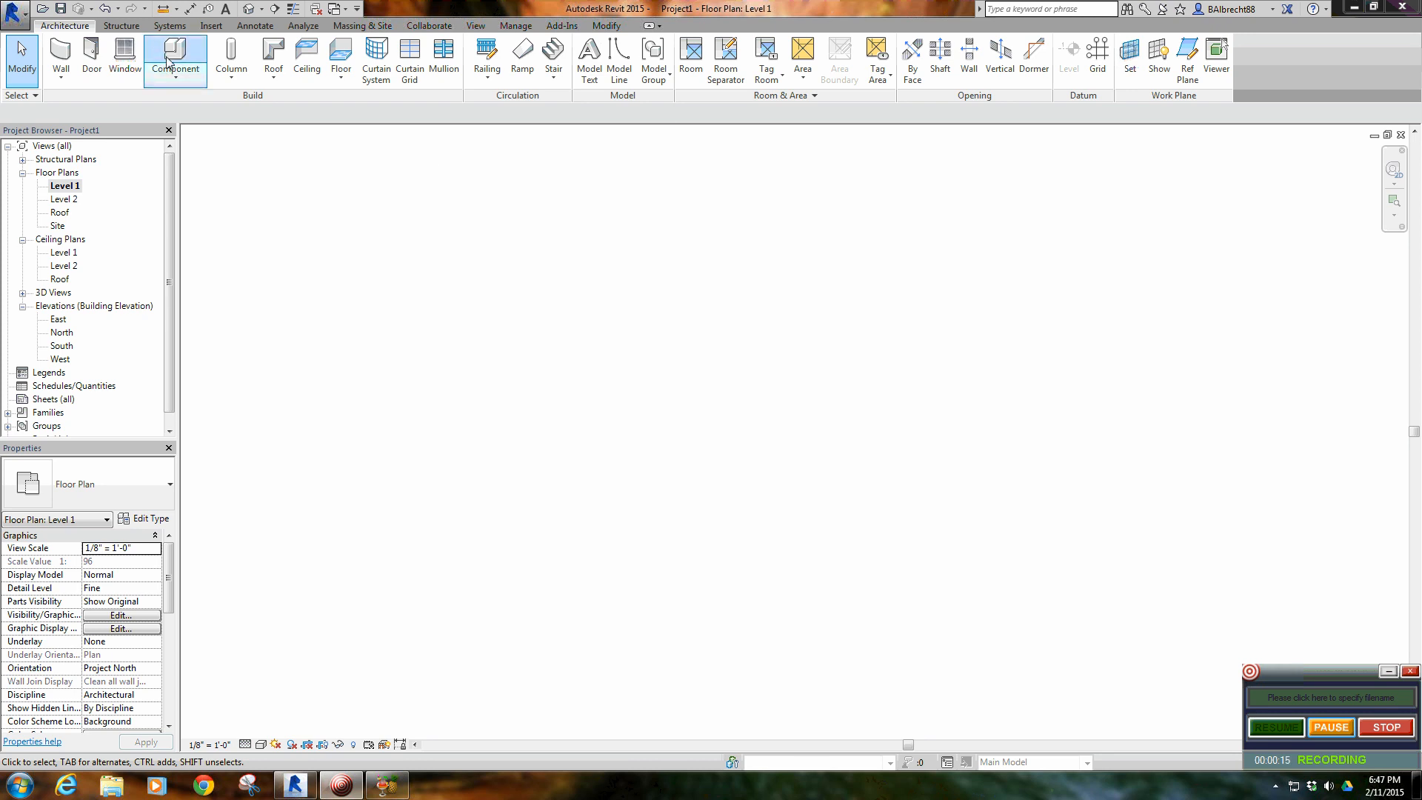
left_click(124, 63)
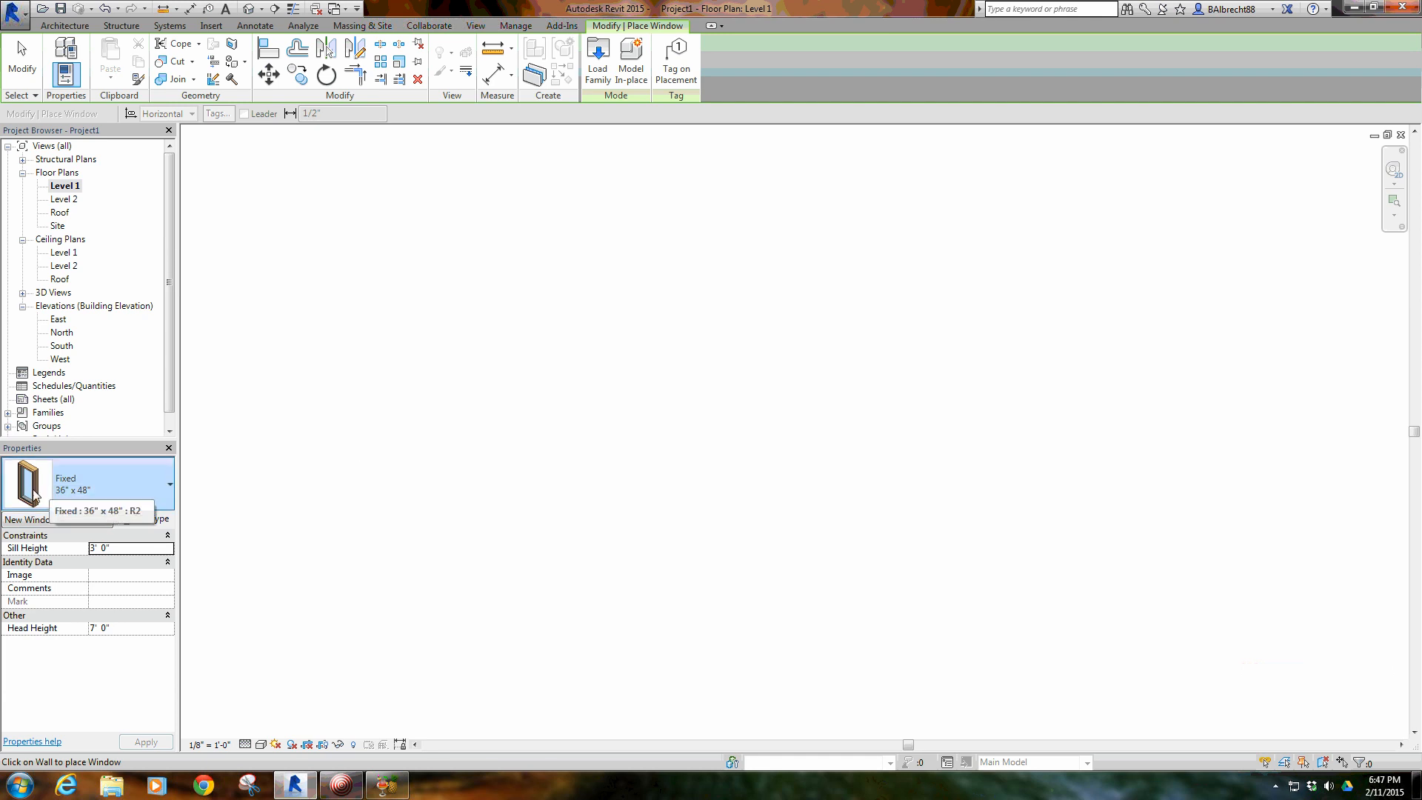
mouse_move(26, 489)
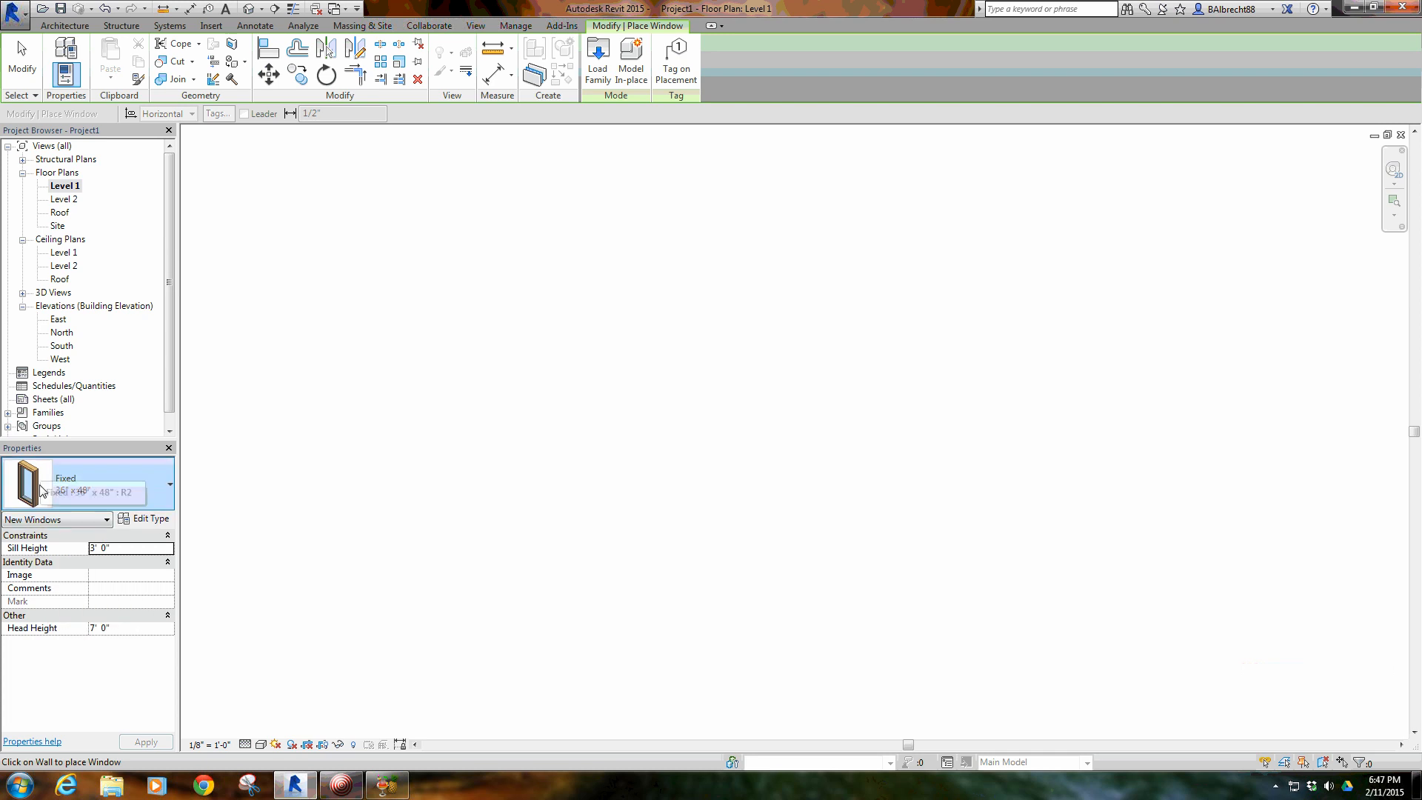
right_click(424, 283)
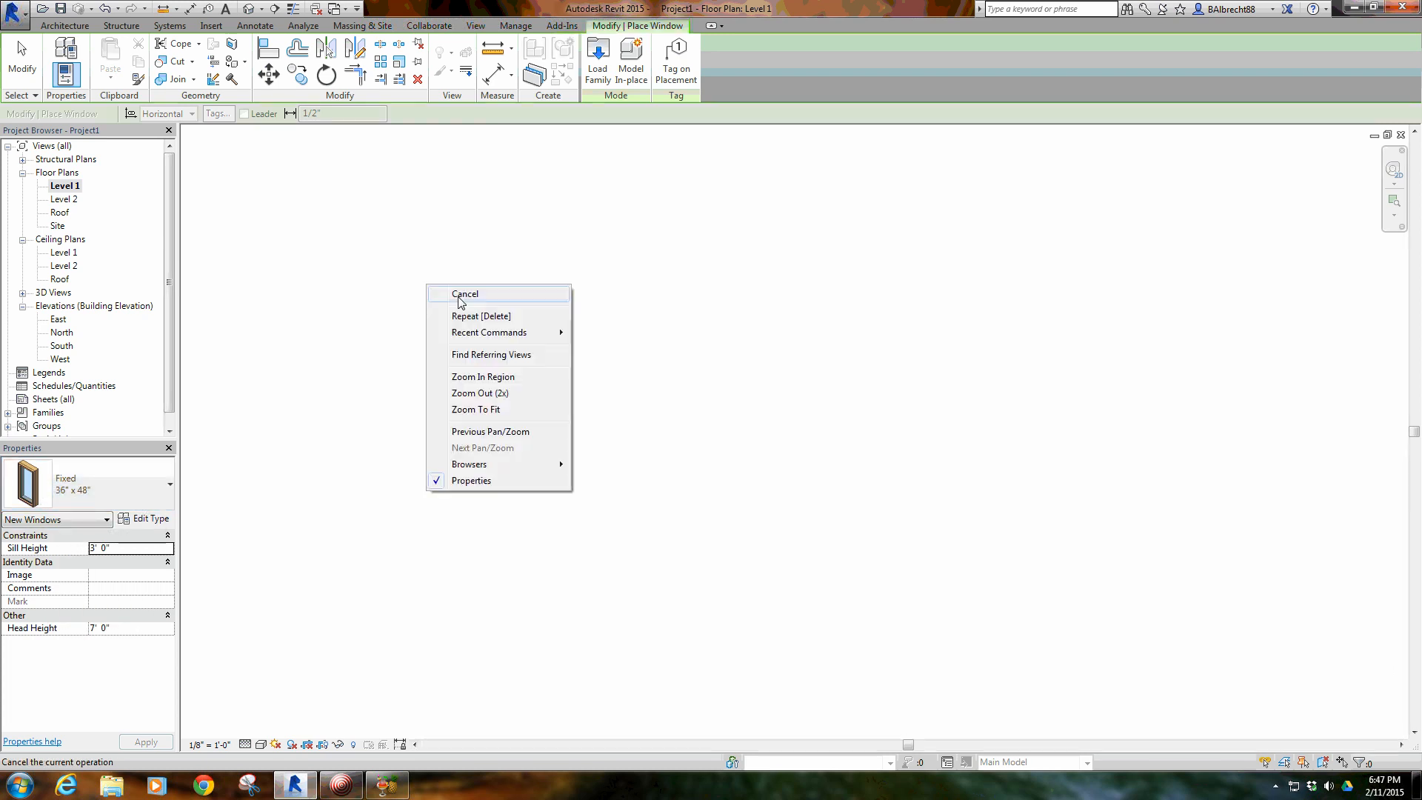
left_click(438, 289)
Draw a straight horizontal Generic - 8" wall about 11'-6" long in the Level 1 floor plan
left_click(61, 52)
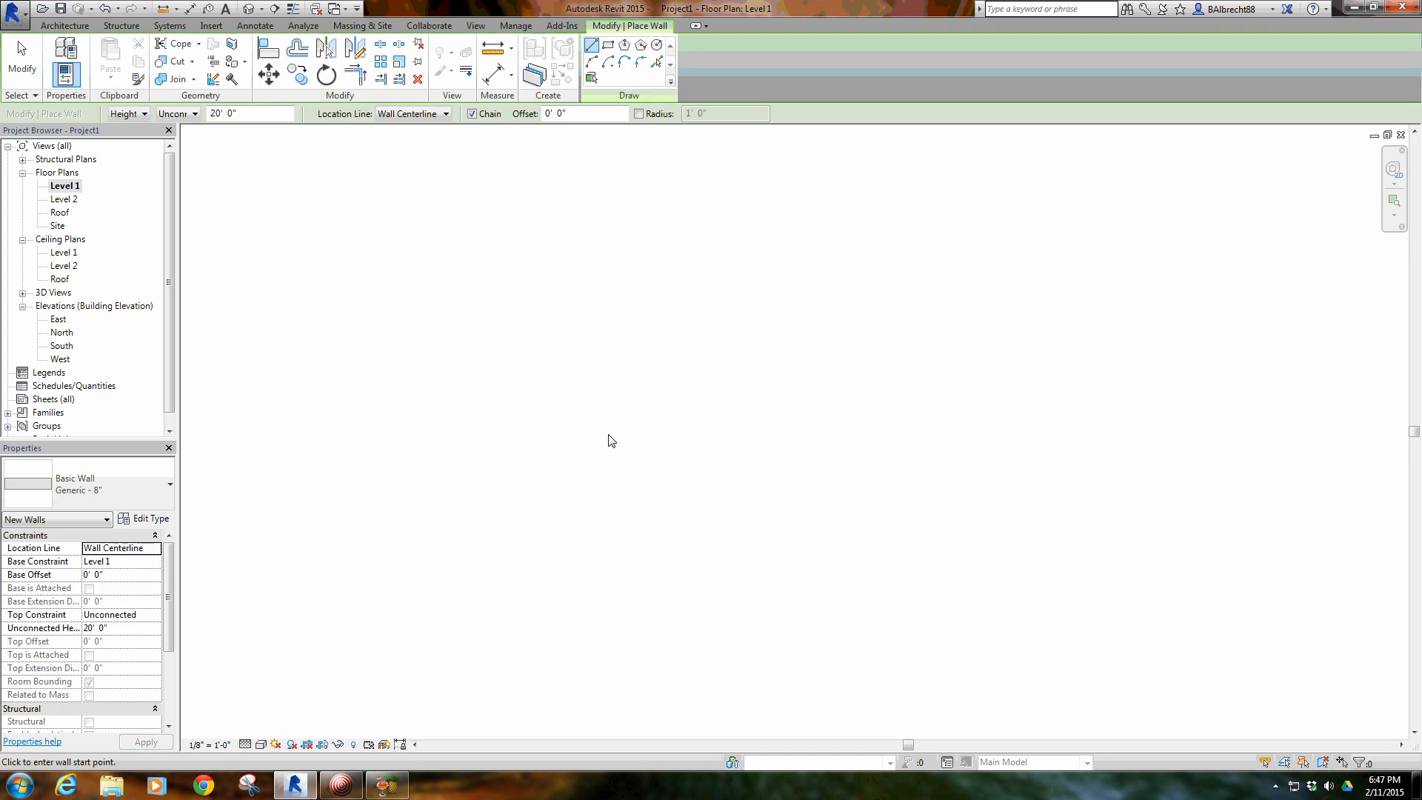
left_click(608, 434)
left_click(741, 434)
right_click(644, 362)
left_click(685, 371)
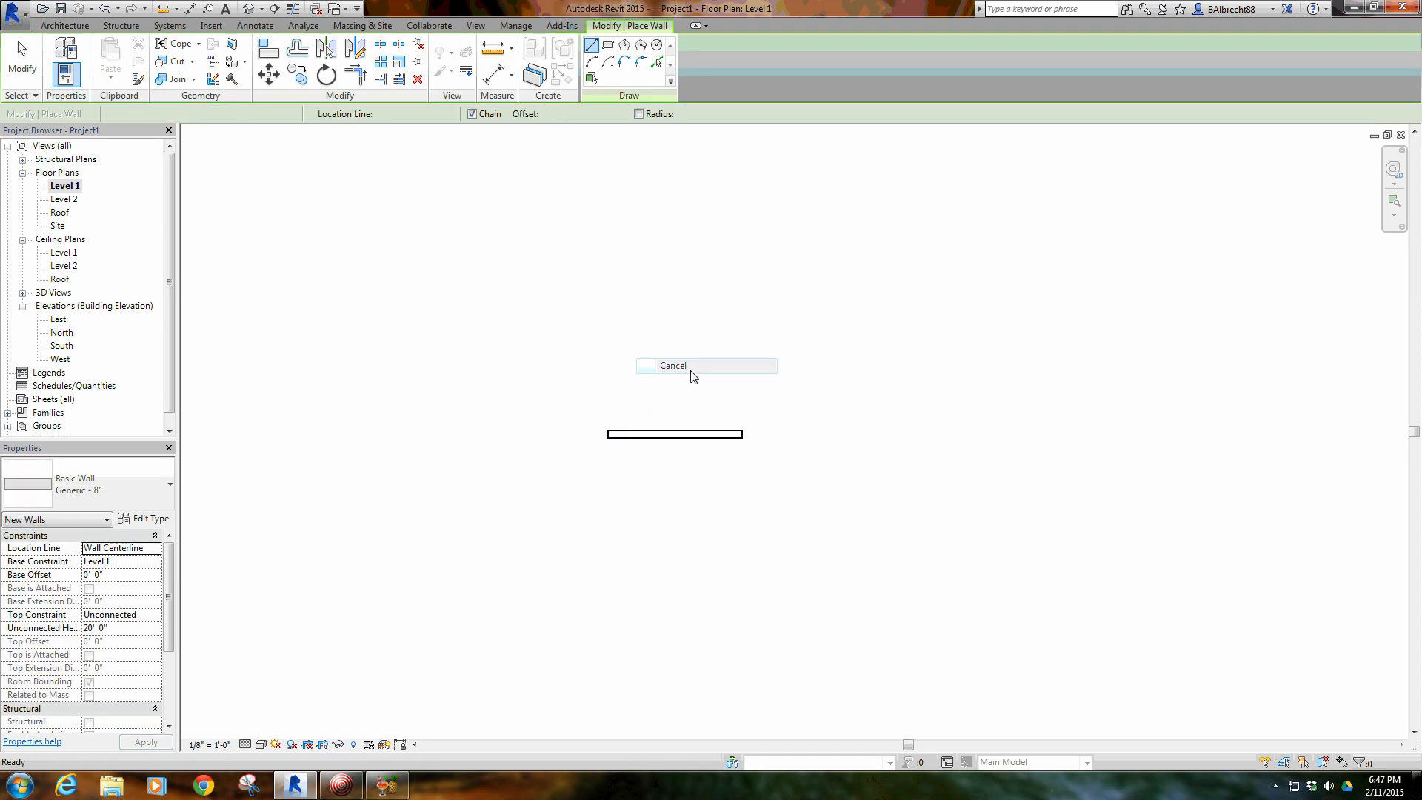
Place a Fixed 36" x 48" window at the middle of the wall
left_click(124, 55)
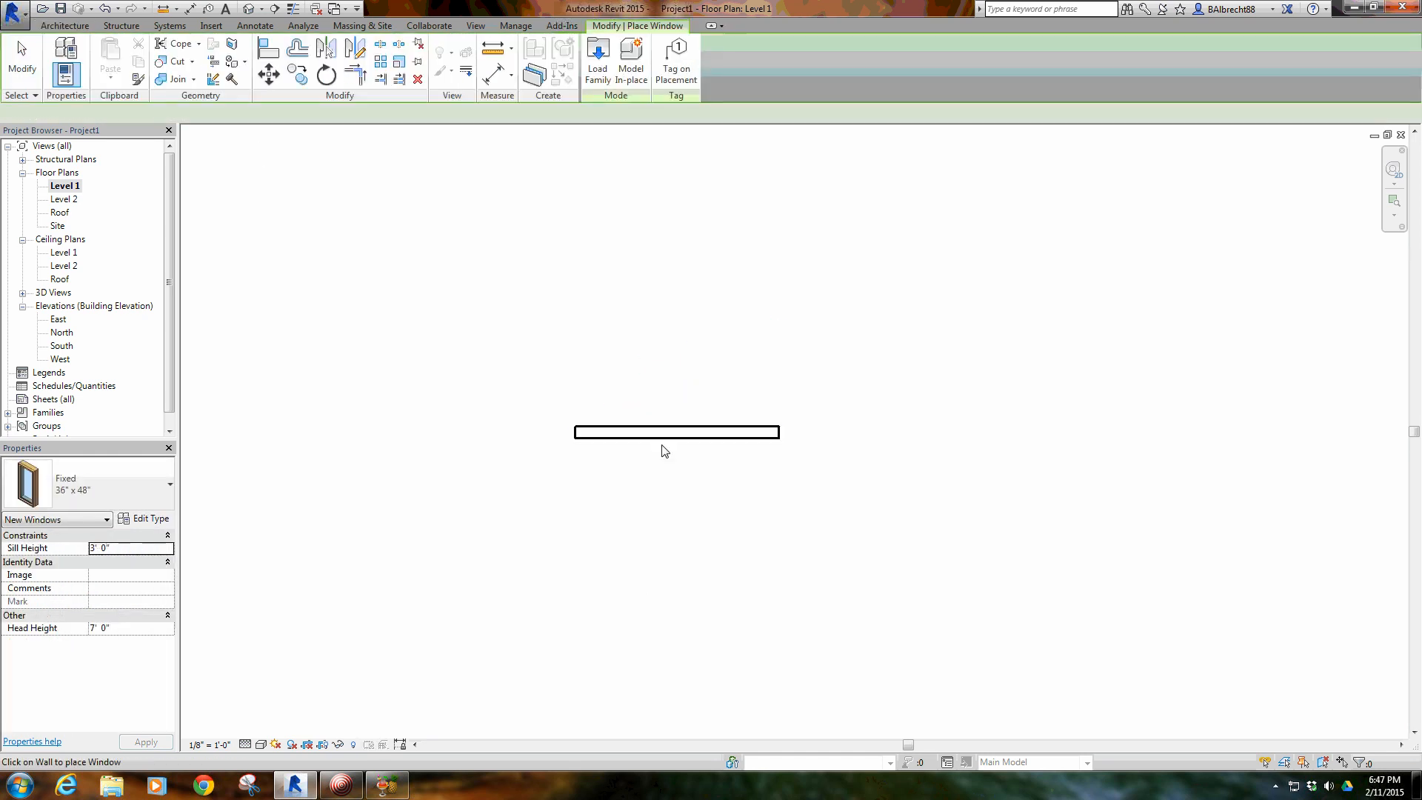
right_click(605, 353)
left_click(643, 362)
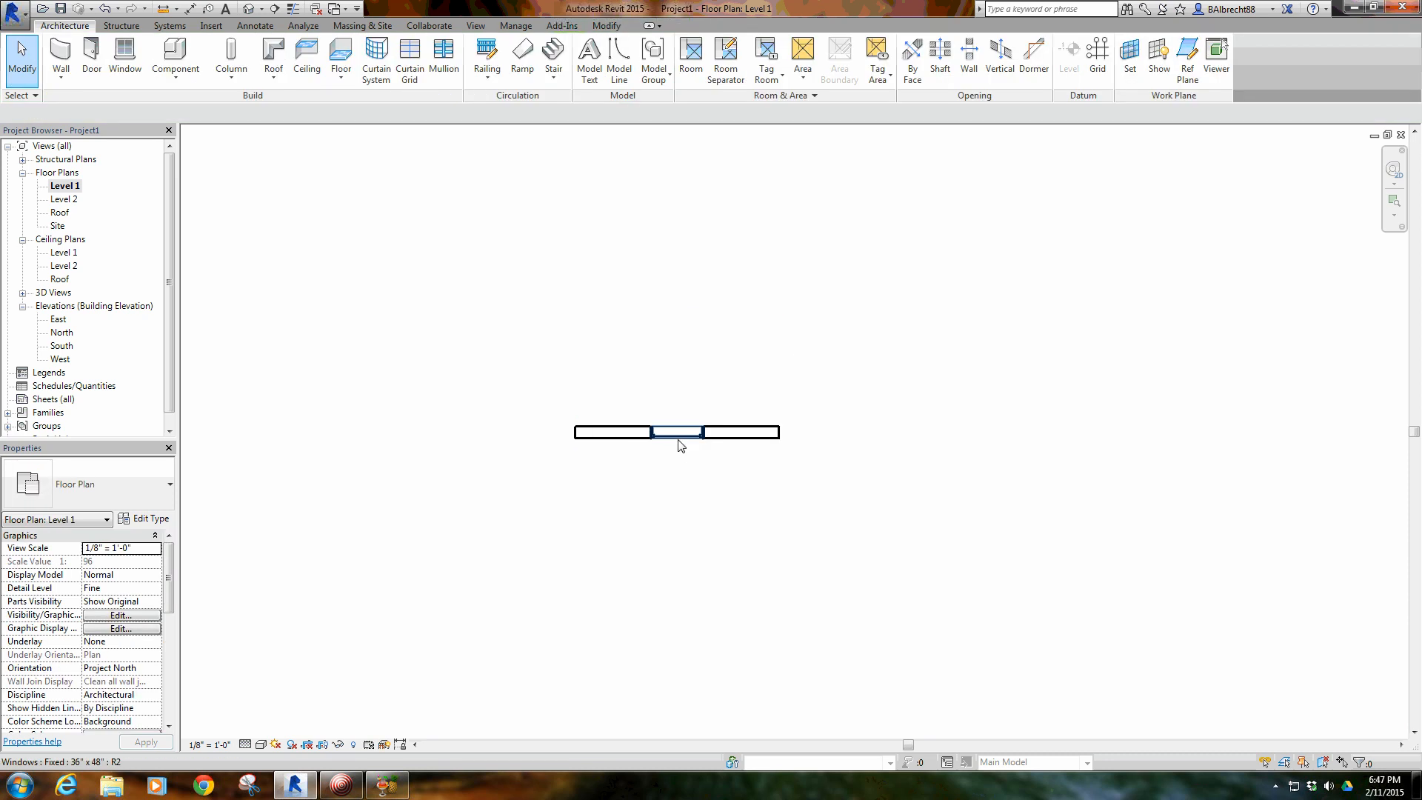
Open the placed window's family for editing and show it in the default 3D view
left_click(676, 432)
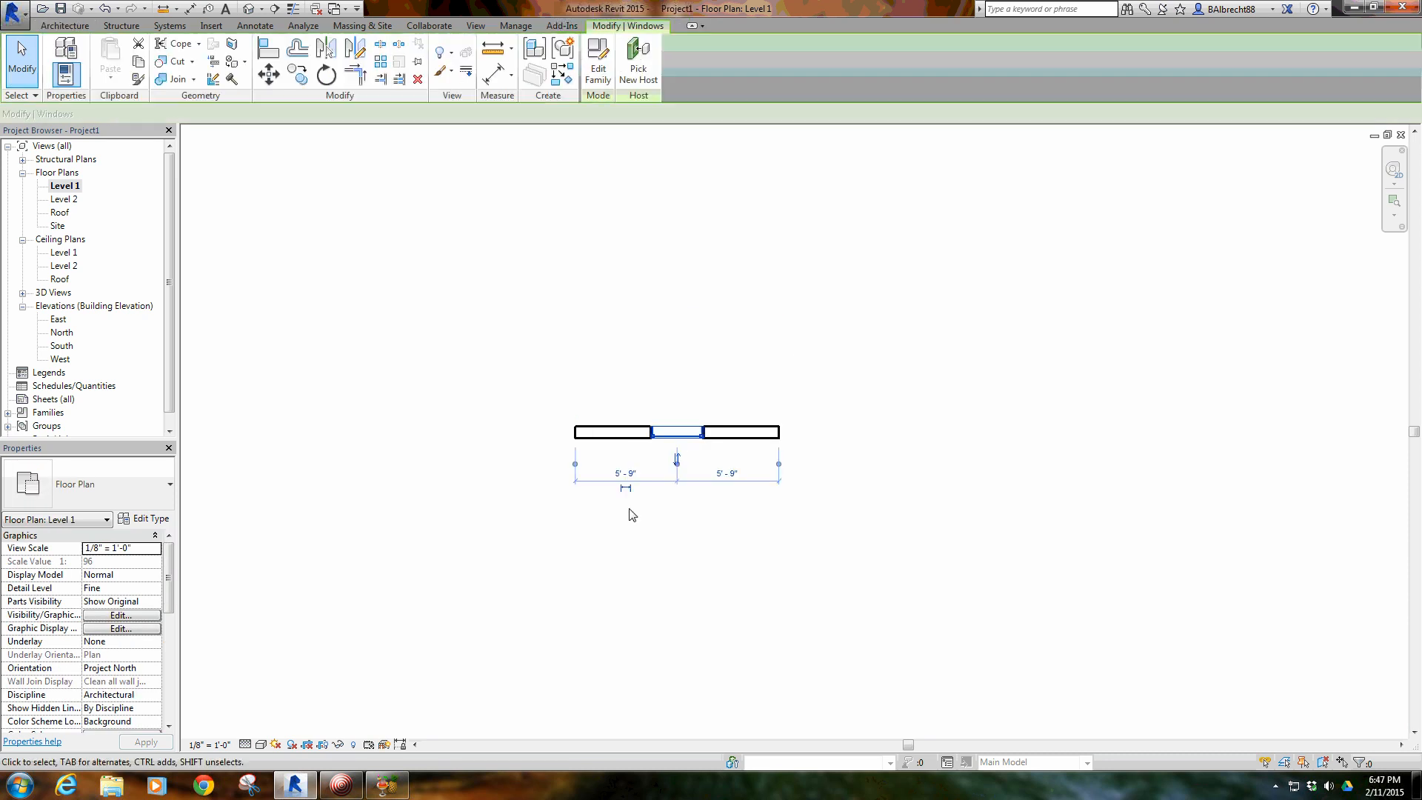
left_click(598, 71)
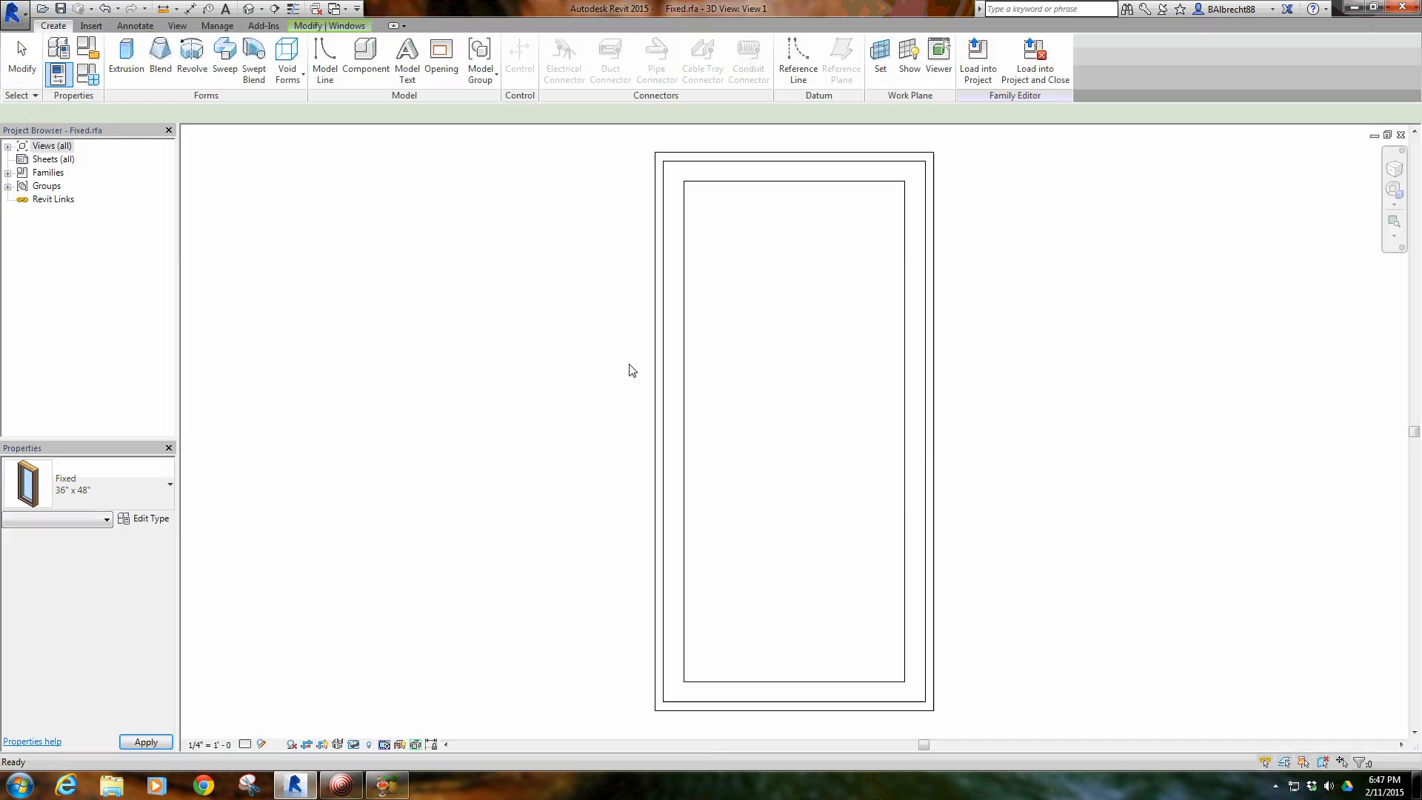
left_click(249, 9)
Examine the window family's frame, sash and glass extrusions in 3D from both sides of the wall
middle_click_drag(494, 350, 879, 514, "shift")
scroll(879, 514, "up", 5)
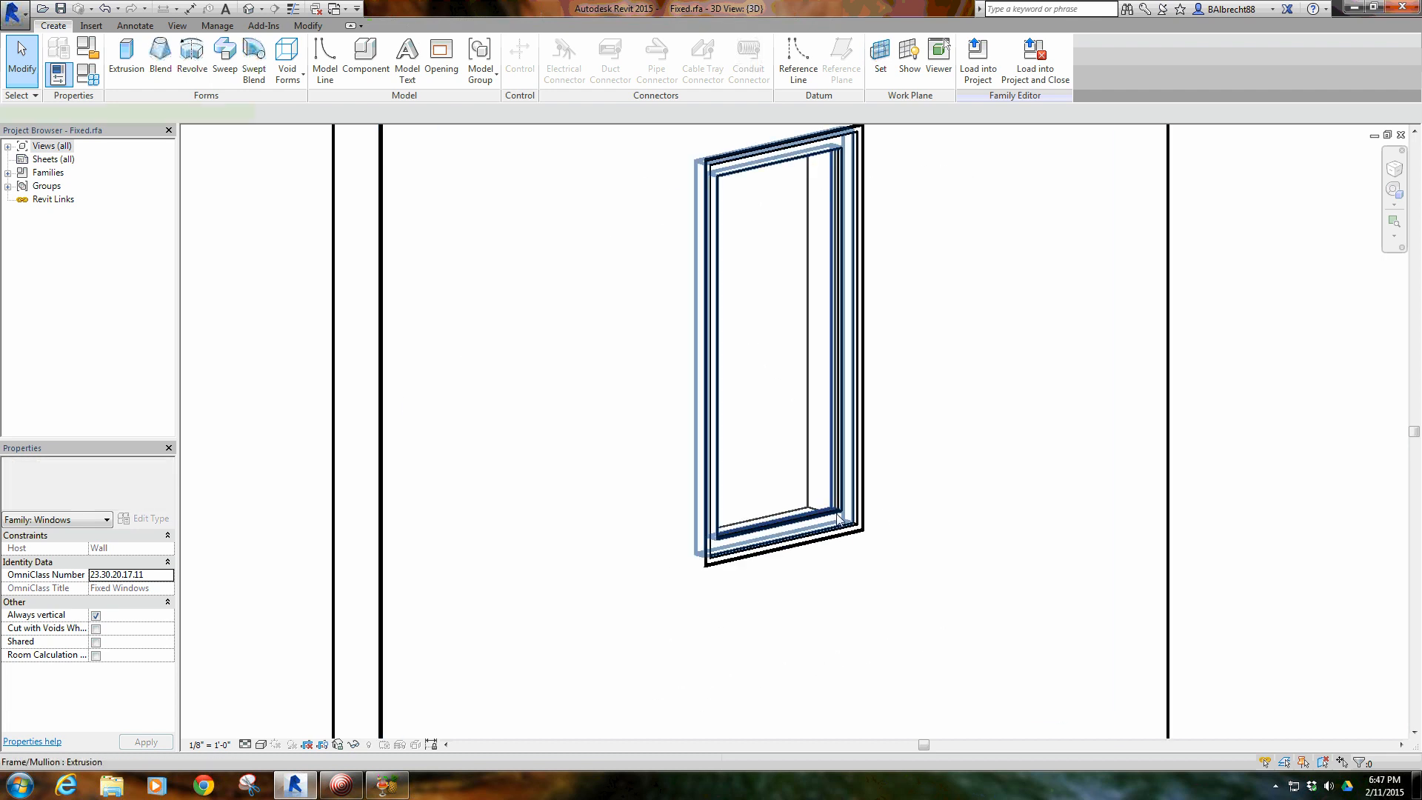
left_click(834, 529)
scroll(834, 528, "up", 4)
left_click(788, 590)
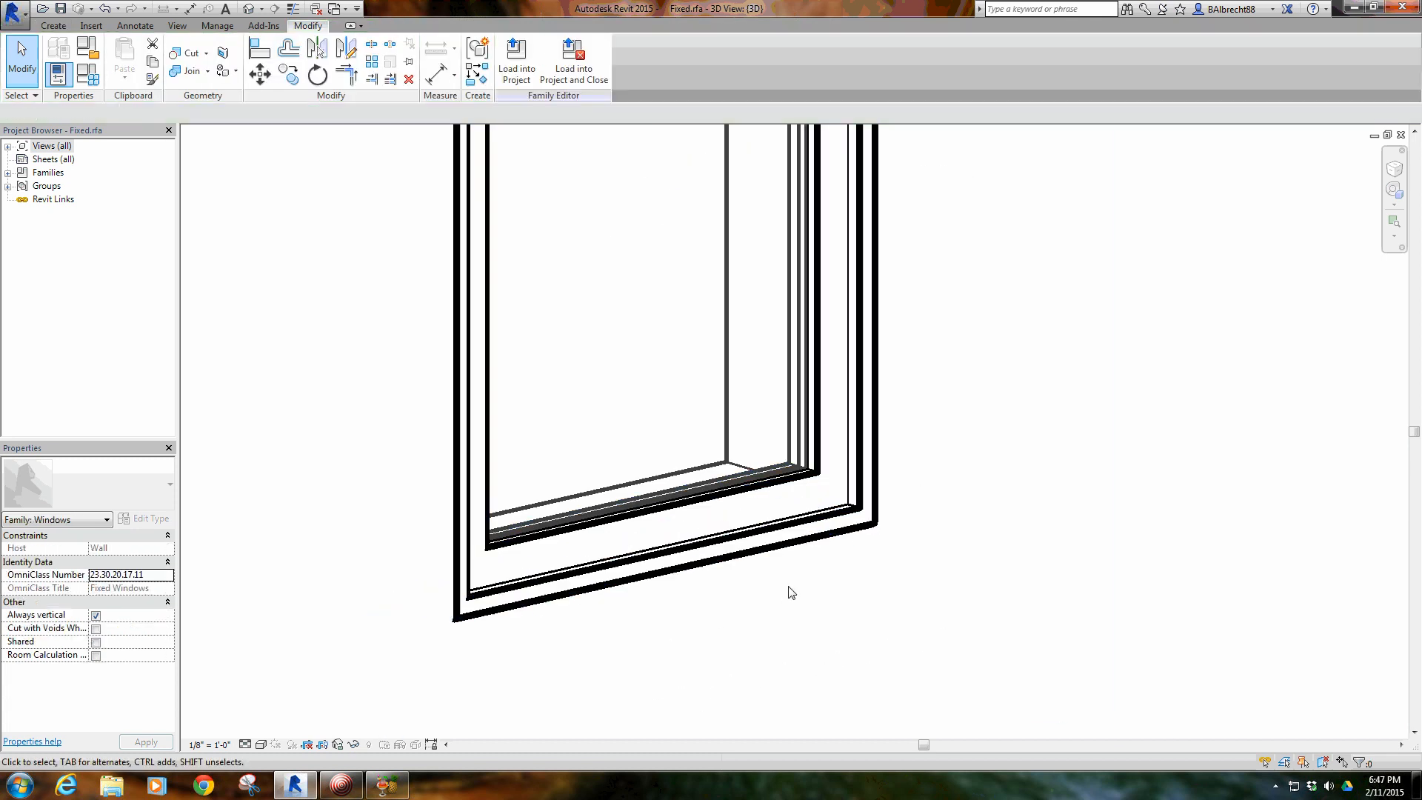
left_click(664, 415)
left_click(726, 433)
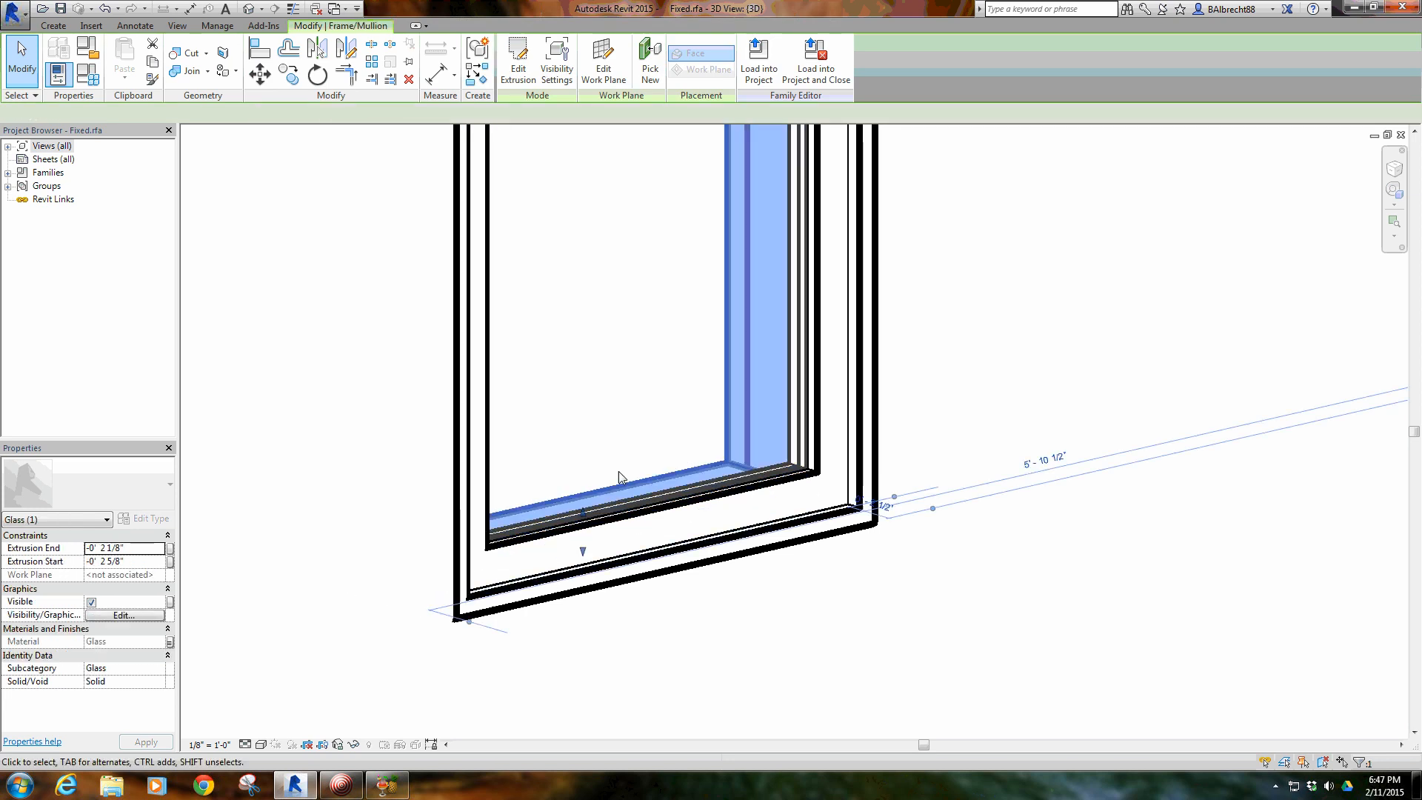
left_click(624, 383)
scroll(631, 382, "down", 5)
scroll(783, 337, "down", 2)
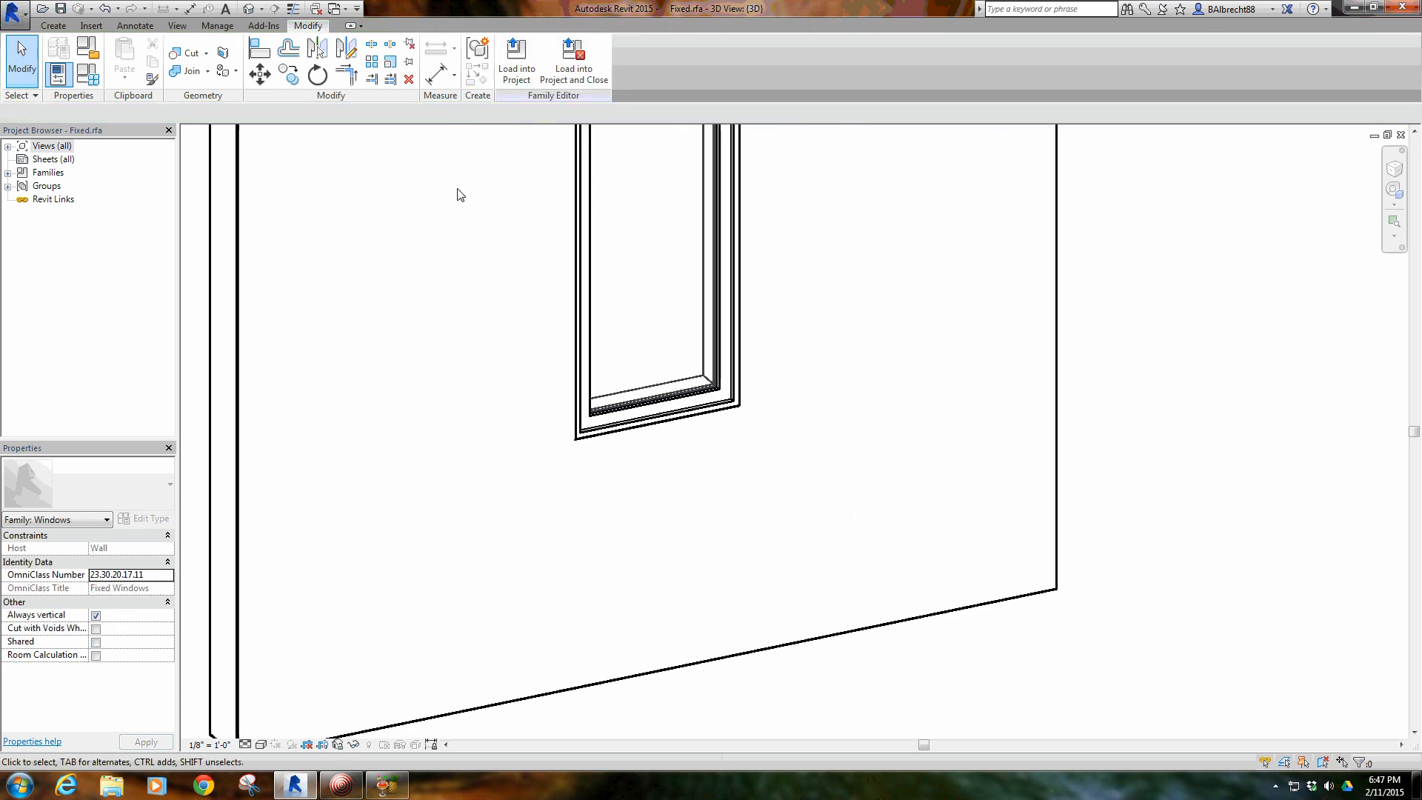
scroll(753, 359, "down", 3)
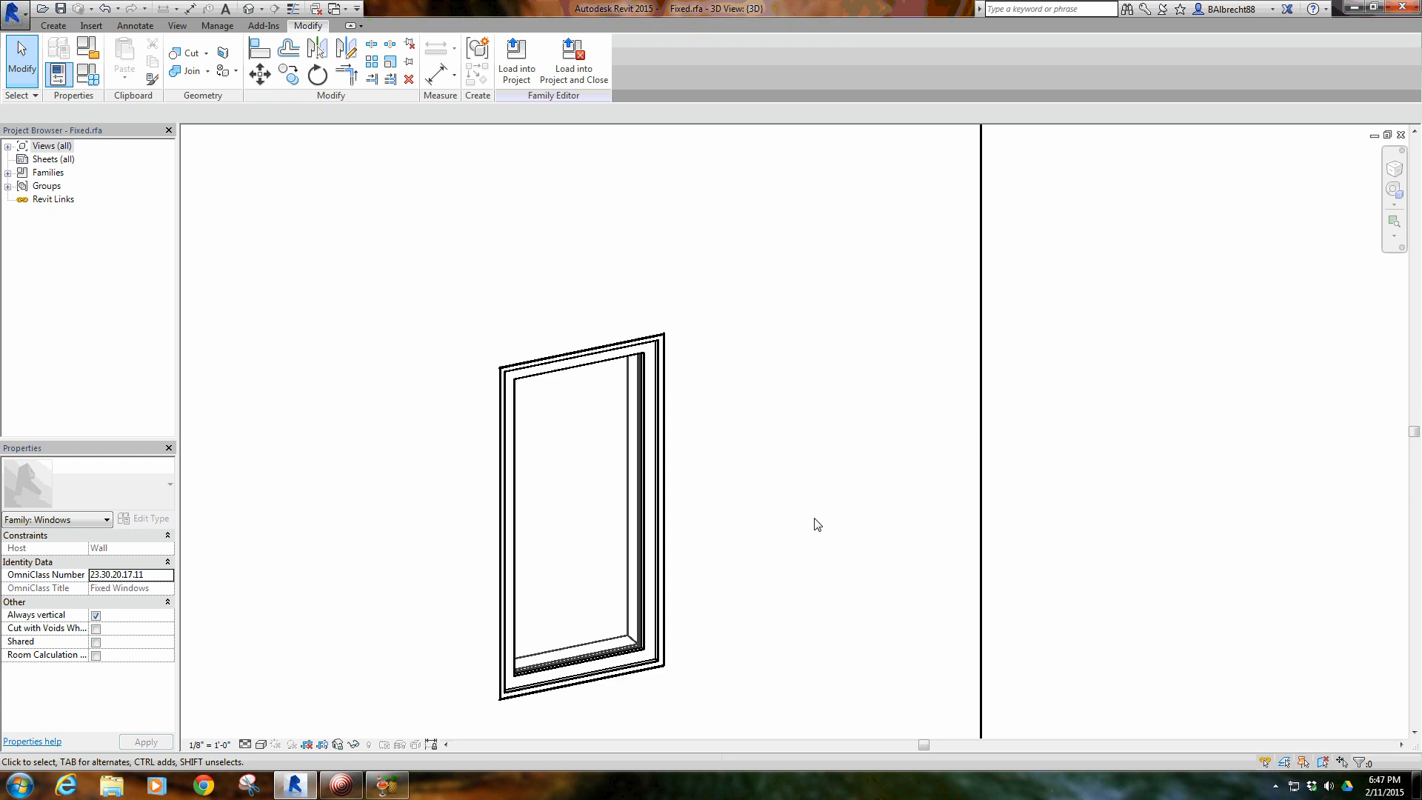
middle_click_drag(816, 523, 676, 460, "shift")
middle_click_drag(696, 507, 340, 390)
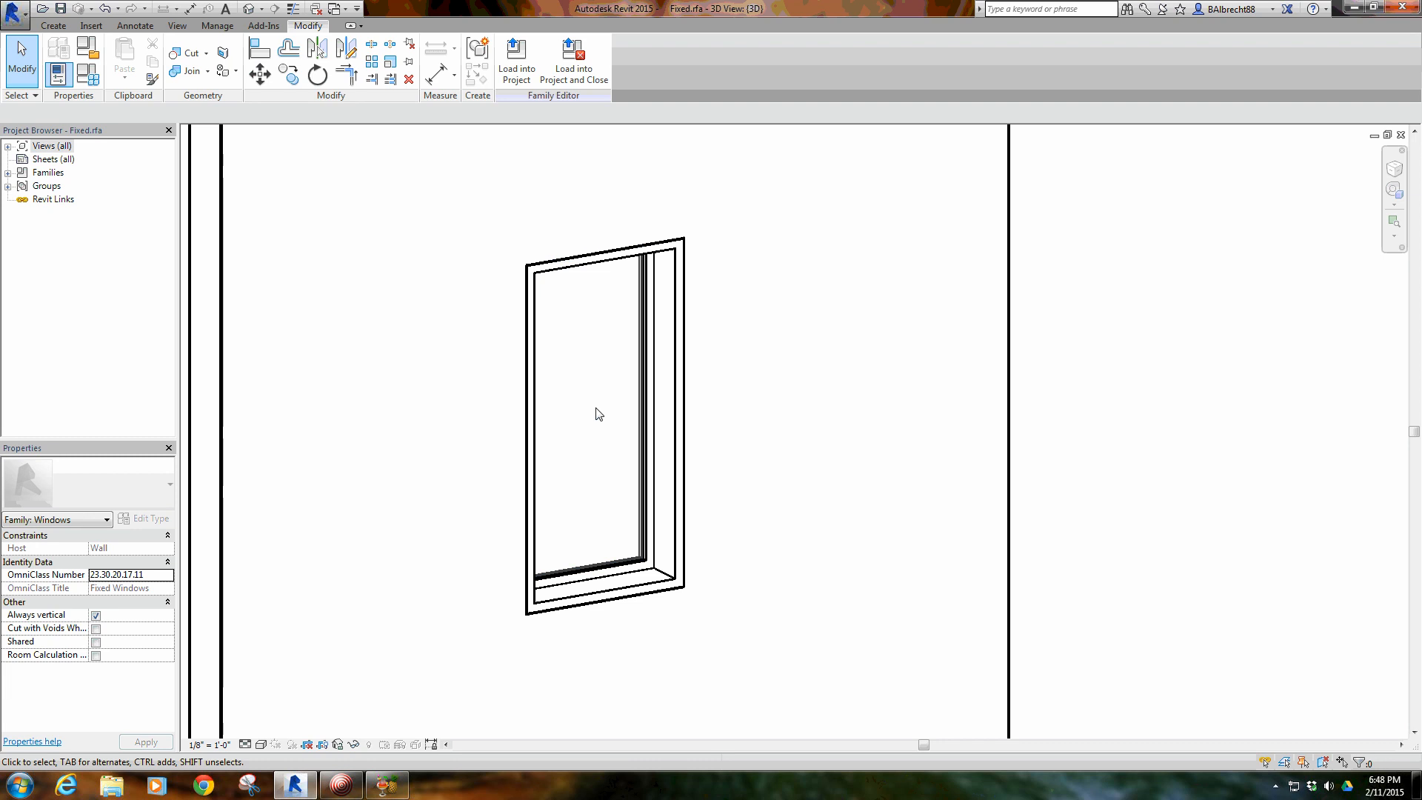
middle_click_drag(775, 385, 698, 416, "shift")
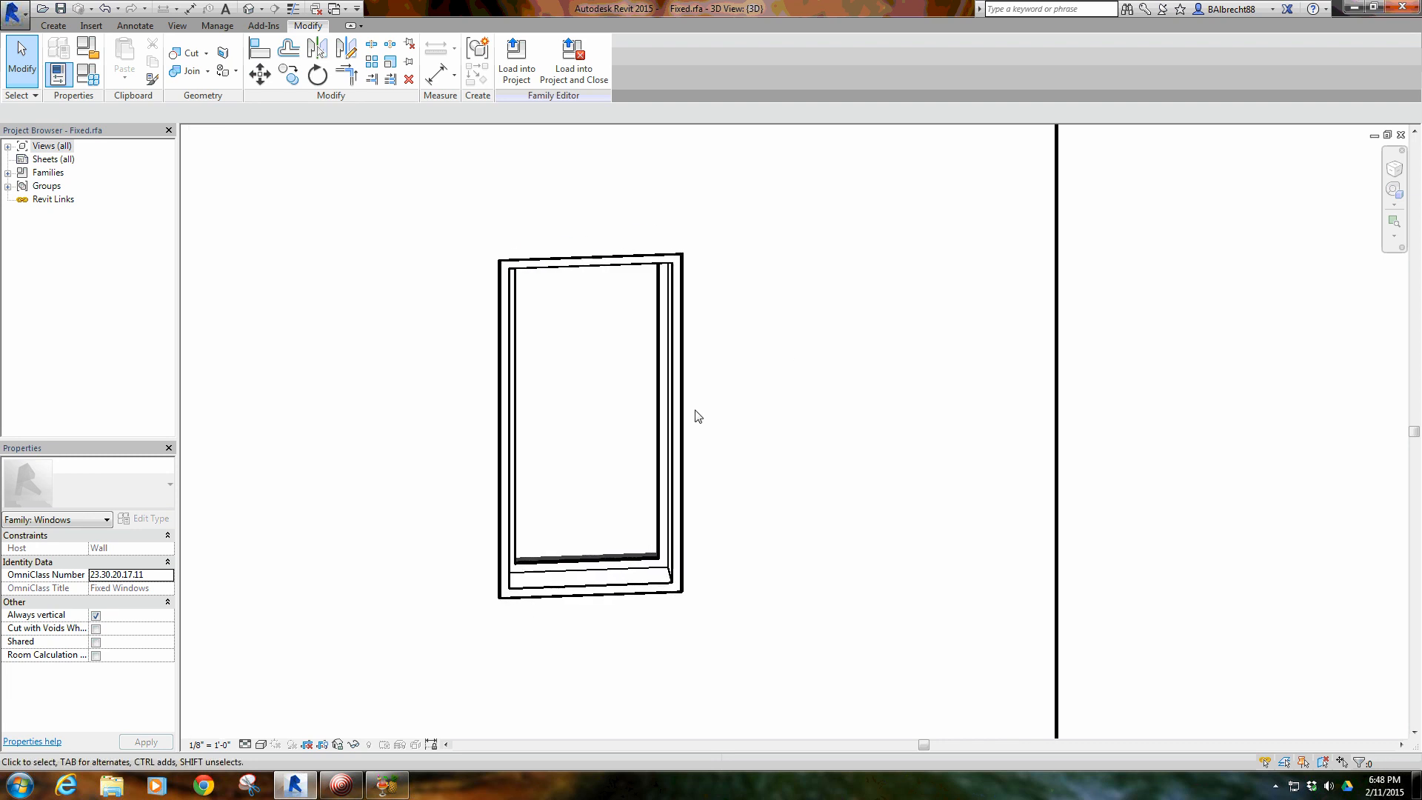
Open the Exterior elevation view of the window family
left_click(8, 147)
left_click(23, 200)
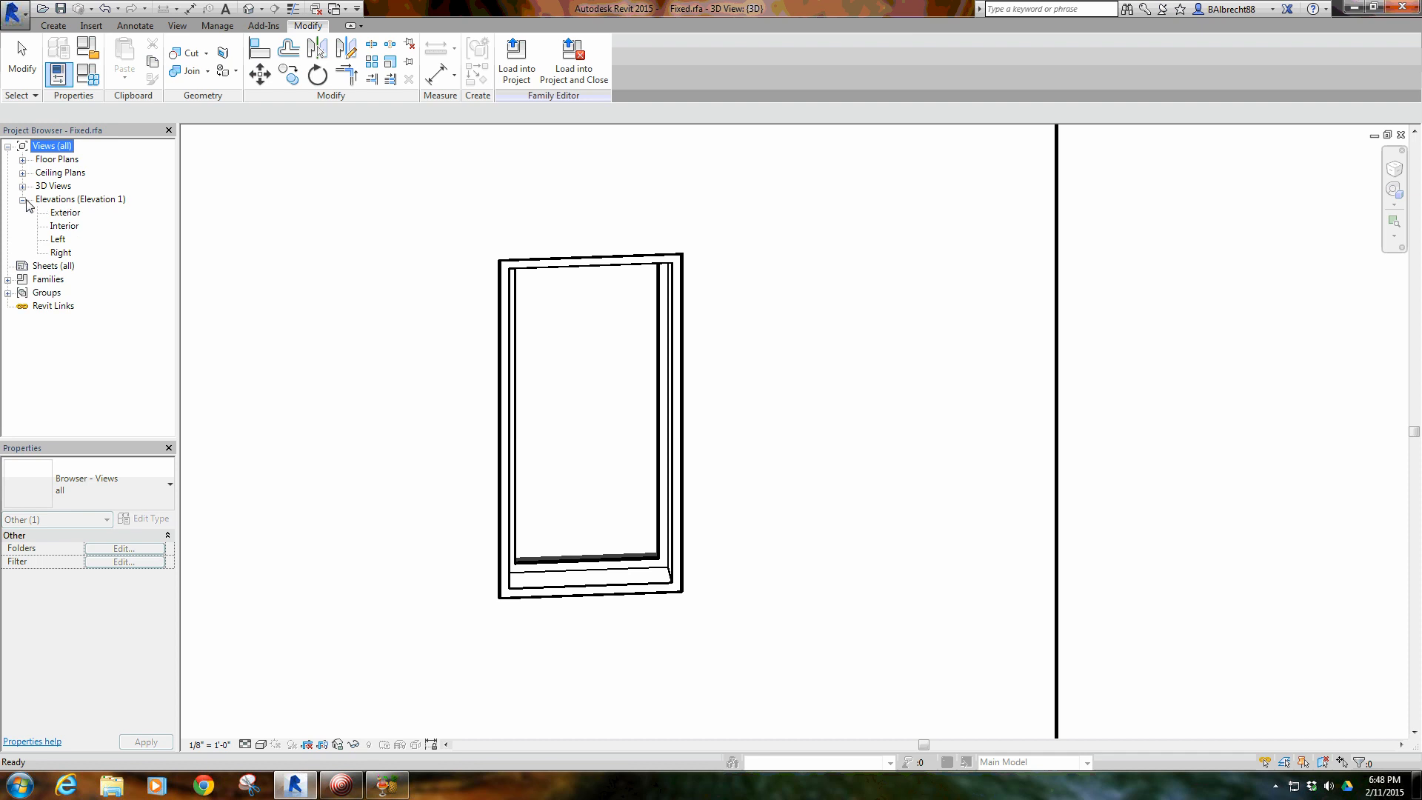
double_click(65, 213)
Examine the vertical and horizontal reference planes around the window in the exterior elevation
scroll(793, 424, "up", 4)
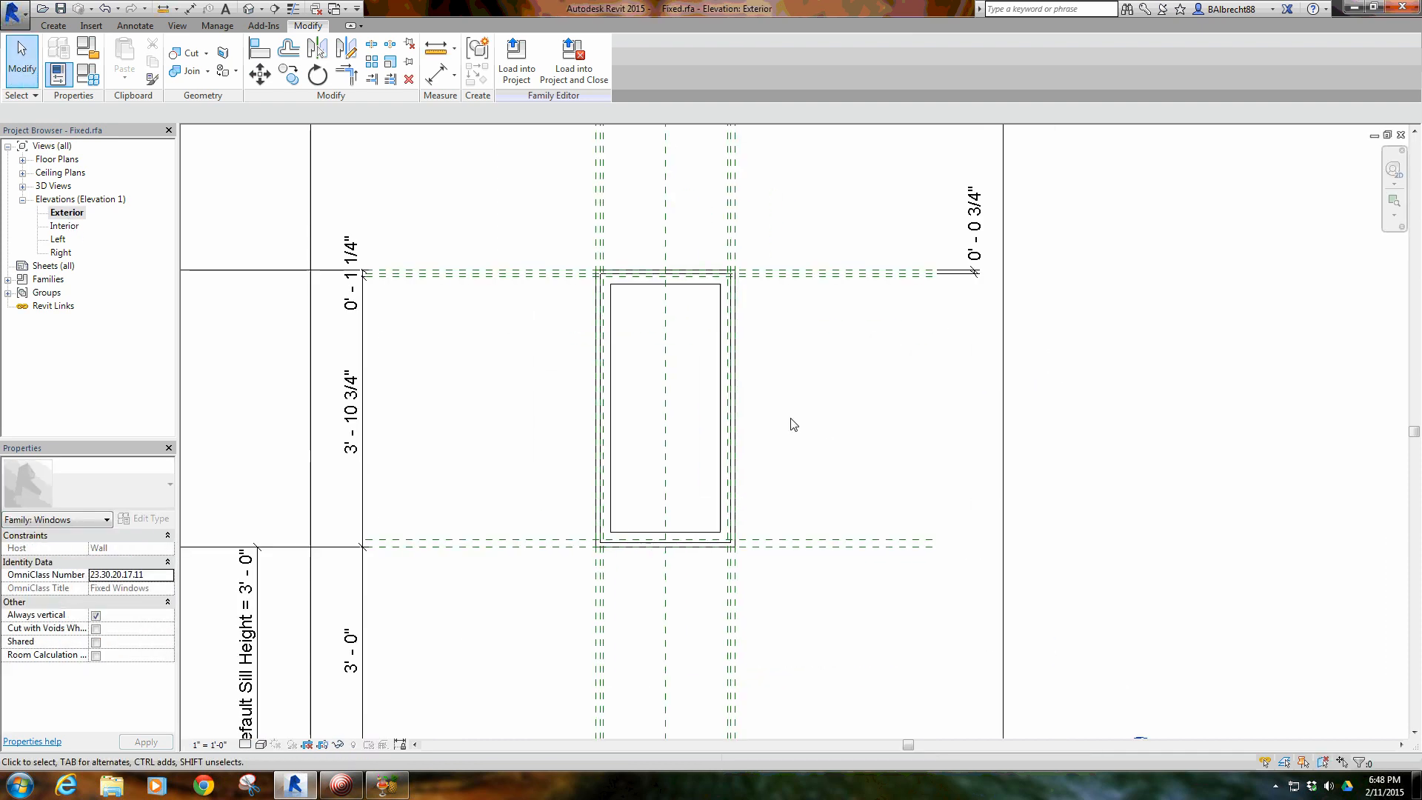
scroll(800, 414, "up", 3)
middle_click_drag(812, 407, 971, 455)
scroll(845, 391, "down", 6)
scroll(963, 429, "up", 1)
scroll(1011, 427, "up", 1)
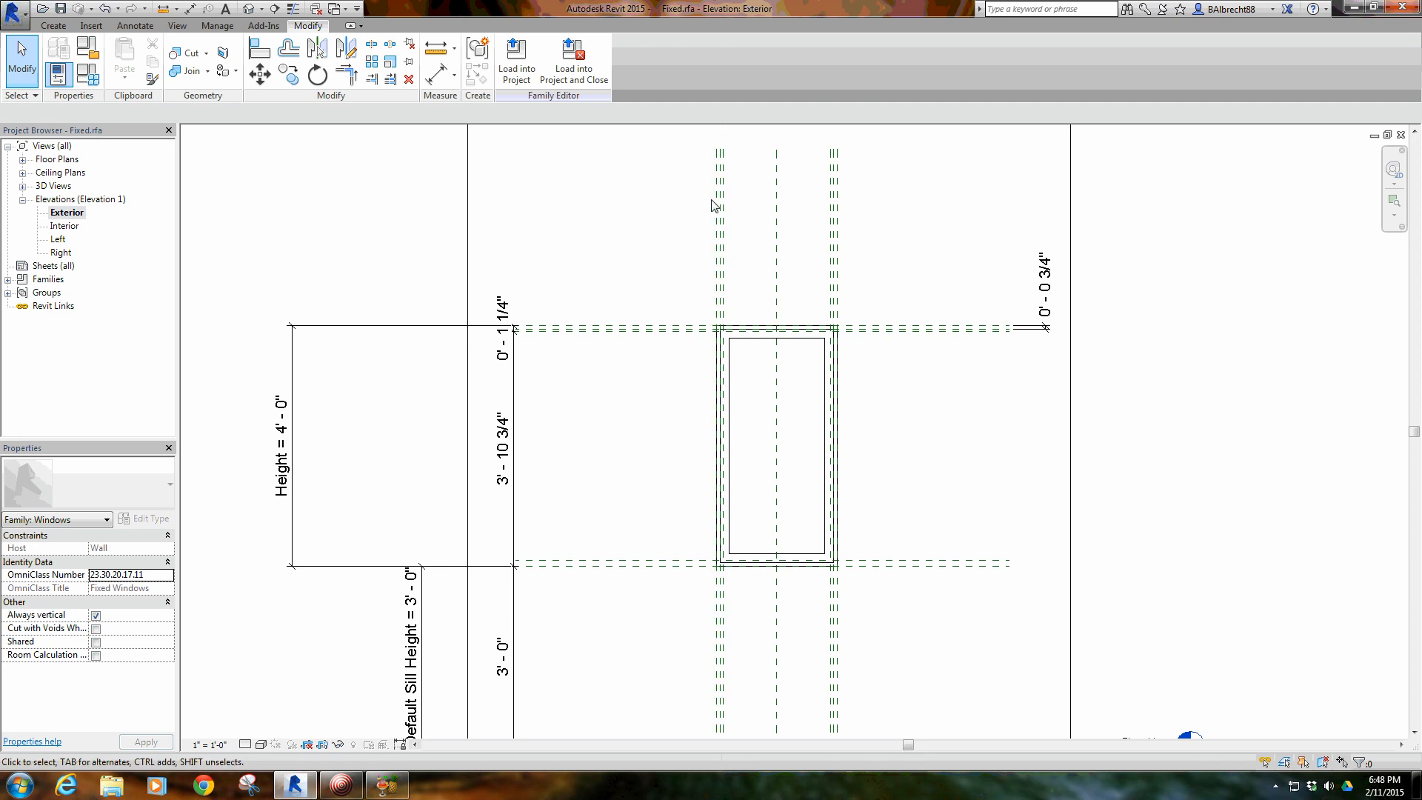
left_click(834, 201)
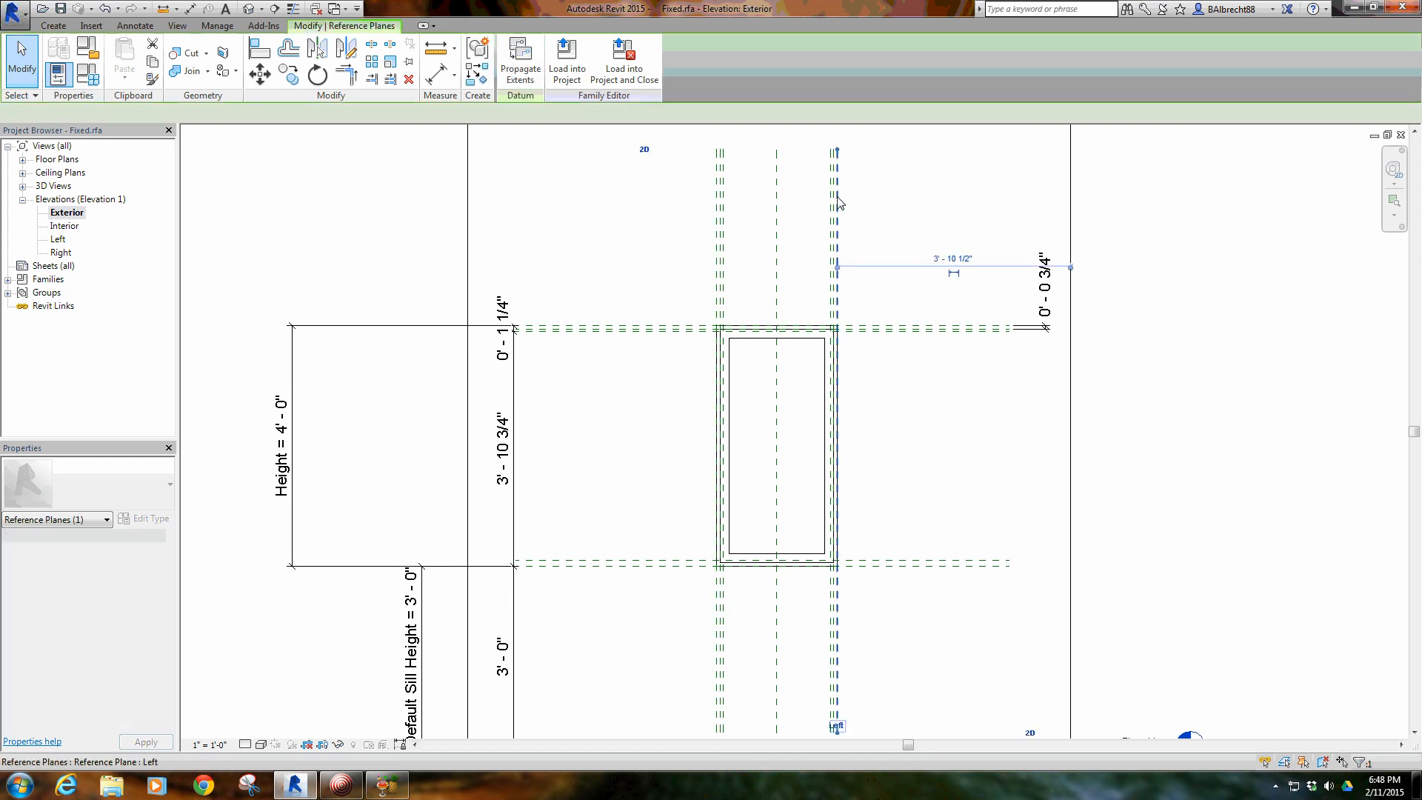
middle_click_drag(668, 272, 625, 243)
left_click(531, 229)
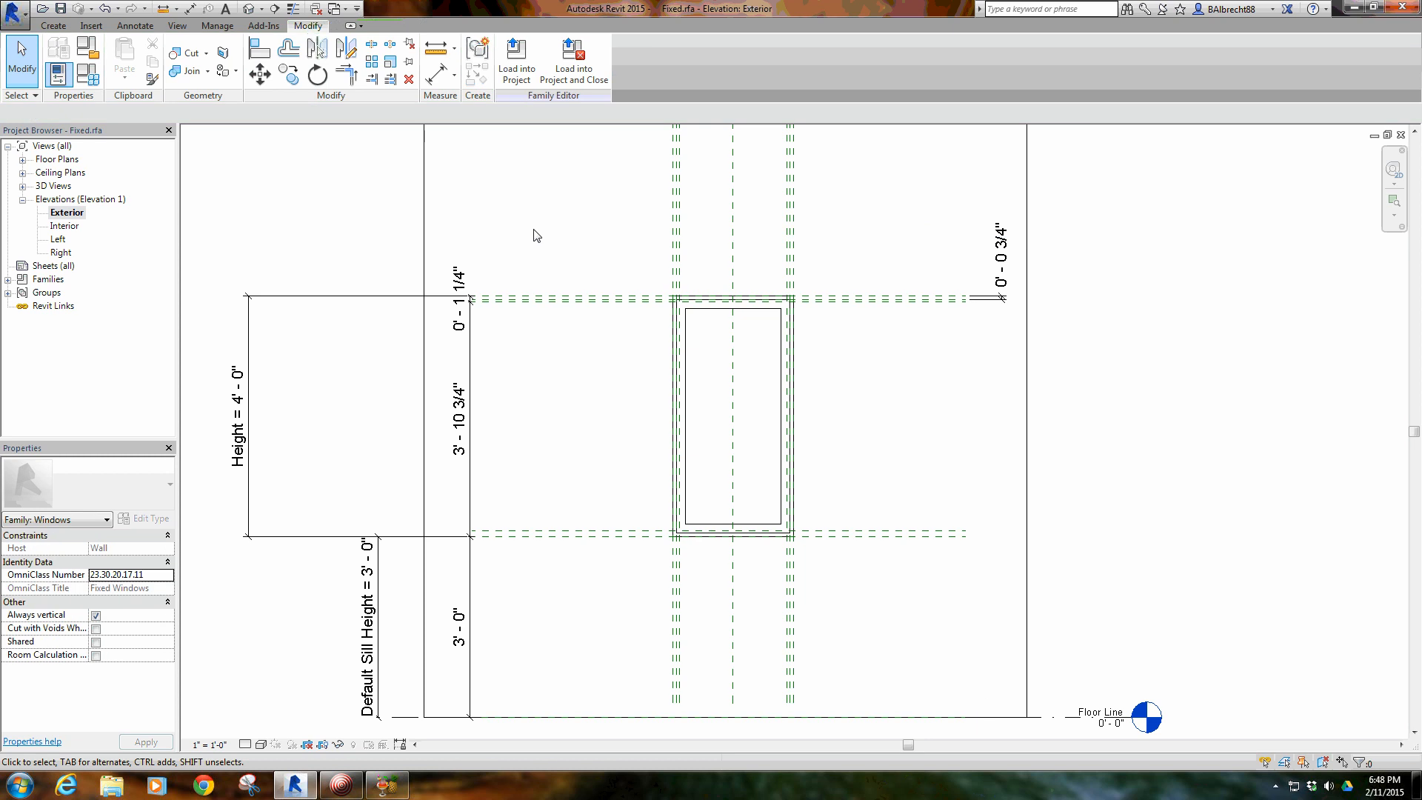
middle_click_drag(687, 206, 722, 192)
scroll(722, 194, "down", 1)
middle_click_drag(748, 277, 740, 324)
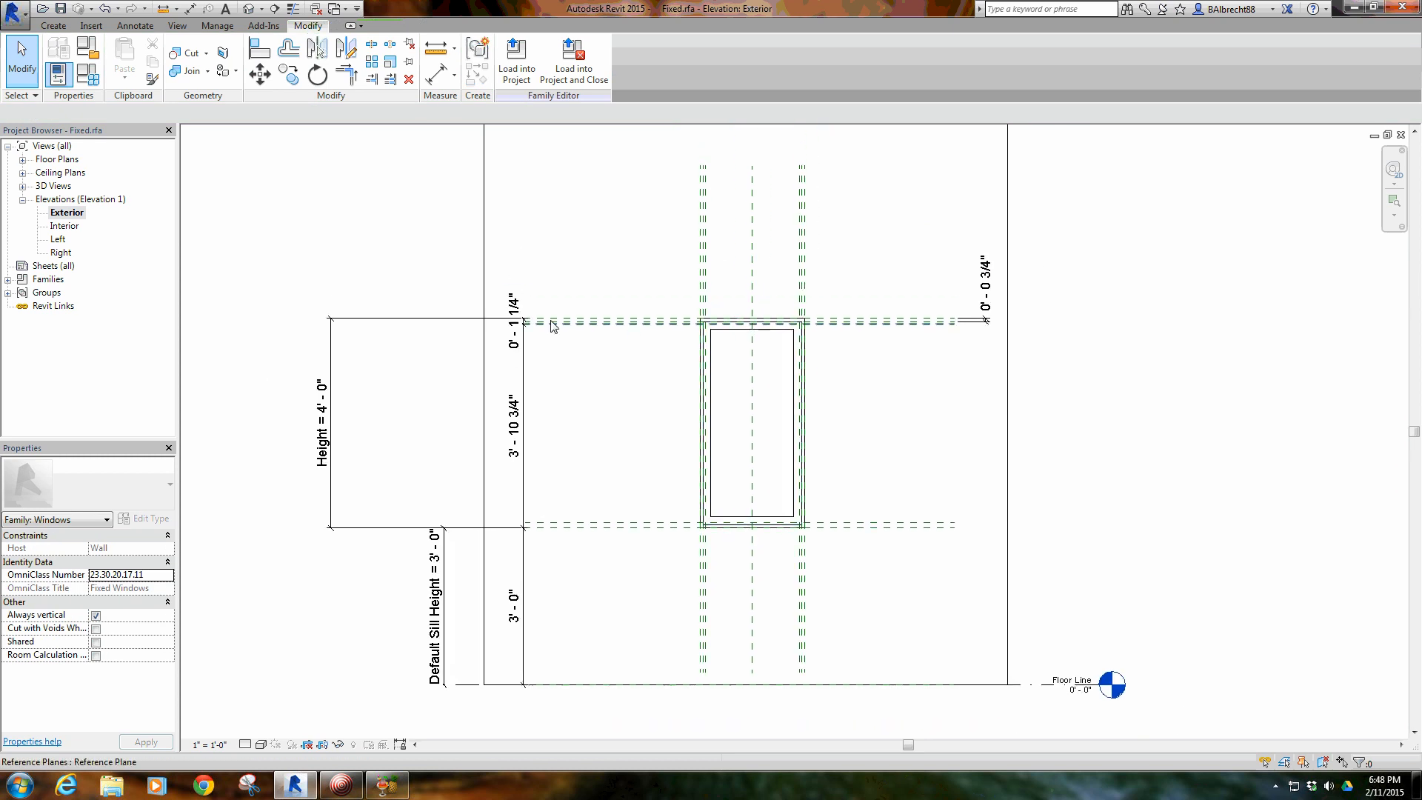
Examine the vertical dimension string beside the window, from the floor line up to the head reference planes
scroll(525, 403, "up", 1)
left_click(523, 385)
middle_click_drag(581, 400, 591, 325)
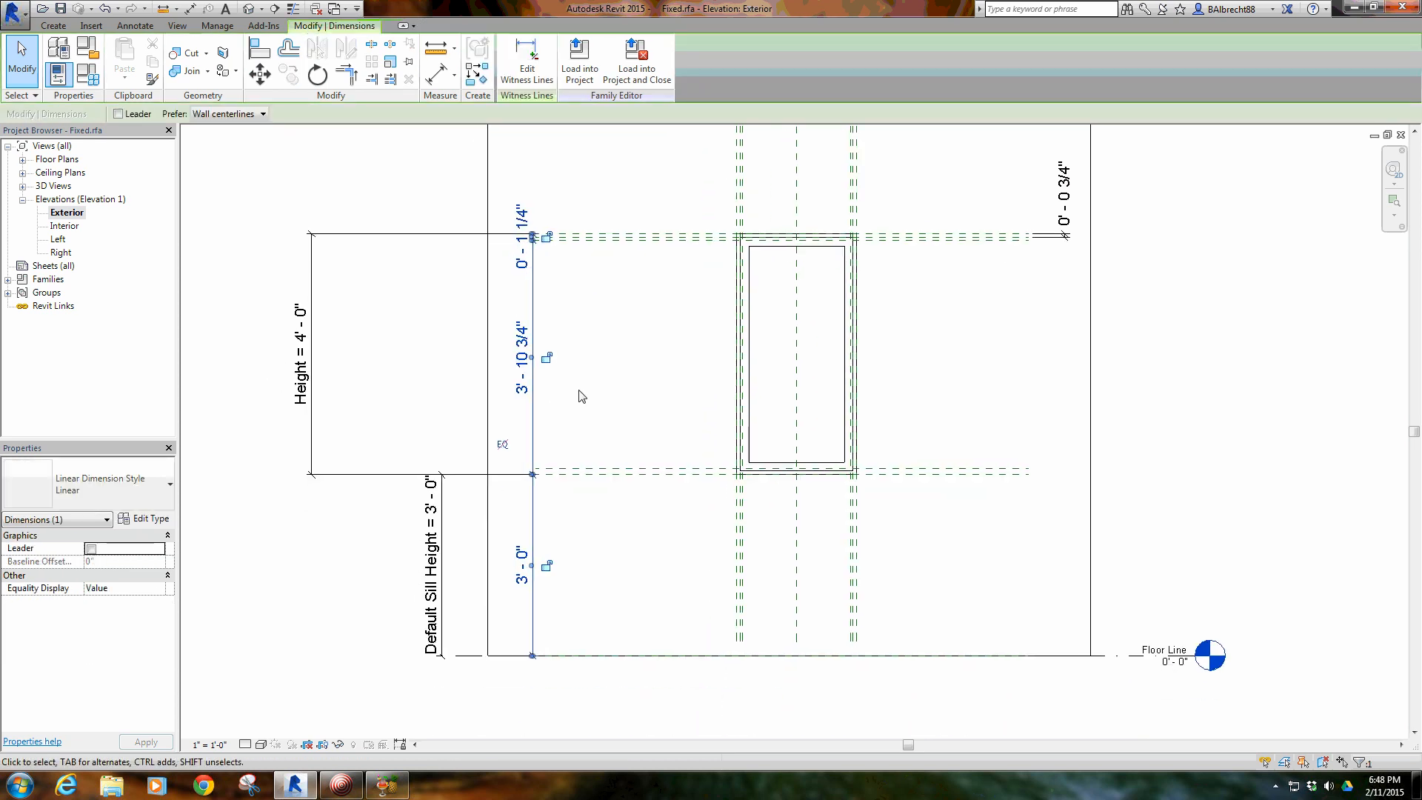
scroll(540, 385, "up", 1)
middle_click_drag(547, 590, 559, 408)
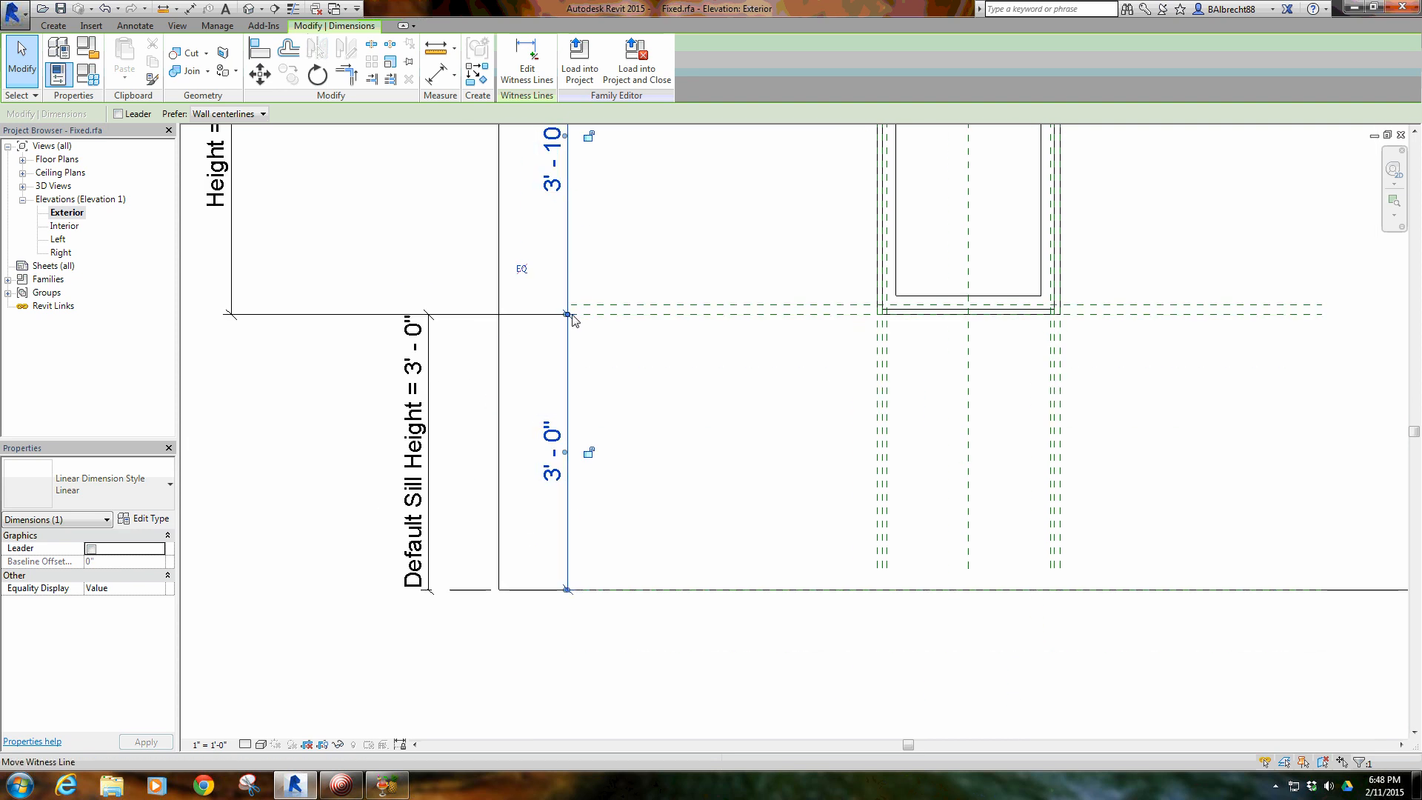
middle_click_drag(600, 278, 607, 573)
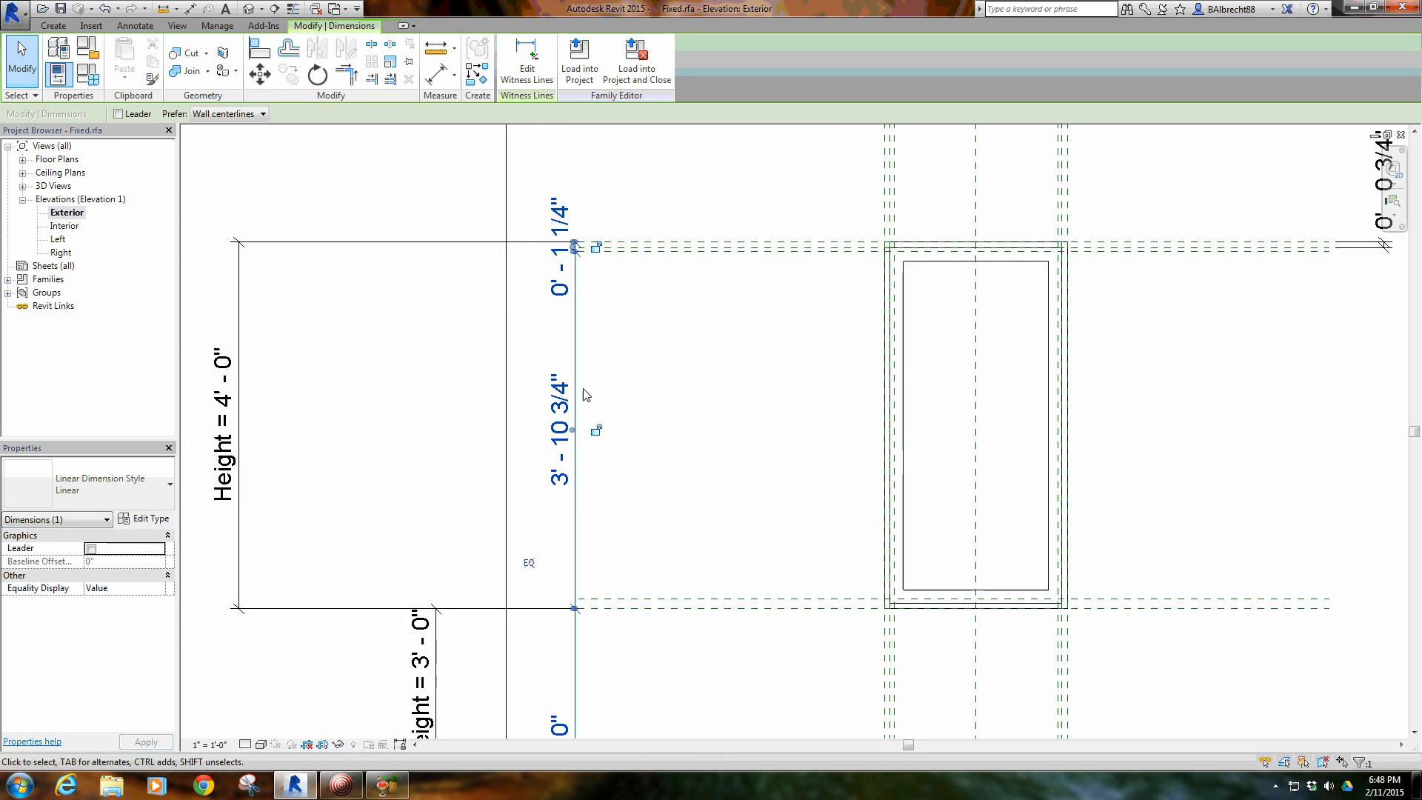
scroll(586, 394, "up", 2)
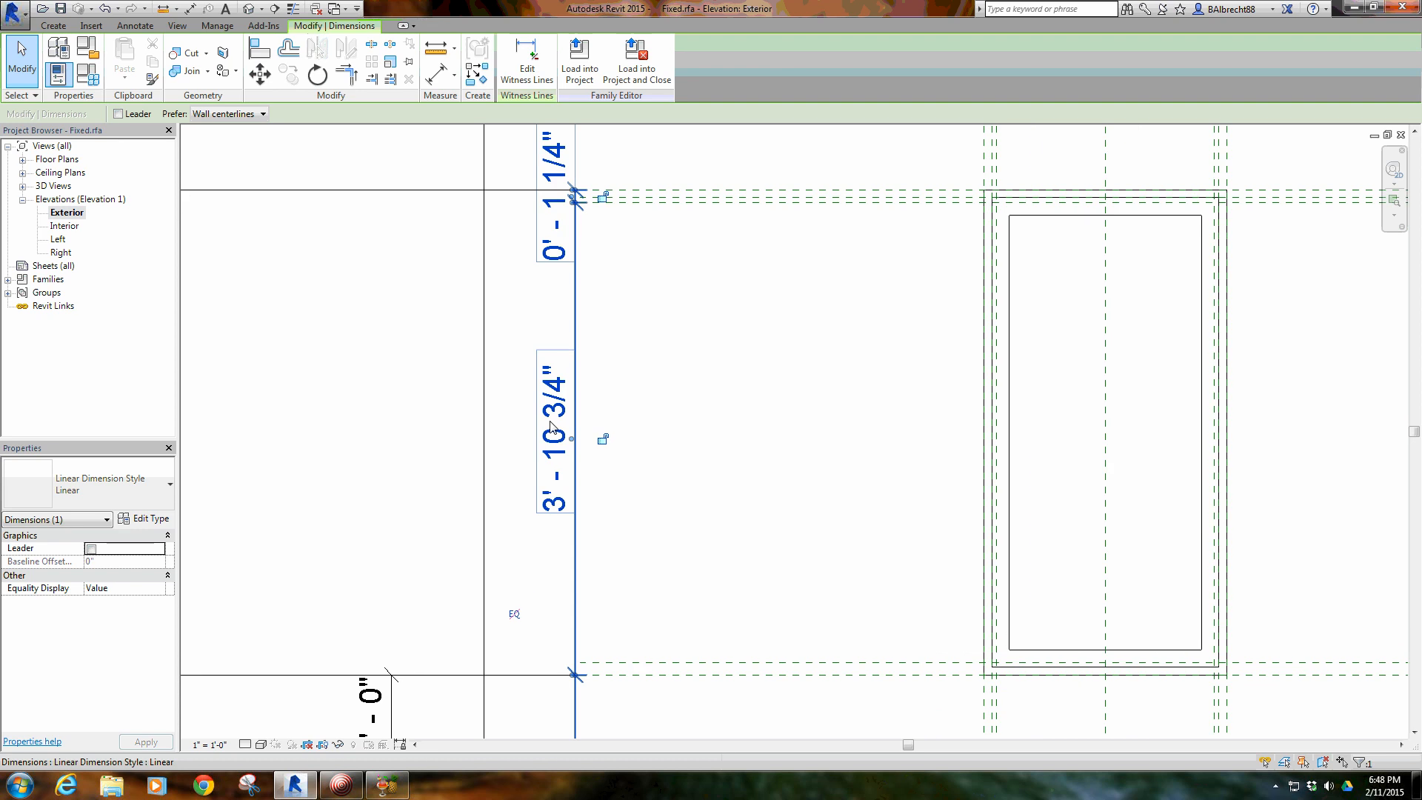
left_click(666, 201)
left_click(700, 304)
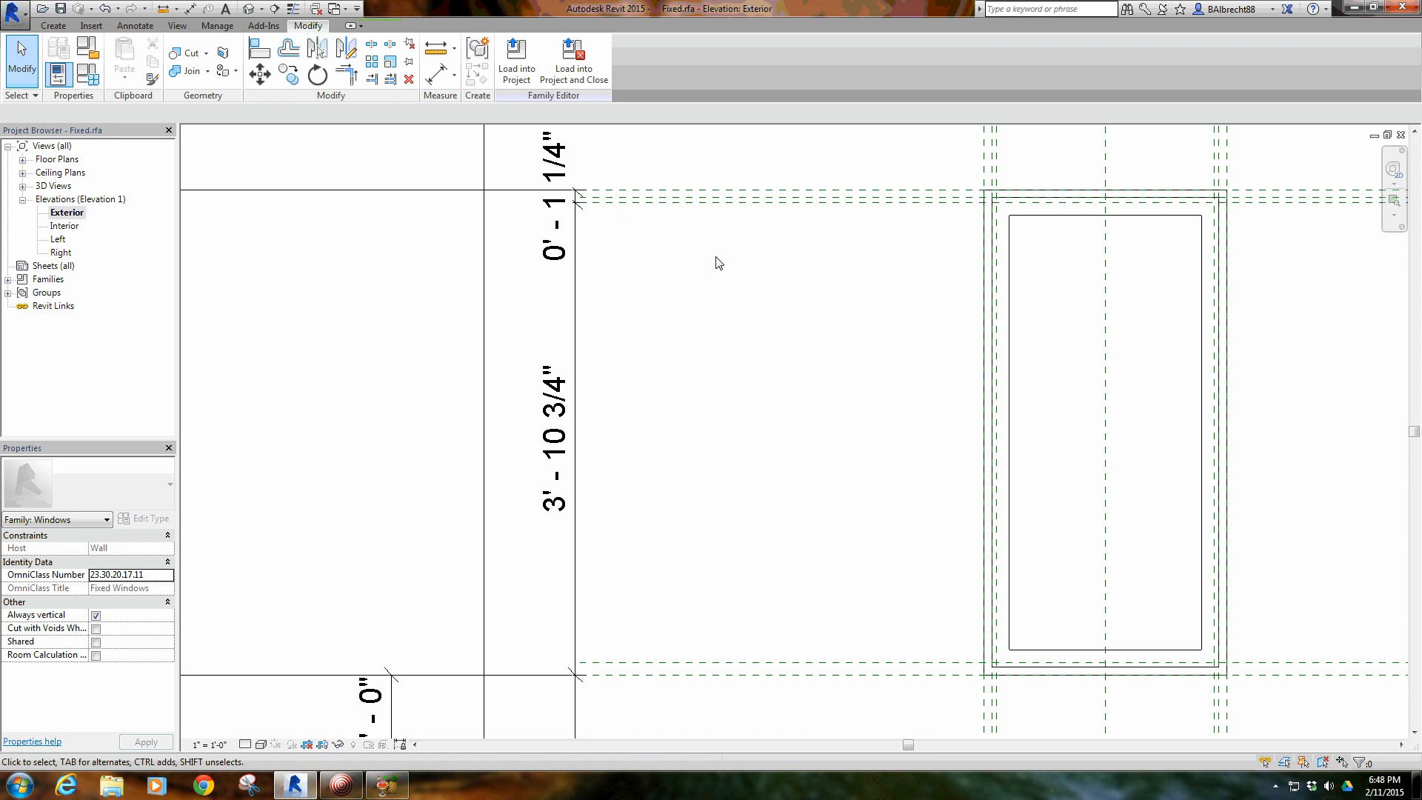
scroll(717, 263, "down", 3)
mouse_move(724, 349)
middle_mouse_down()
mouse_move(699, 309)
mouse_move(729, 324)
middle_mouse_up()
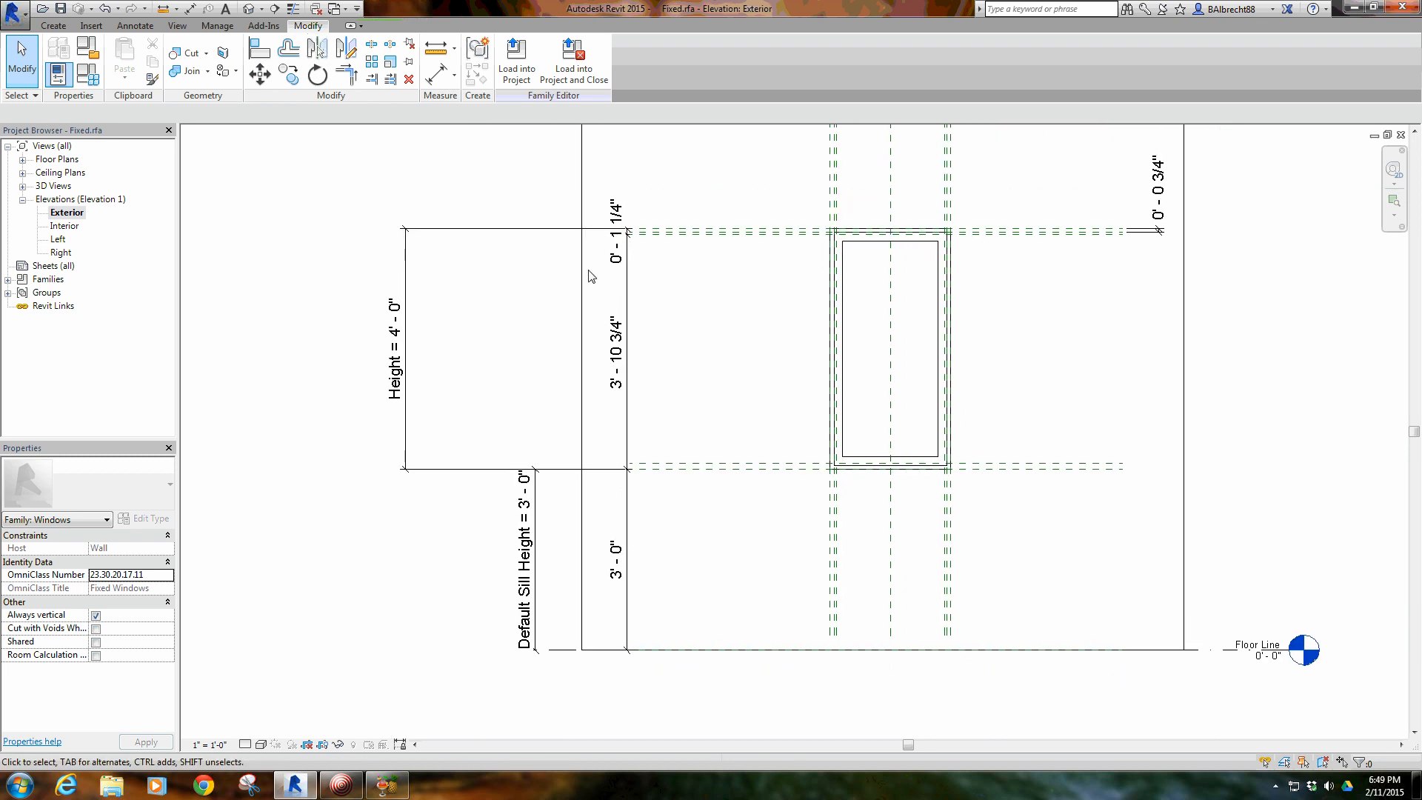
Compare the locked offset dimension between the window head's reference planes with the vertical dimension string on the opposite side
left_click(1167, 231)
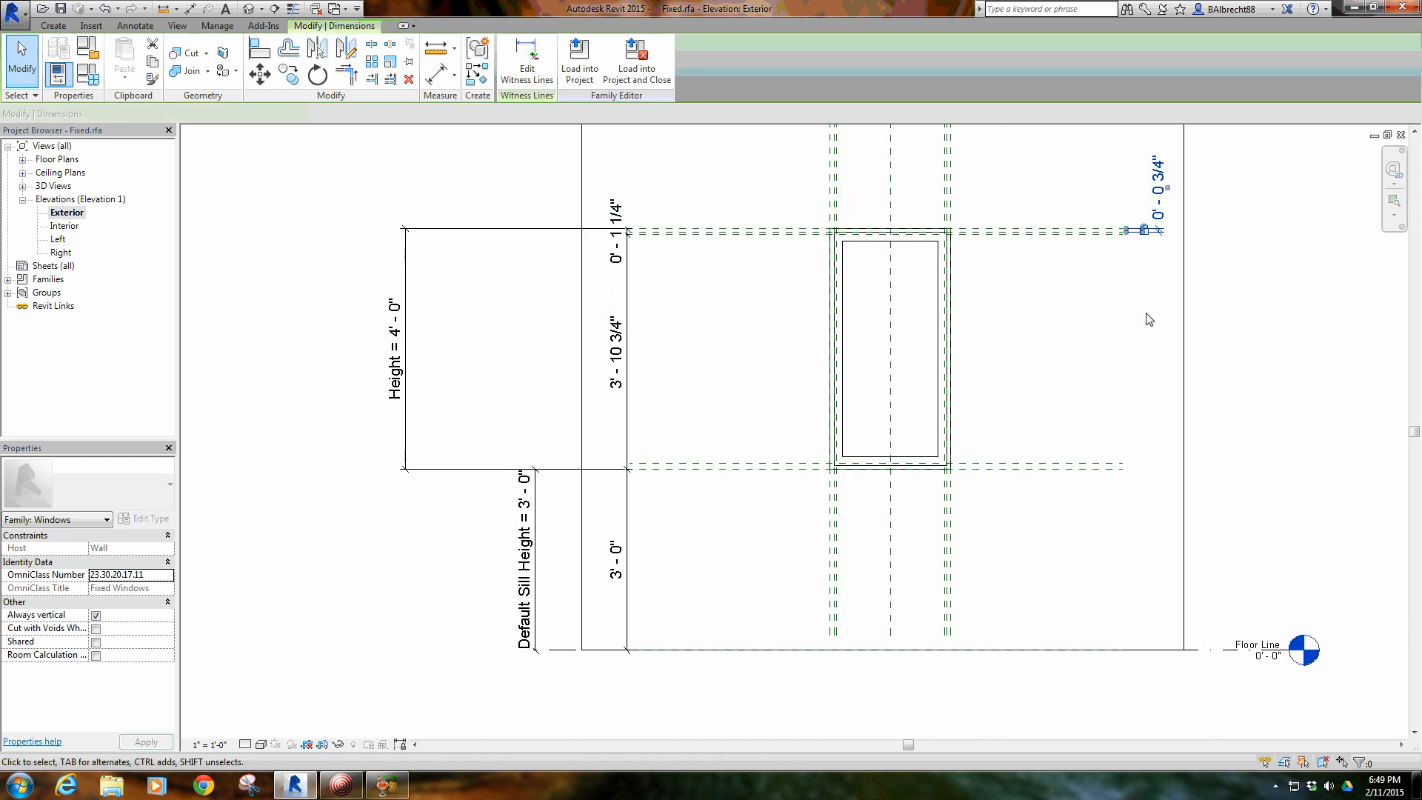
left_click(1145, 296)
left_click(628, 250)
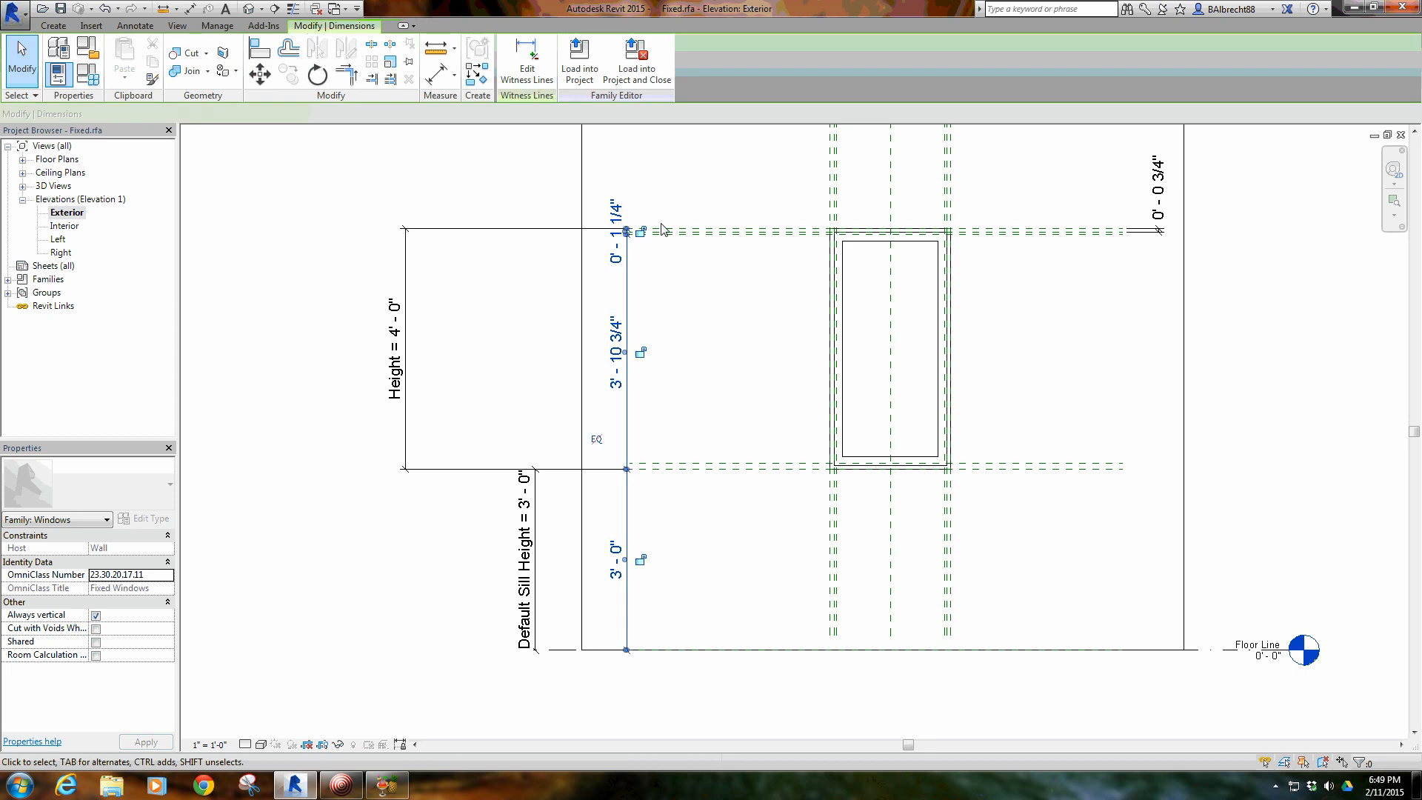
scroll(630, 233, "up", 1)
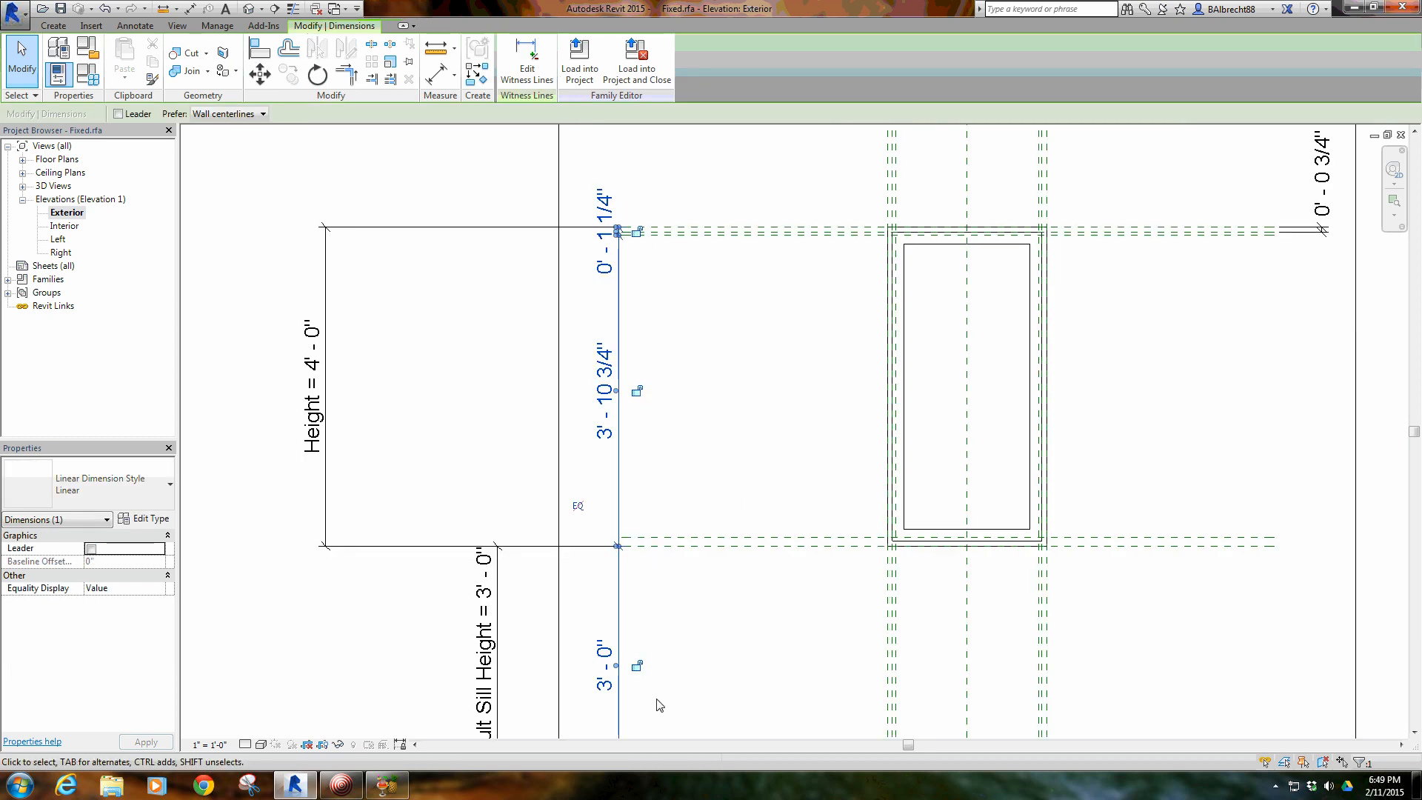
middle_click_drag(1273, 233, 1088, 265)
scroll(1086, 248, "up", 2)
left_click(1201, 259)
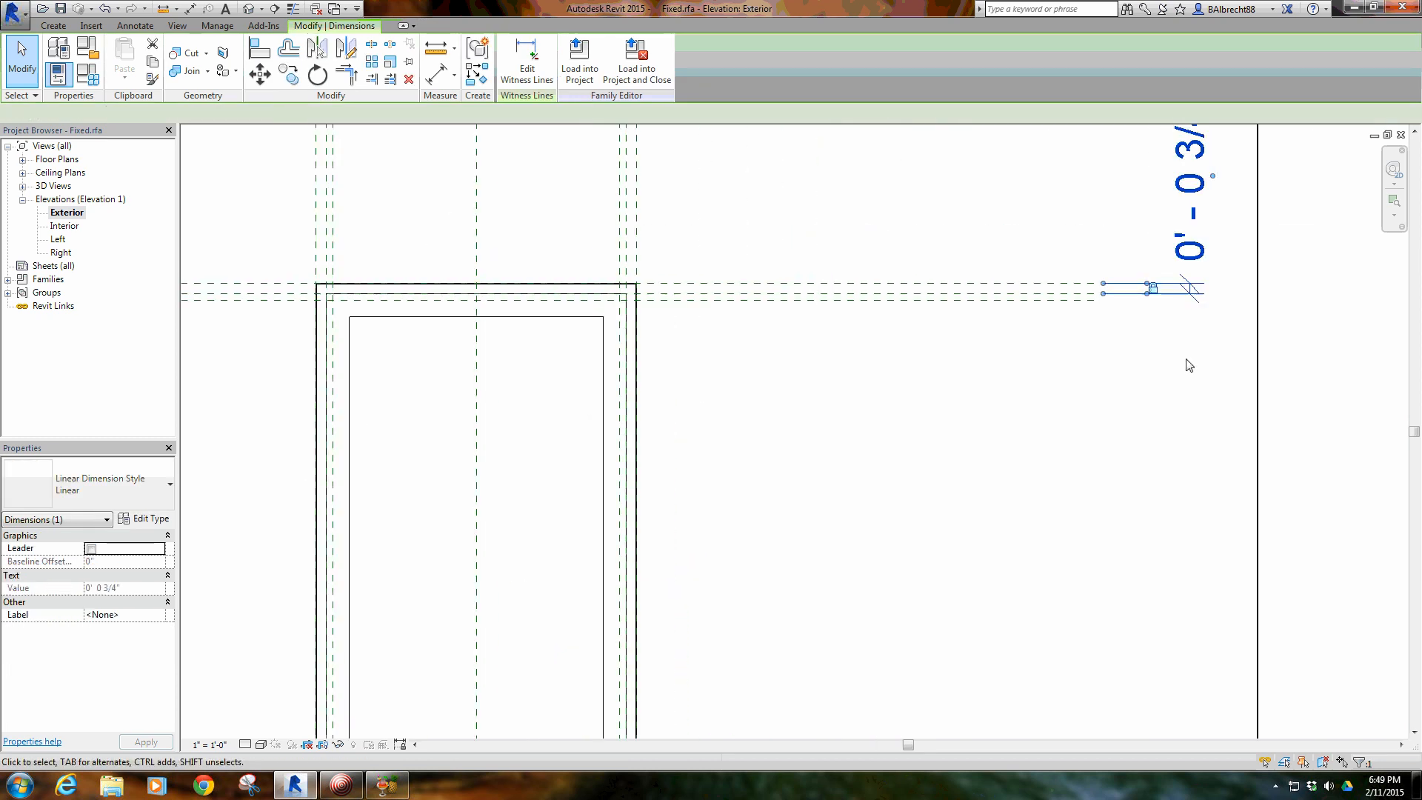
scroll(1178, 311, "up", 2)
scroll(1074, 296, "down", 2)
scroll(851, 311, "down", 1)
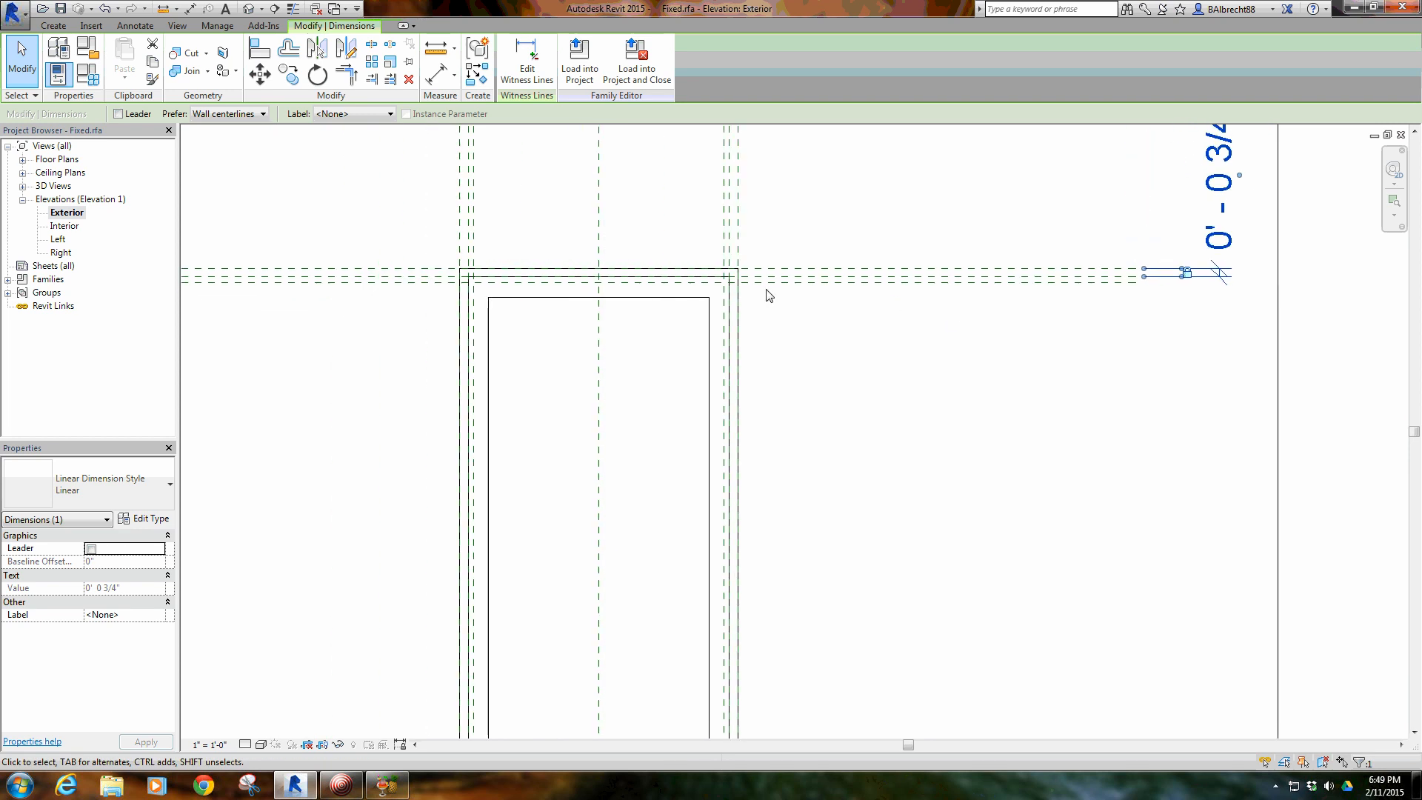
scroll(803, 260, "up", 2)
scroll(852, 333, "down", 3)
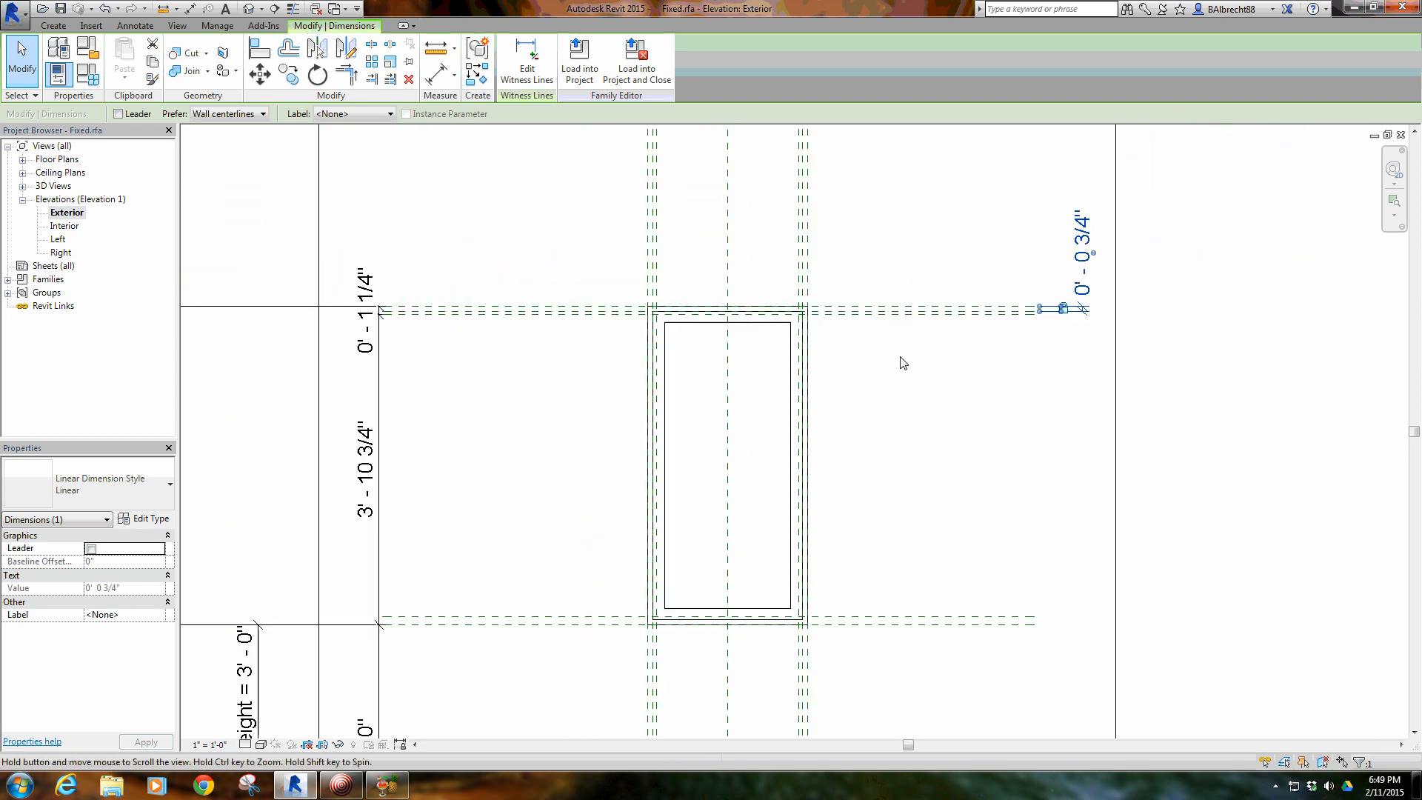
middle_click_drag(1048, 320, 1040, 344)
left_click(1041, 341)
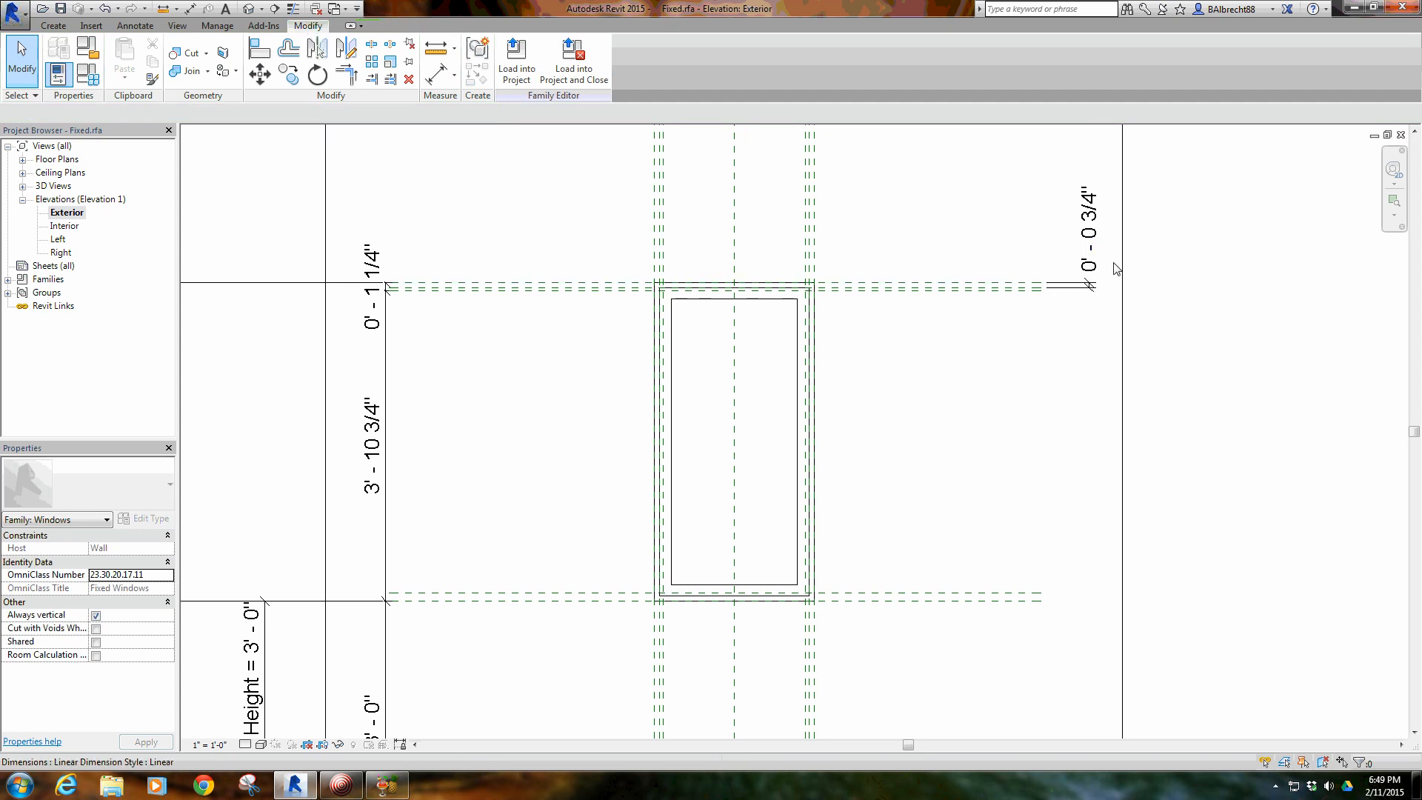
Examine the window's Frame/Mullion extrusion against the surrounding reference planes in the exterior elevation
scroll(1041, 281, "down", 1)
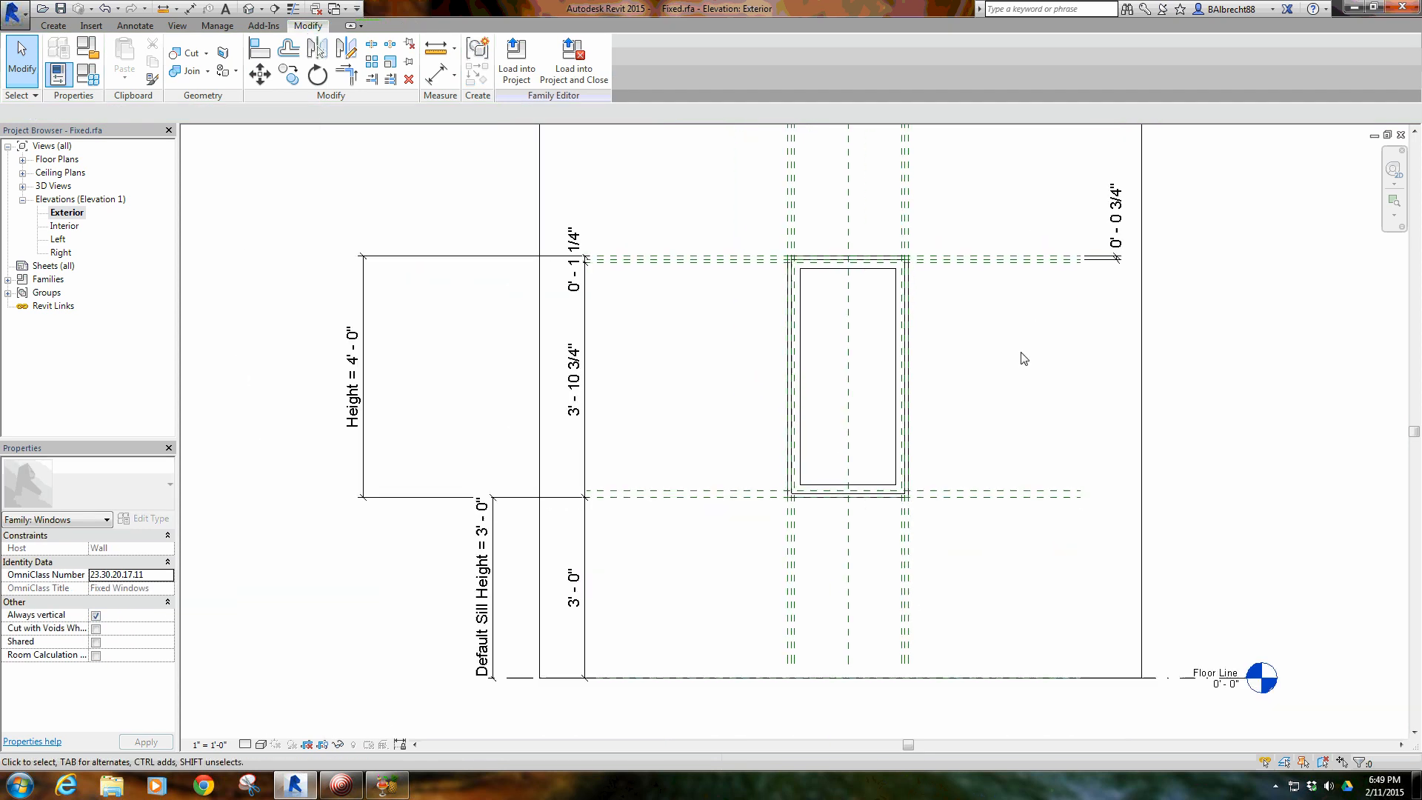
scroll(1008, 306, "down", 1)
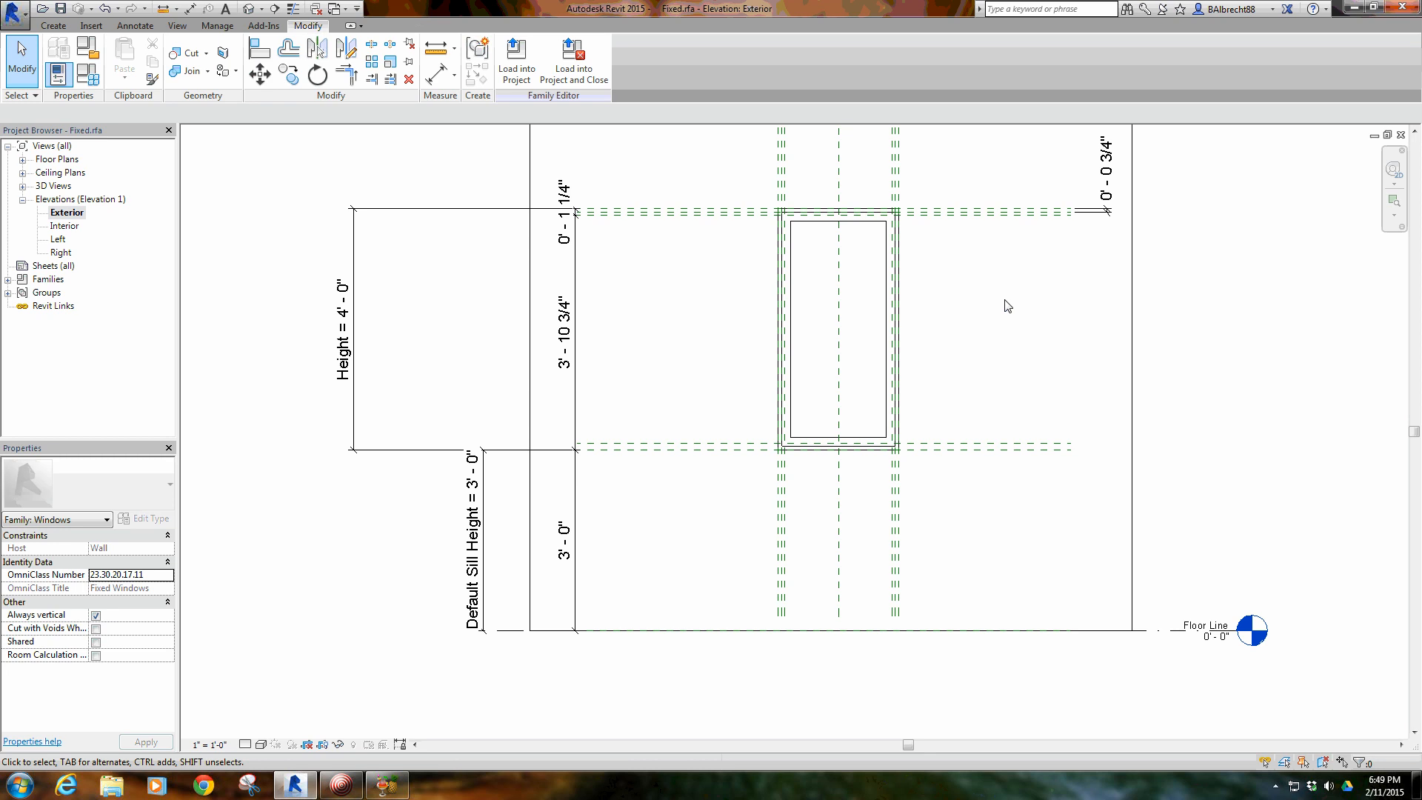
middle_click_drag(1008, 306, 895, 412)
scroll(927, 359, "down", 1)
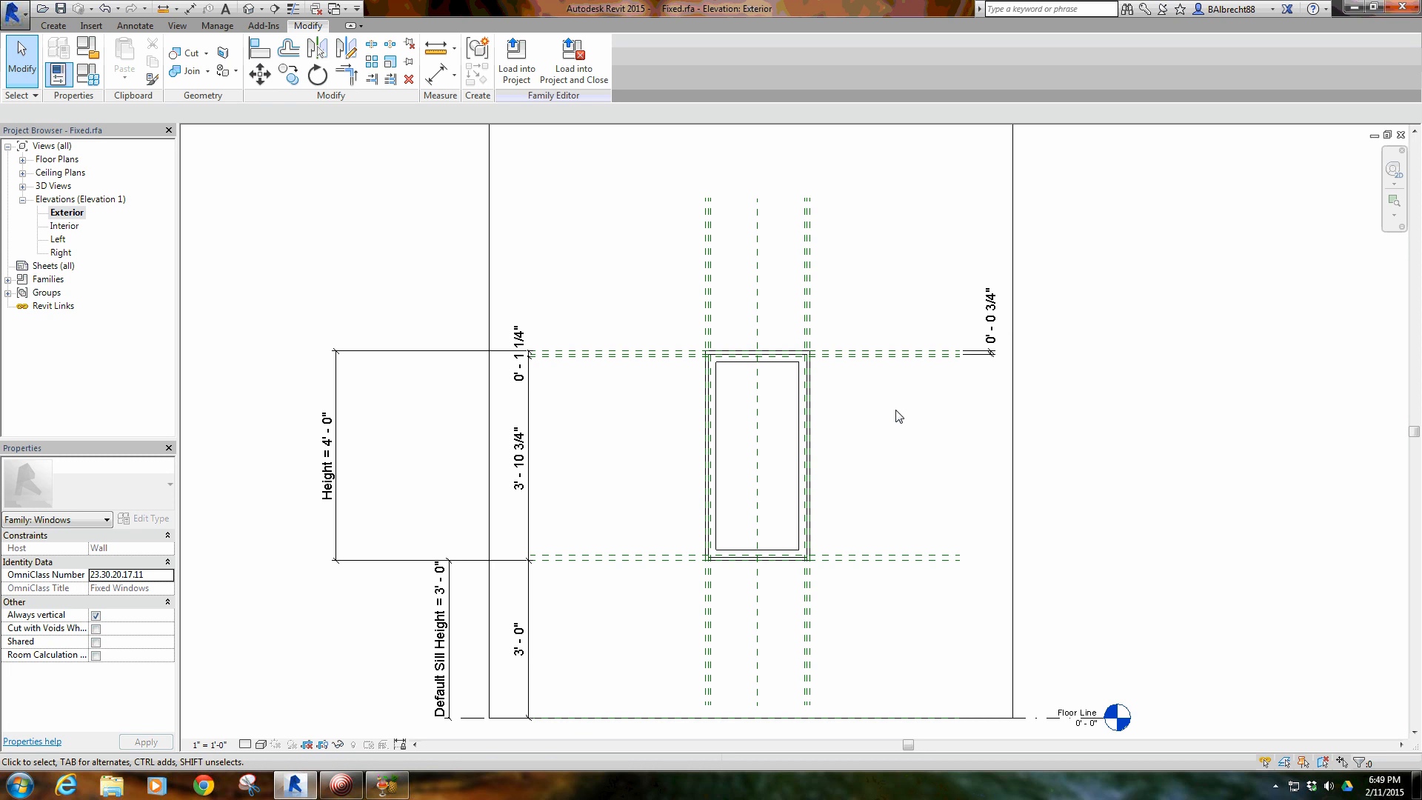
middle_click_drag(812, 507, 762, 445)
scroll(703, 397, "up", 2)
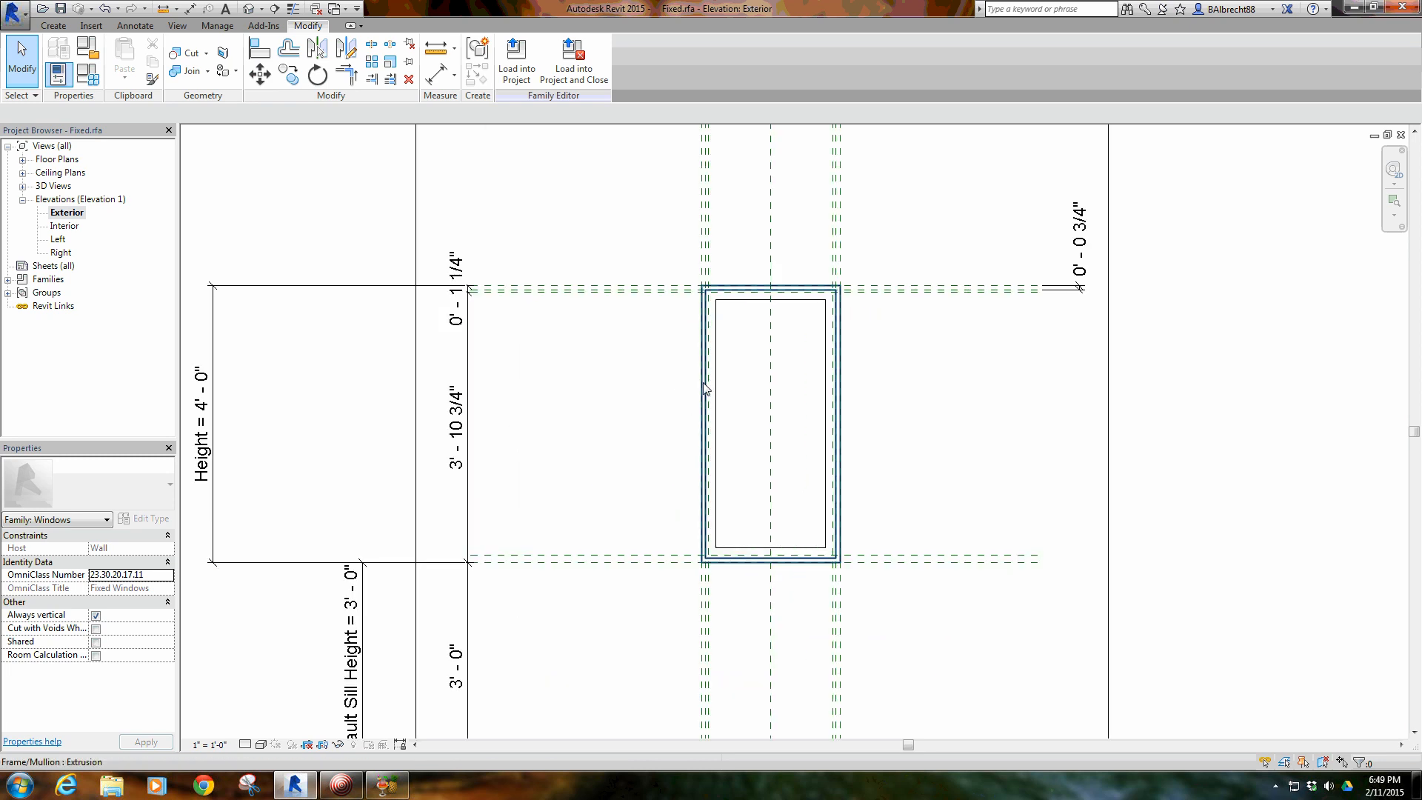
left_click(705, 394)
middle_click_drag(582, 409, 534, 406)
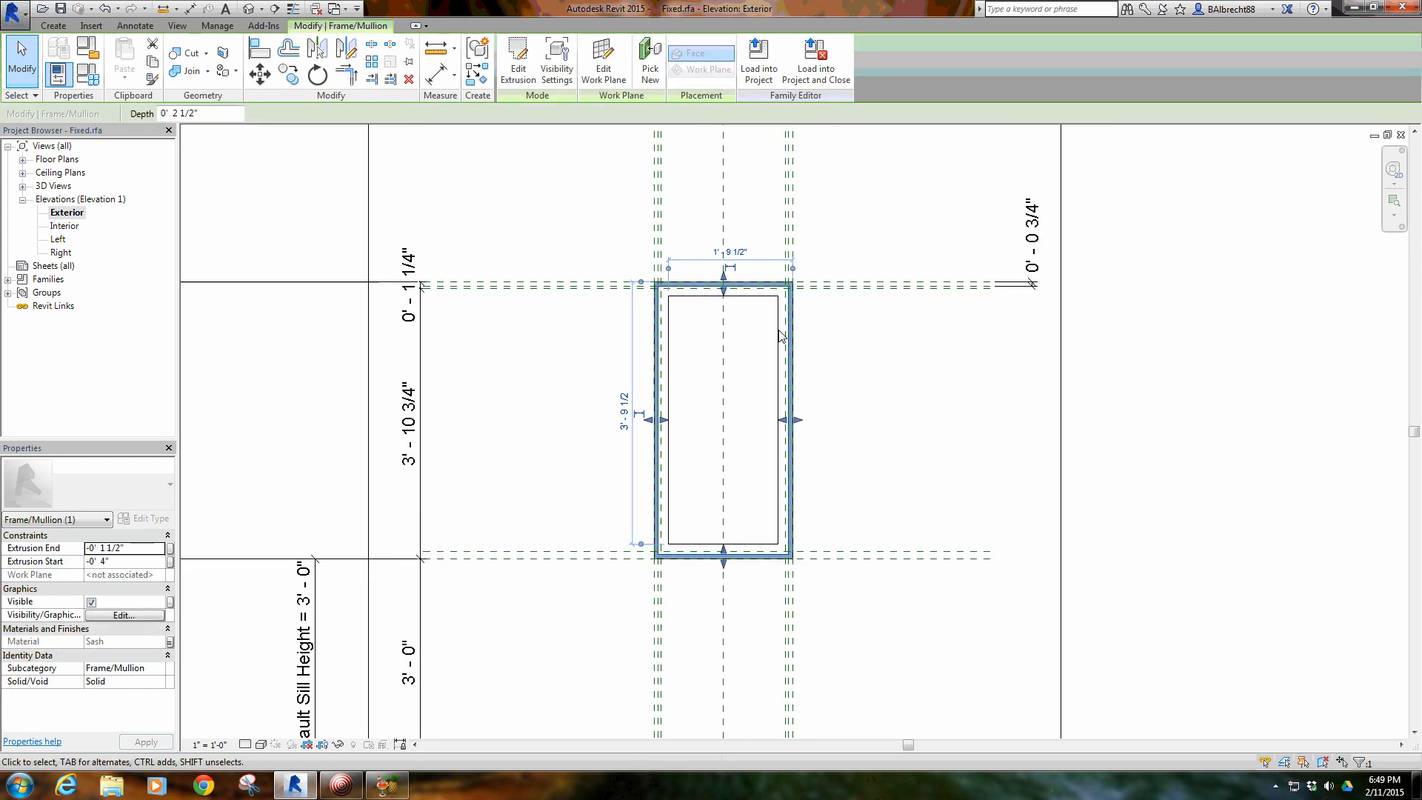
left_click(530, 394)
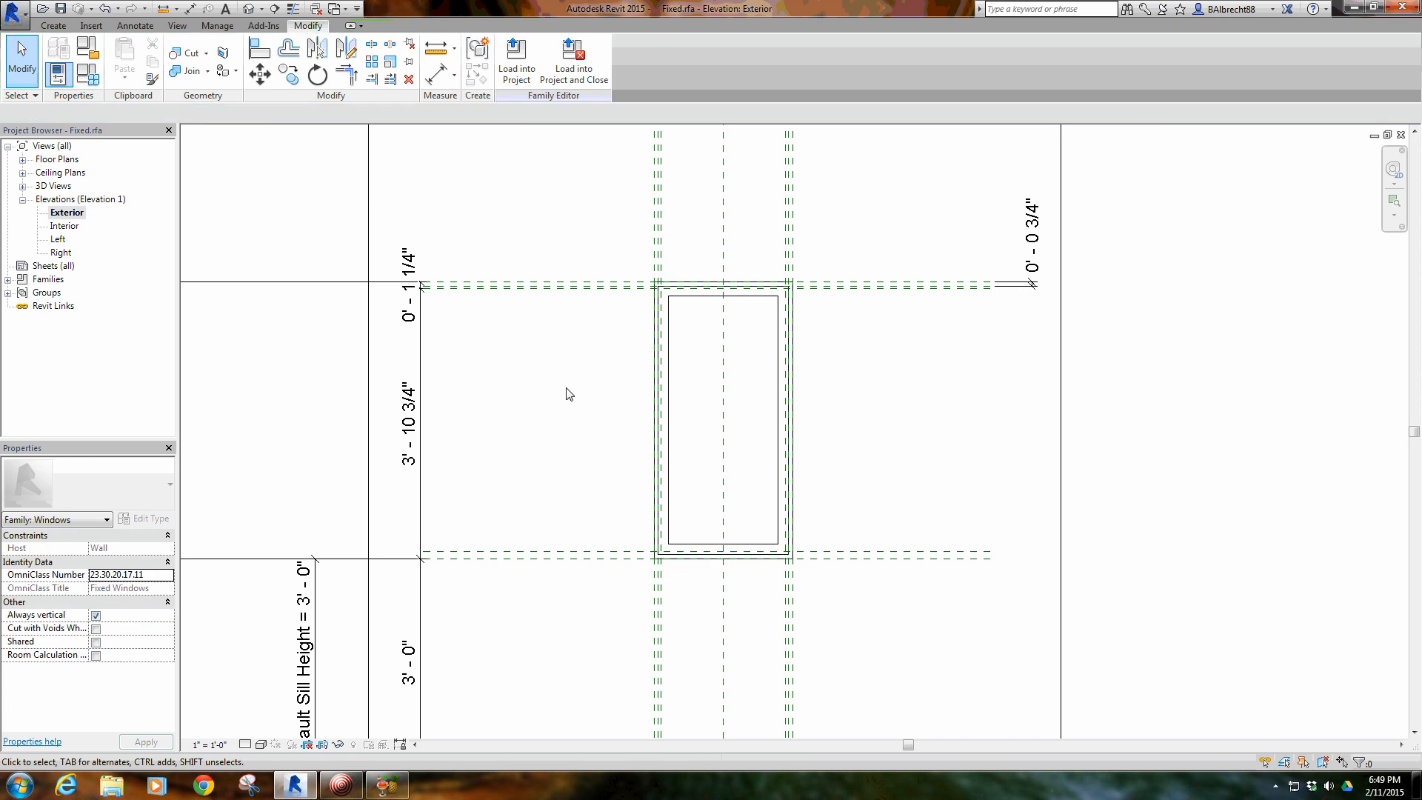
left_click(659, 335)
left_click(519, 61)
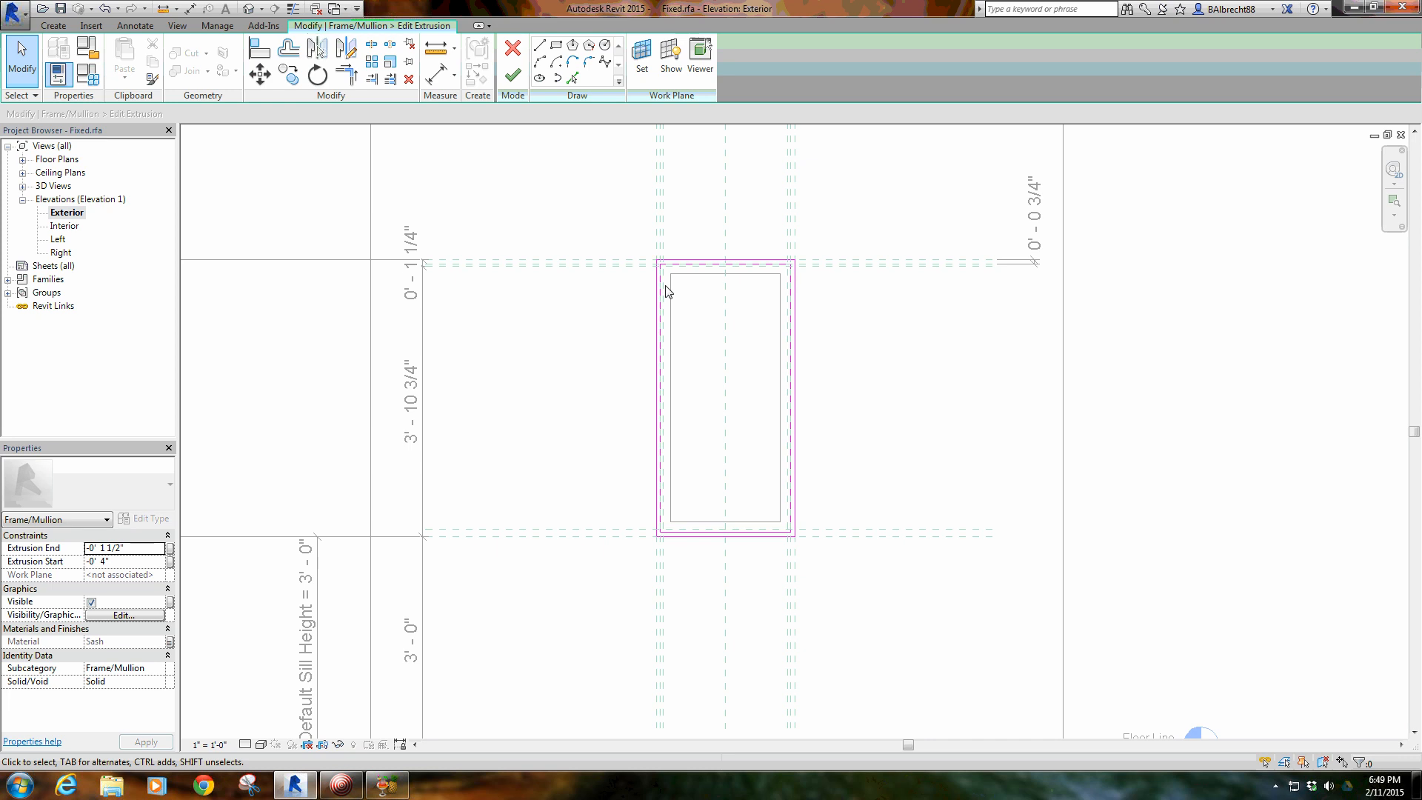
left_click(513, 75)
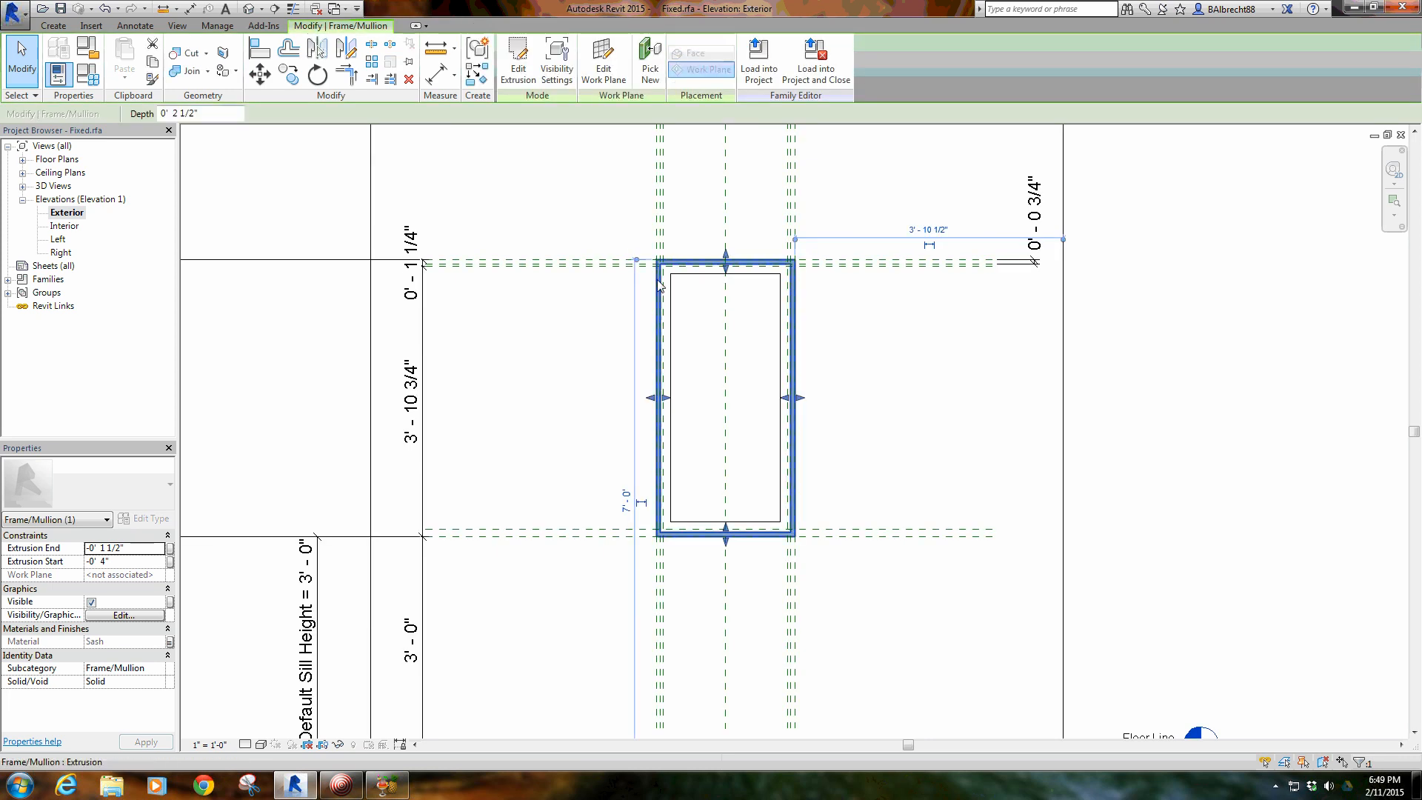
In the Frame/Mullion extrusion sketch, move the inner left line to the glass opening's edge, 0' - 2 1/2" from the outer line, and finish the sketch
left_click(519, 71)
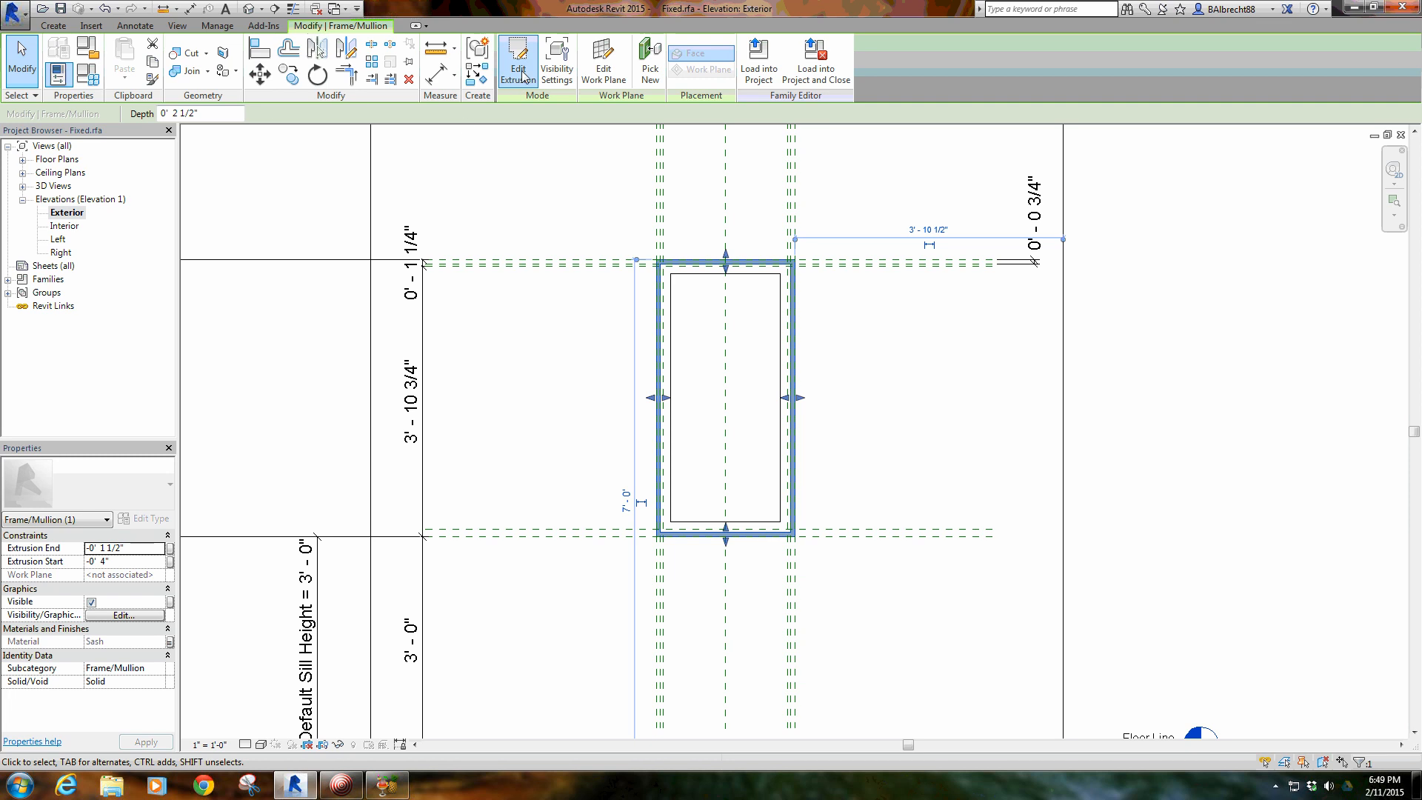
scroll(709, 377, "down", 1)
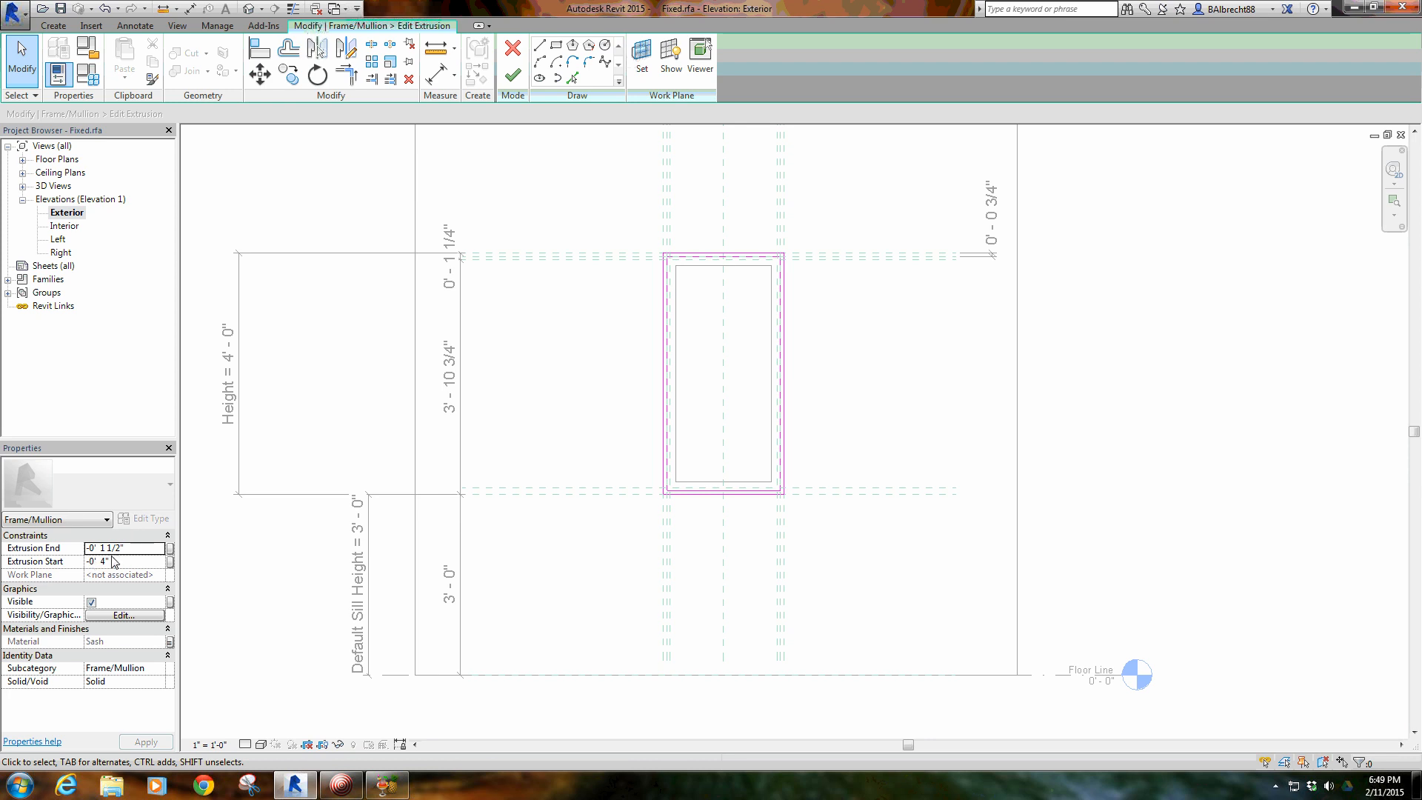
scroll(738, 384, "up", 2)
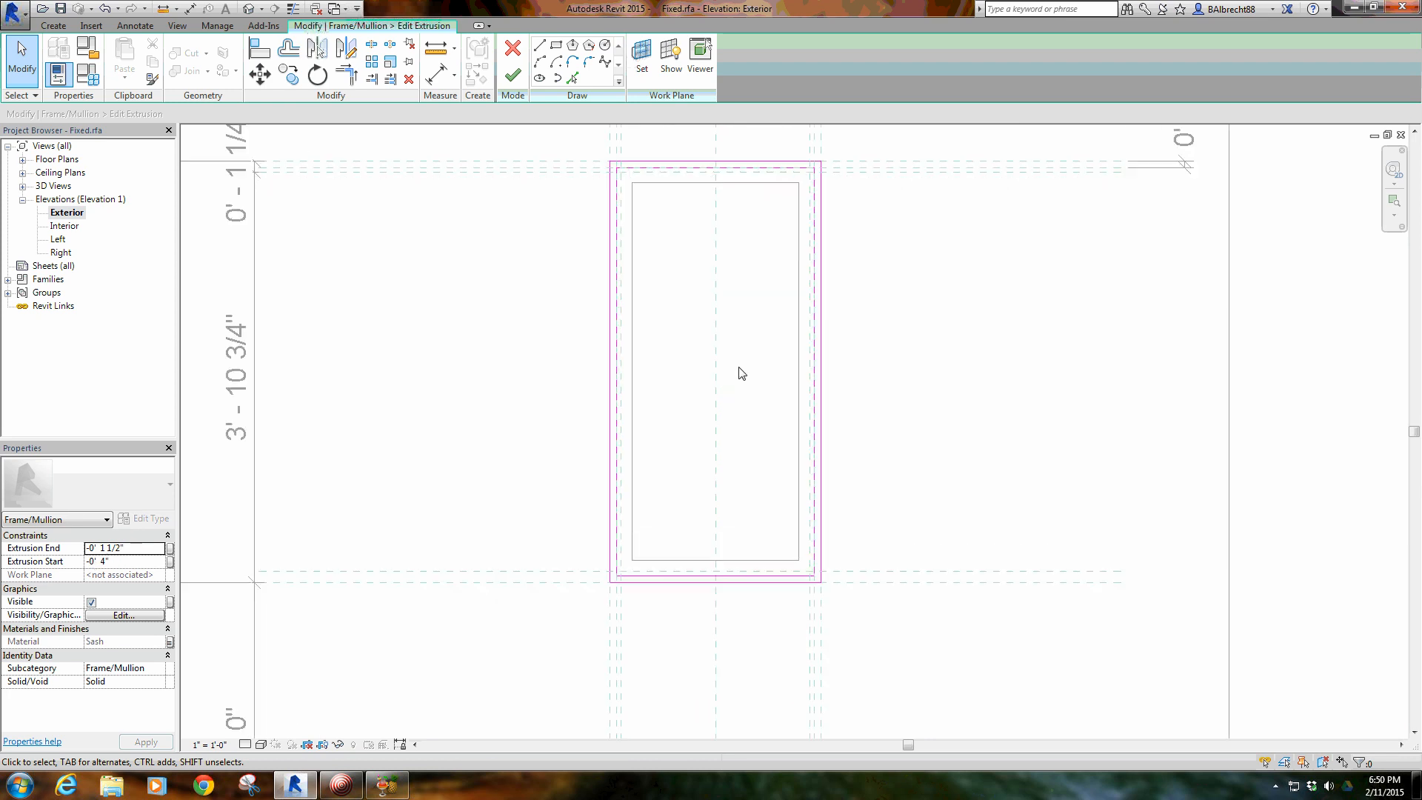
left_click(591, 254)
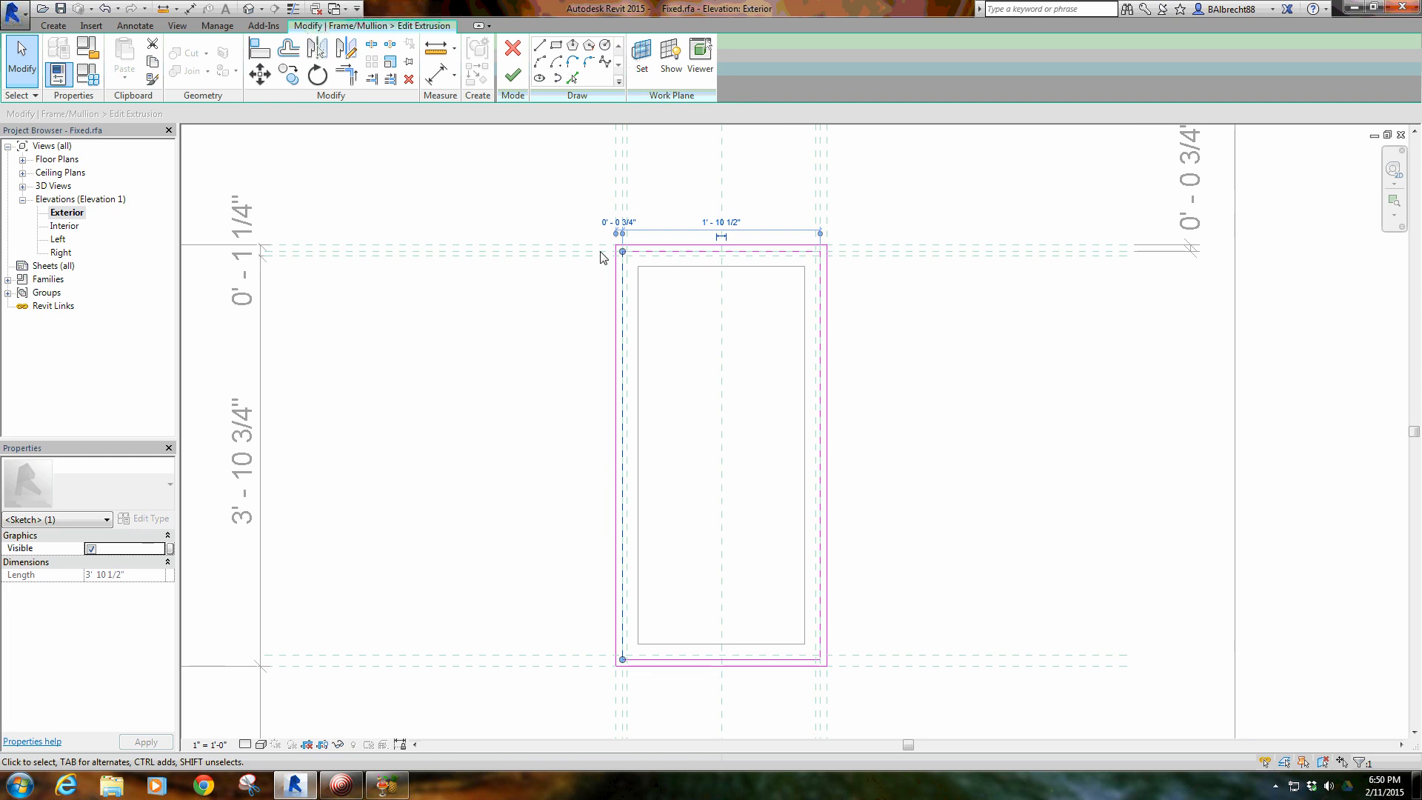
scroll(604, 349, "up", 2)
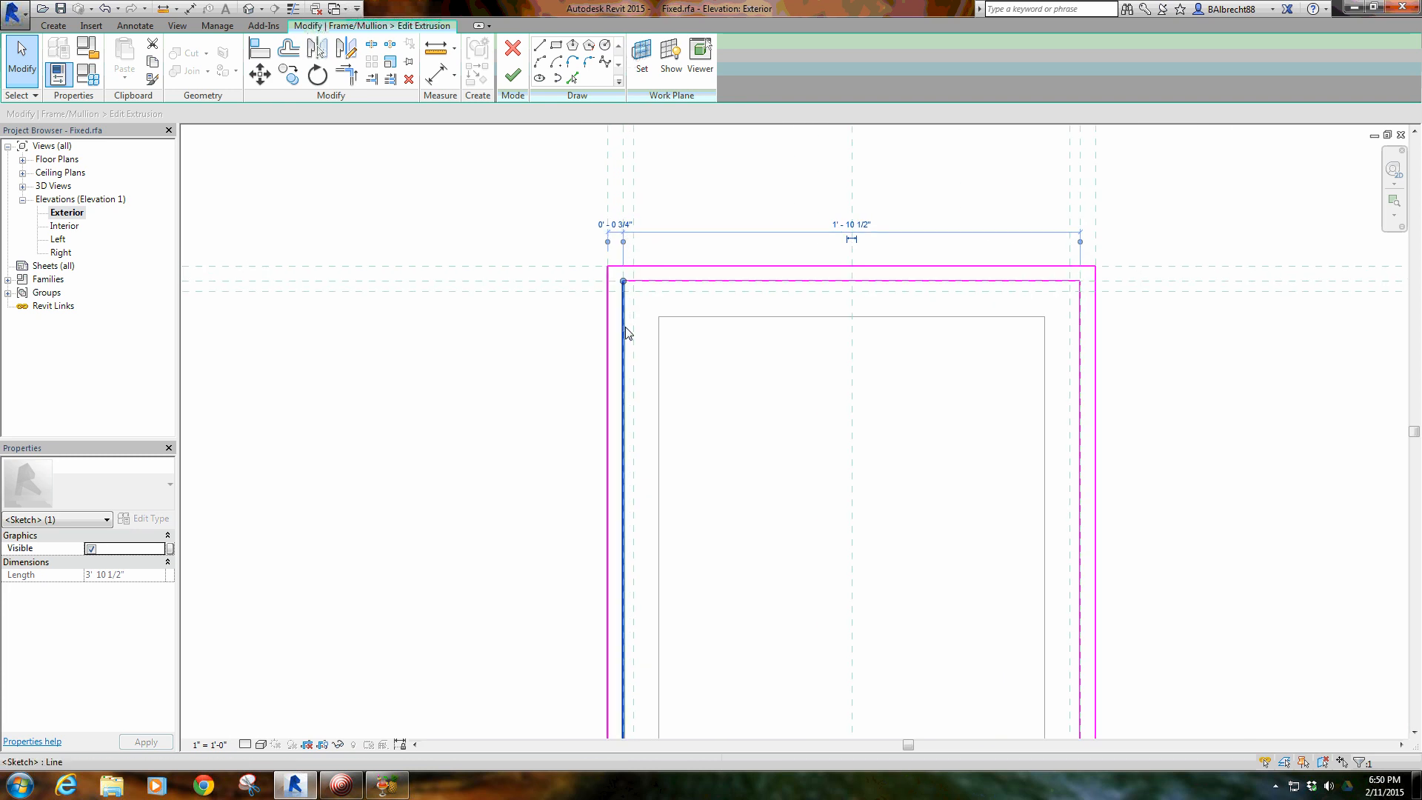
left_click_drag(625, 326, 665, 385)
left_click(709, 393)
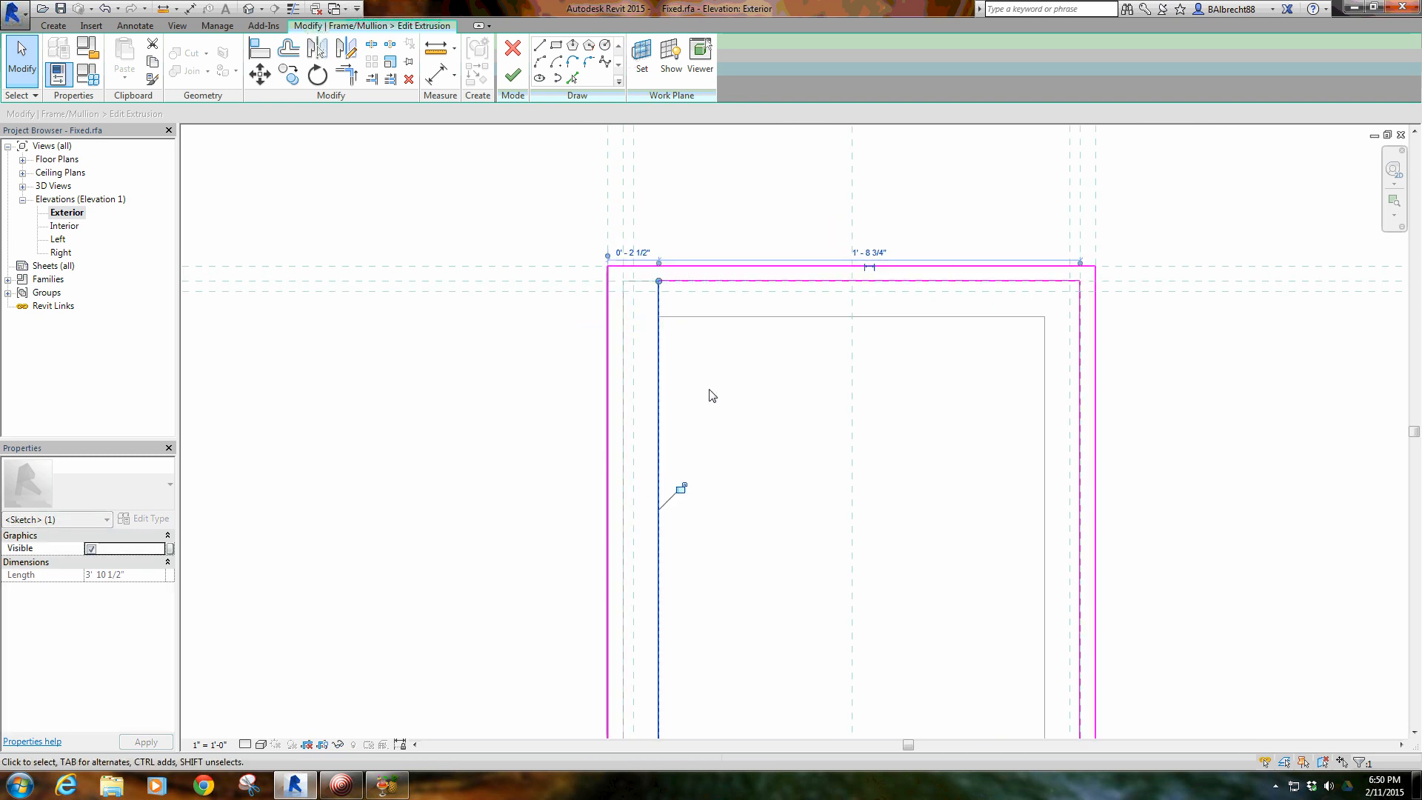
scroll(681, 363, "down", 4)
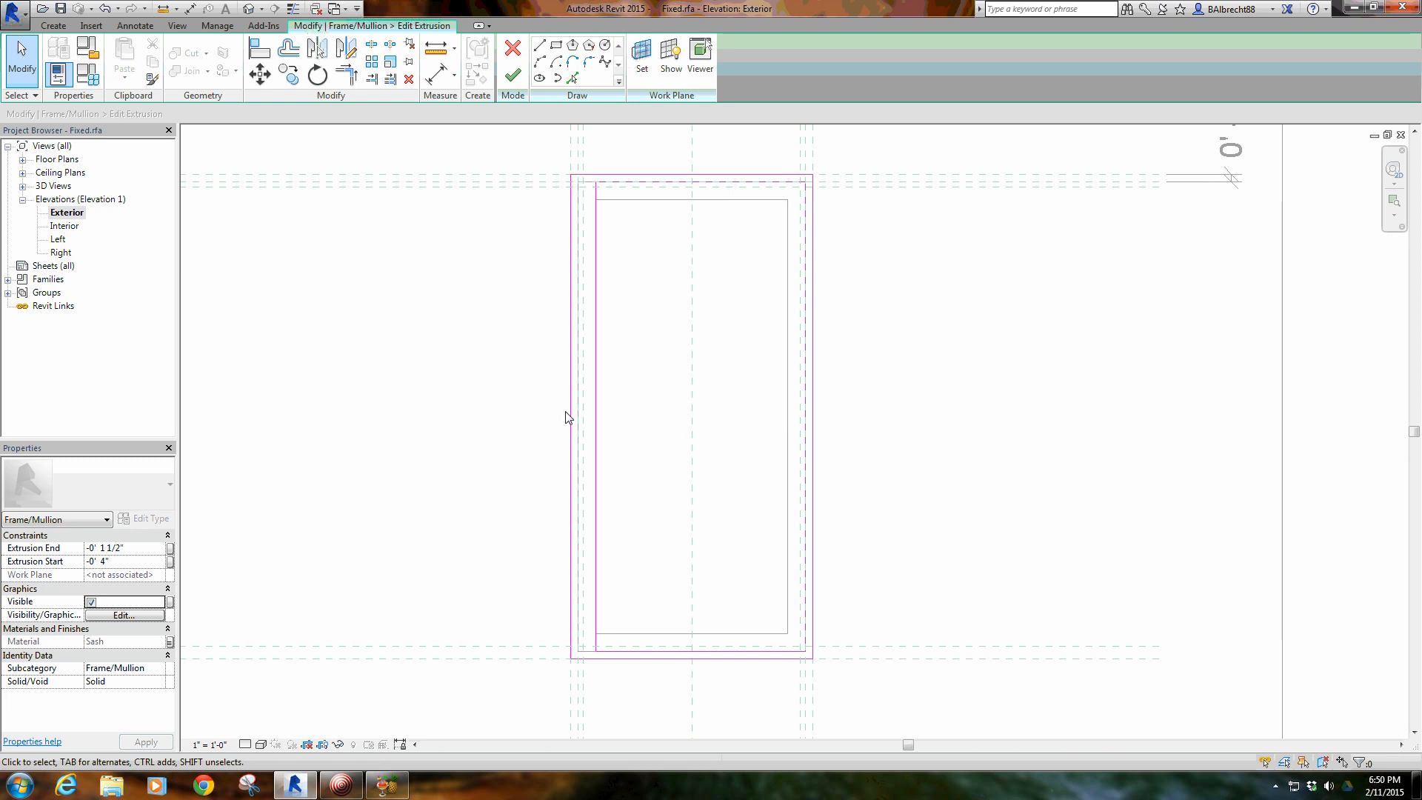
mouse_move(639, 420)
middle_mouse_down()
mouse_move(663, 442)
mouse_move(733, 423)
middle_mouse_up()
left_click(513, 74)
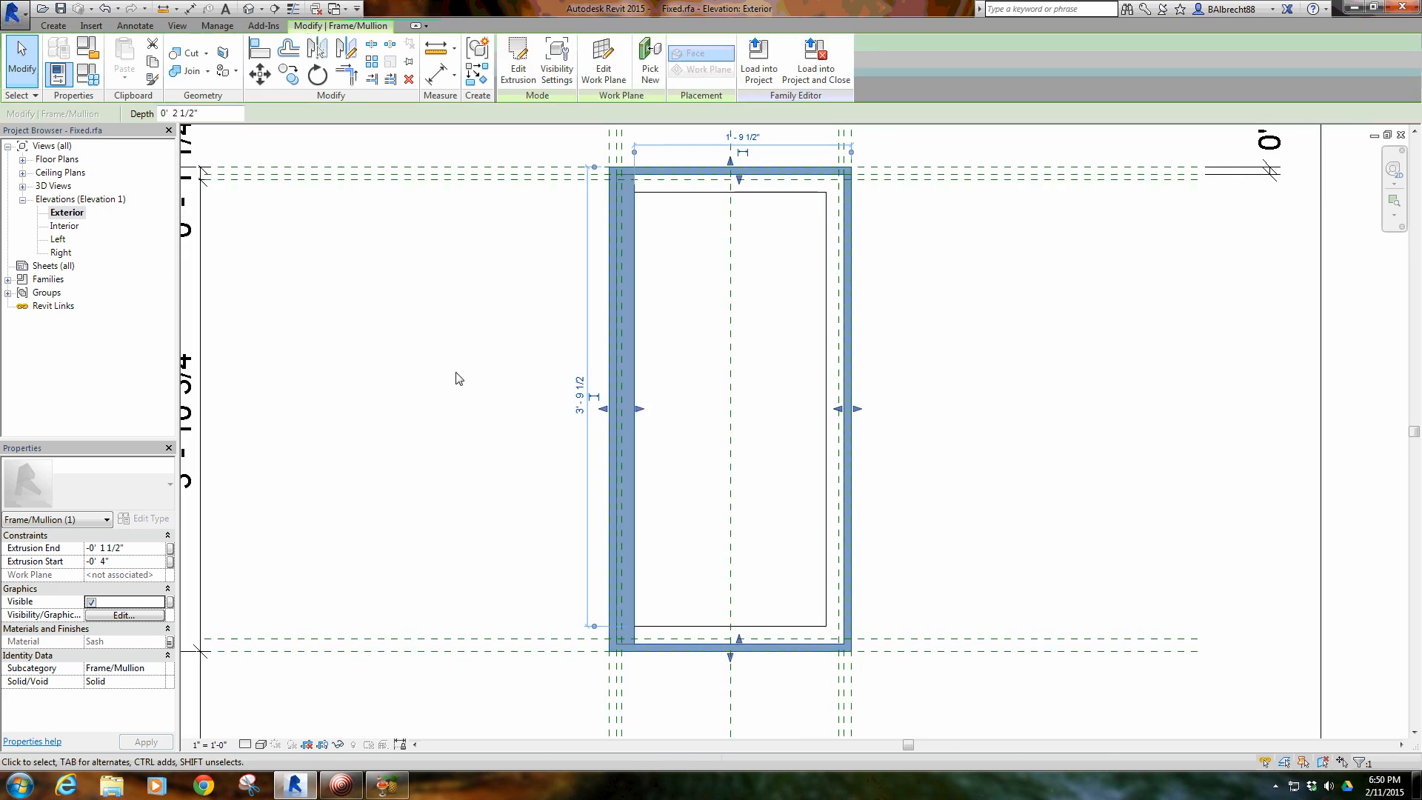
left_click(651, 340)
Load the modified Fixed family into Project1, overwriting the existing version without its parameter values
scroll(645, 266, "down", 2)
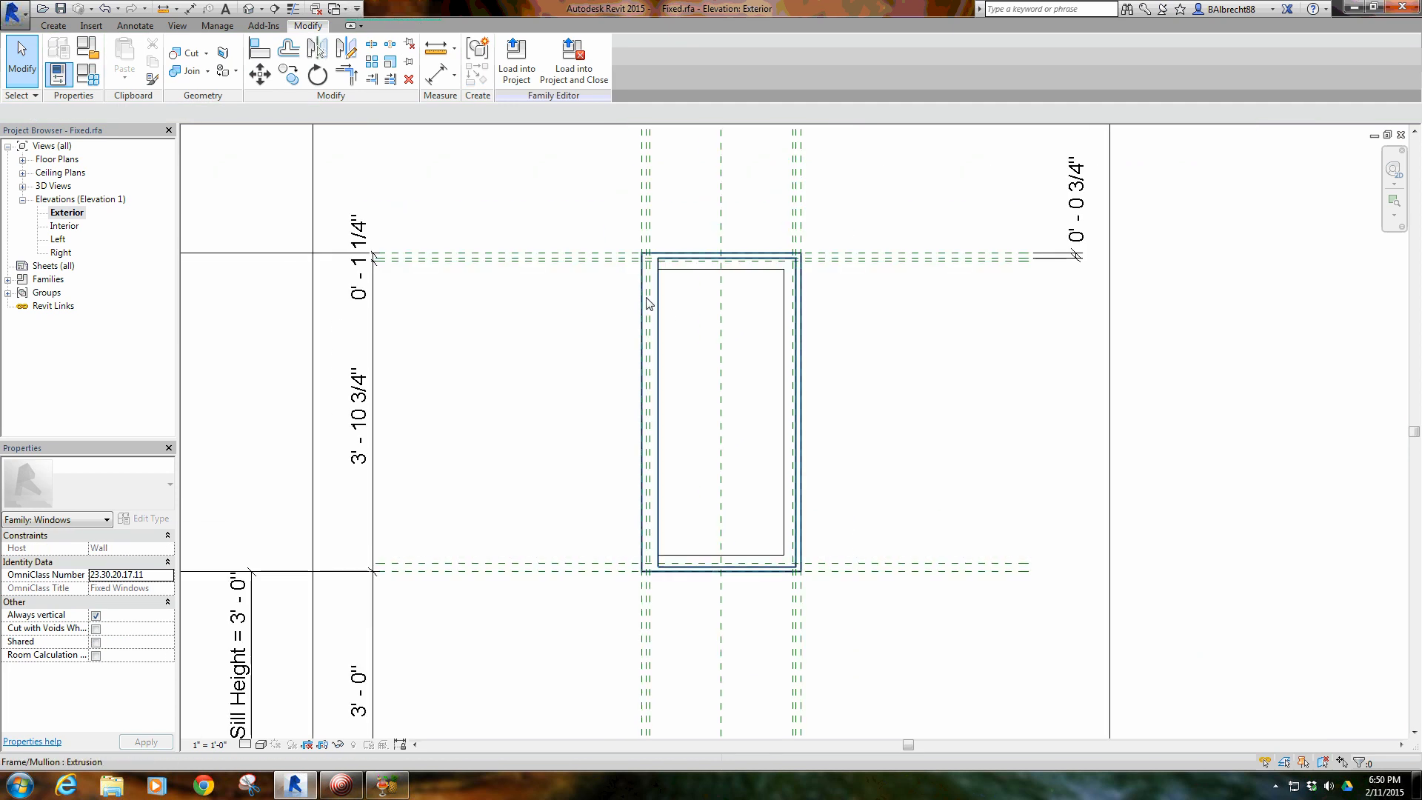
middle_click_drag(720, 440, 711, 469)
scroll(669, 380, "up", 1)
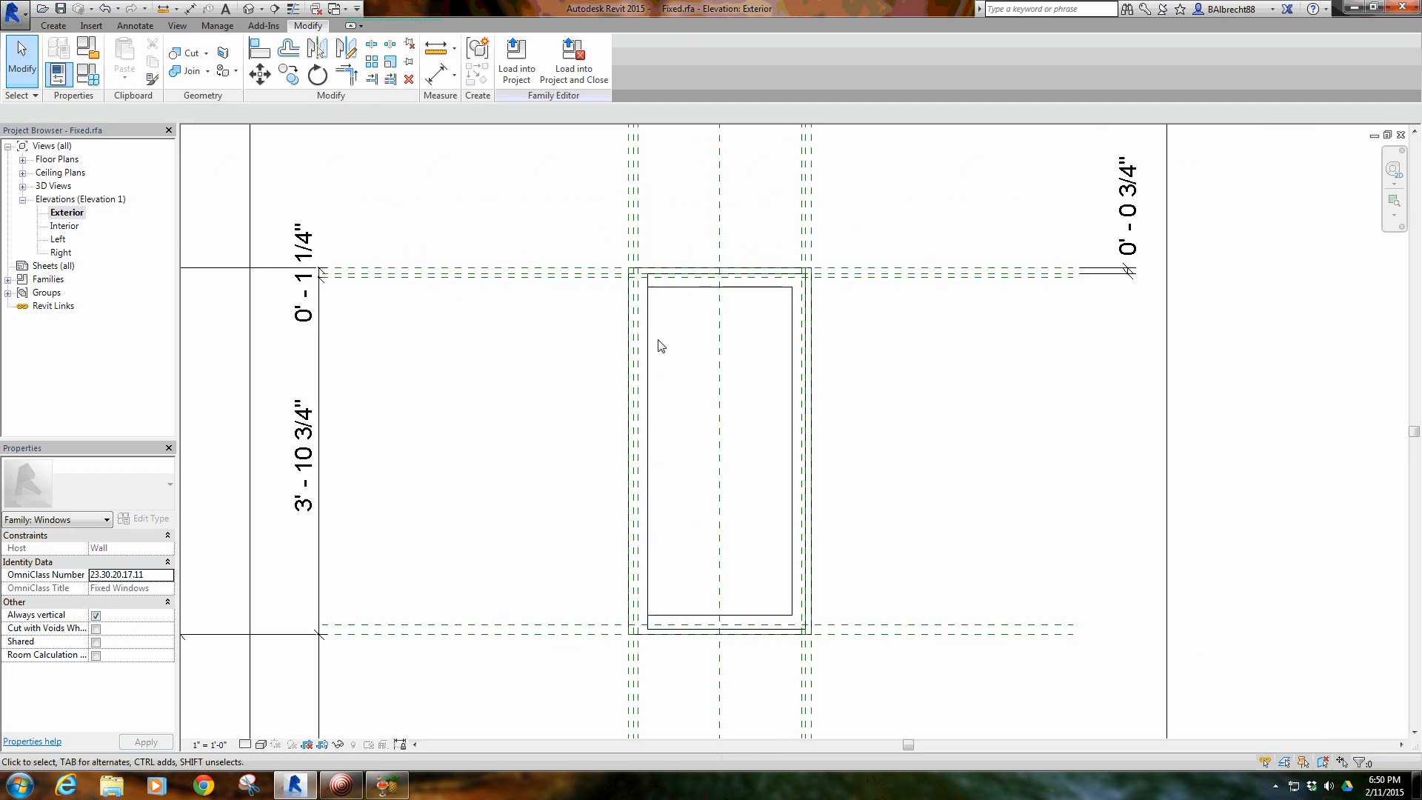
left_click(516, 65)
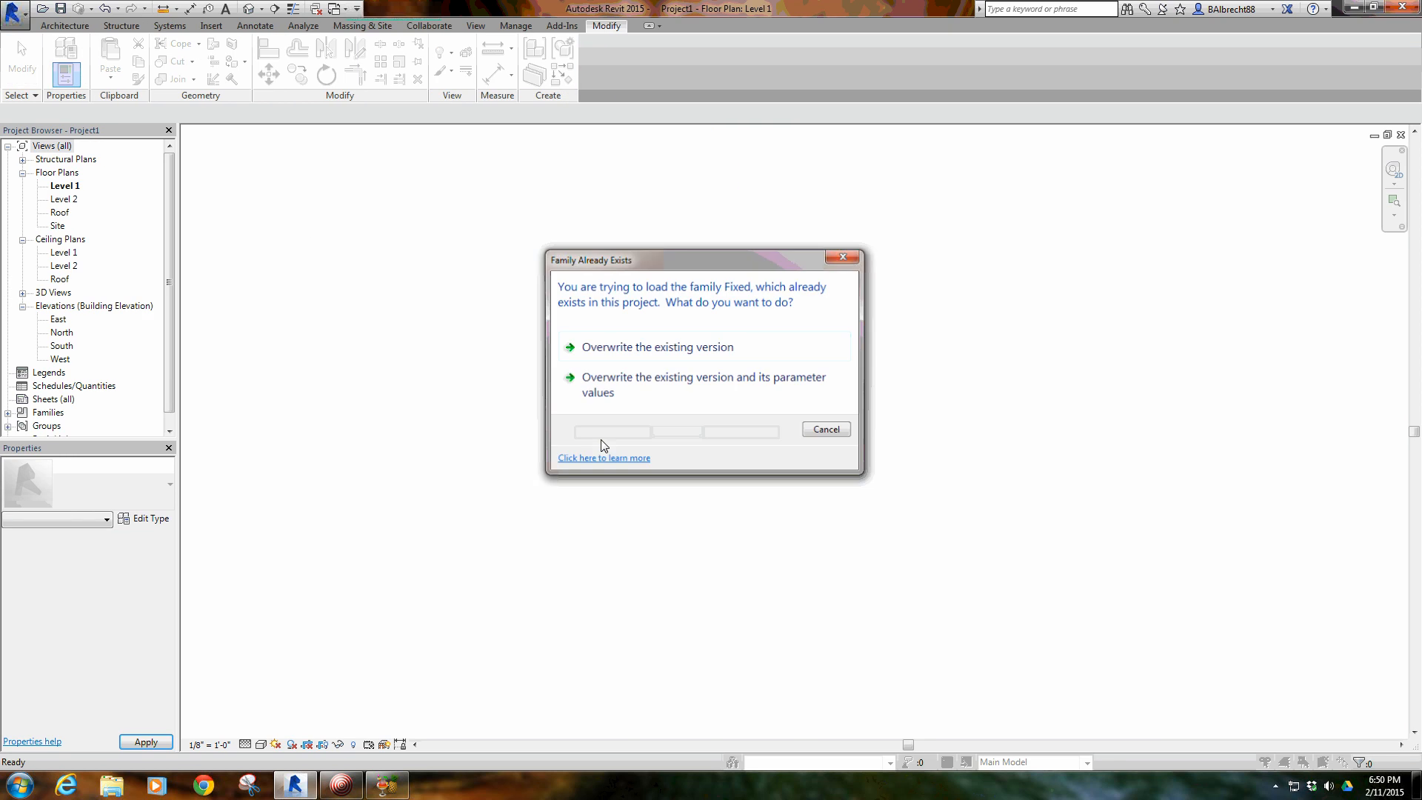
left_click(657, 346)
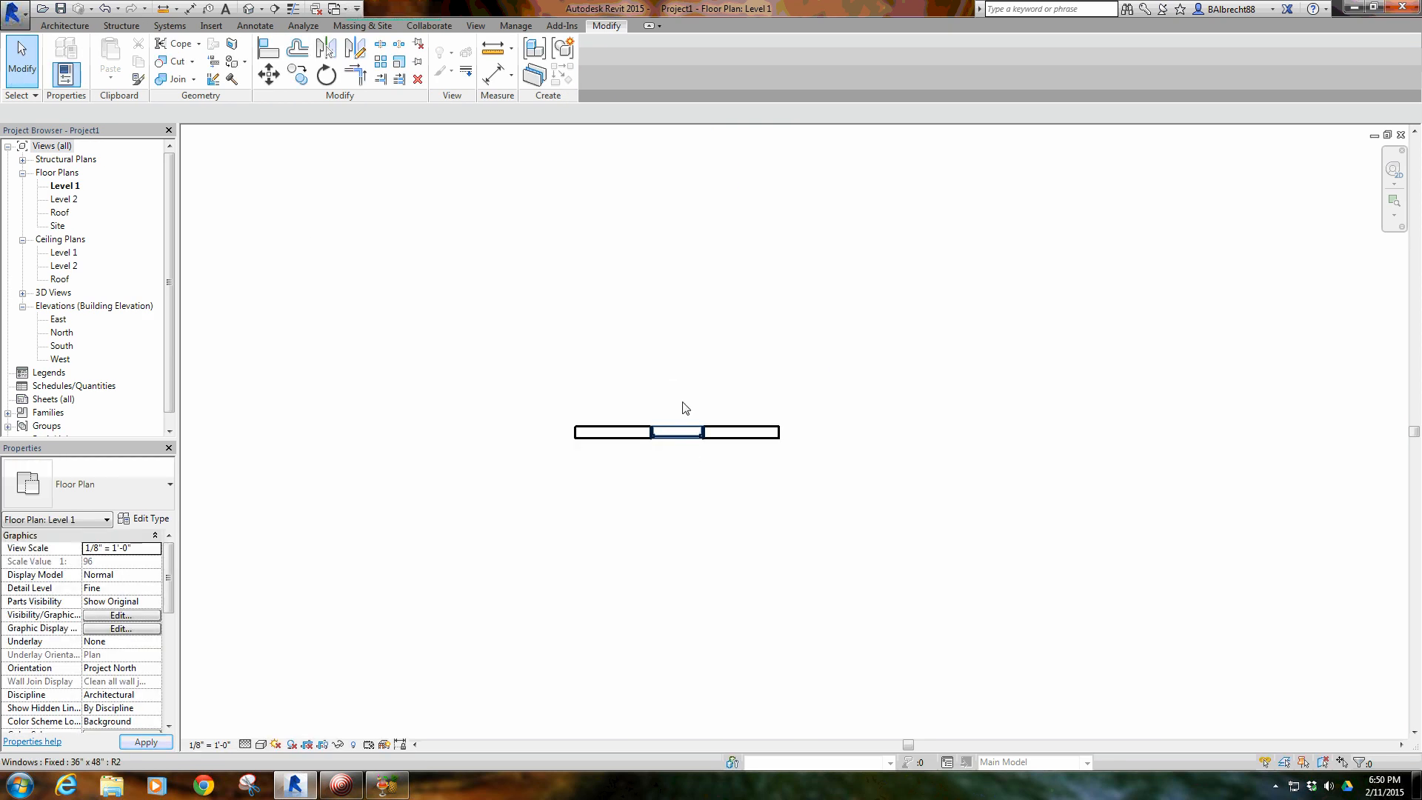
Open the project's default 3D view and examine the reloaded window's frame from the front of the wall
left_click(249, 8)
scroll(708, 405, "down", 12)
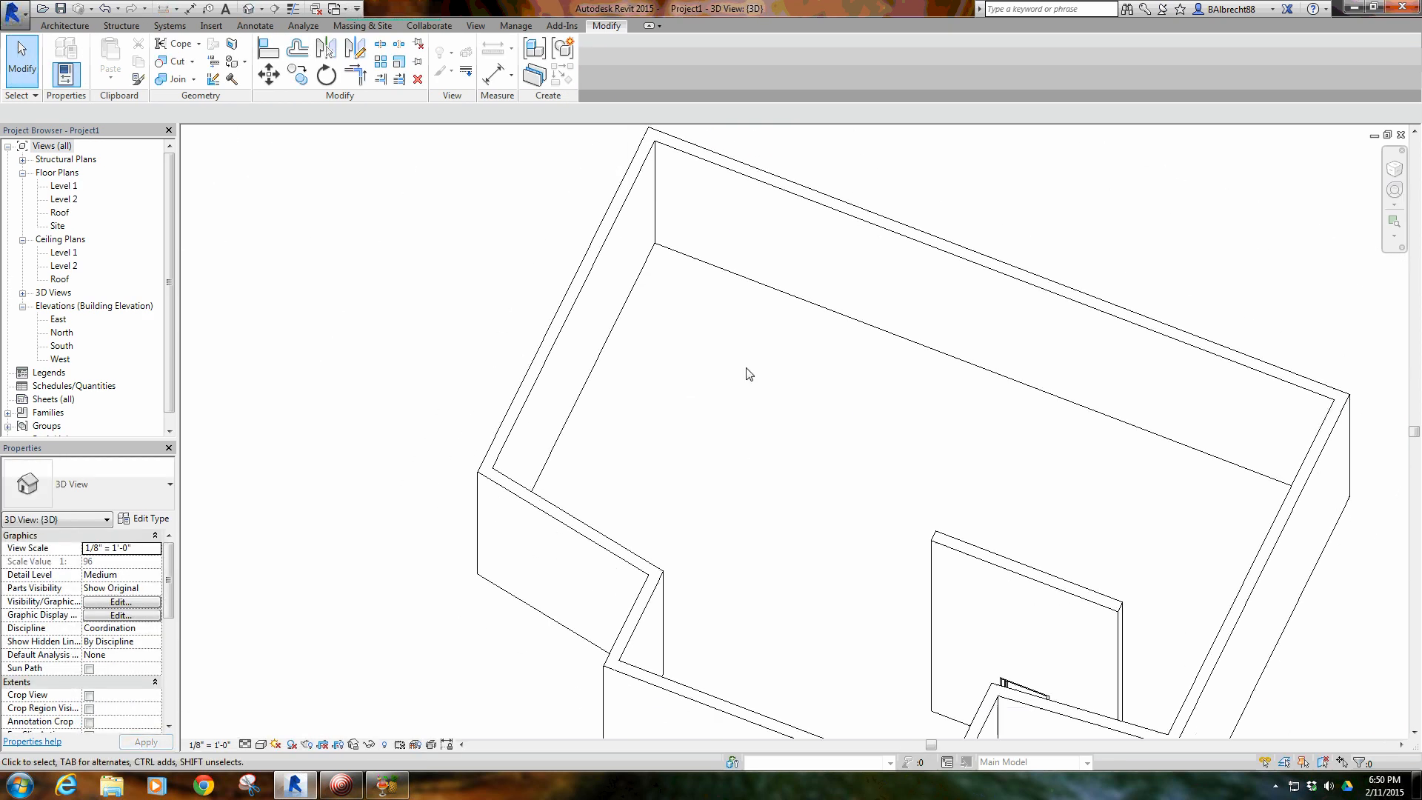
middle_click_drag(930, 604, 971, 374, "shift")
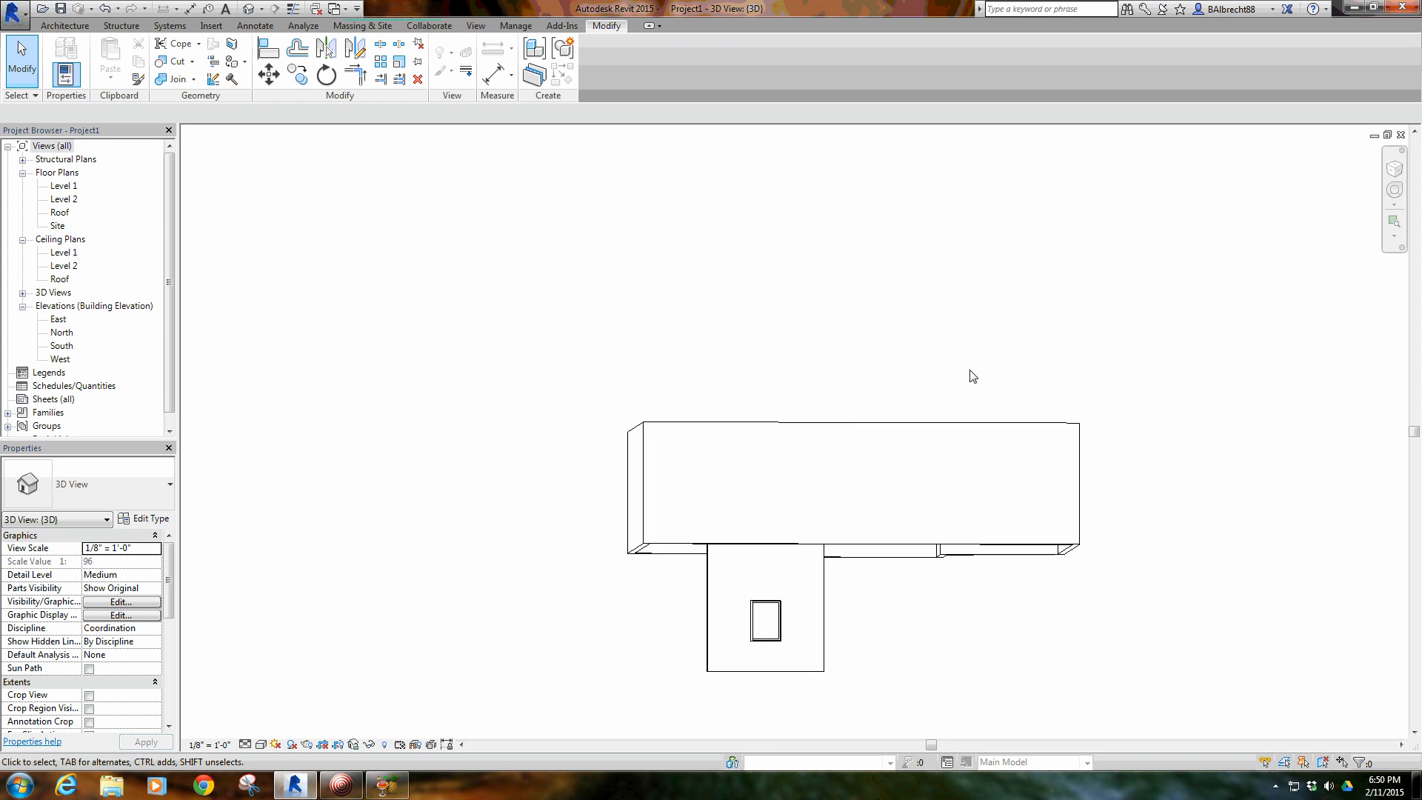
left_click_drag(1179, 347, 521, 471)
scroll(749, 629, "up", 8)
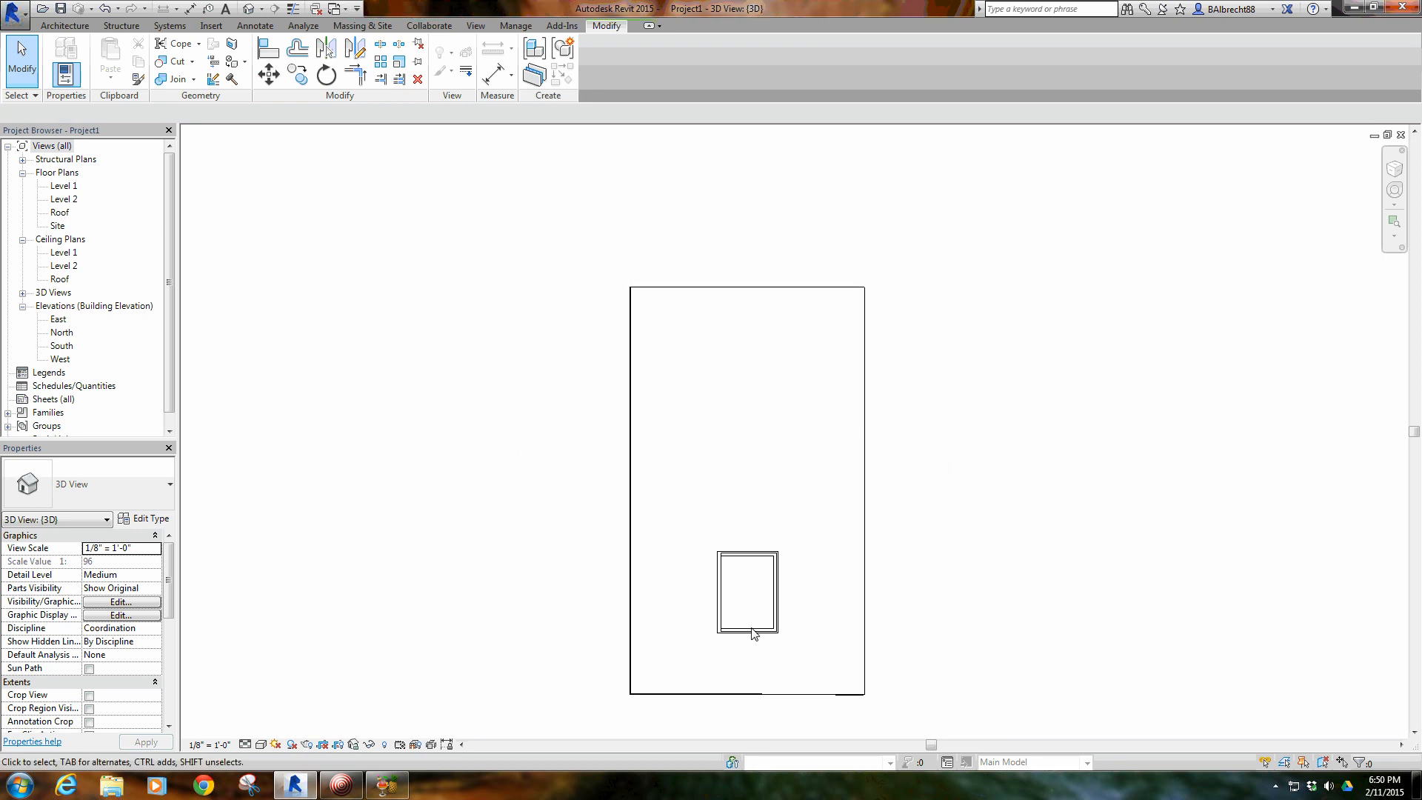
scroll(686, 642, "up", 5)
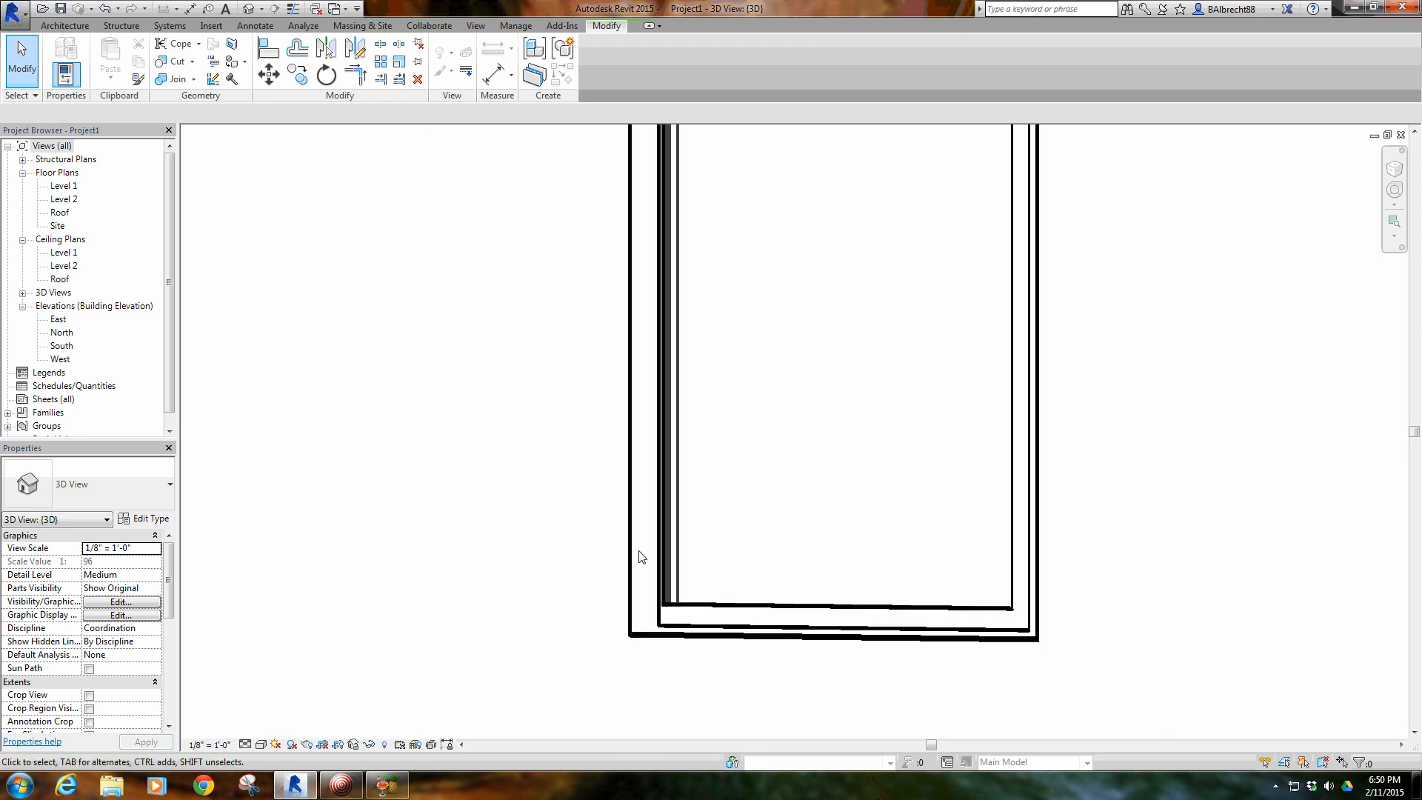
scroll(787, 460, "down", 3)
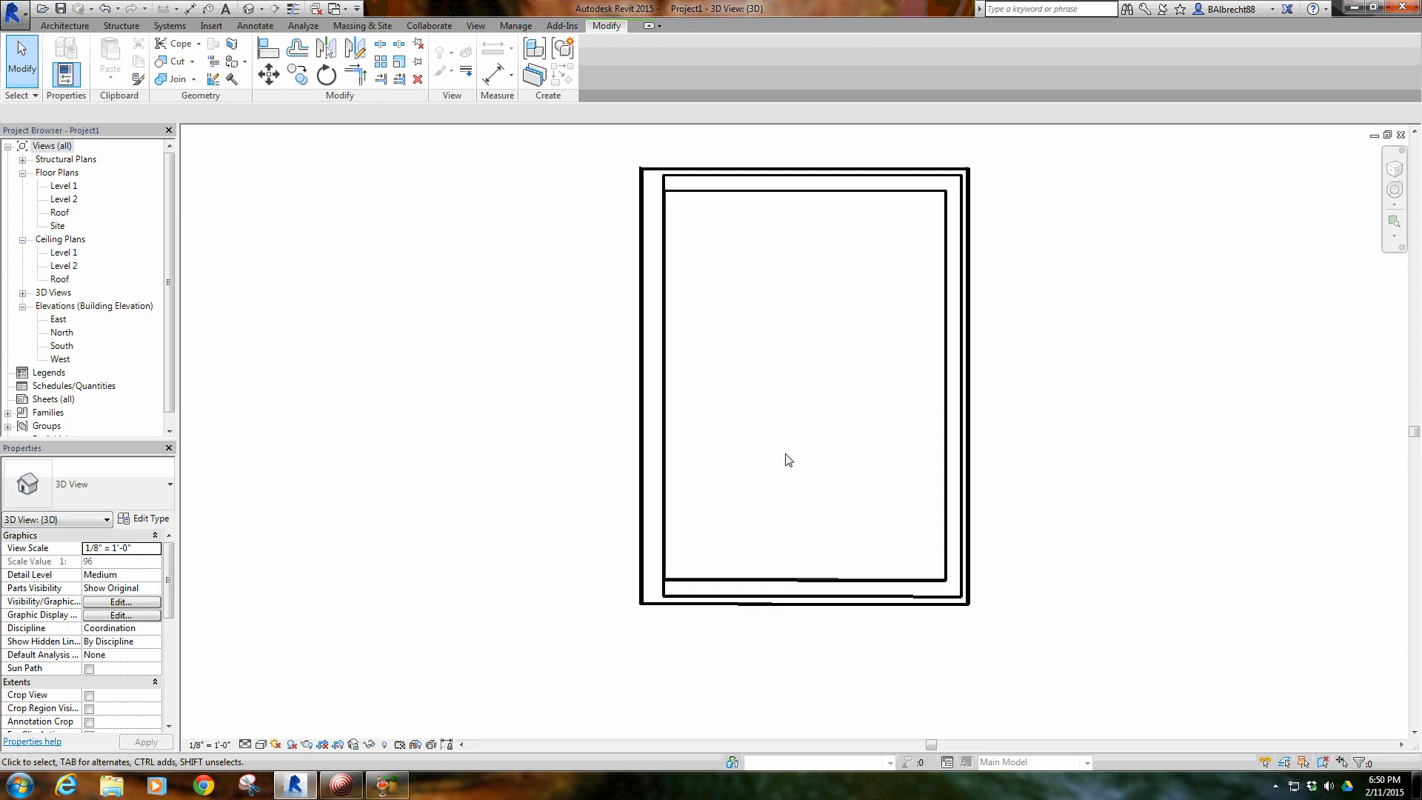
mouse_move(787, 460)
middle_mouse_down("shift")
mouse_move(803, 470)
mouse_move(778, 423)
mouse_move(785, 483)
middle_mouse_up("shift")
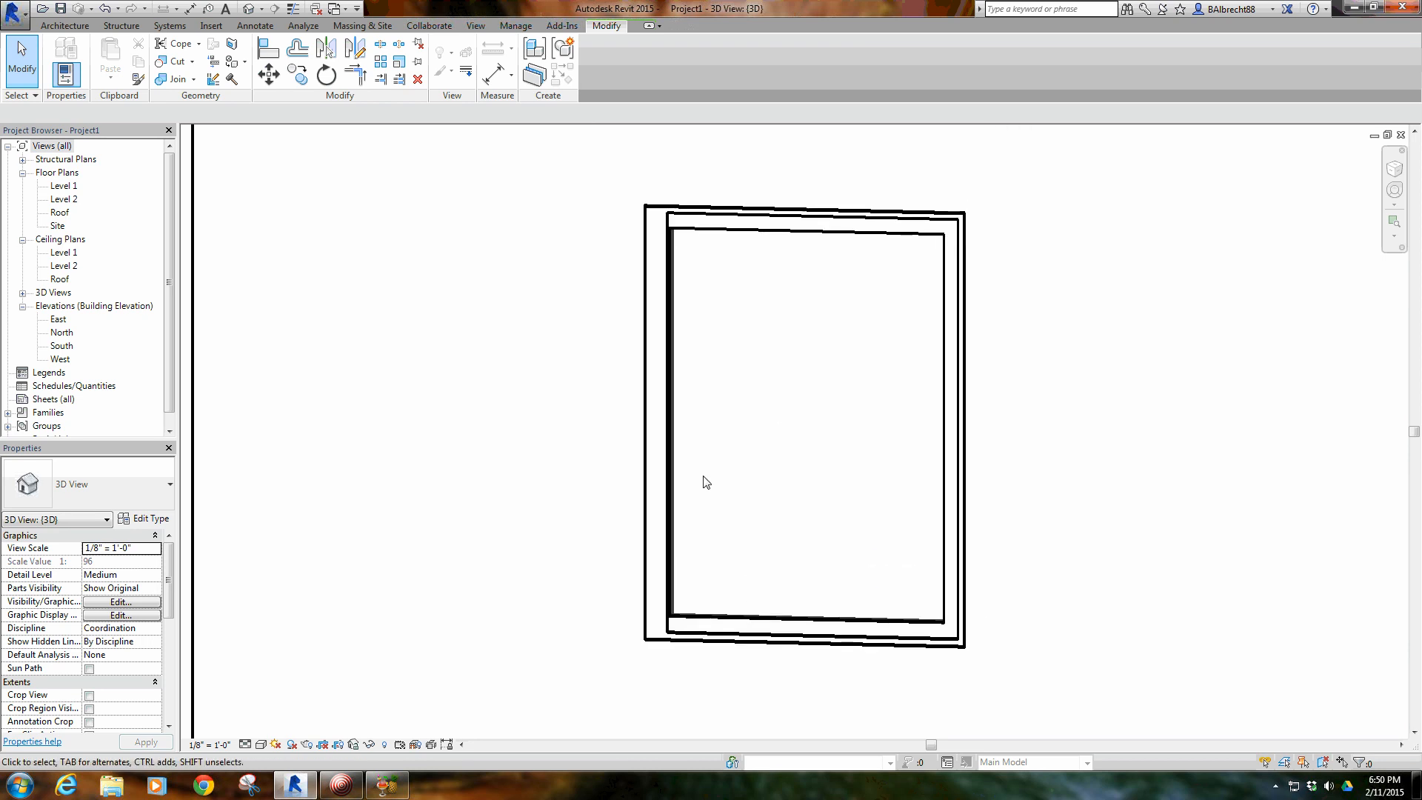
Set the Width of the placed window's 36" x 48" type to 5' 0" in its type properties
left_click(691, 449)
left_click(145, 518)
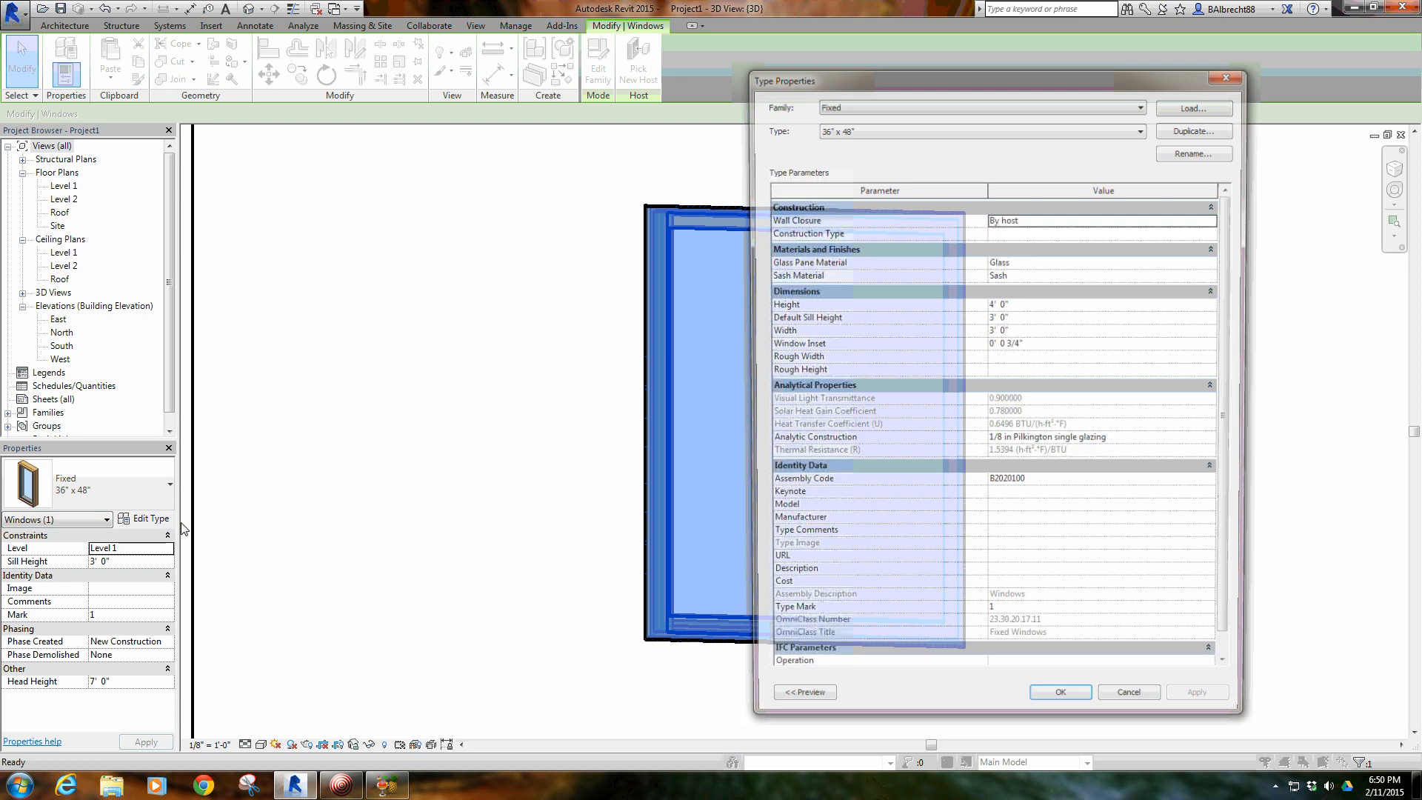
left_click(1040, 331)
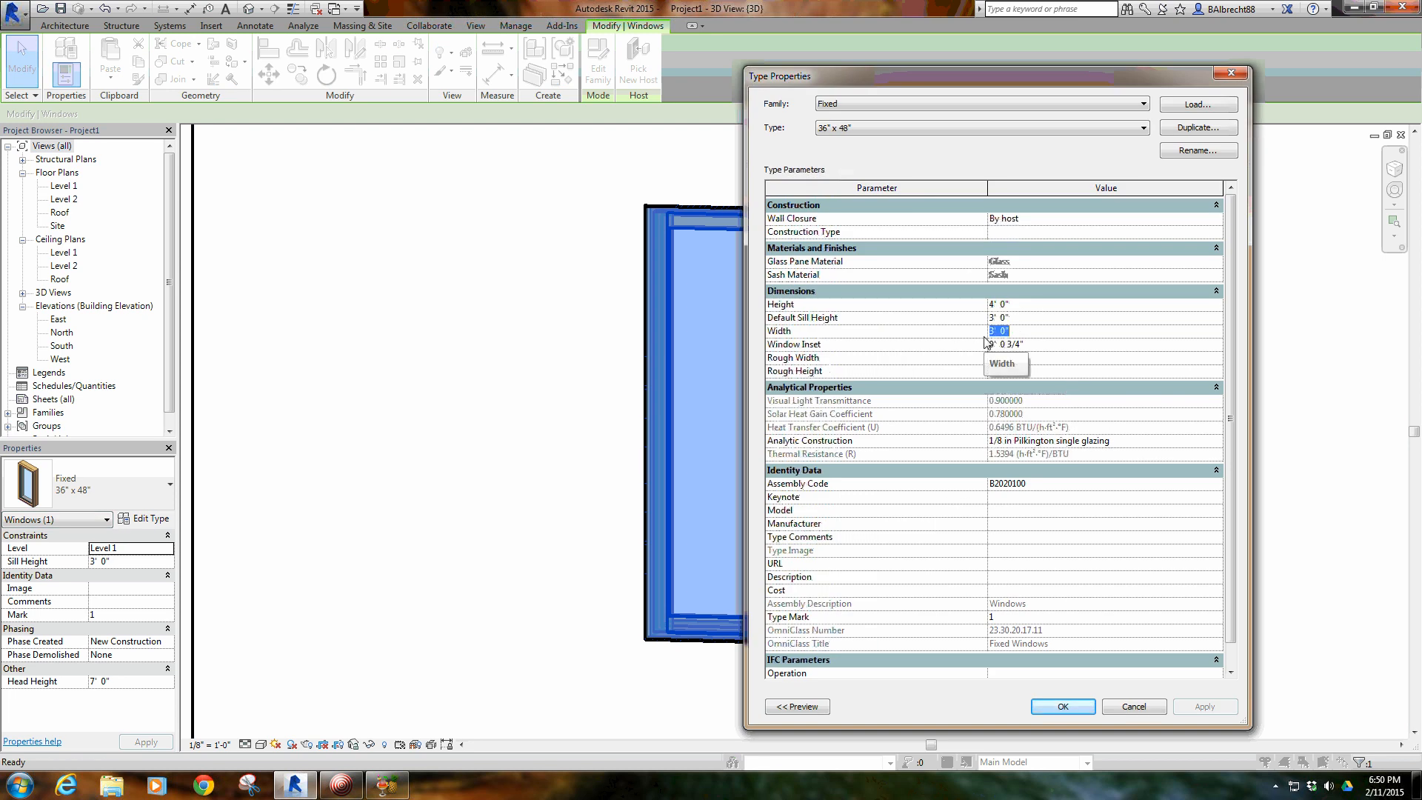
type("5")
key("Return")
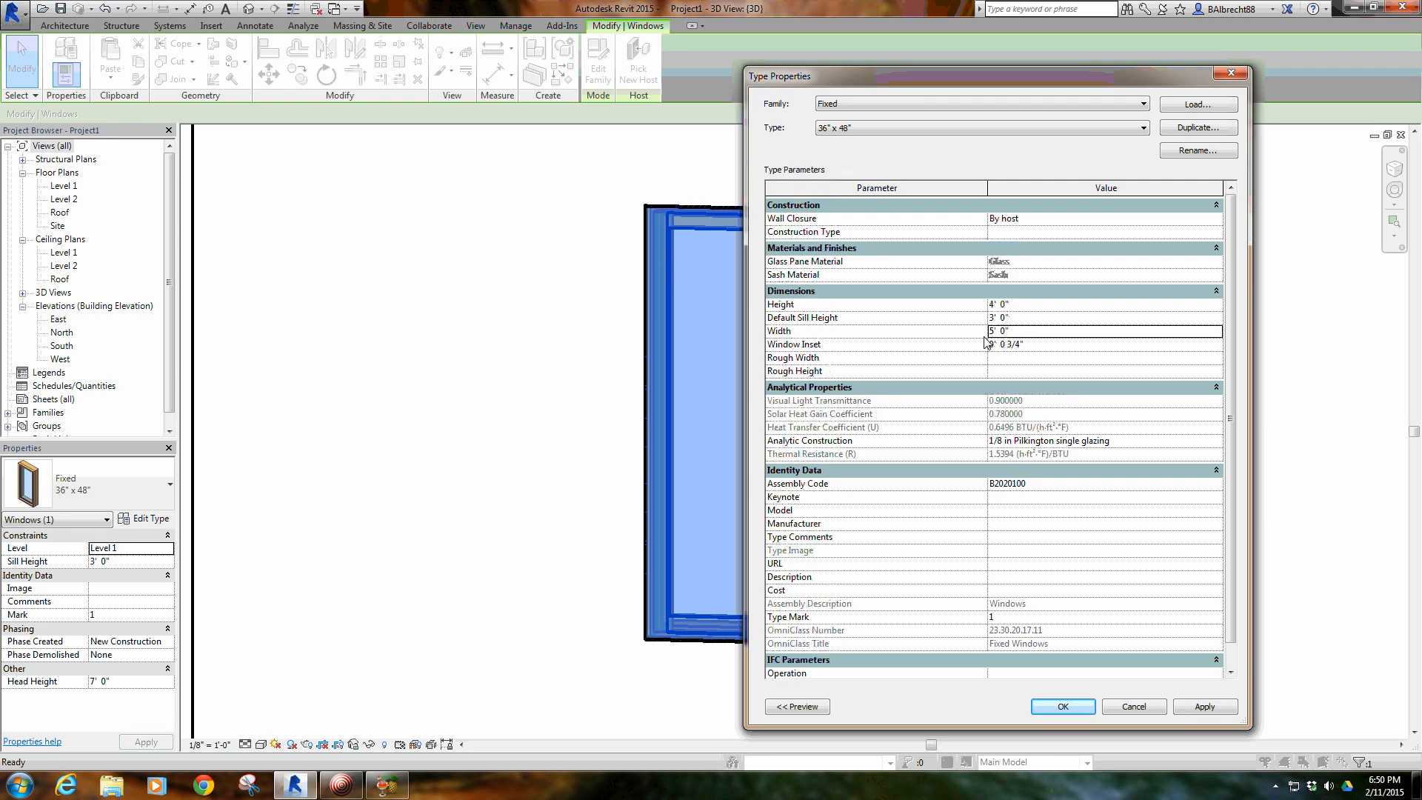
left_click(1076, 709)
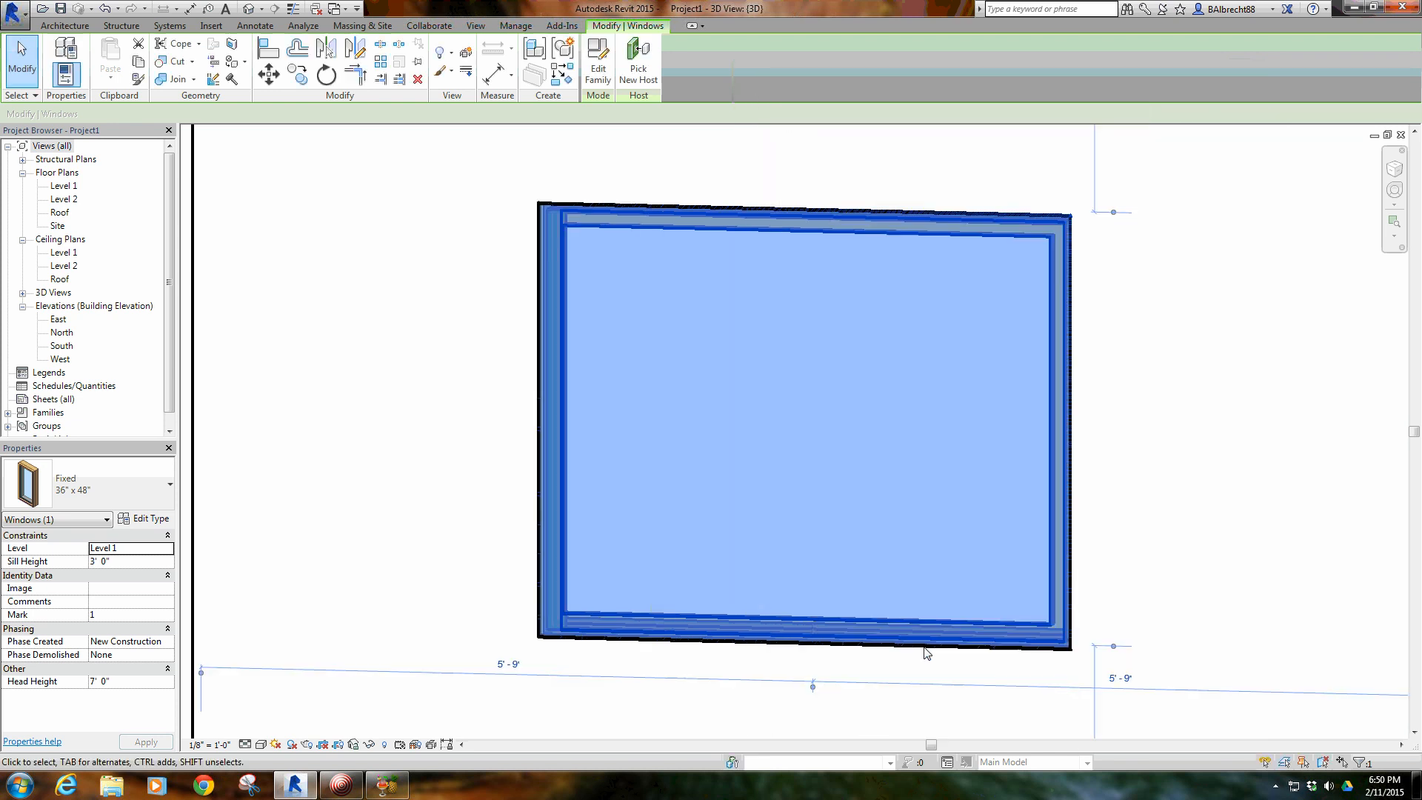
left_click(394, 296)
Examine the left frame member of the resized window in the 3D view, comparing it with the other frame sides
scroll(399, 298, "down", 3)
middle_click_drag(400, 308, 436, 274)
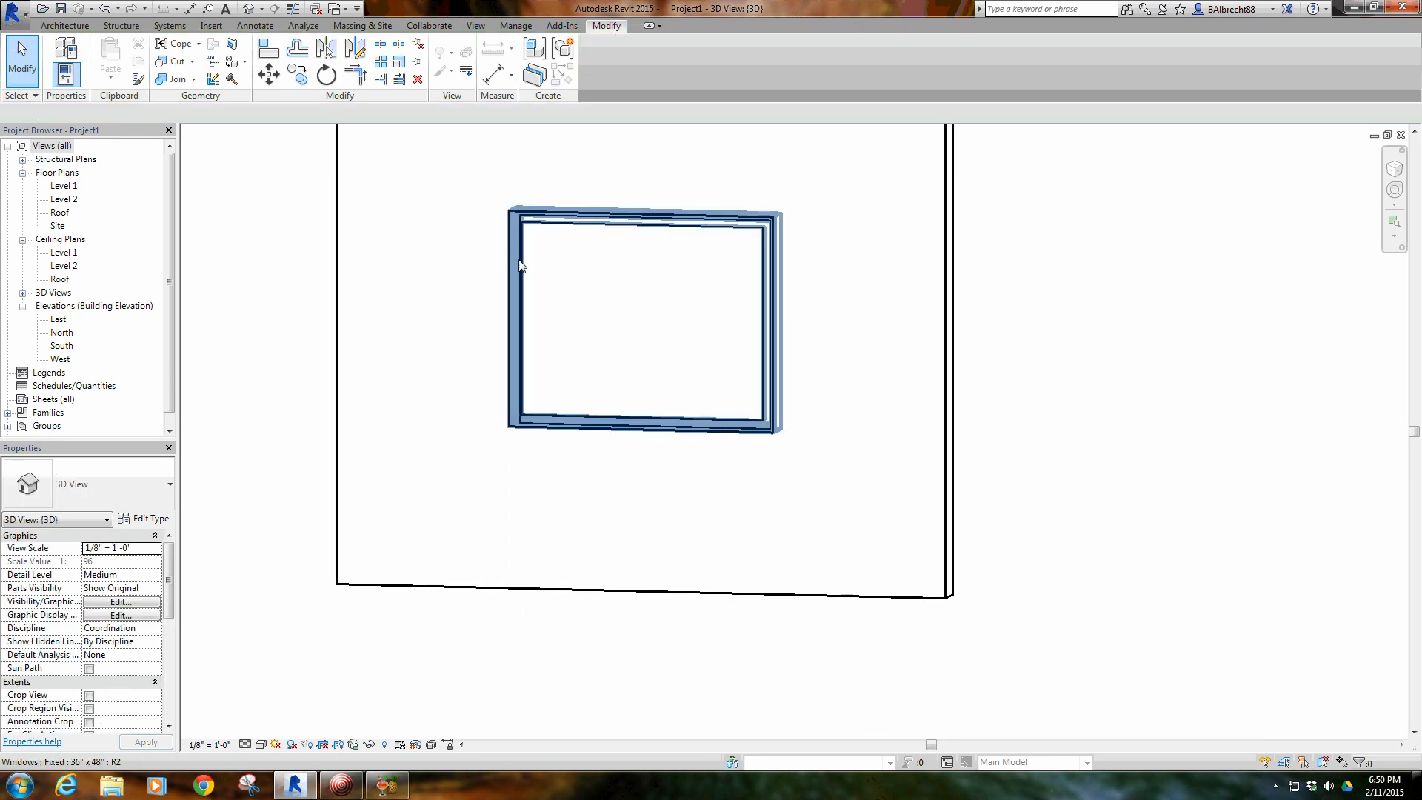
middle_click_drag(593, 335, 596, 361)
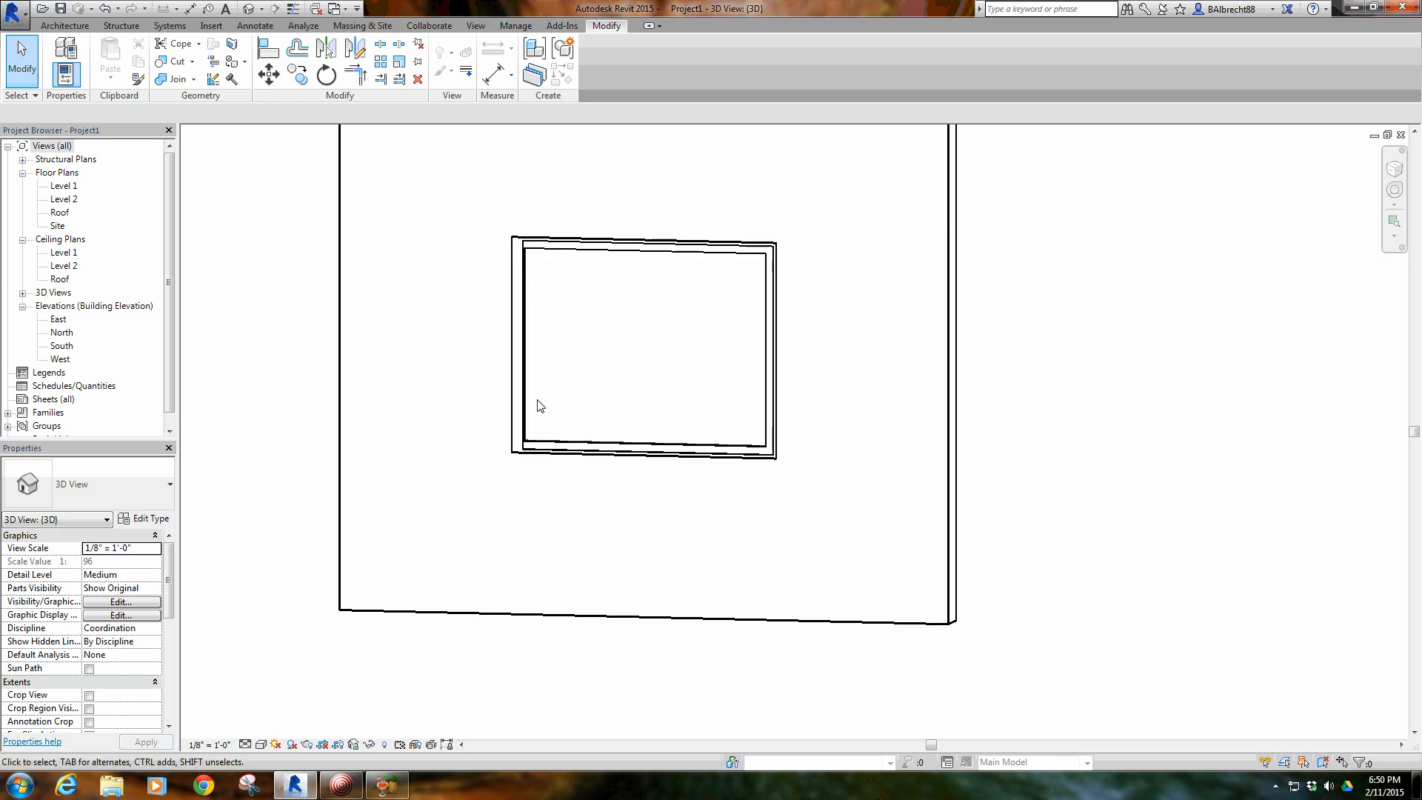
left_click(523, 385)
scroll(592, 403, "up", 2)
key("Escape")
middle_click_drag(610, 340, 629, 404)
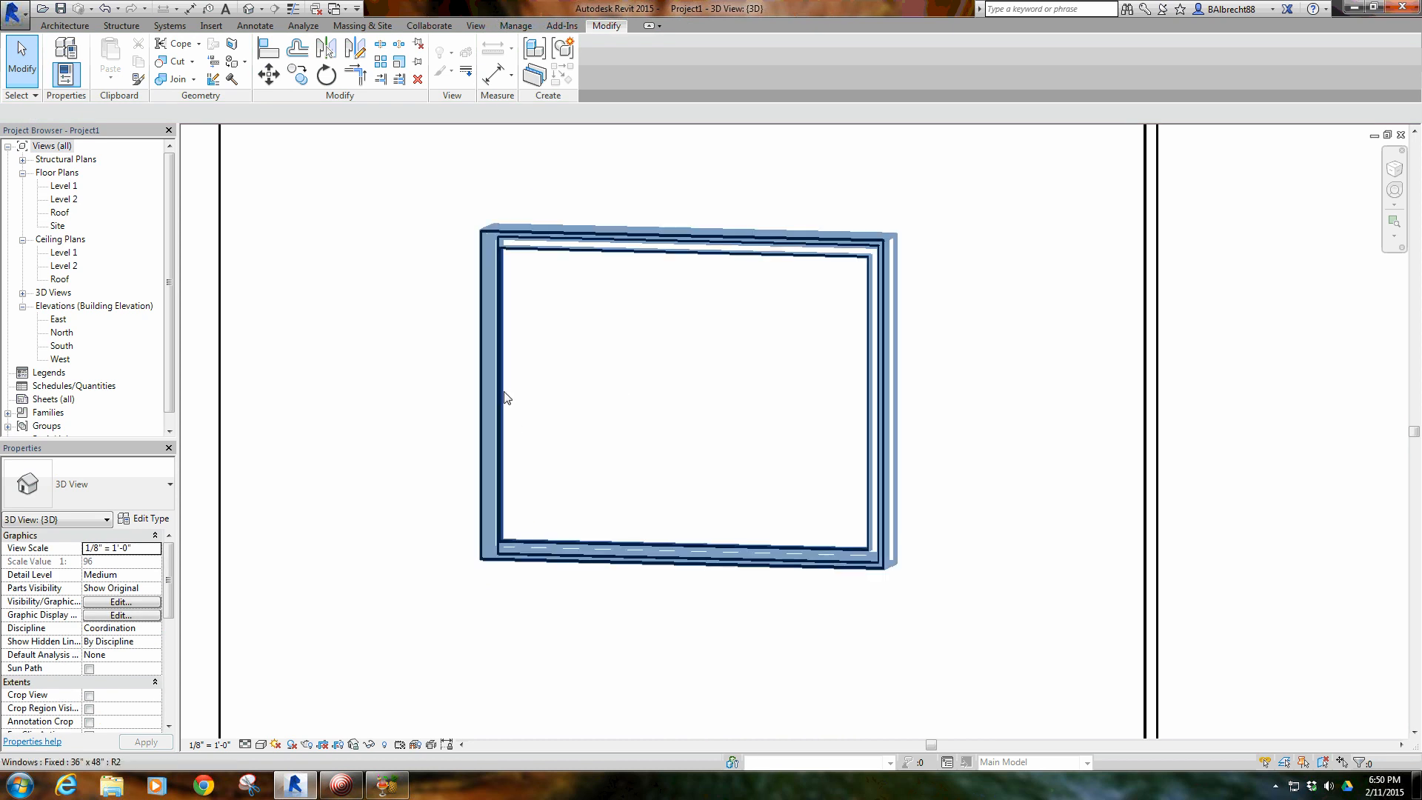
left_click(503, 392)
left_click(629, 402)
left_click(502, 265)
left_click(527, 369)
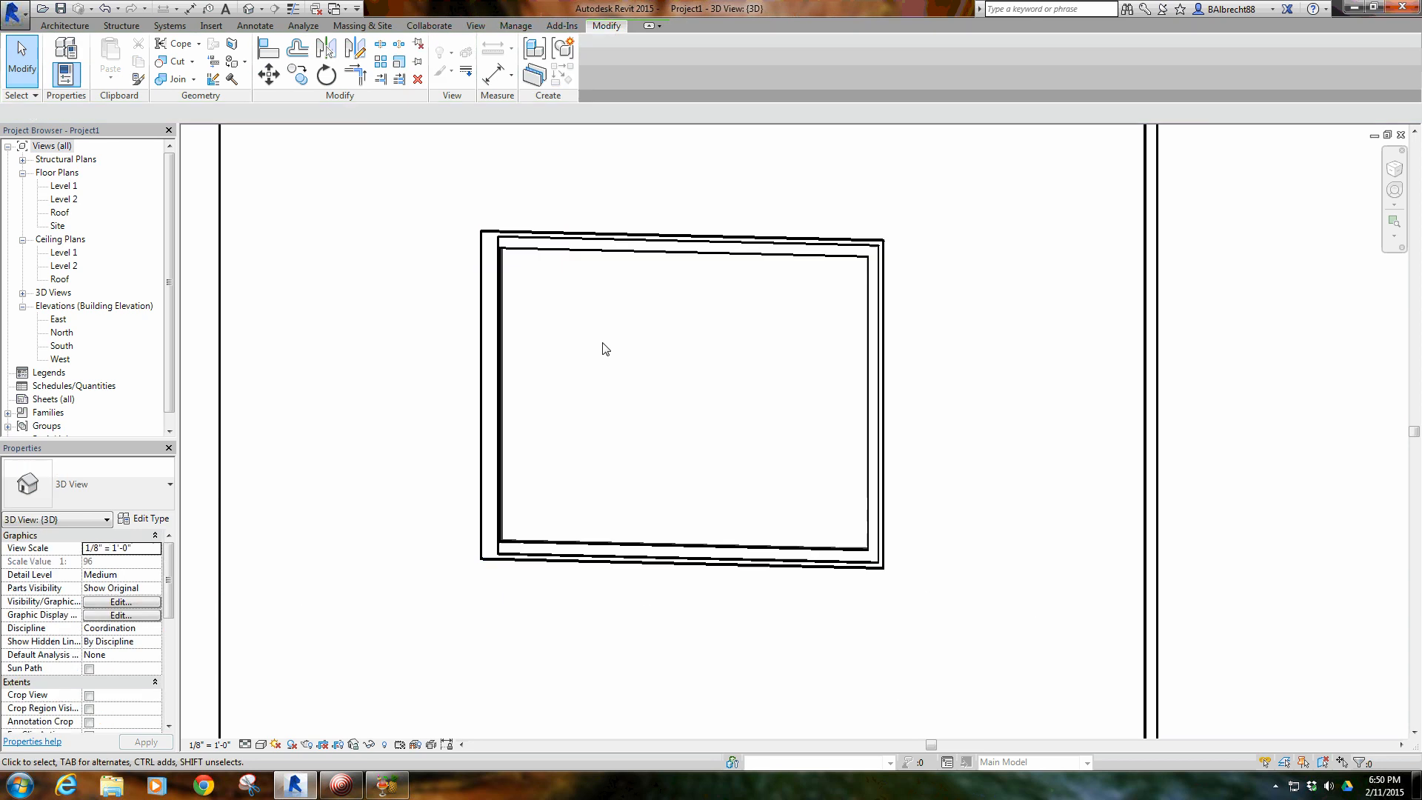
left_click(496, 309)
left_click(526, 309)
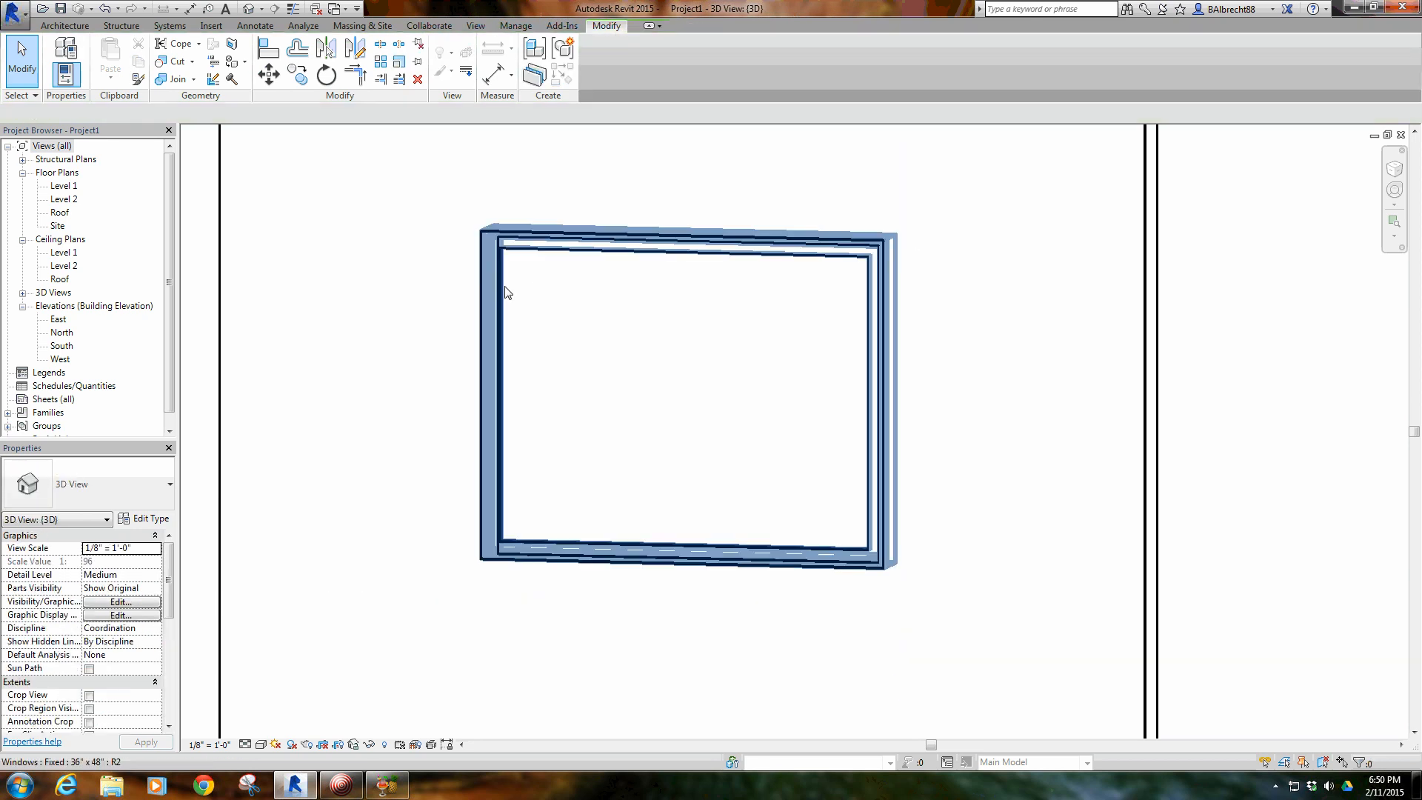
Open the placed window's Fixed family for editing and enter the sketch of its frame extrusion
double_click(502, 289)
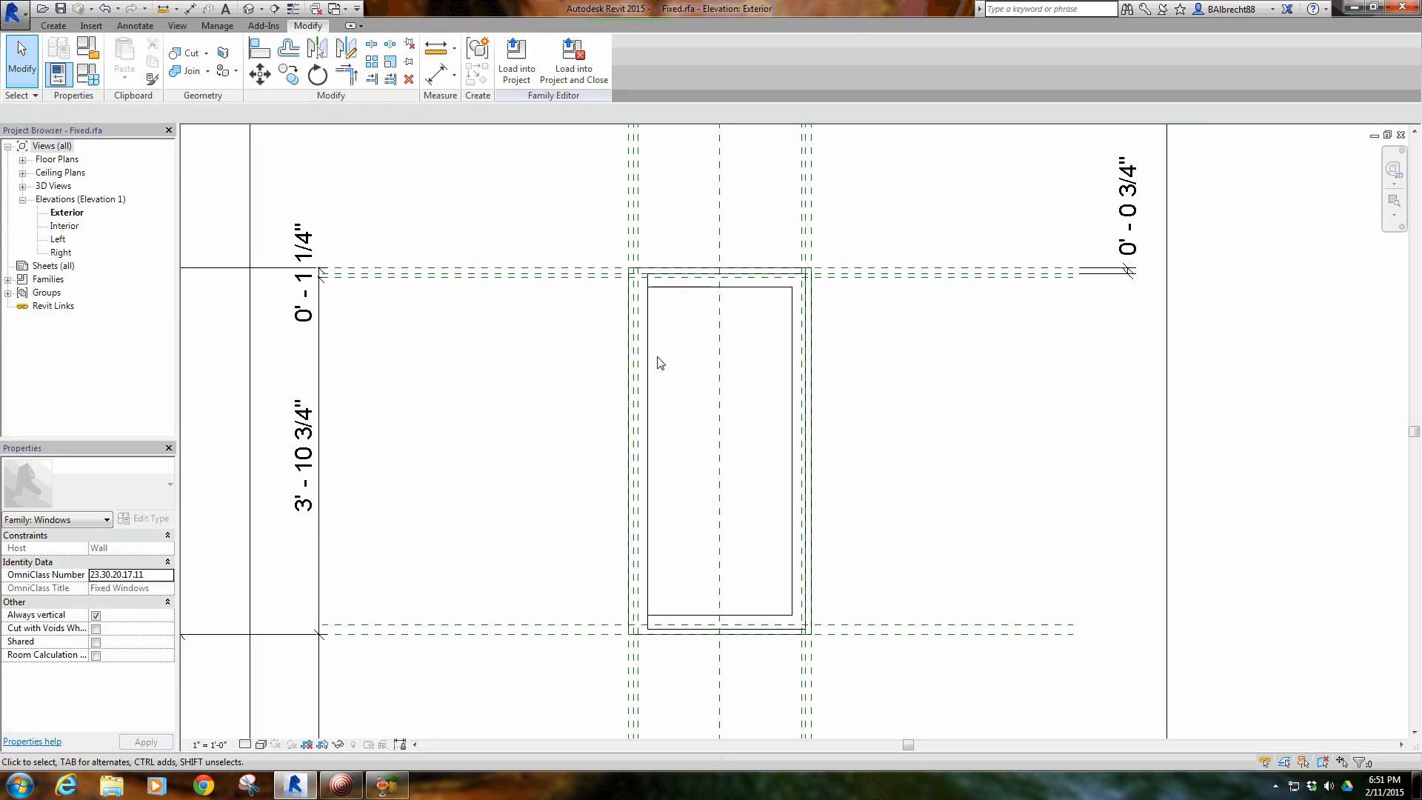
left_click(641, 319)
left_click(528, 61)
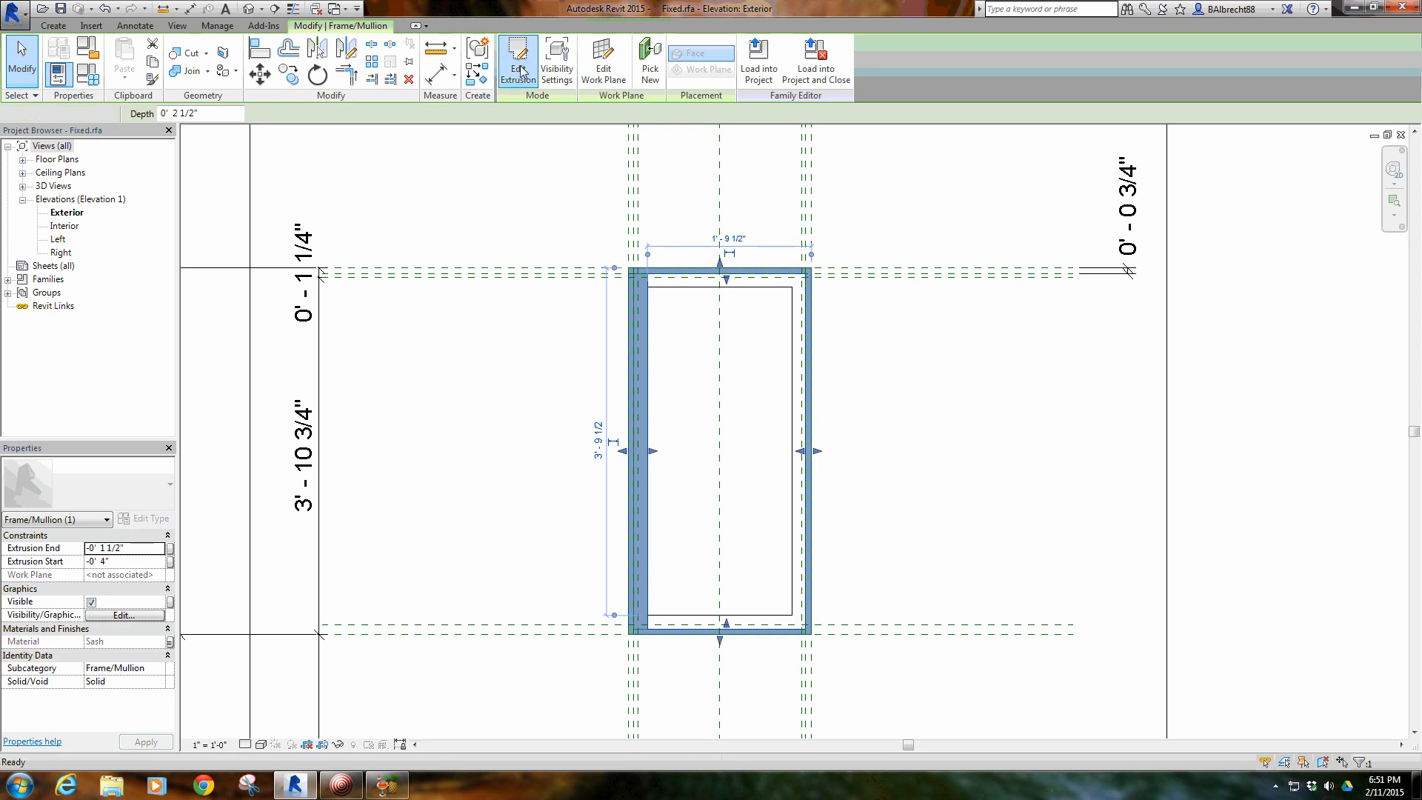
middle_click_drag(689, 334, 678, 358)
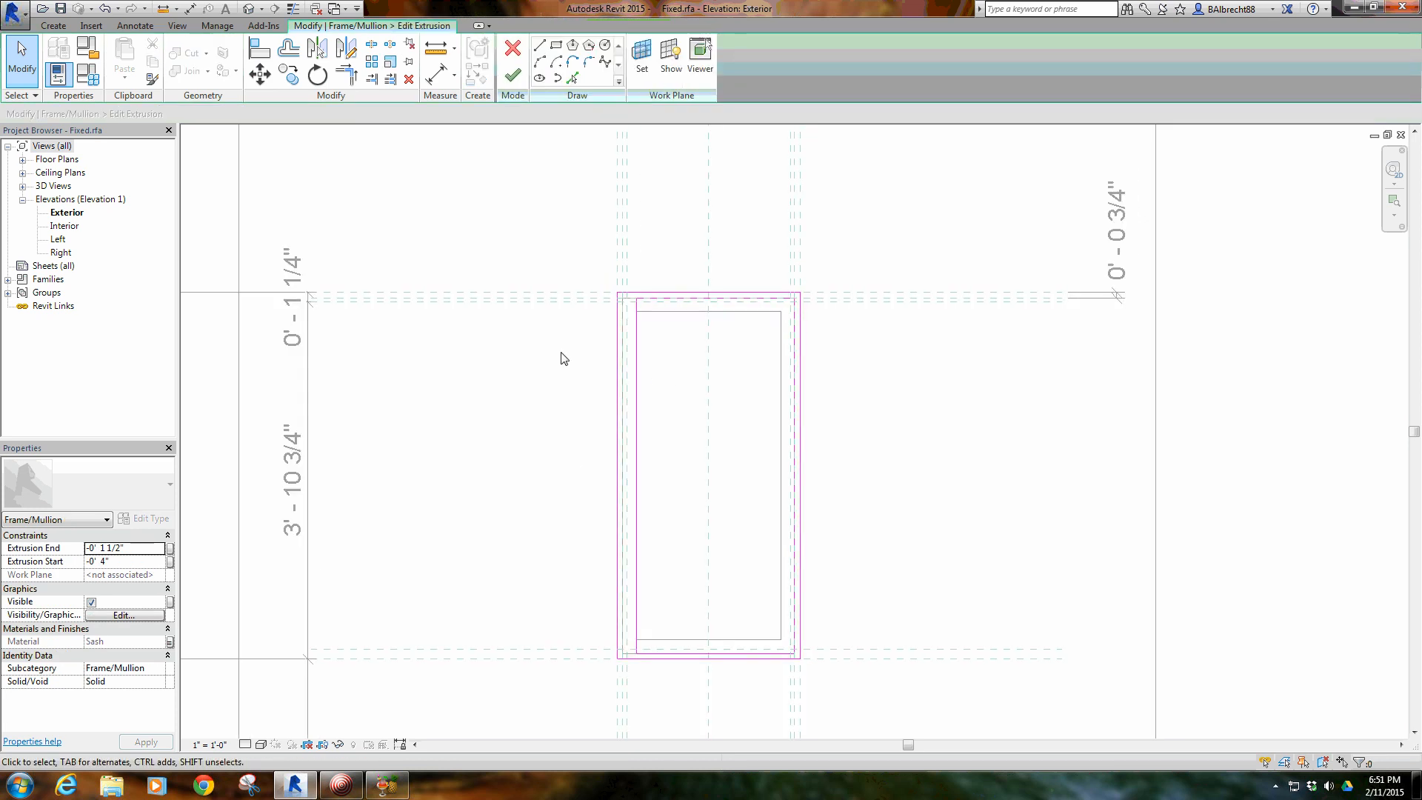
Add an aligned dimension between the inner and outer sketch lines of the left frame member, placed above the window
left_click(441, 72)
scroll(666, 354, "up", 2)
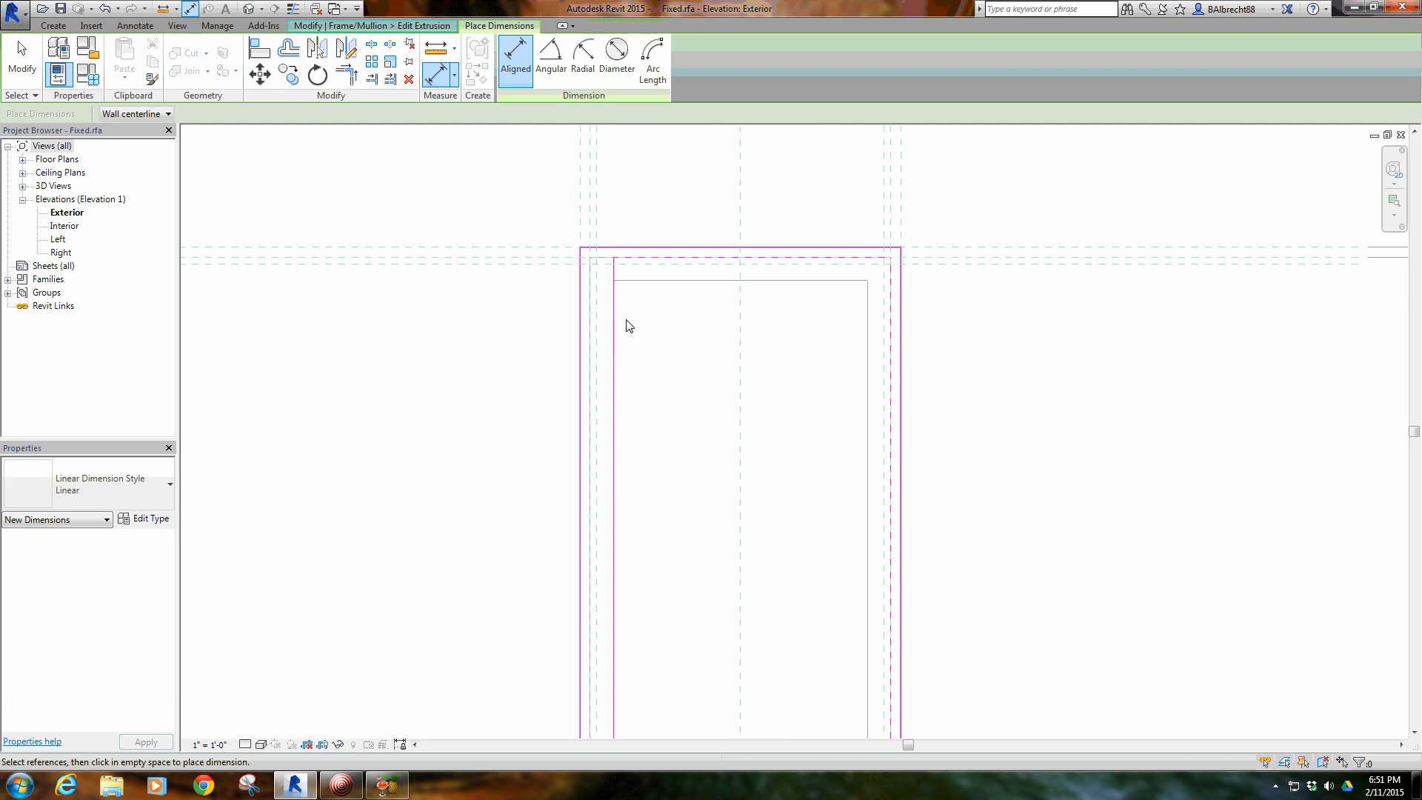
left_click(615, 274)
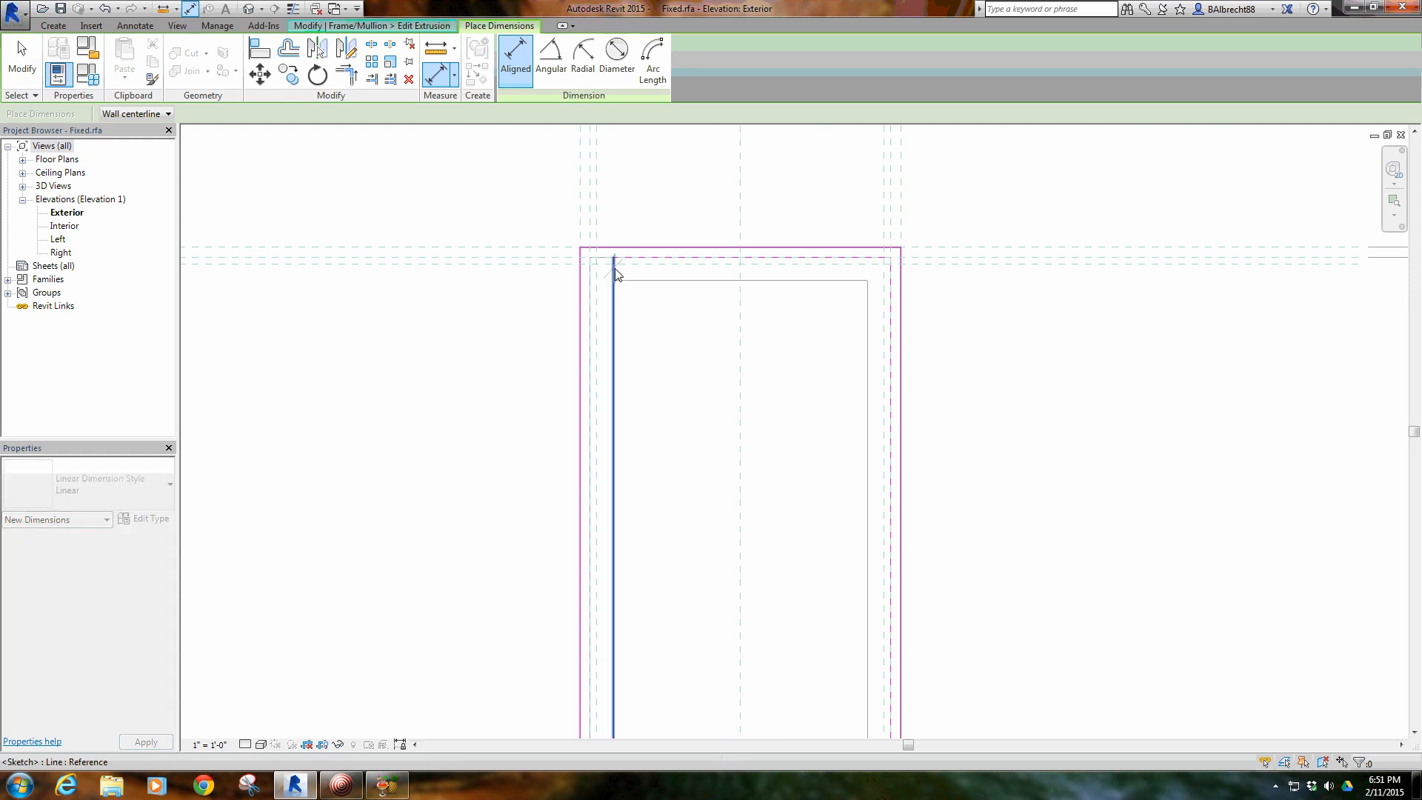
left_click(585, 296)
scroll(533, 222, "down", 3)
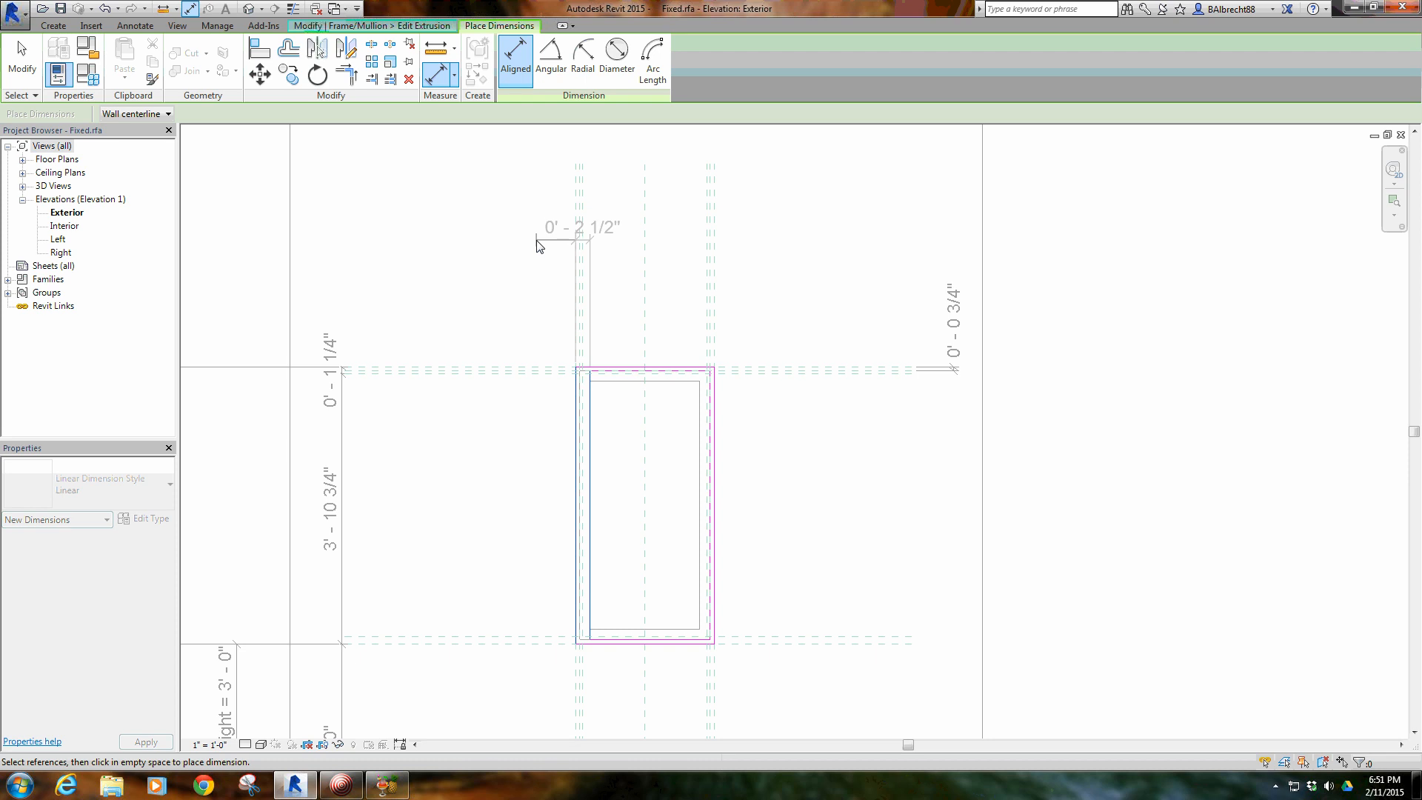
left_click(540, 234)
right_click(424, 252)
left_click(441, 255)
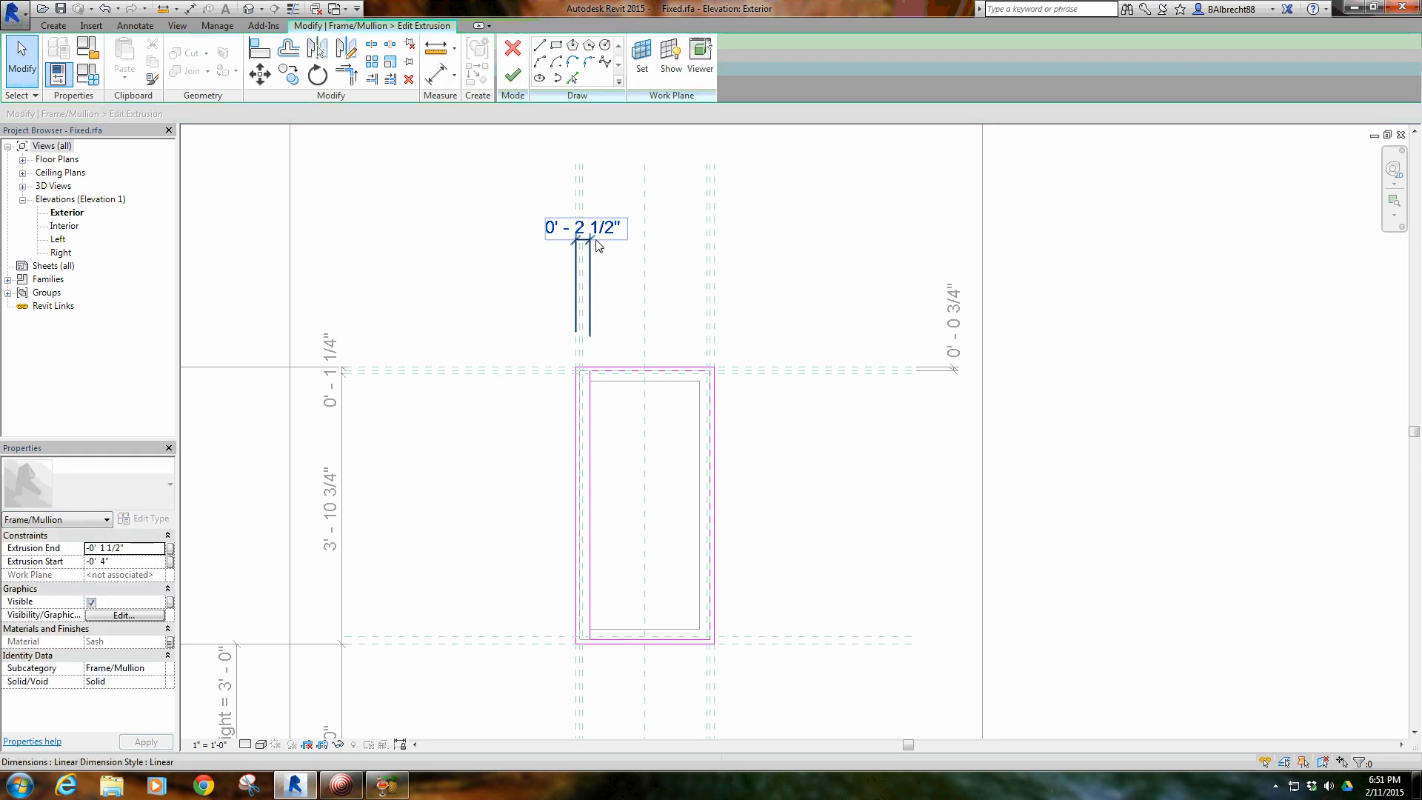
Label the left frame member's width dimension with a new family type parameter named Weird Sash
left_click(603, 308)
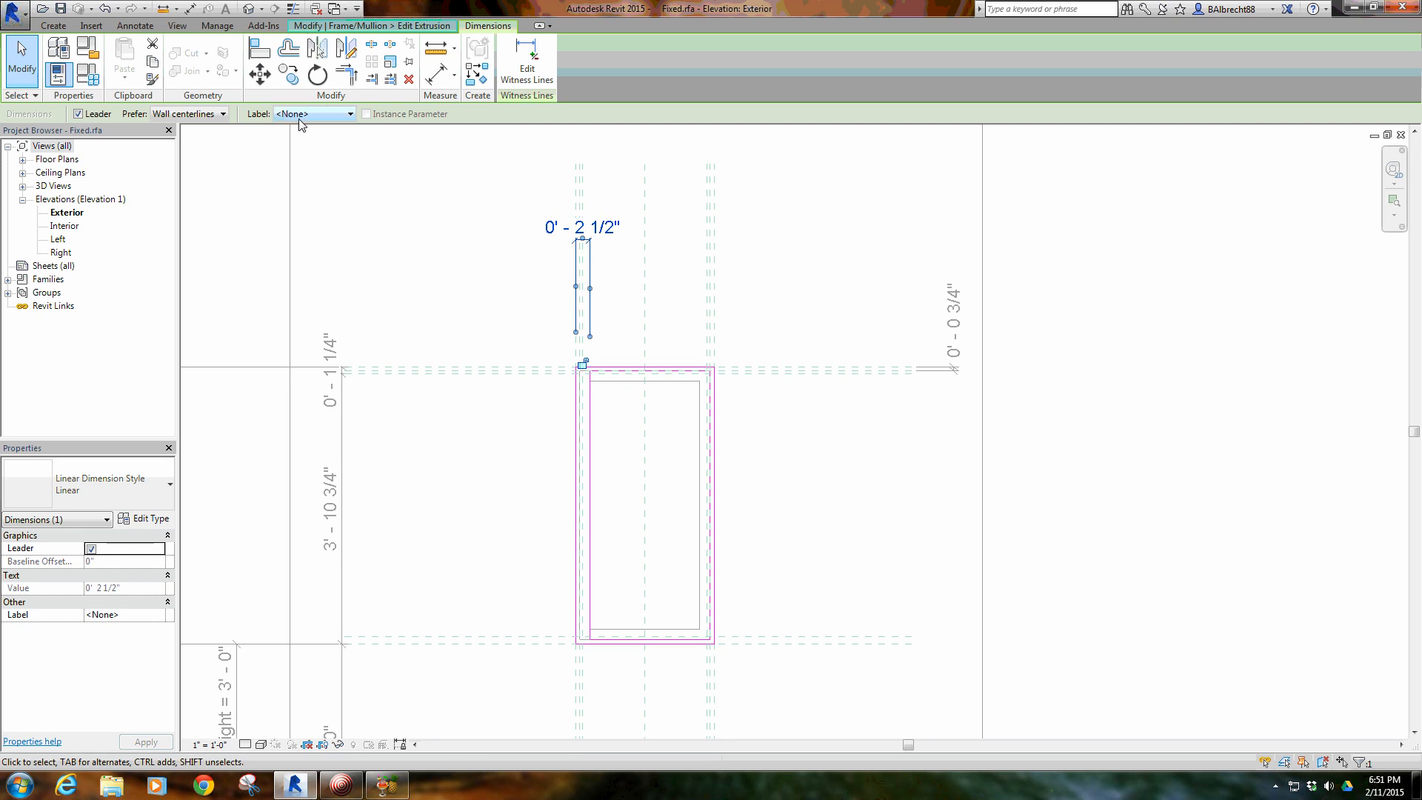
middle_click_drag(385, 481, 523, 325)
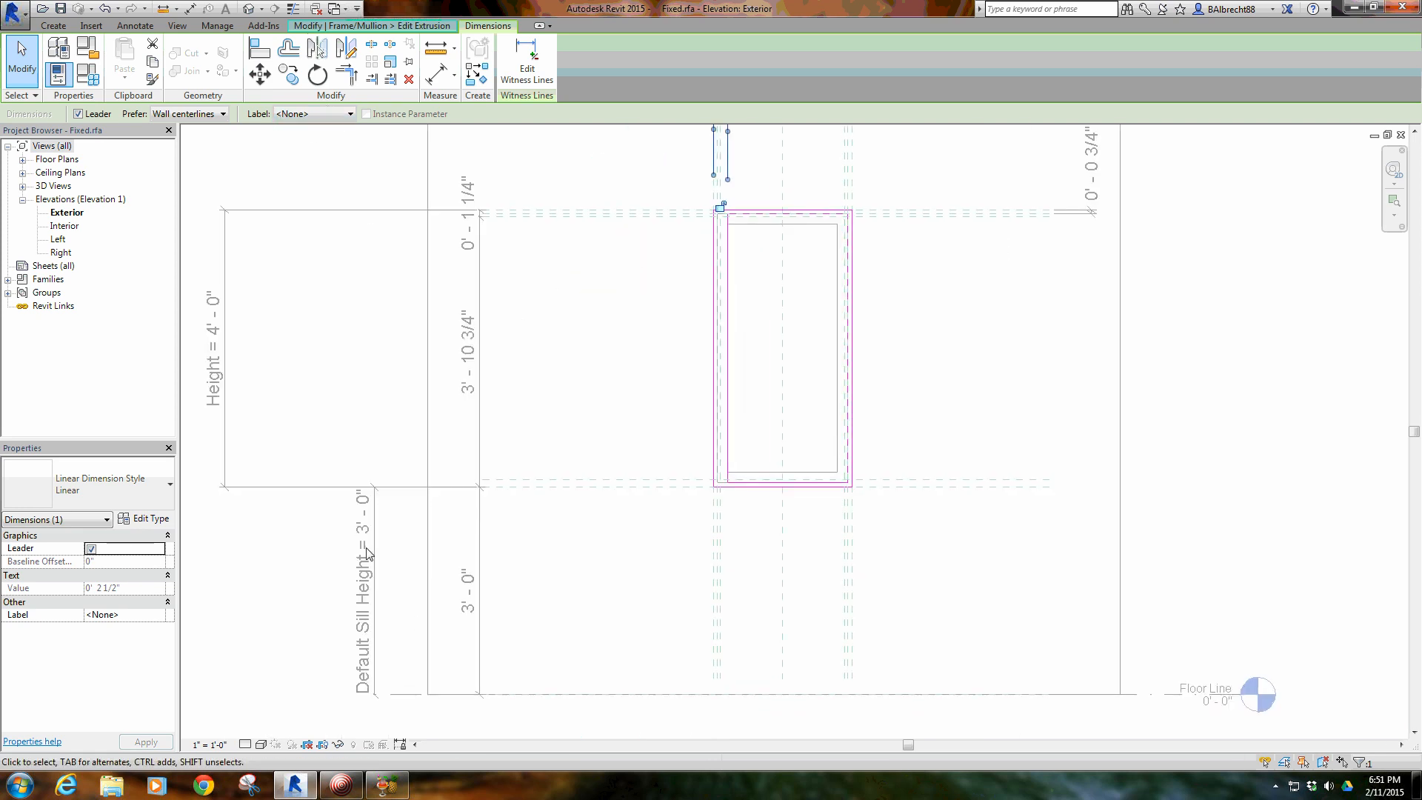
middle_click_drag(343, 341, 367, 339)
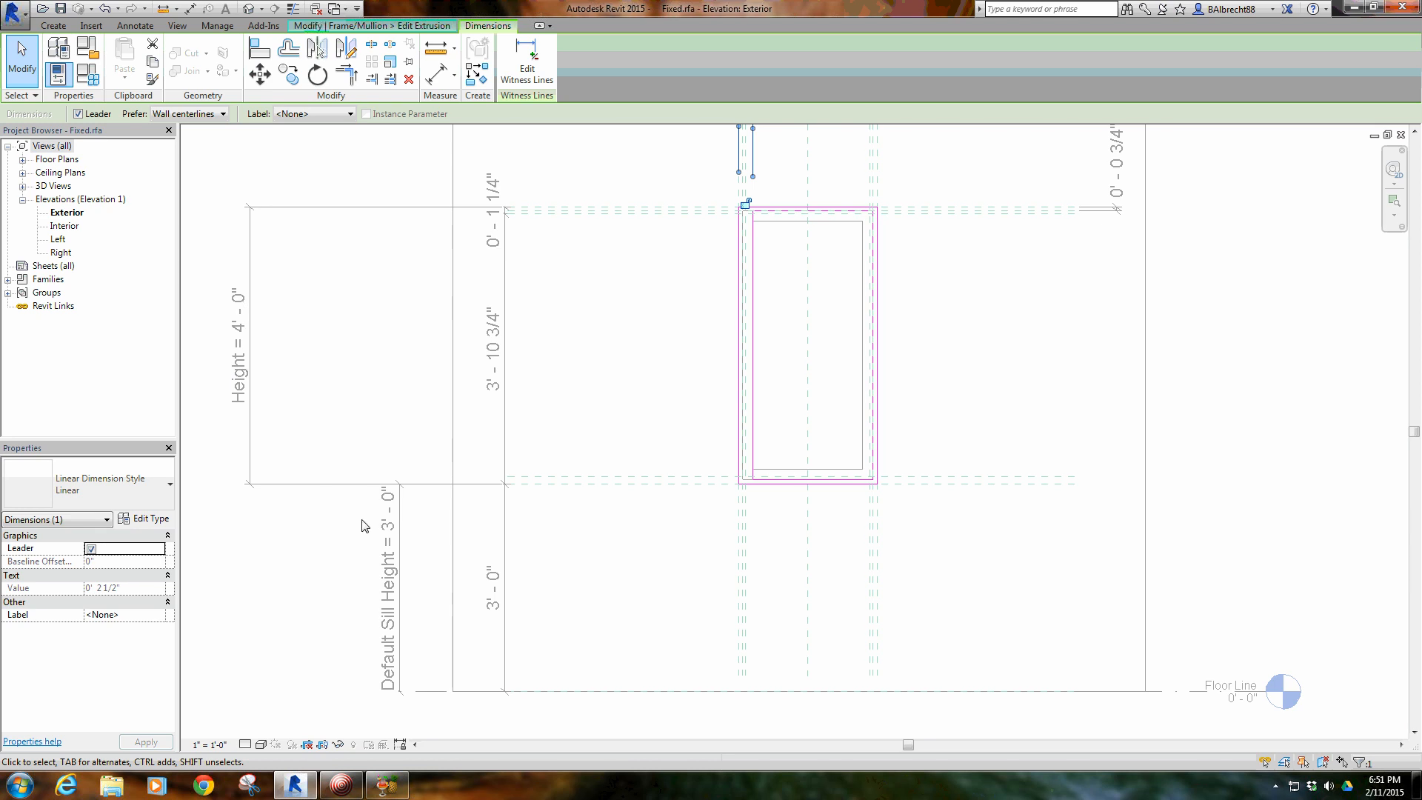
middle_click_drag(621, 289, 533, 363)
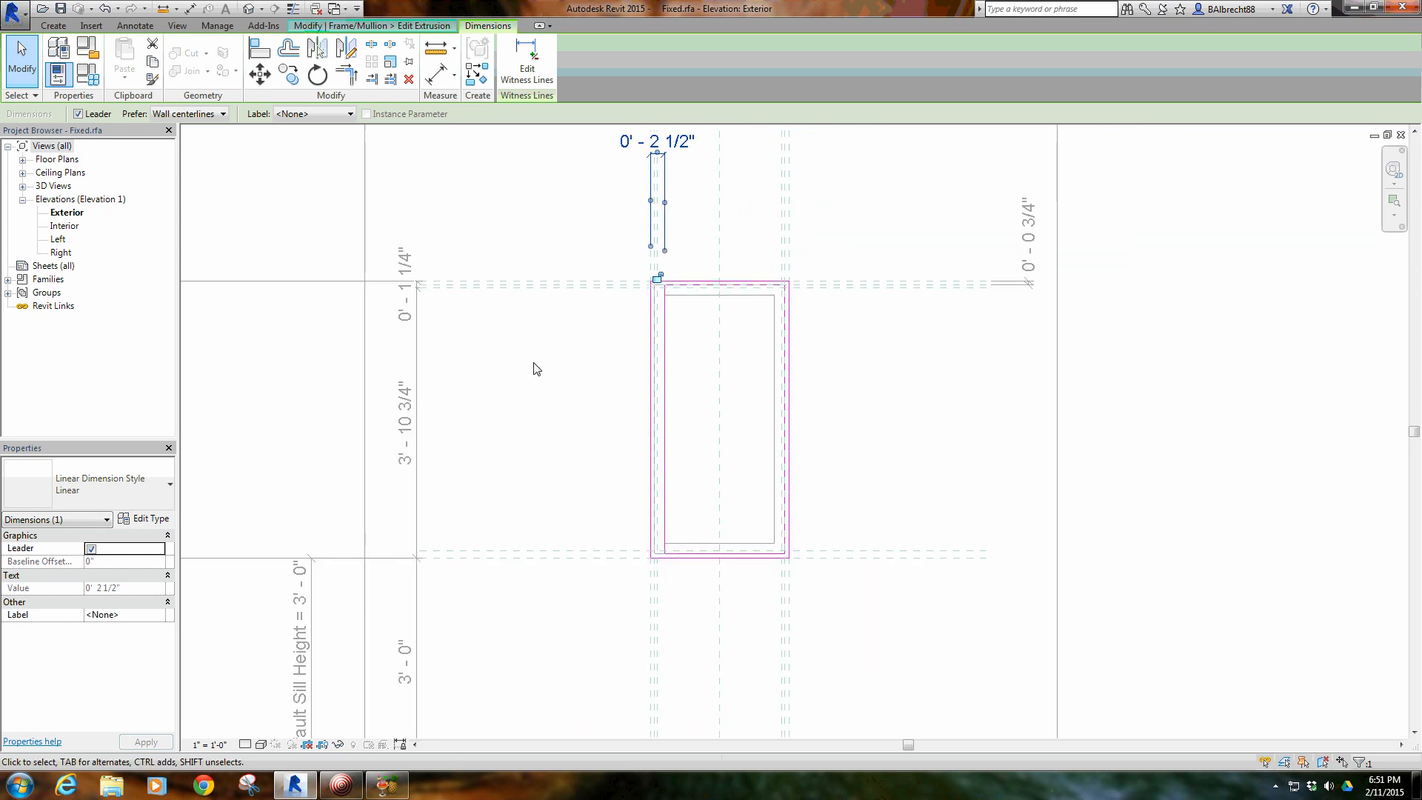
middle_click_drag(680, 221, 630, 296)
scroll(632, 223, "up", 2)
left_click(311, 114)
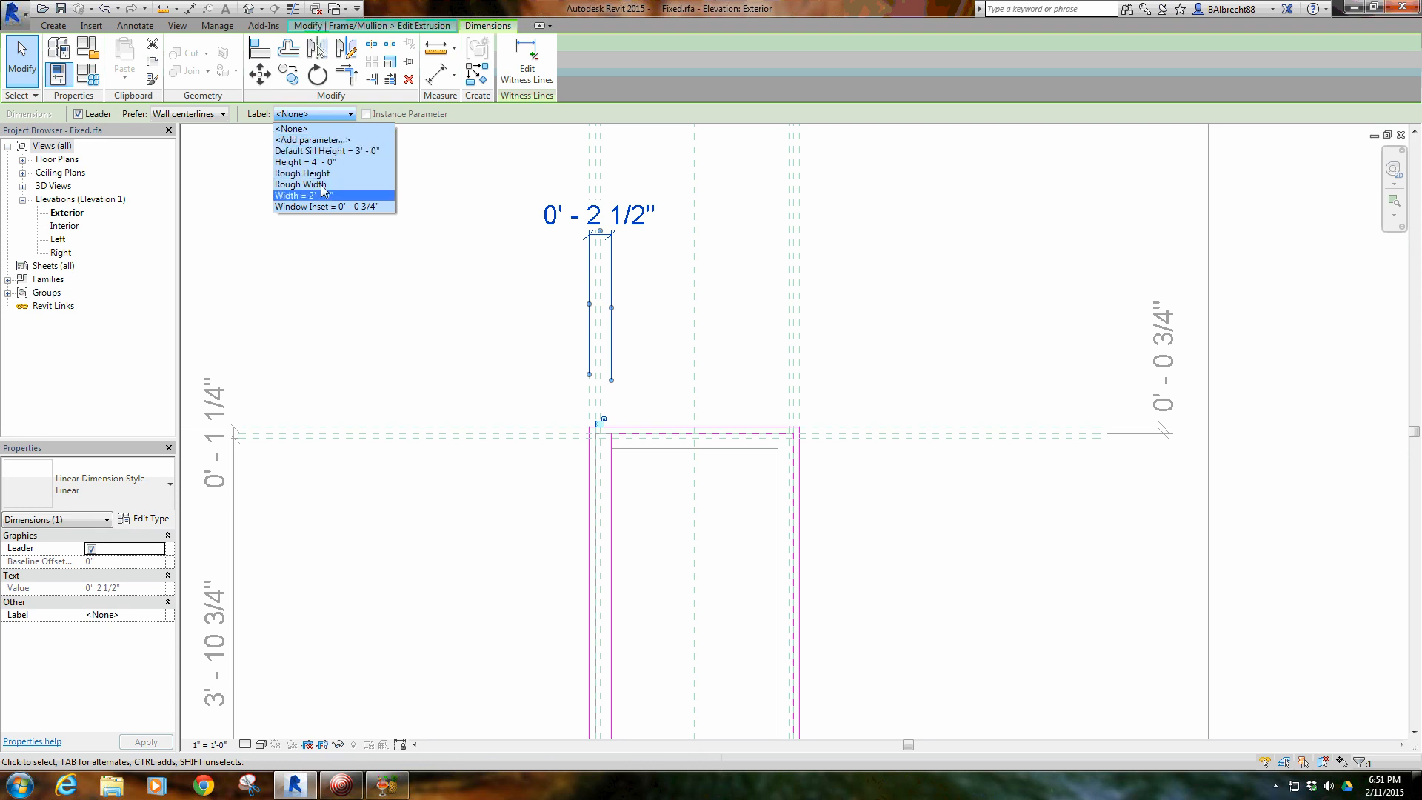
left_click(343, 141)
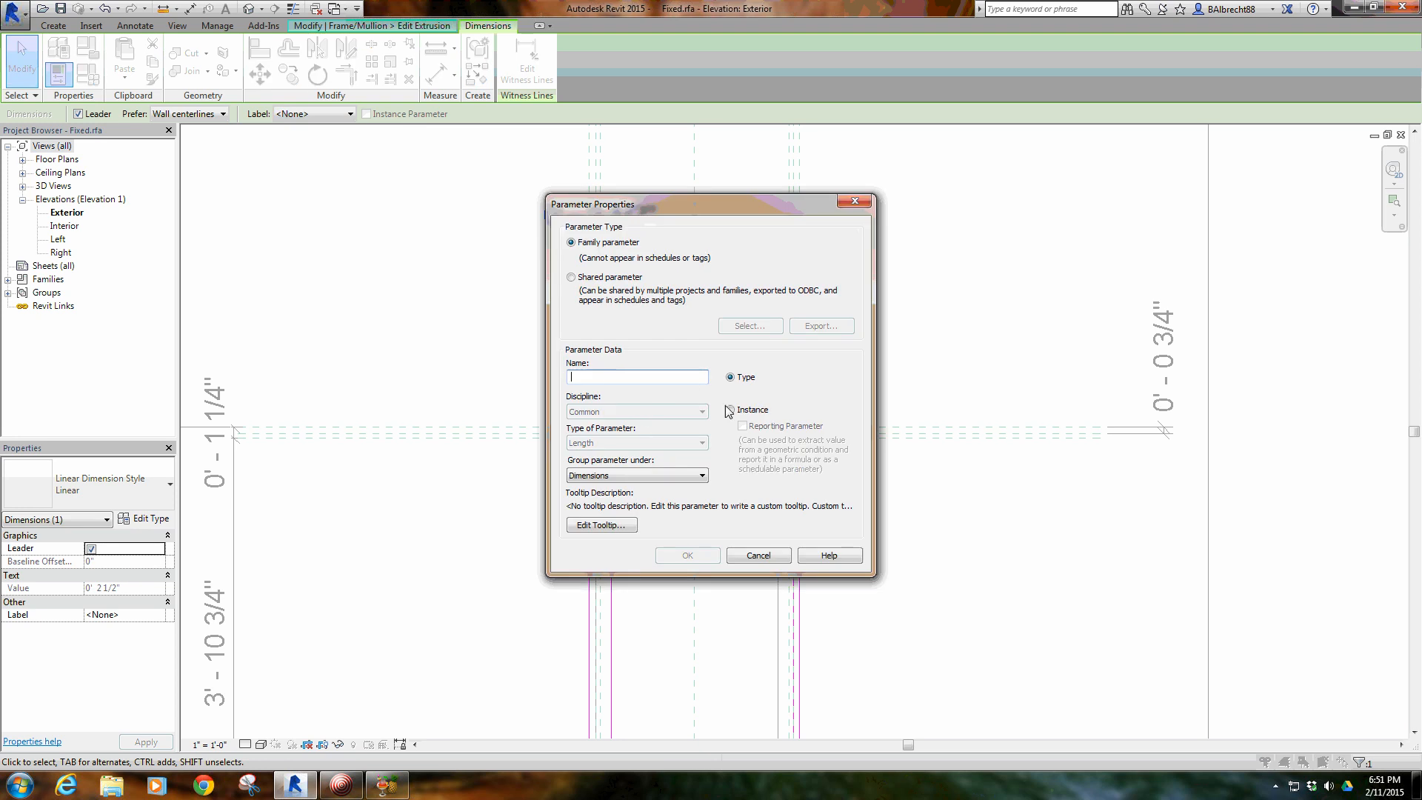
left_click_drag(660, 200, 978, 202)
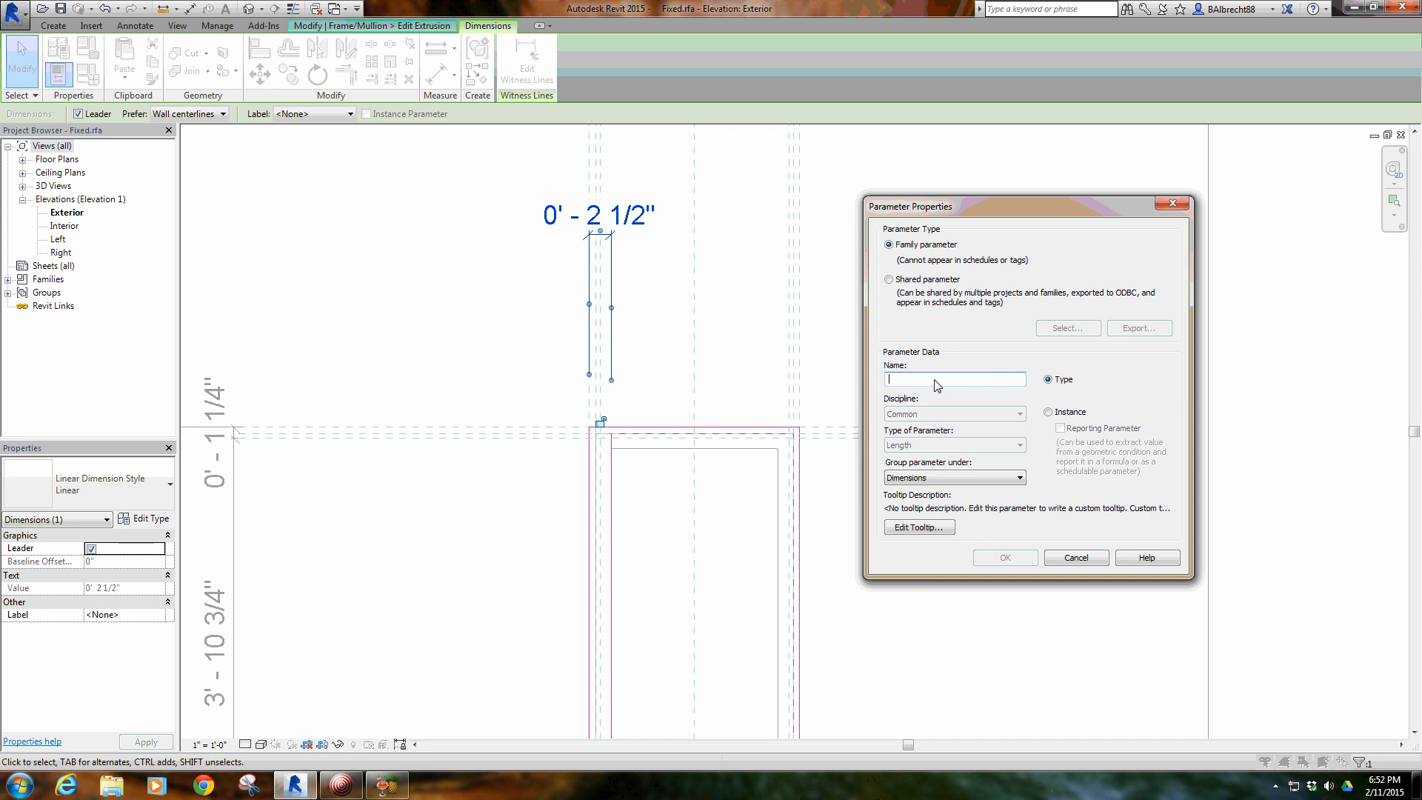
type("Weird Sash")
left_click(1004, 558)
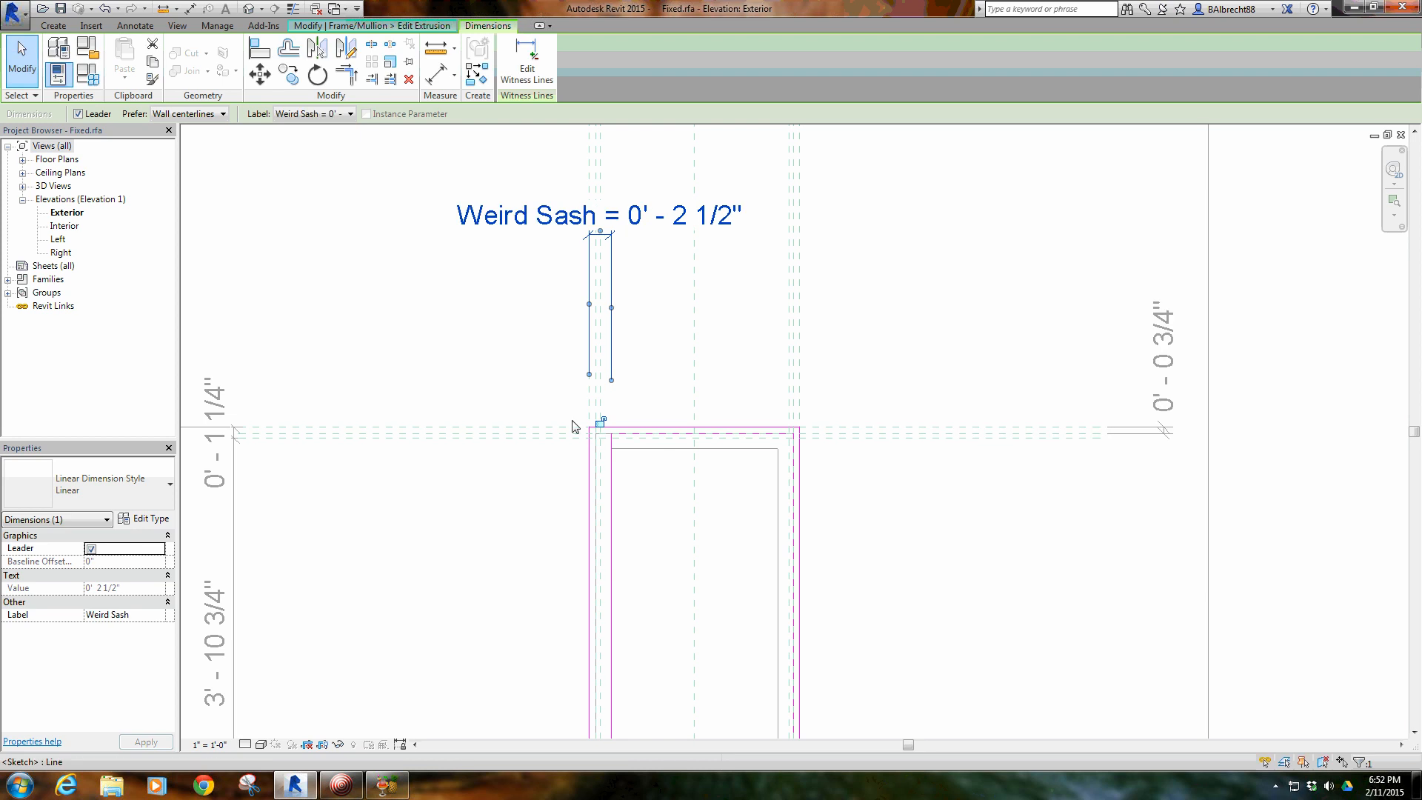
Finish the frame extrusion sketch and load the Fixed family into Project1, overwriting the existing version
left_click(708, 340)
scroll(708, 341, "down", 2)
mouse_move(710, 343)
middle_mouse_down()
mouse_move(640, 325)
mouse_move(643, 253)
middle_mouse_up()
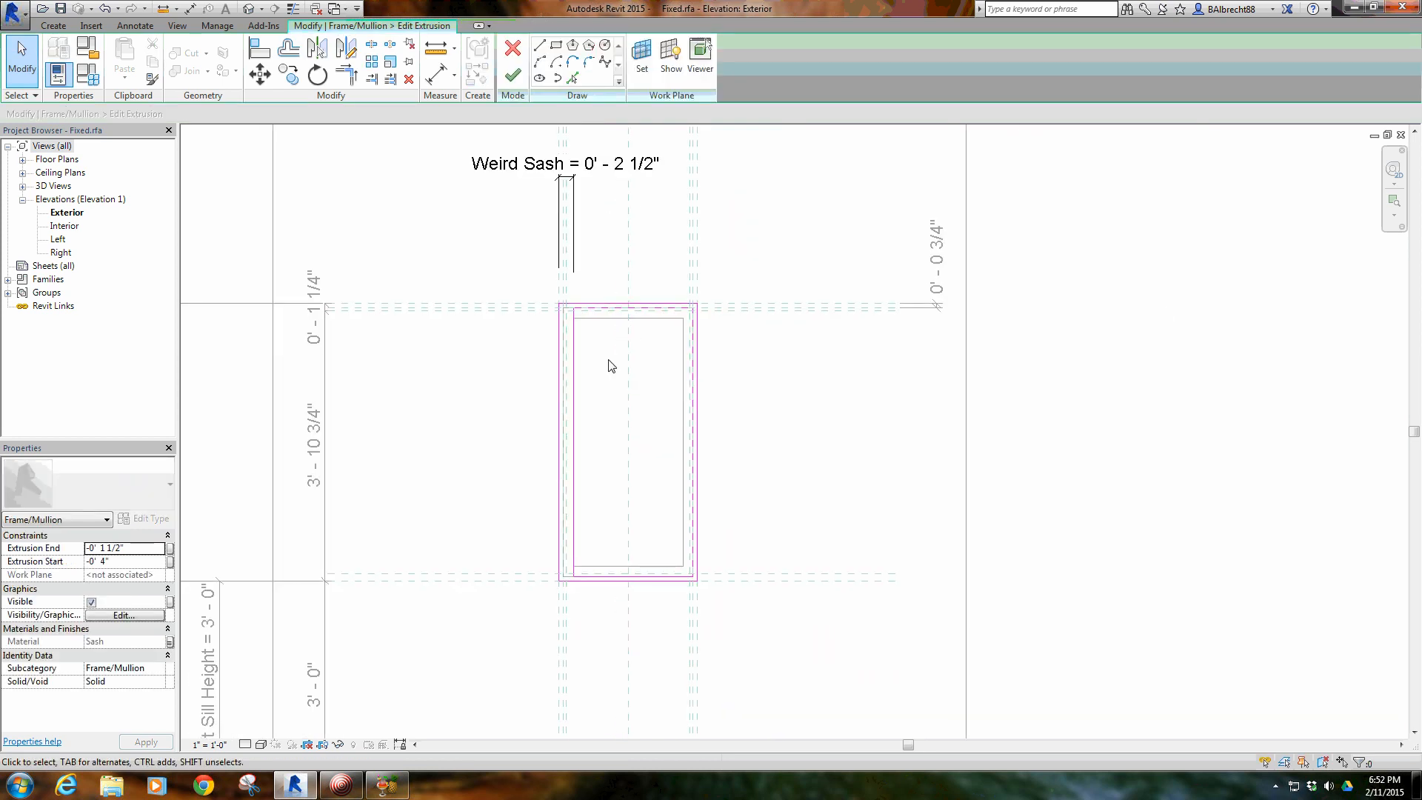
left_click(511, 75)
key("Escape")
left_click(516, 59)
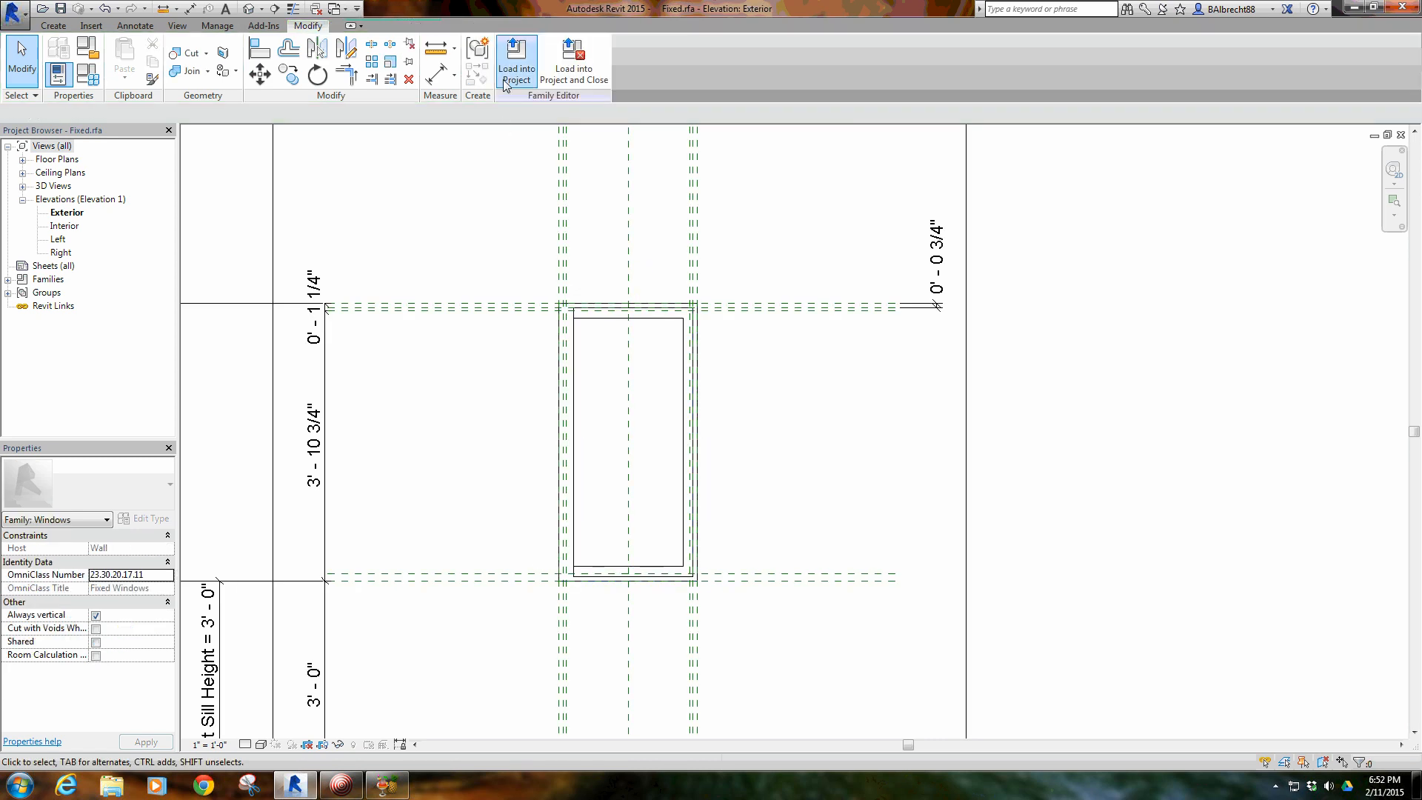
left_click(647, 354)
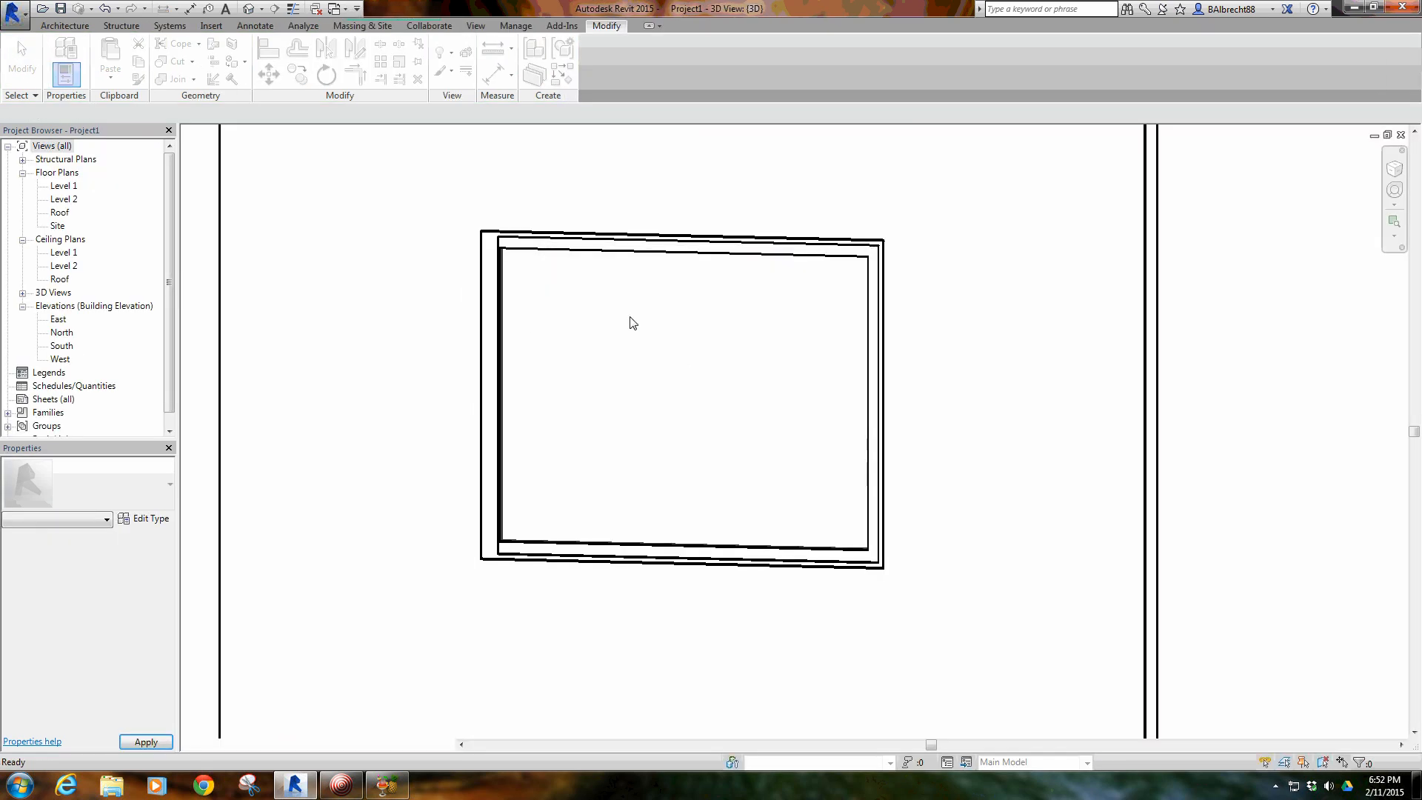
Set the Weird Sash parameter of the placed window's 36" x 48" type to 8"
left_click(594, 248)
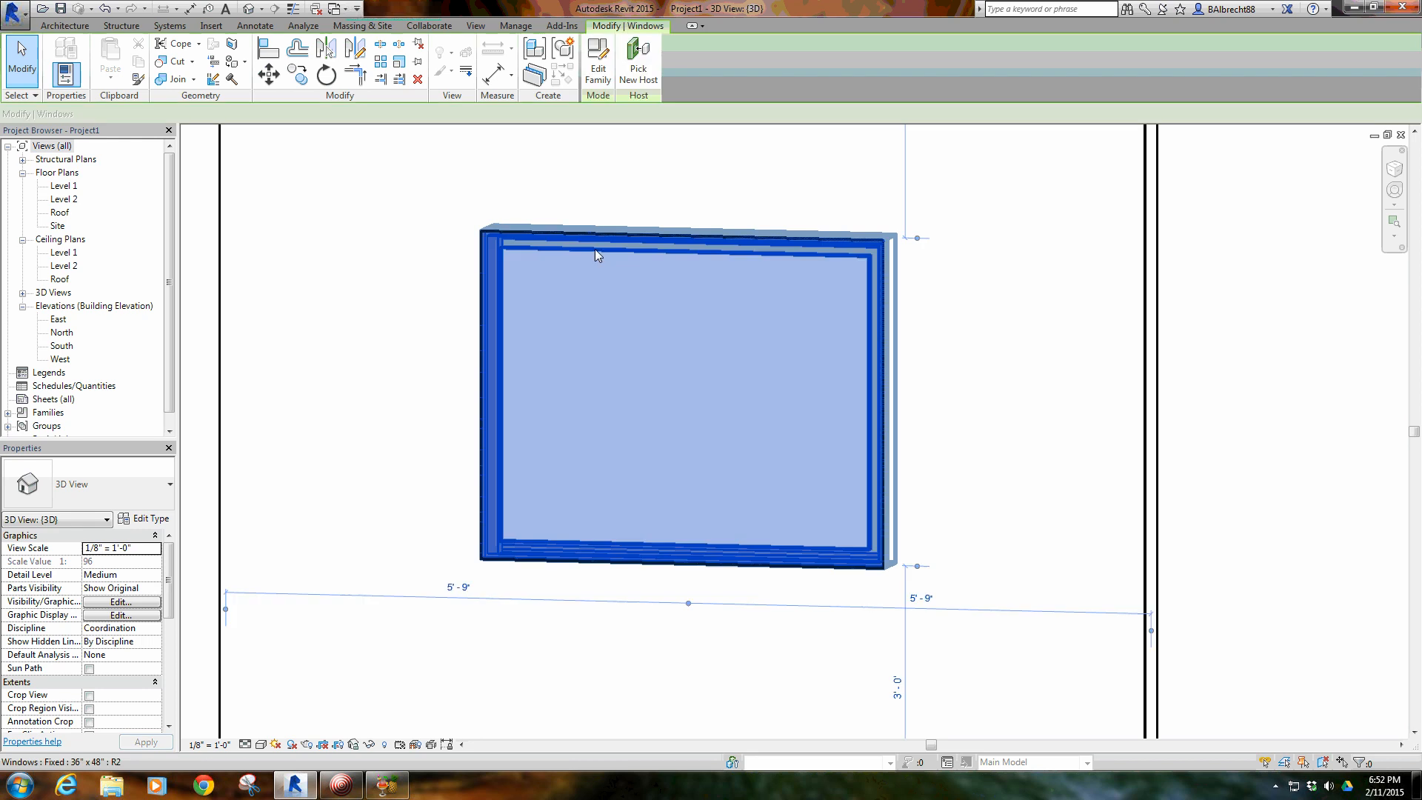
left_click(141, 520)
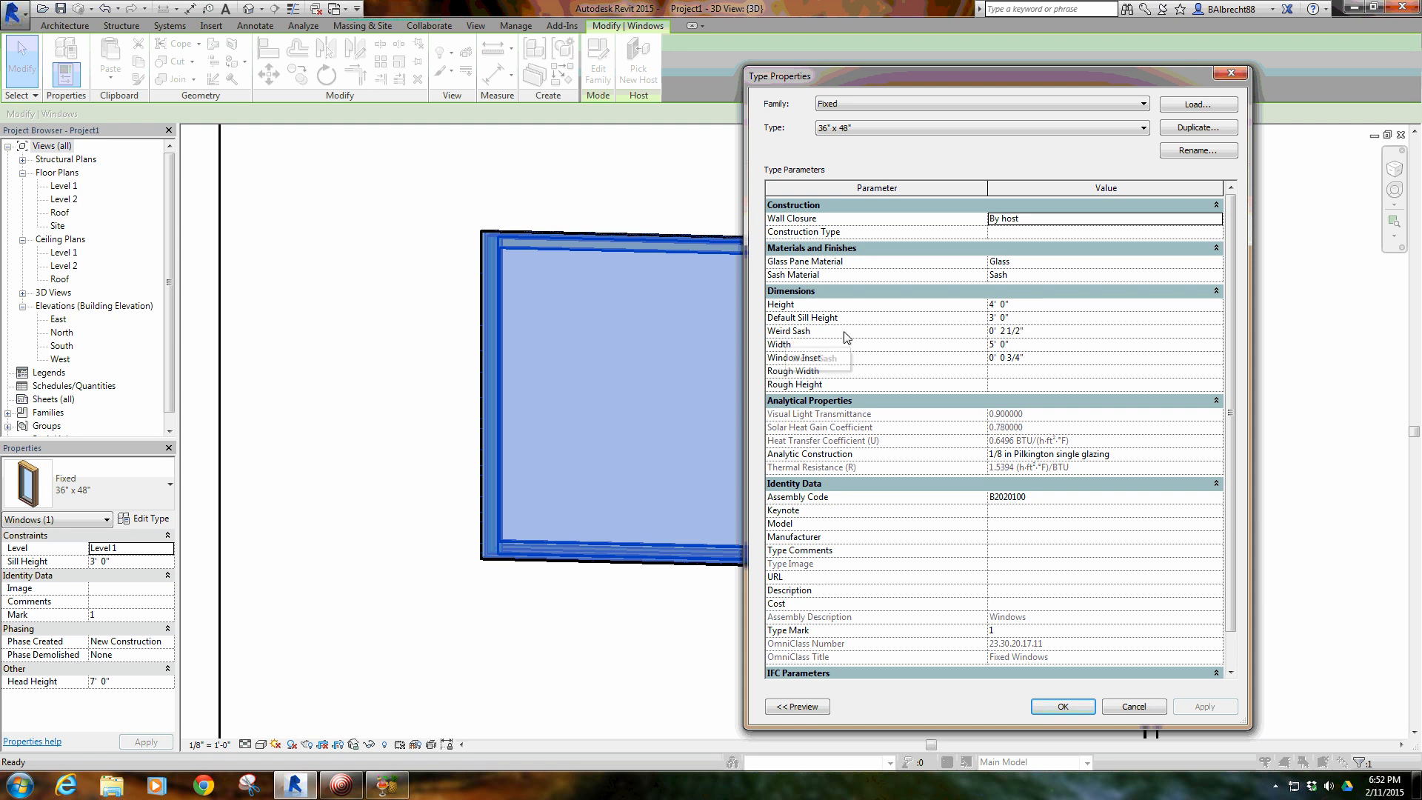
left_click(1053, 332)
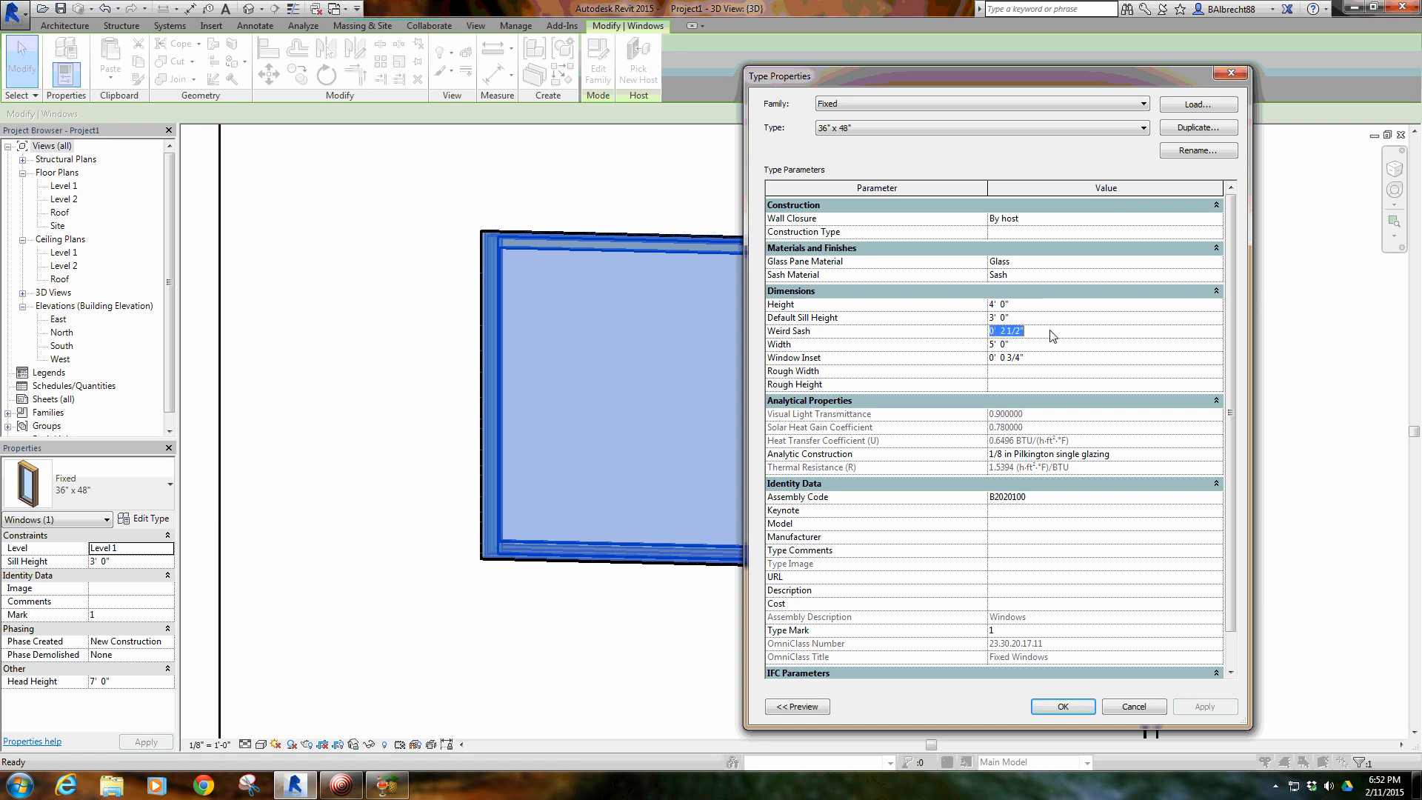
type("8")
key("Return")
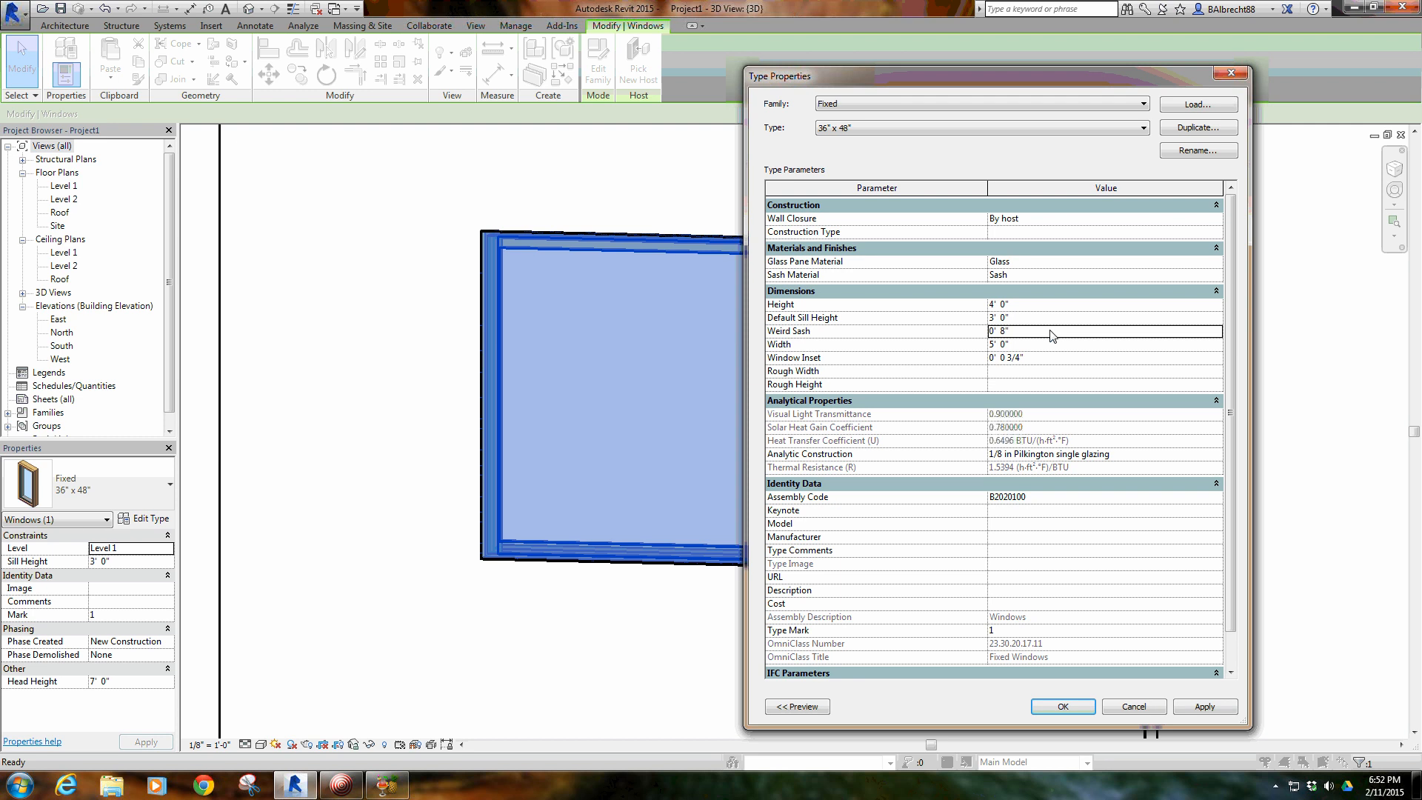
left_click(1063, 706)
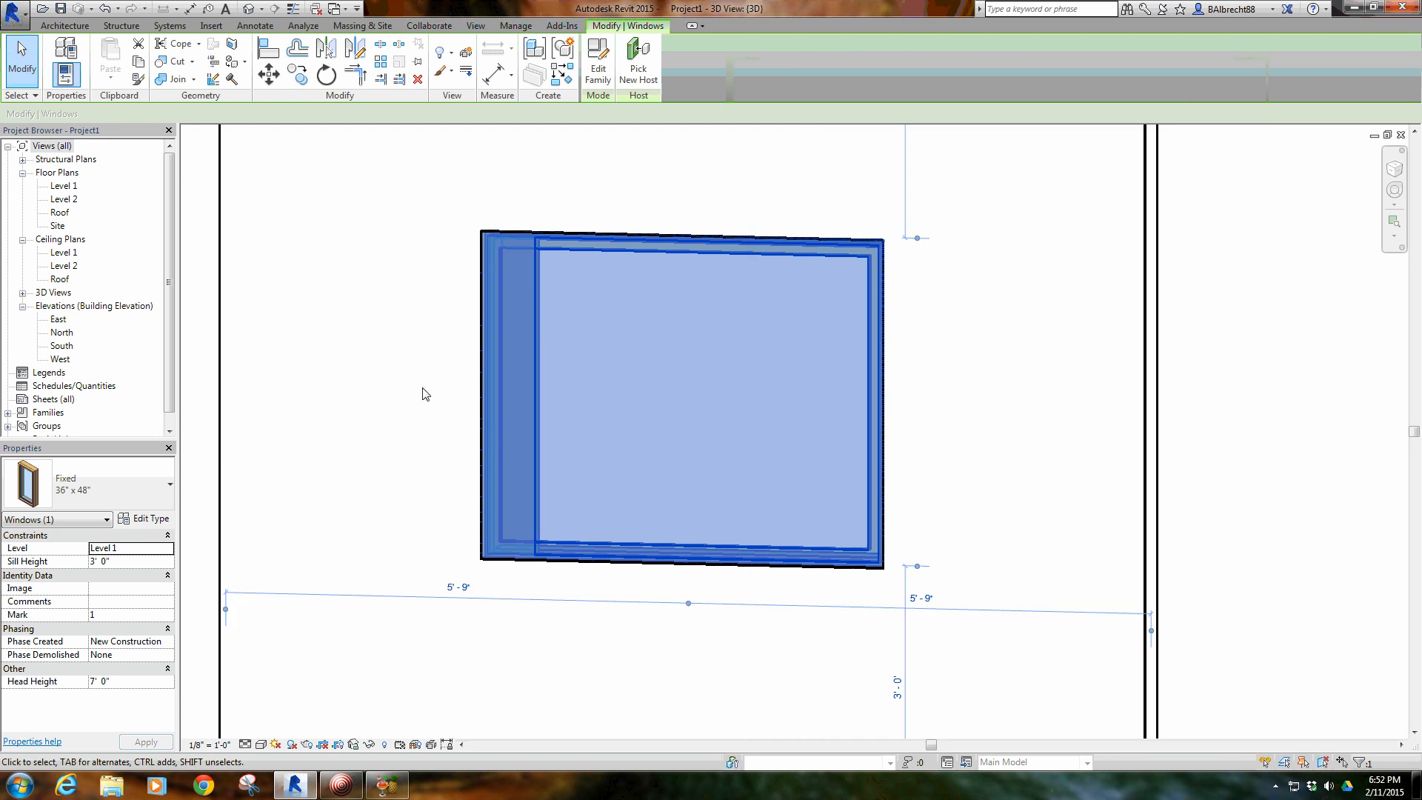
left_click(393, 326)
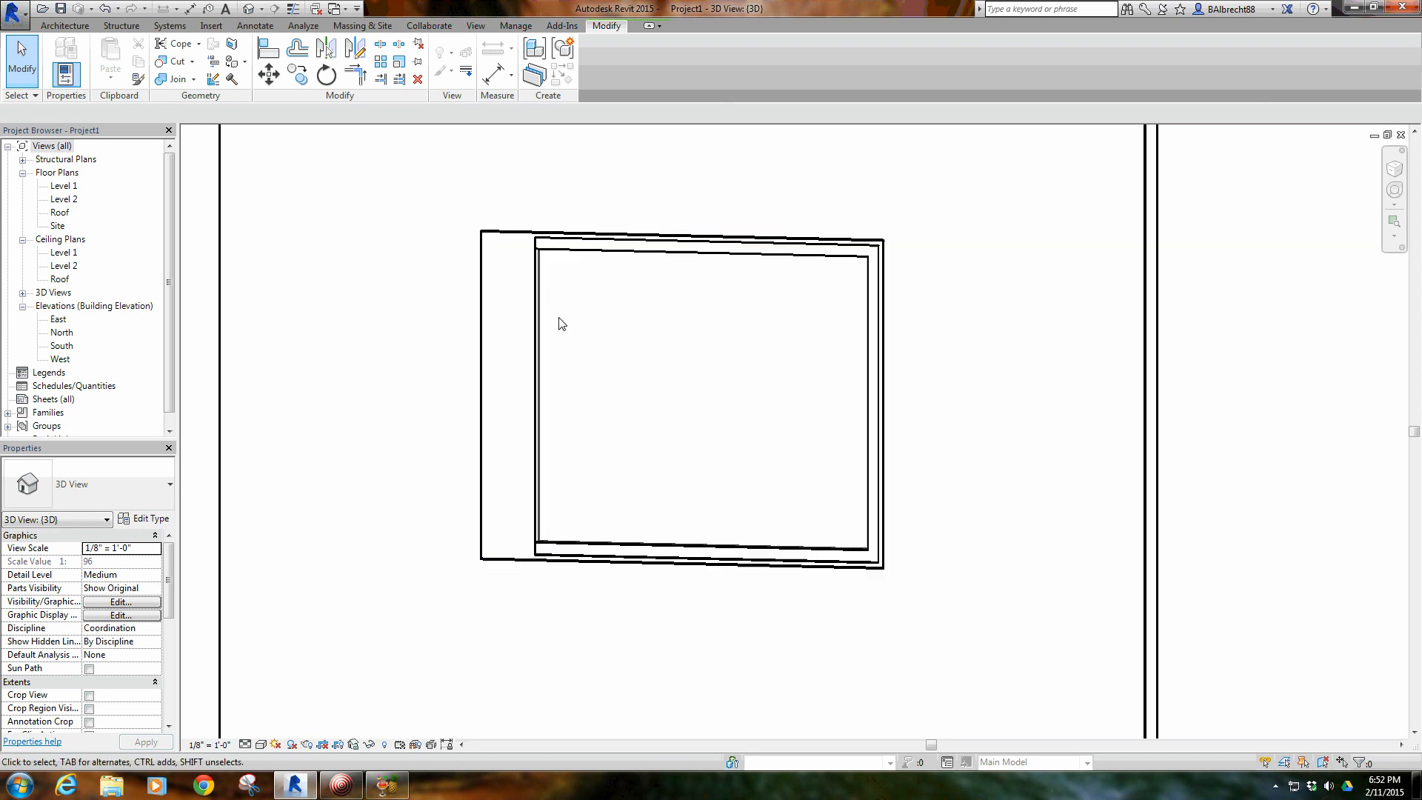
Examine the placed window's left frame member in the 3D view and reopen its family for editing
left_click(534, 287)
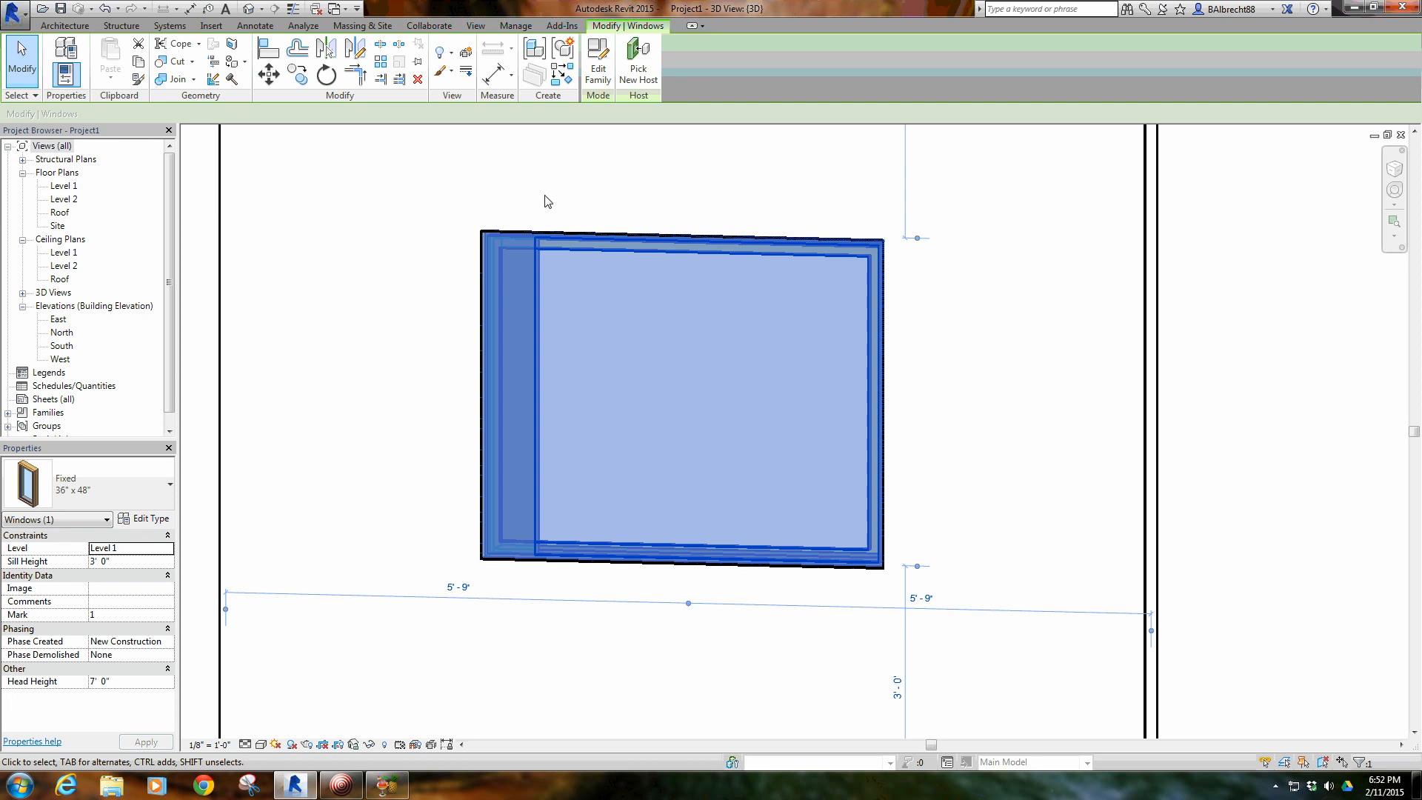
middle_click_drag(565, 199, 566, 269)
left_click(644, 257)
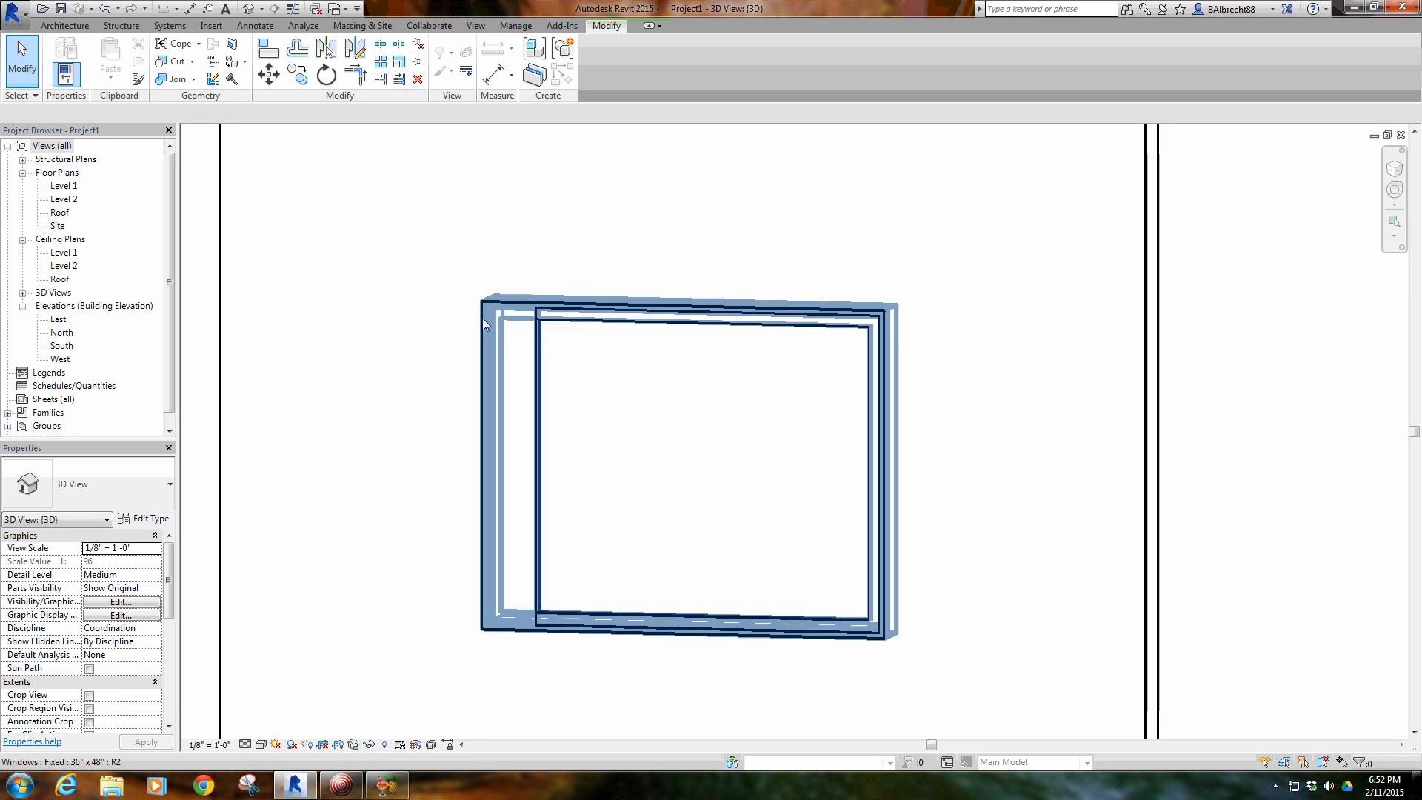
left_click(541, 380)
left_click(598, 63)
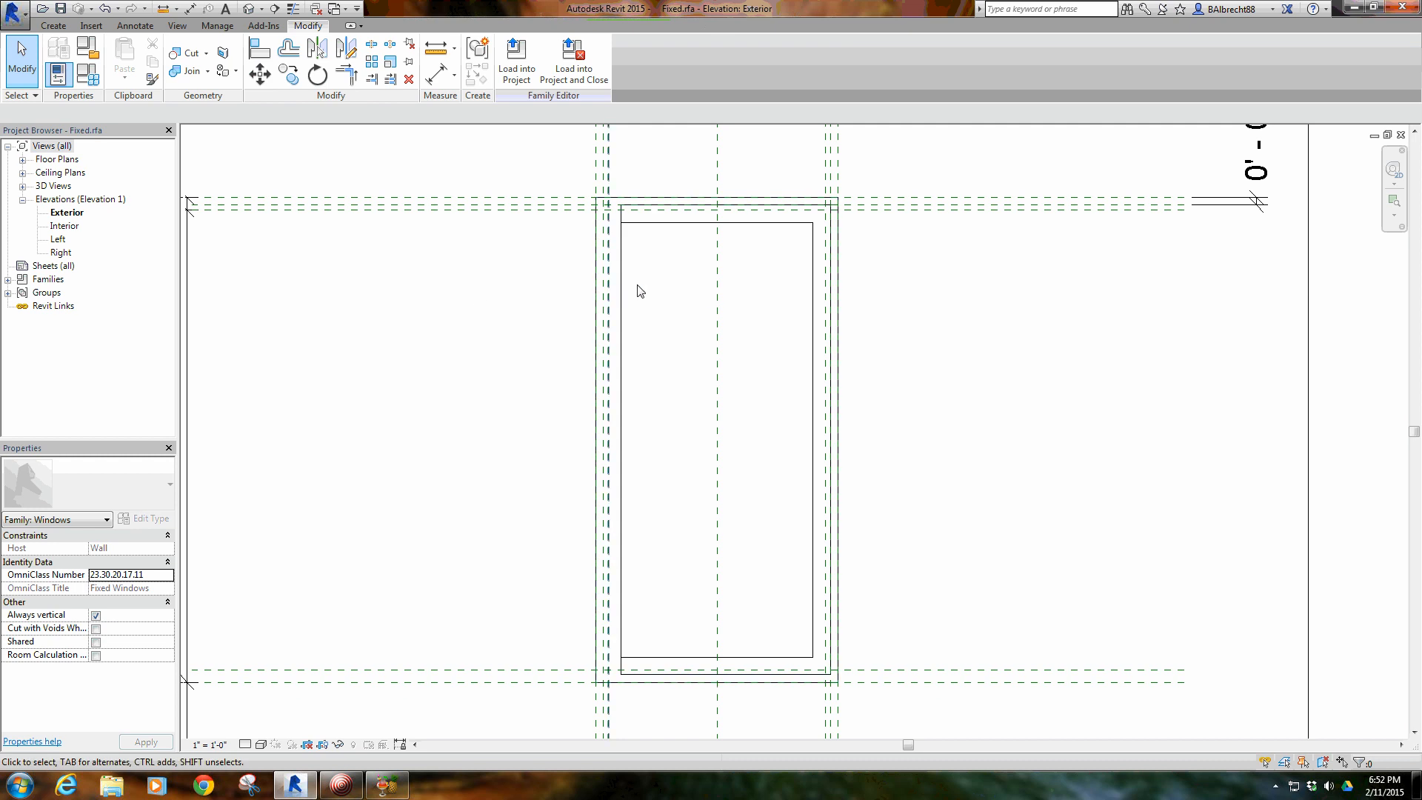
Select the frame extrusion in the exterior elevation and examine its left member against the reference planes
left_click(623, 286)
middle_click_drag(665, 281, 685, 415)
left_click(669, 322)
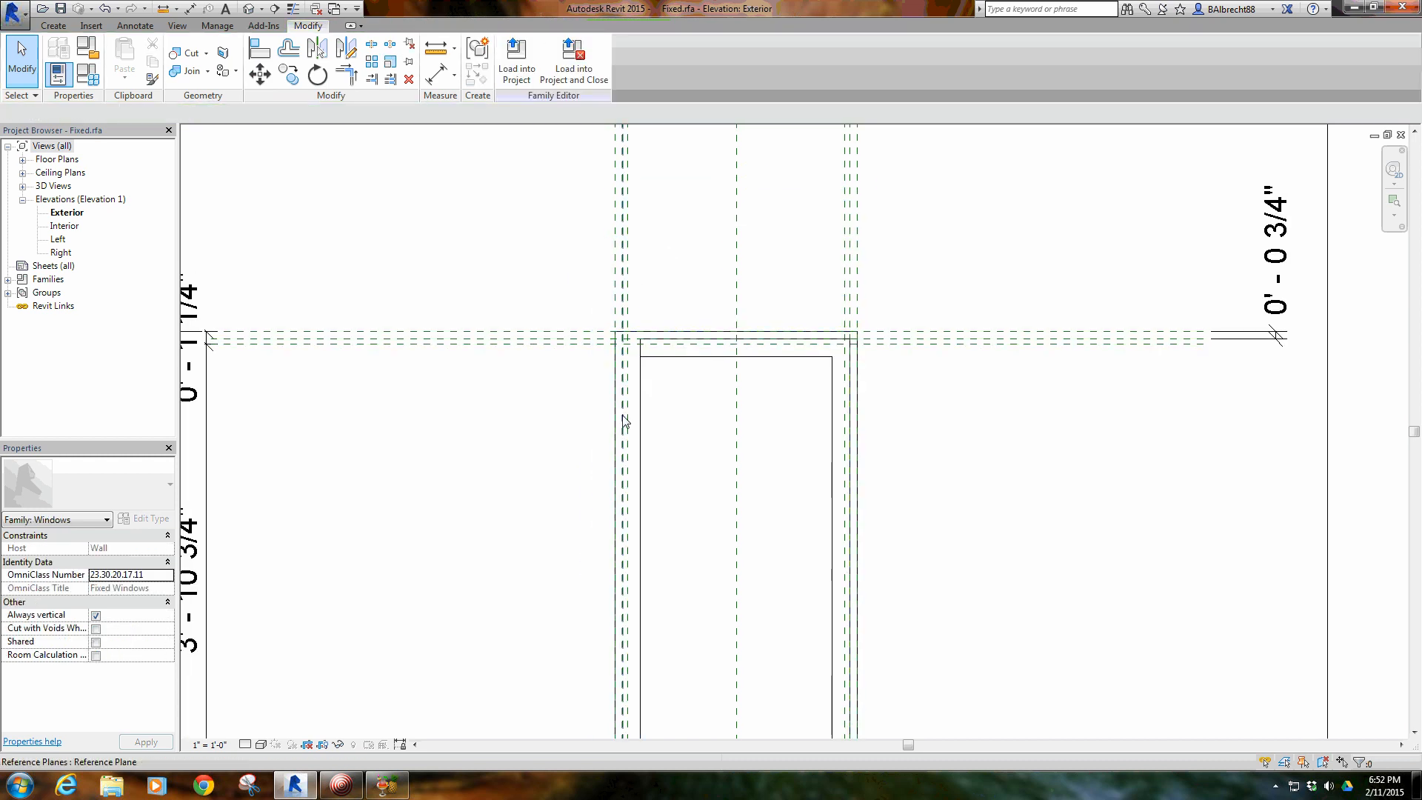
left_click(615, 420)
middle_click_drag(592, 408, 569, 420)
scroll(568, 420, "down", 1)
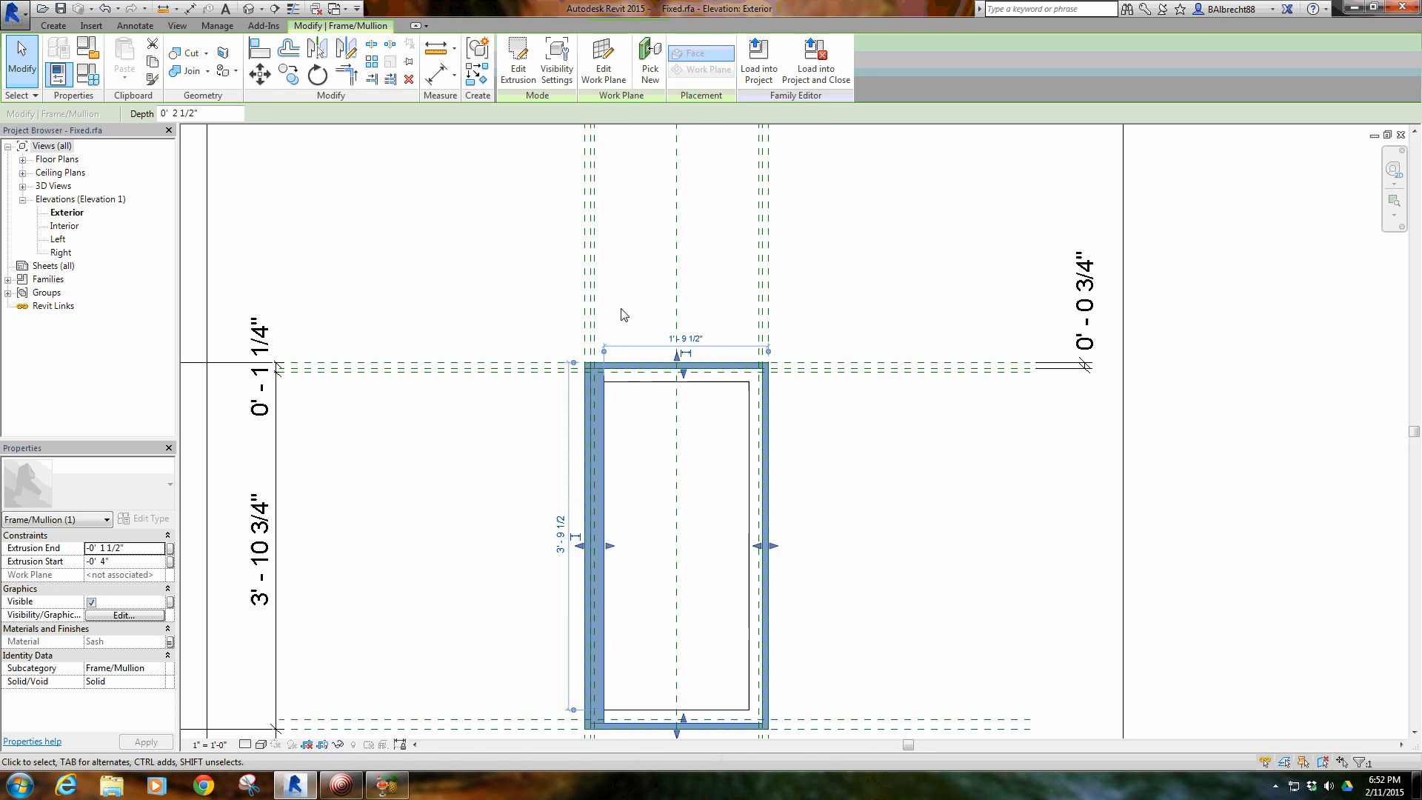
middle_click_drag(621, 308, 616, 354)
middle_click_drag(605, 516, 606, 395)
scroll(606, 395, "up", 2)
middle_click_drag(617, 455, 617, 409)
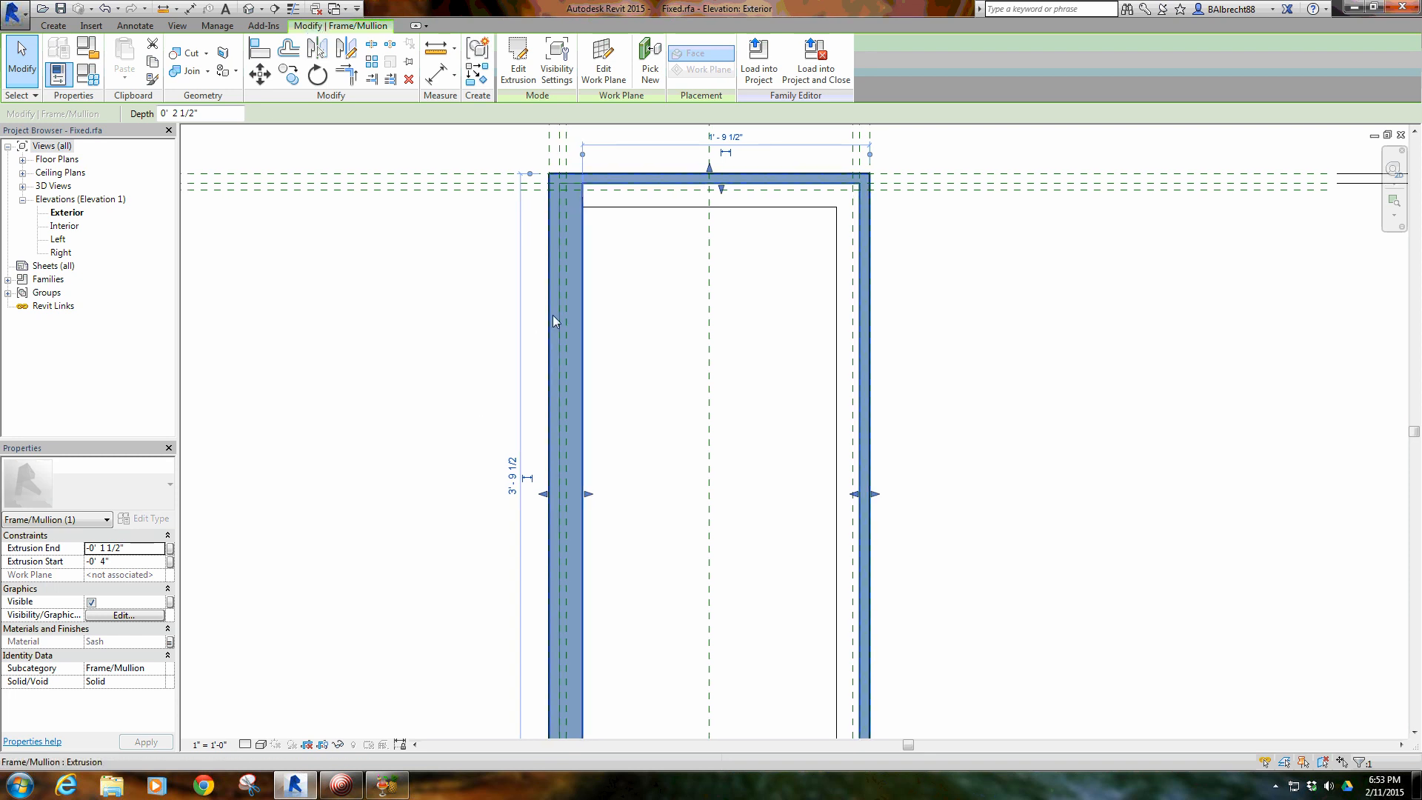
middle_click_drag(553, 314, 571, 424)
left_click(499, 391)
Enter the frame extrusion's sketch and examine the Weird Sash dimension alongside the left outer sketch line
double_click(606, 338)
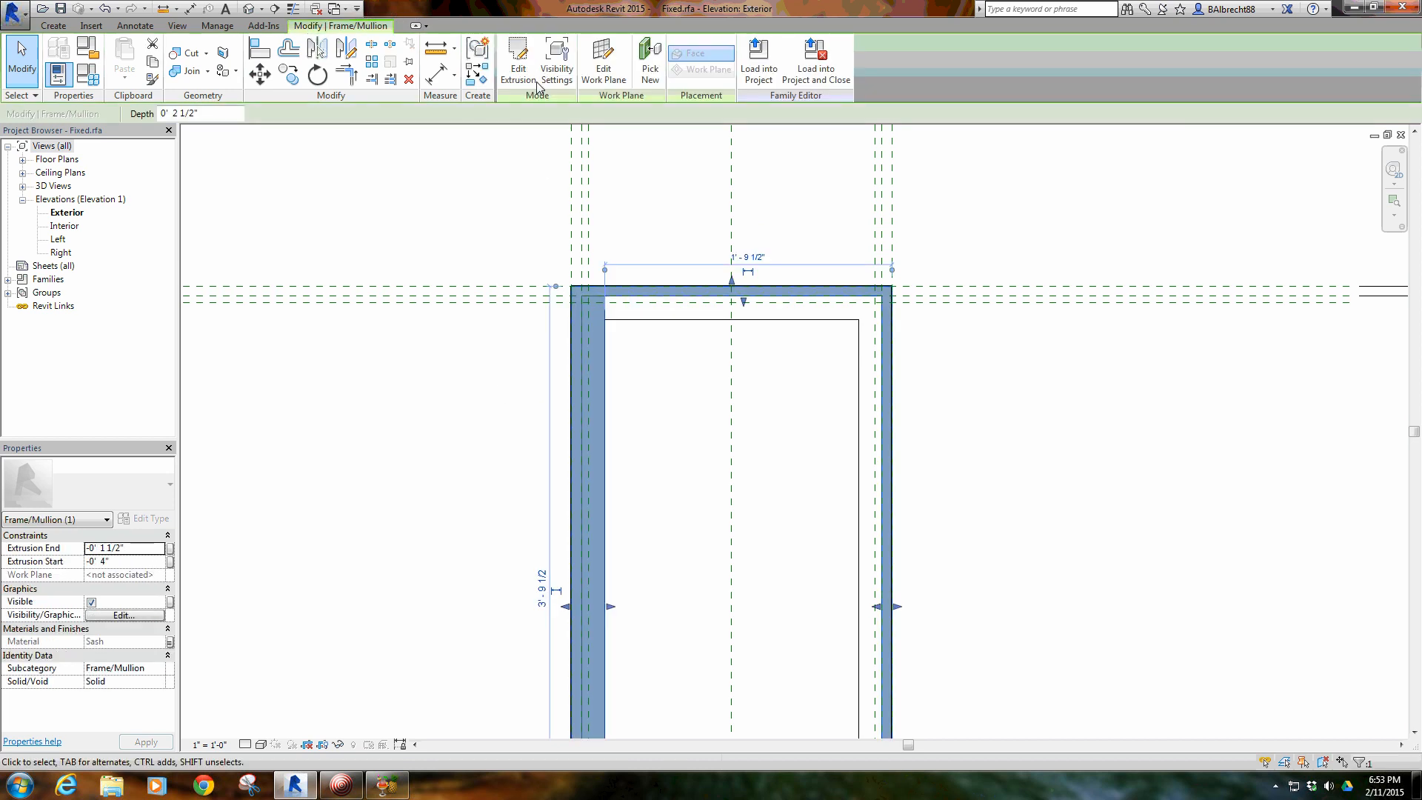
left_click(572, 334)
scroll(474, 381, "down", 2)
mouse_move(474, 382)
middle_mouse_down()
mouse_move(522, 254)
mouse_move(557, 481)
middle_mouse_up()
scroll(575, 181, "up", 2)
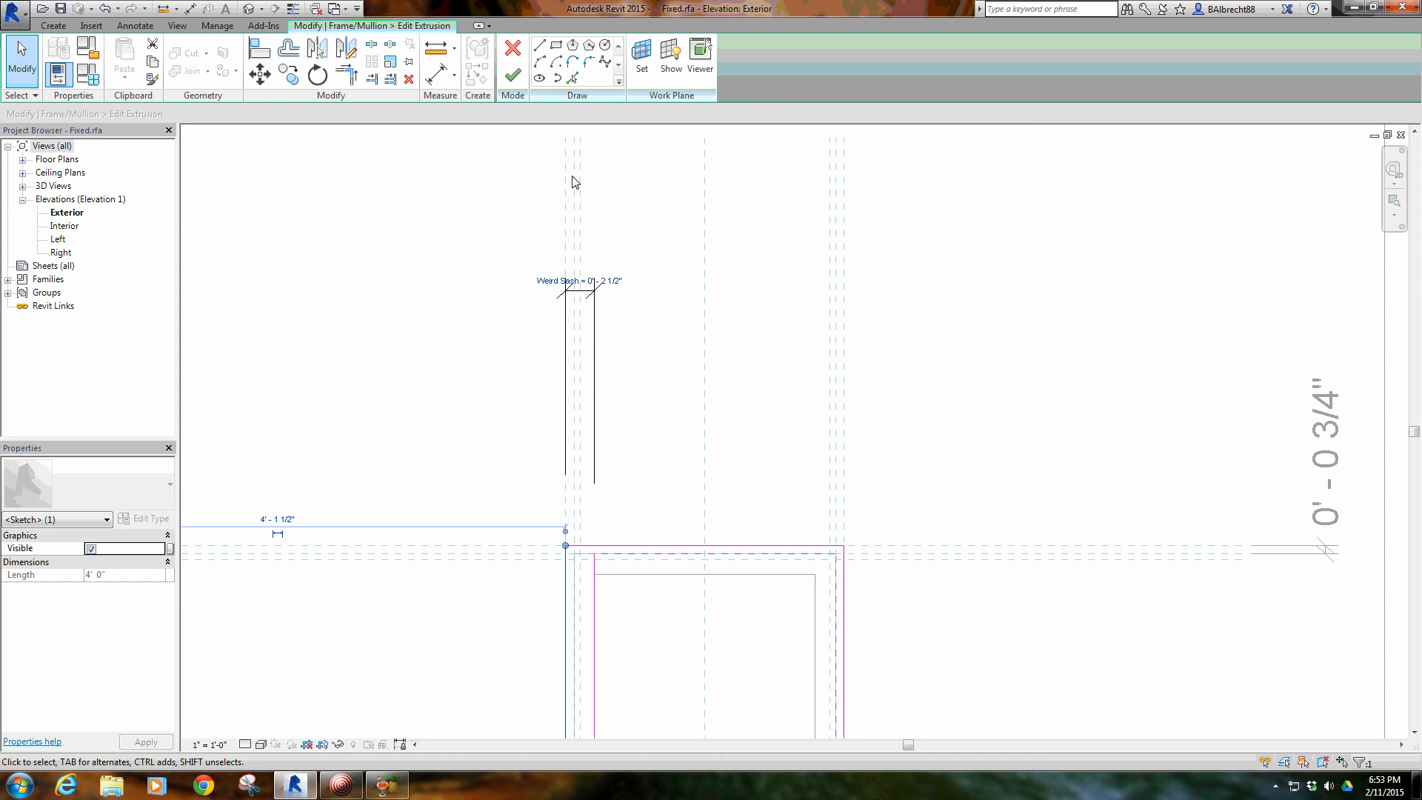
middle_click_drag(574, 296, 564, 198)
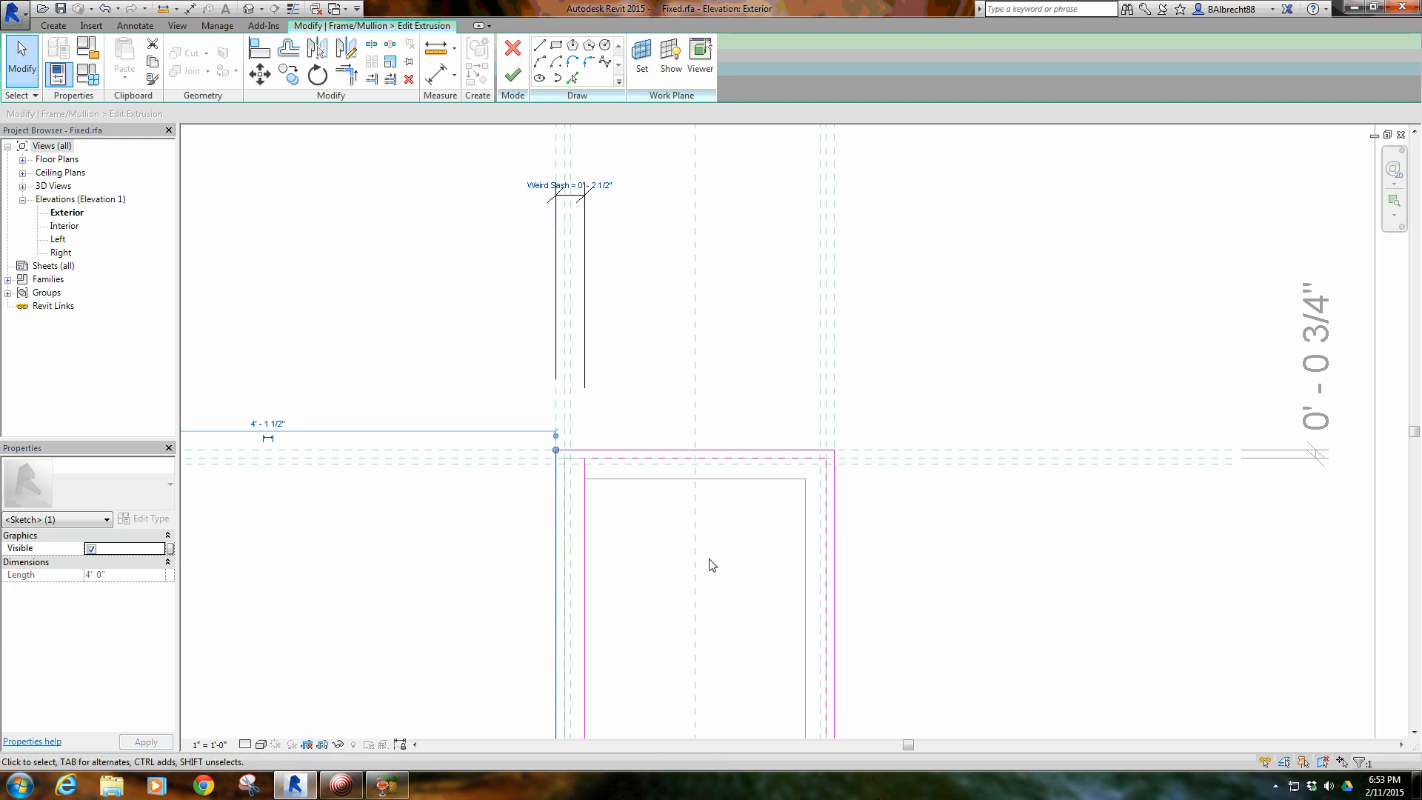
middle_click_drag(595, 500, 609, 403)
middle_click_drag(628, 171, 637, 290)
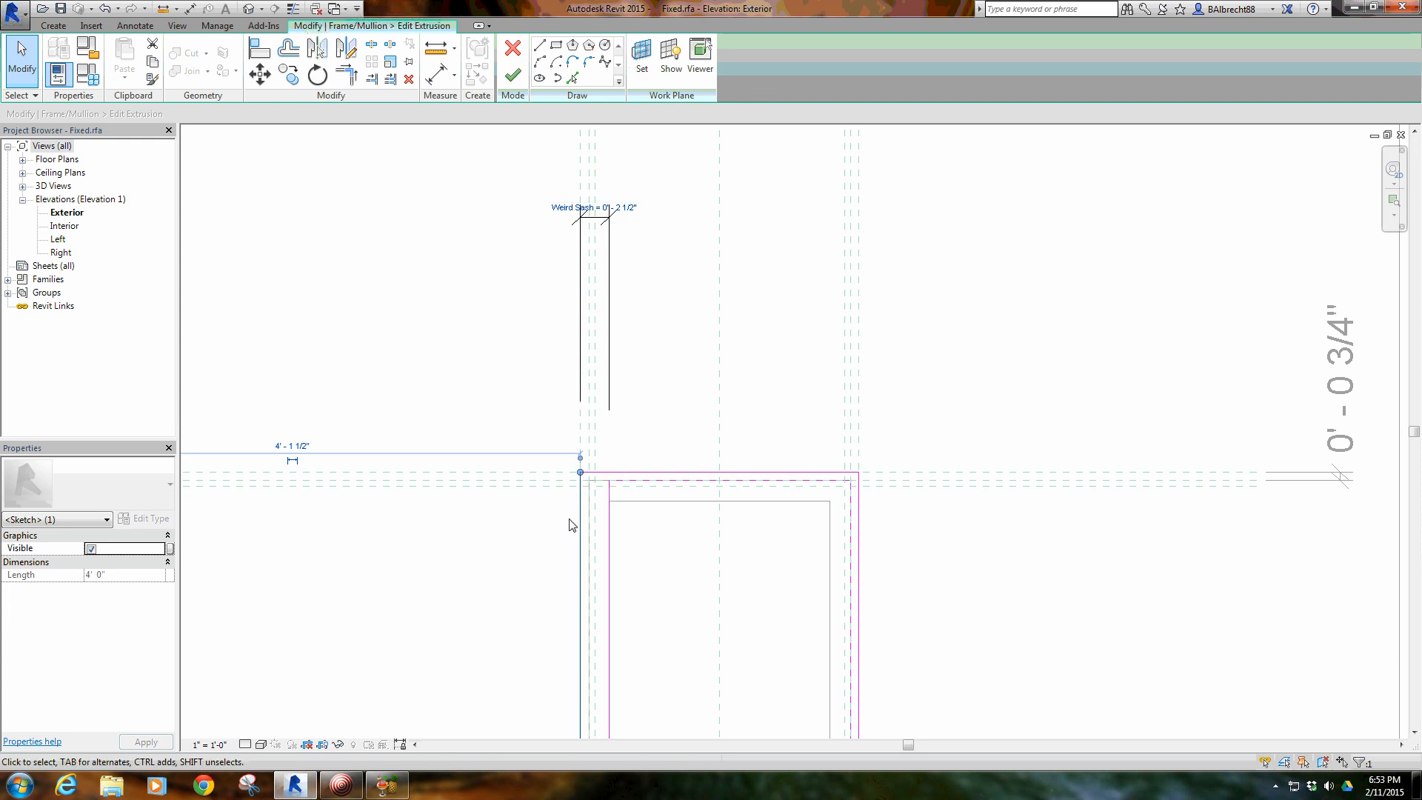
left_click(647, 356)
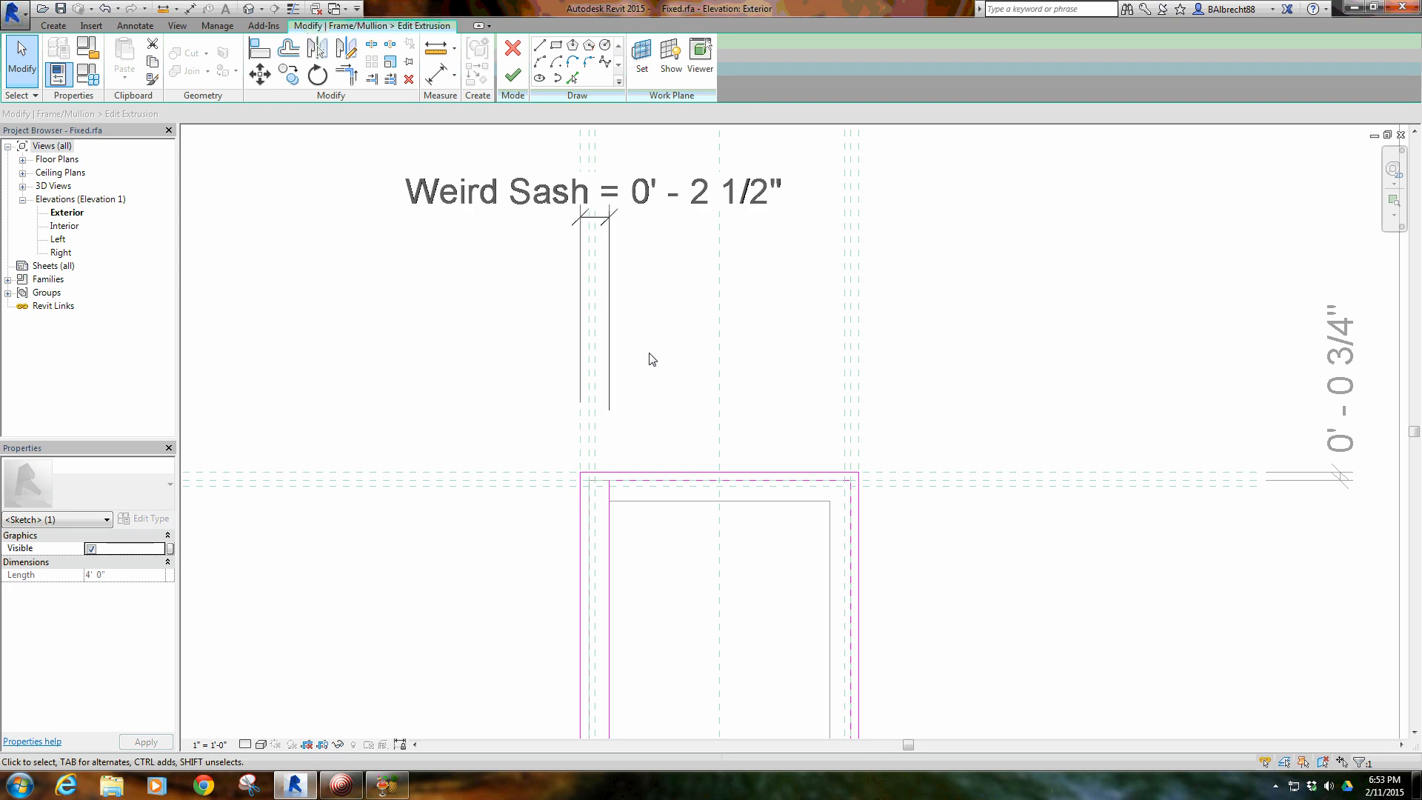
Examine the left outer and inner sketch lines of the frame that the Weird Sash dimension spans
scroll(660, 343, "down", 4)
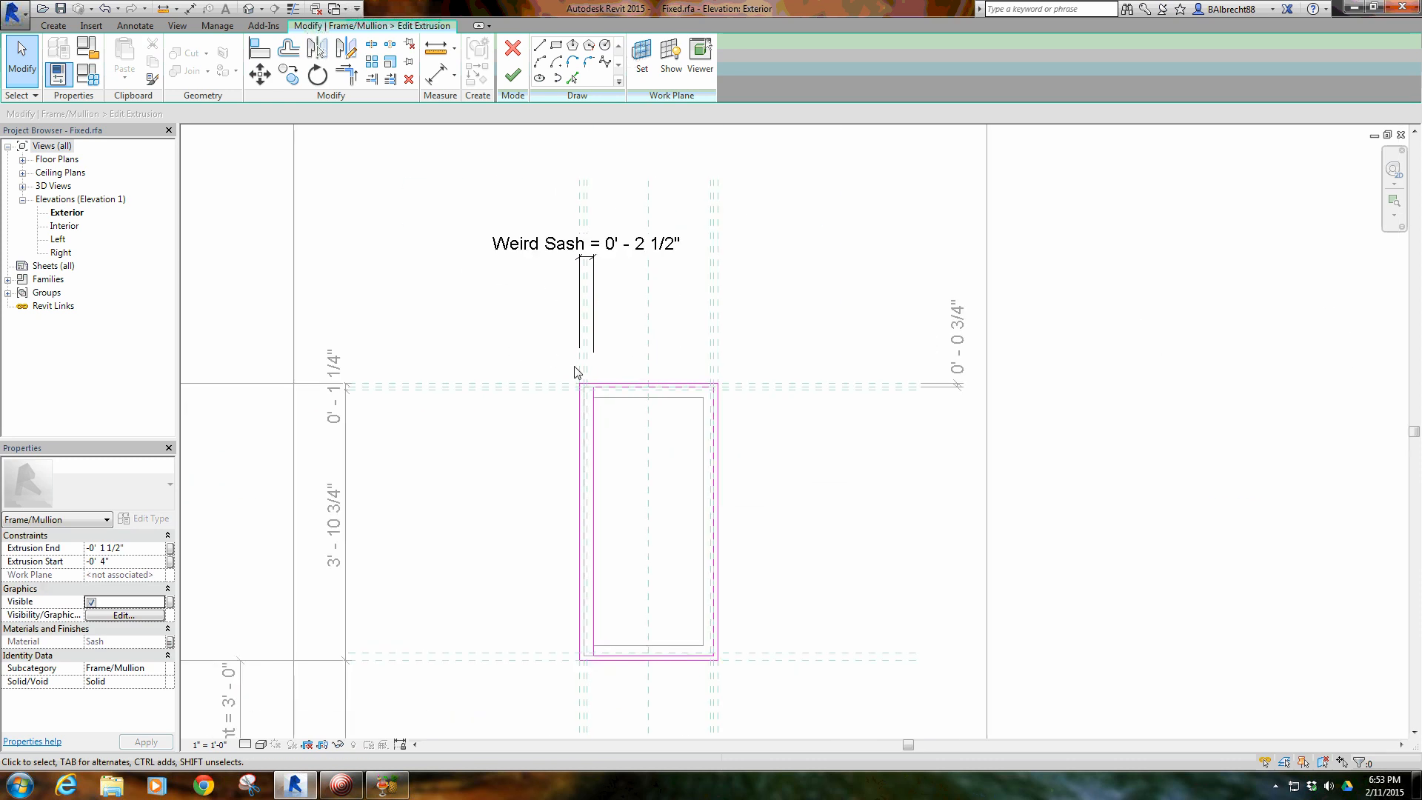
left_click(594, 401)
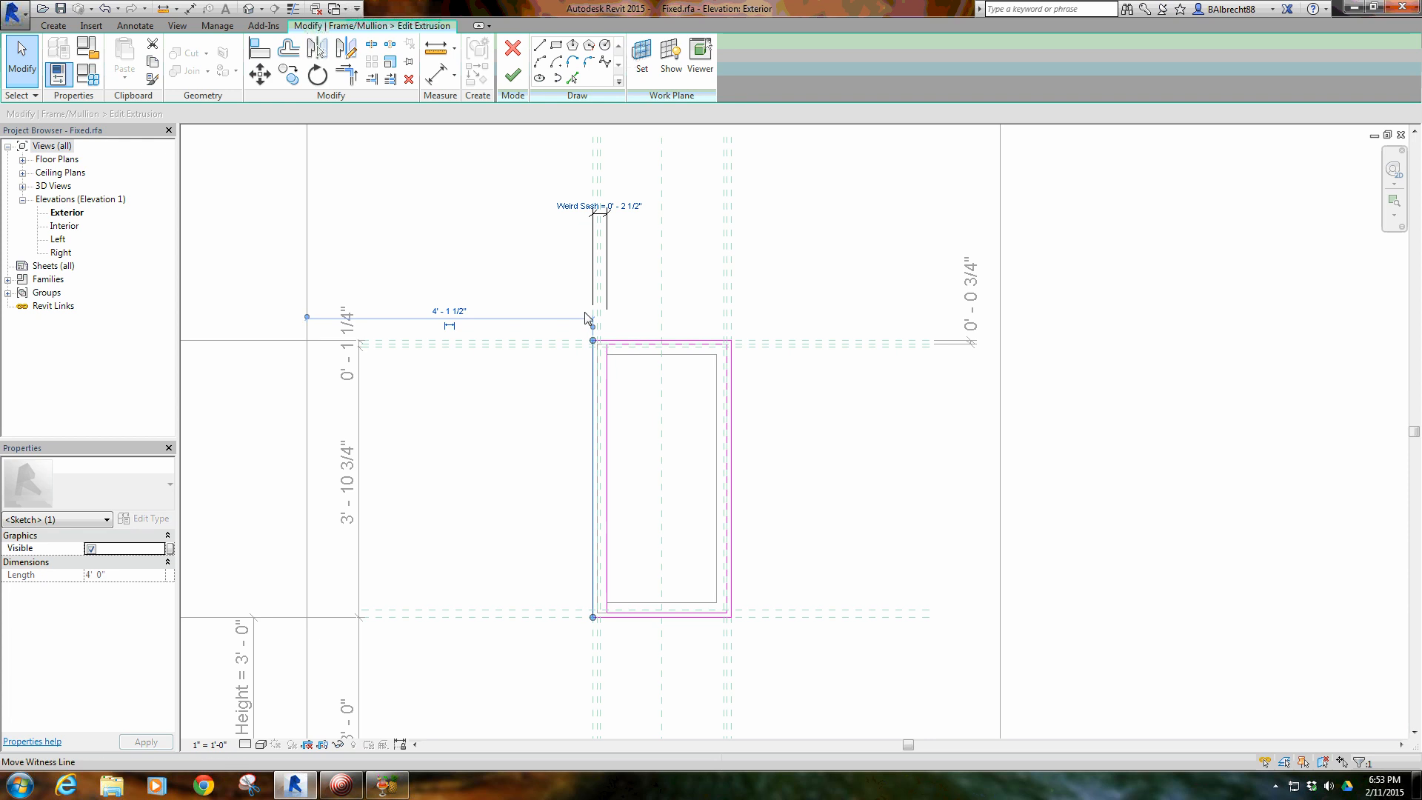
left_click(607, 430)
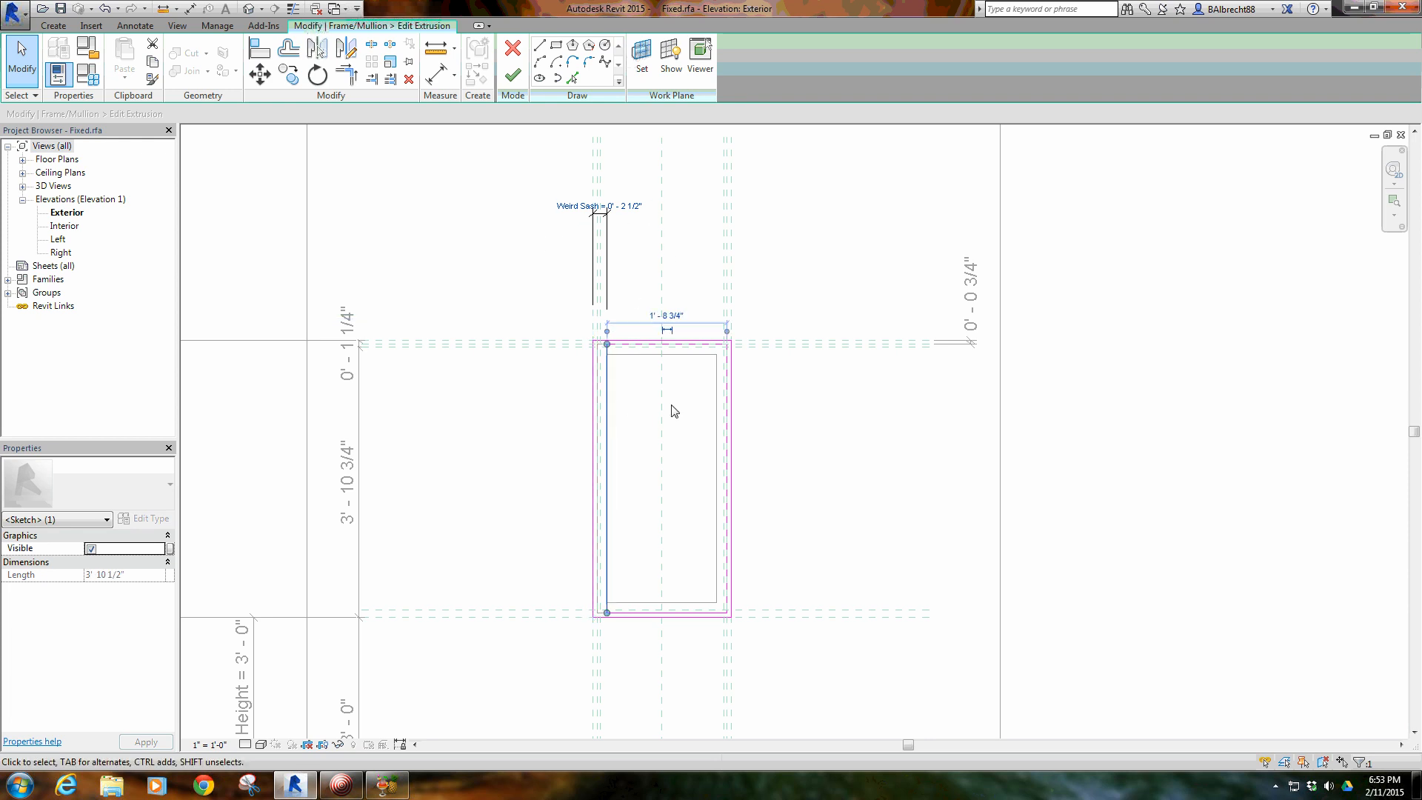
left_click(637, 421)
middle_click_drag(637, 416, 635, 435)
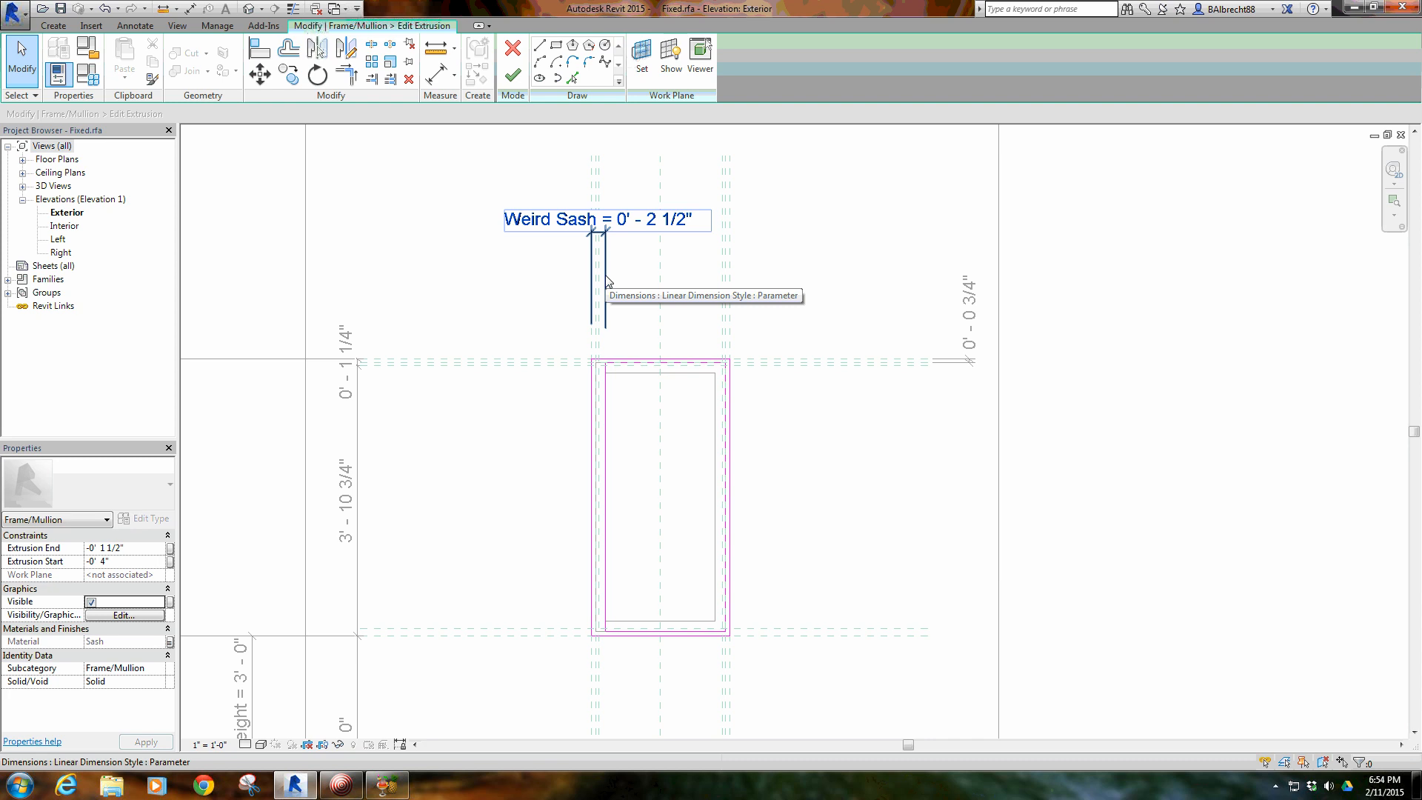
Delete the Weird Sash dimension above the frame sketch
scroll(444, 344, "down", 1)
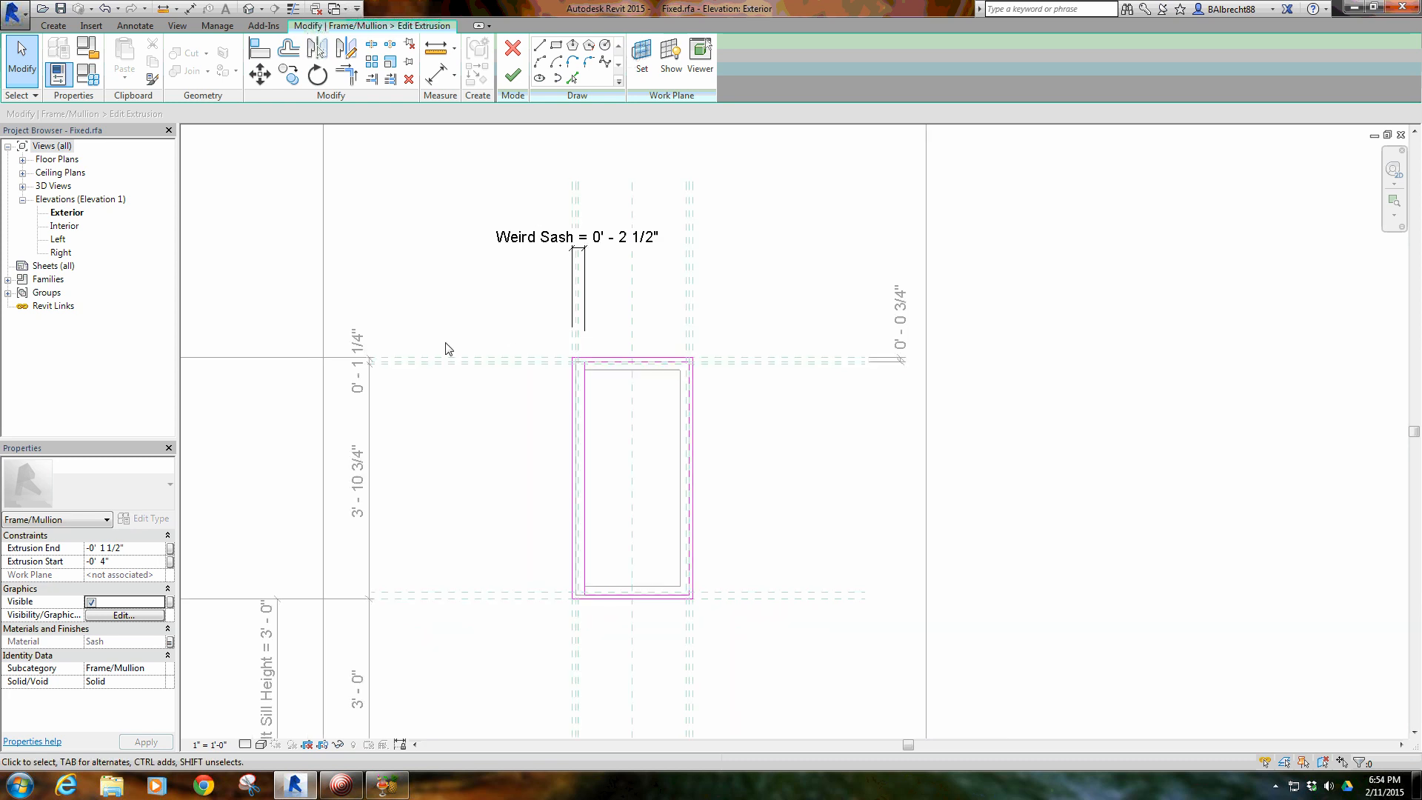
middle_click_drag(444, 344, 443, 306)
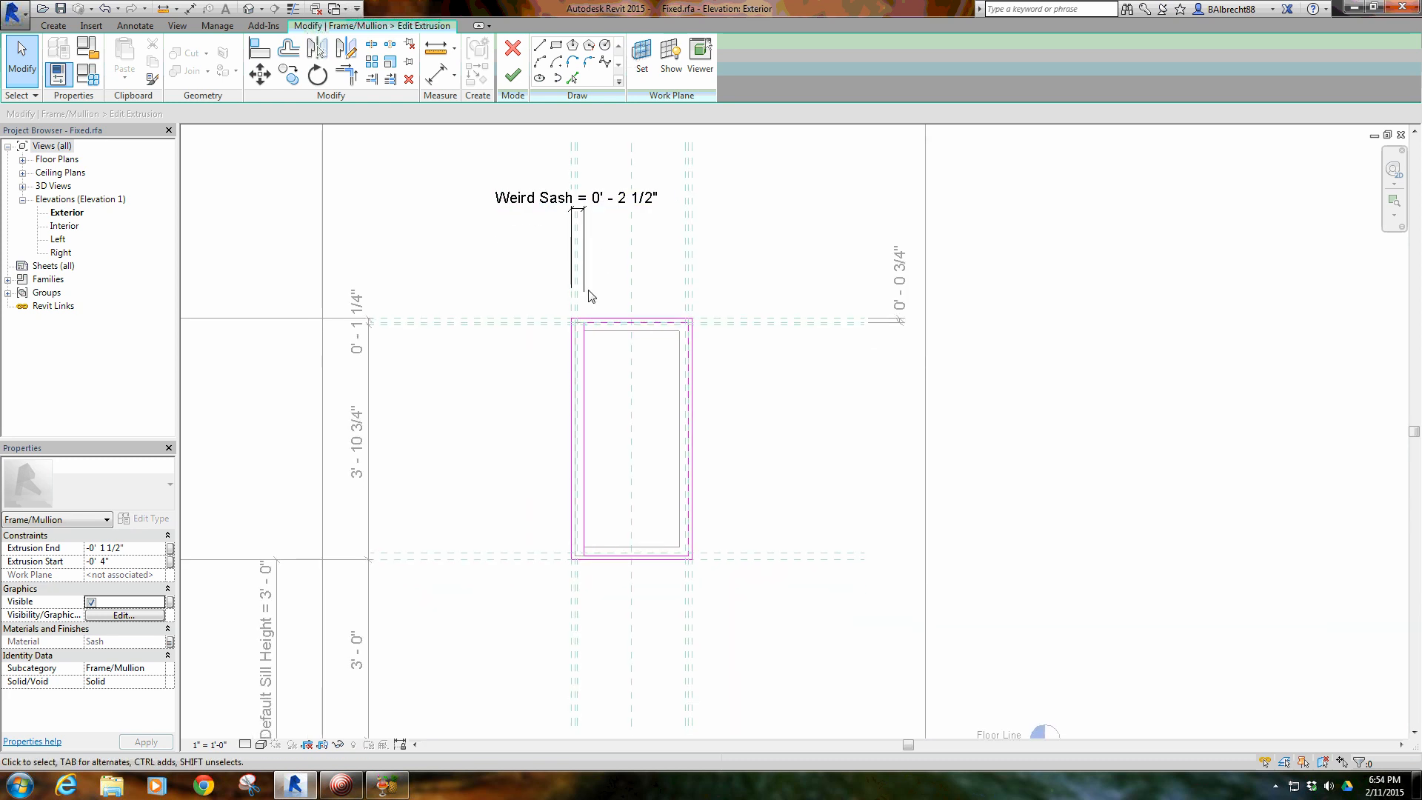
left_click(575, 263)
key("Delete")
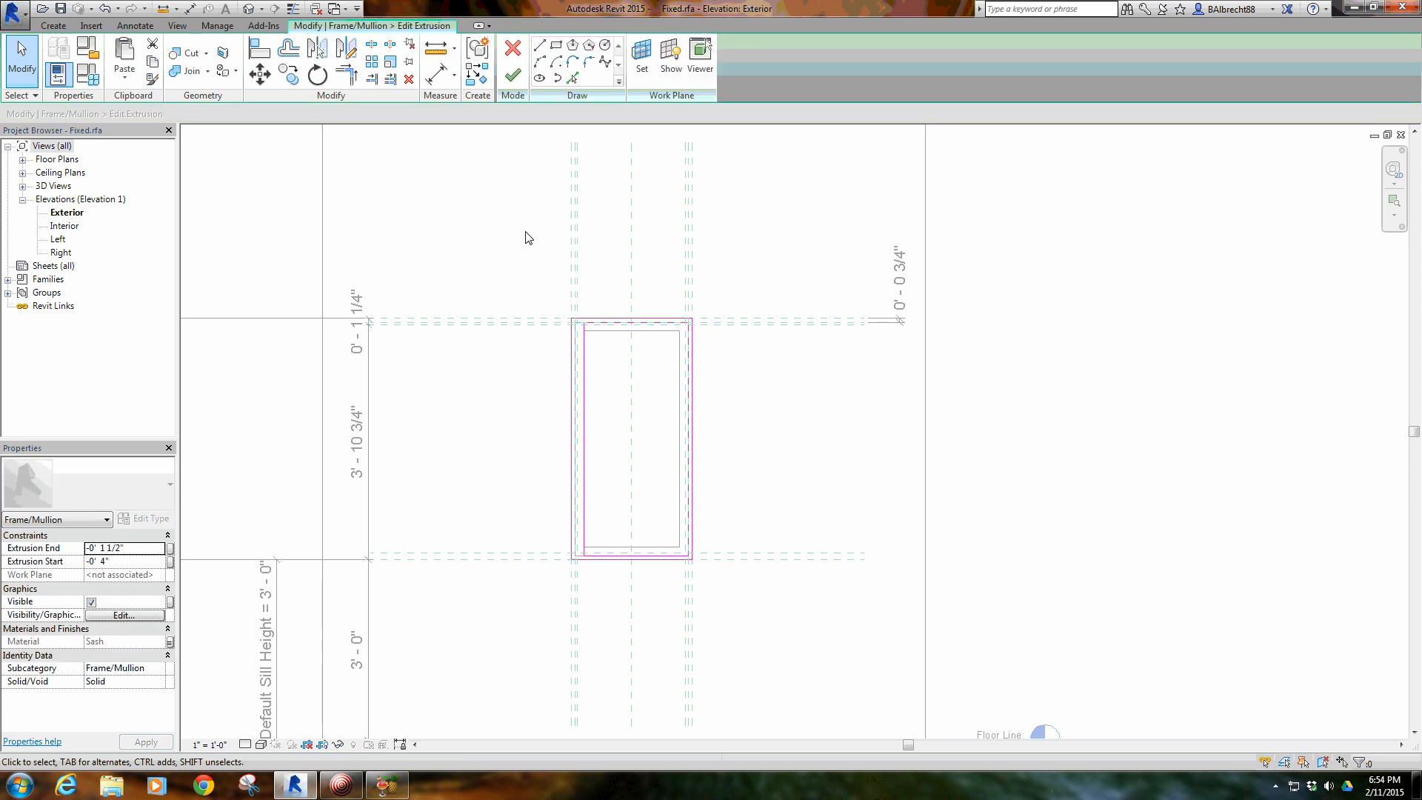
Move the frame's left inner sketch line outward to 1 1/4" from the left outer line
scroll(526, 251, "down", 2)
scroll(603, 340, "up", 4)
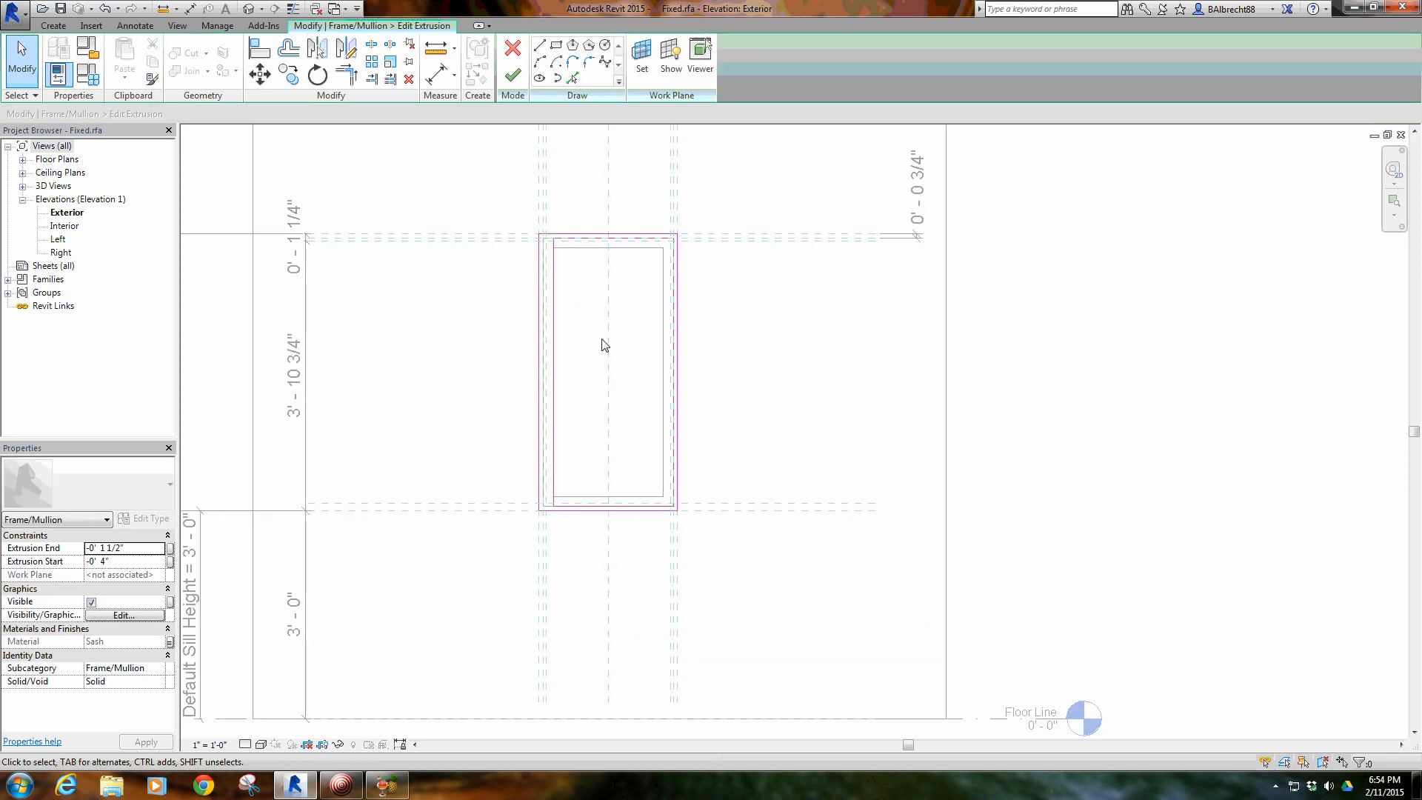
scroll(612, 400, "down", 2)
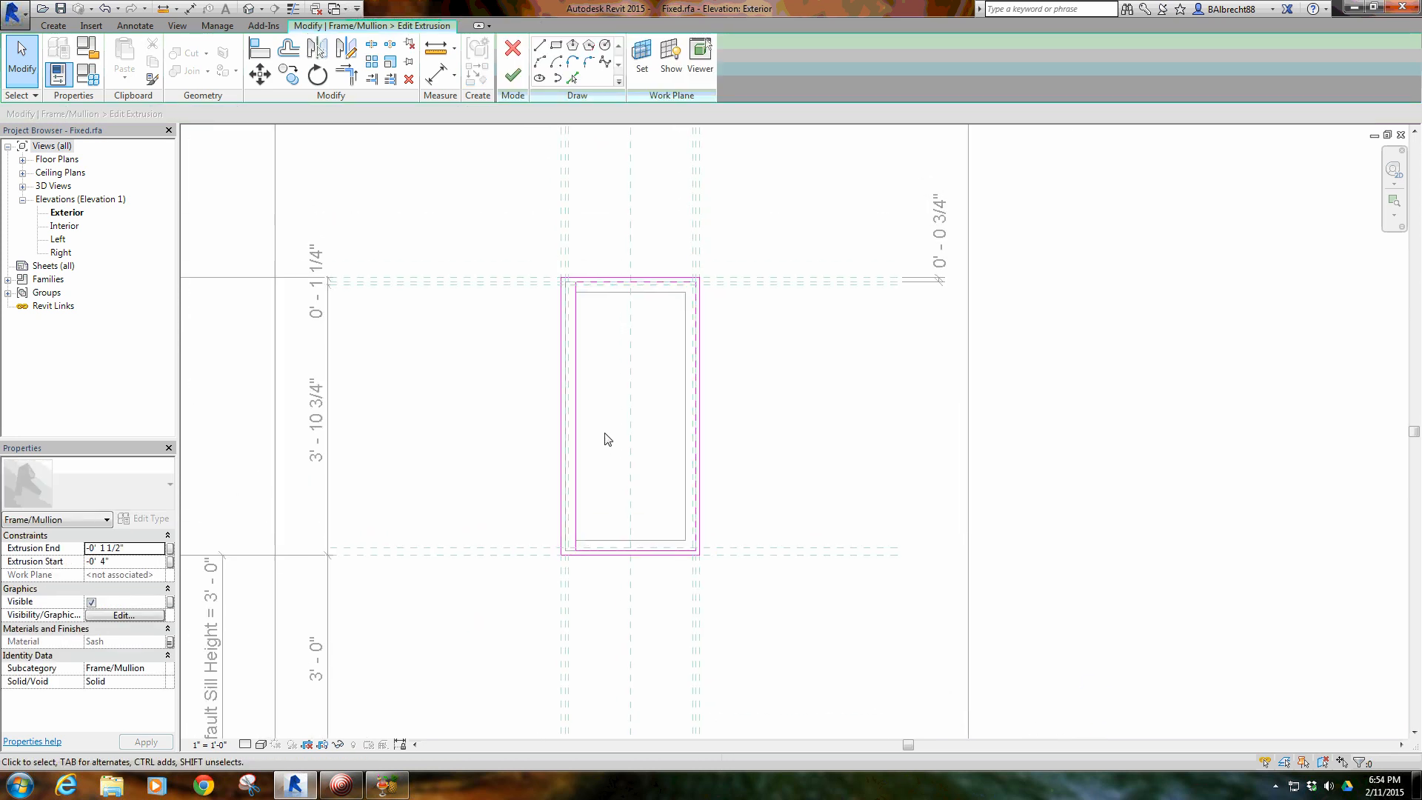
scroll(573, 337, "up", 3)
left_click(571, 335)
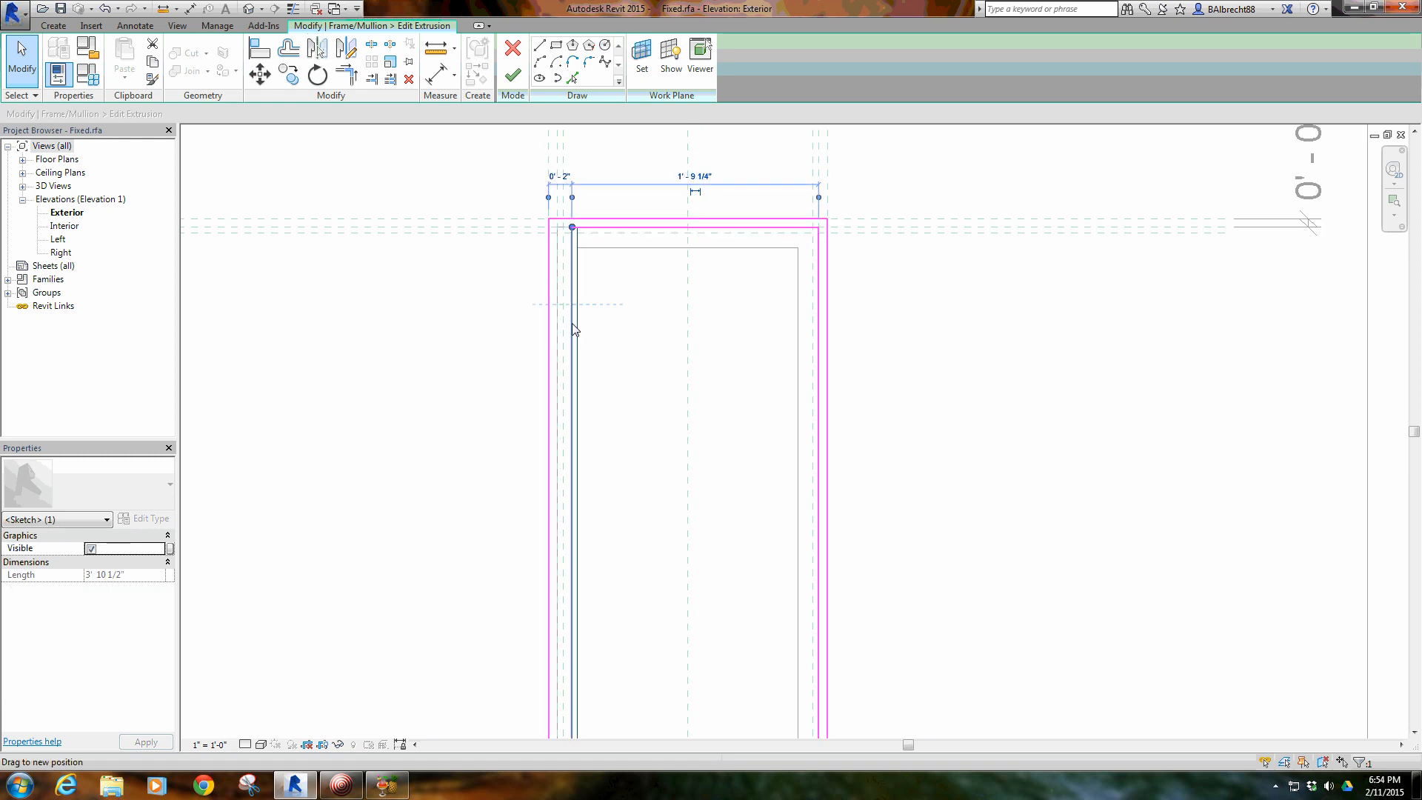
left_click(625, 343)
scroll(588, 327, "down", 1)
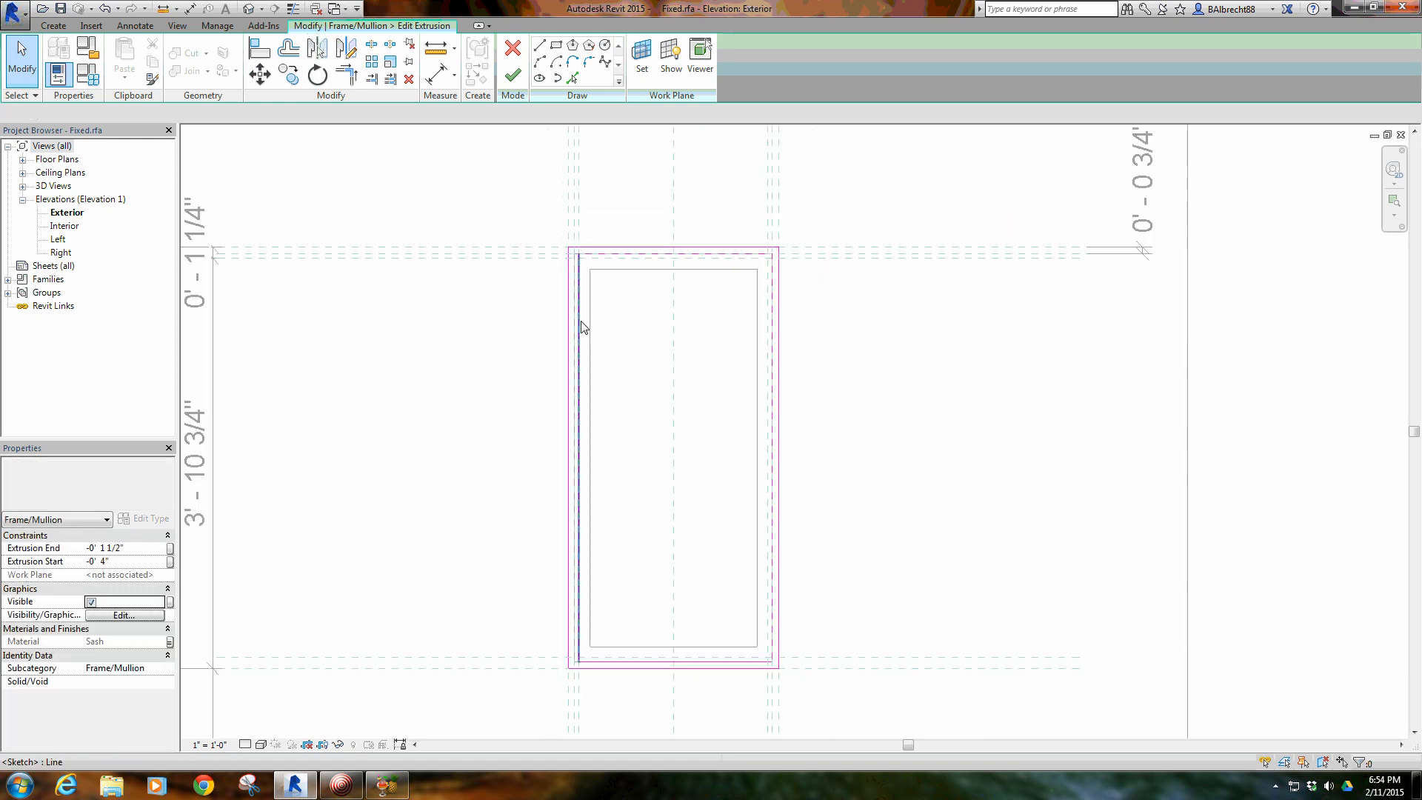
Make the left inner line's temporary dimensions permanent and lock the 1 1/4" segment between the left sketch lines
left_click(674, 240)
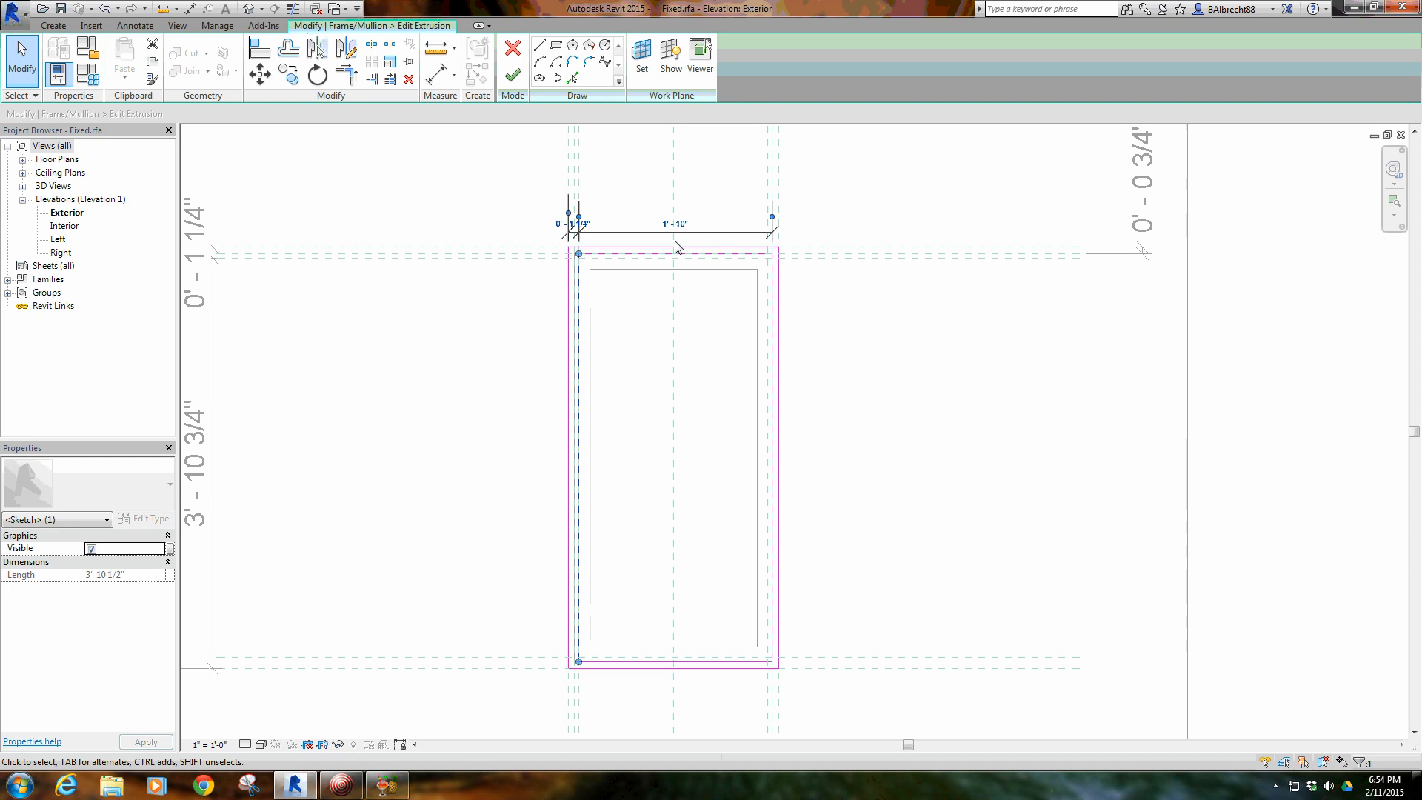
scroll(578, 207, "up", 2)
left_click(587, 246)
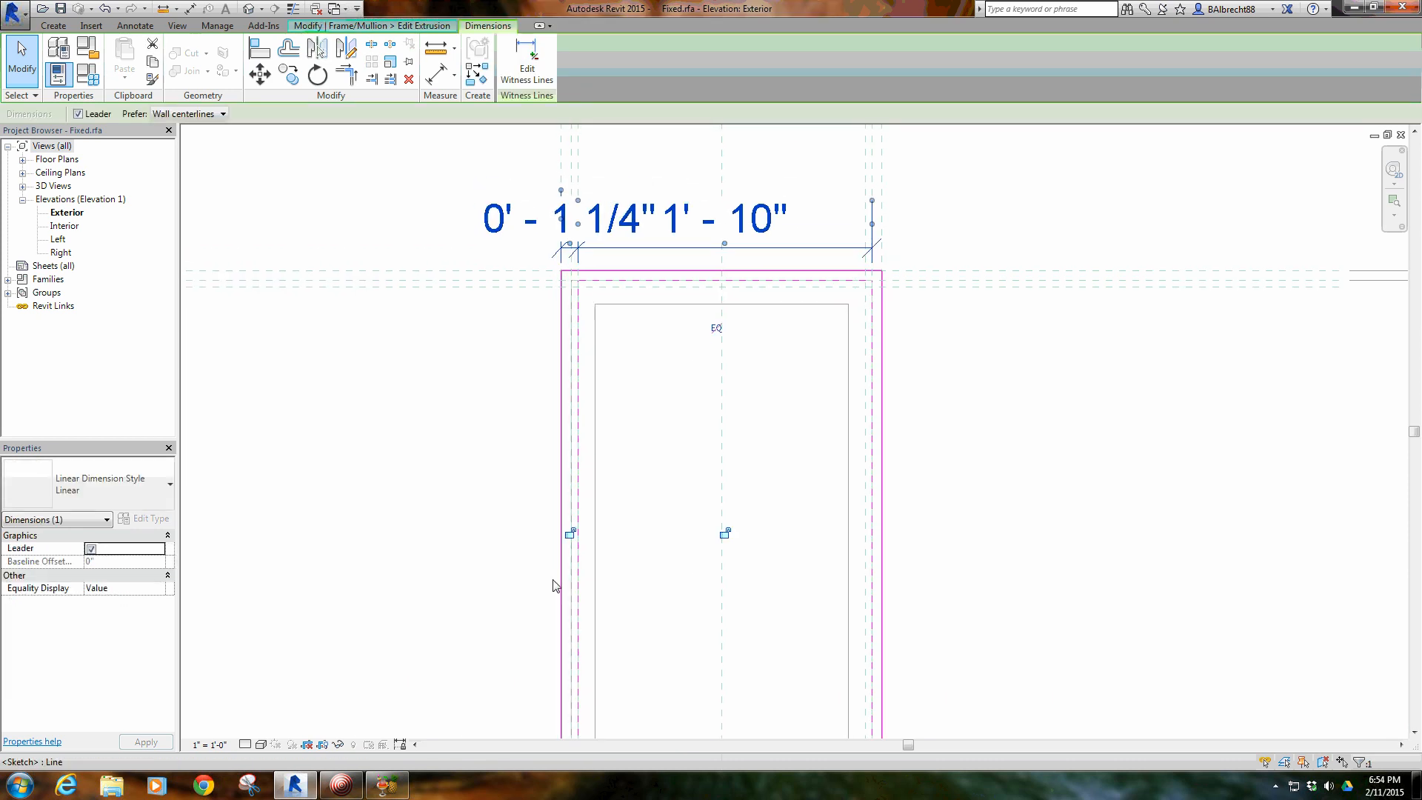
left_click(574, 535)
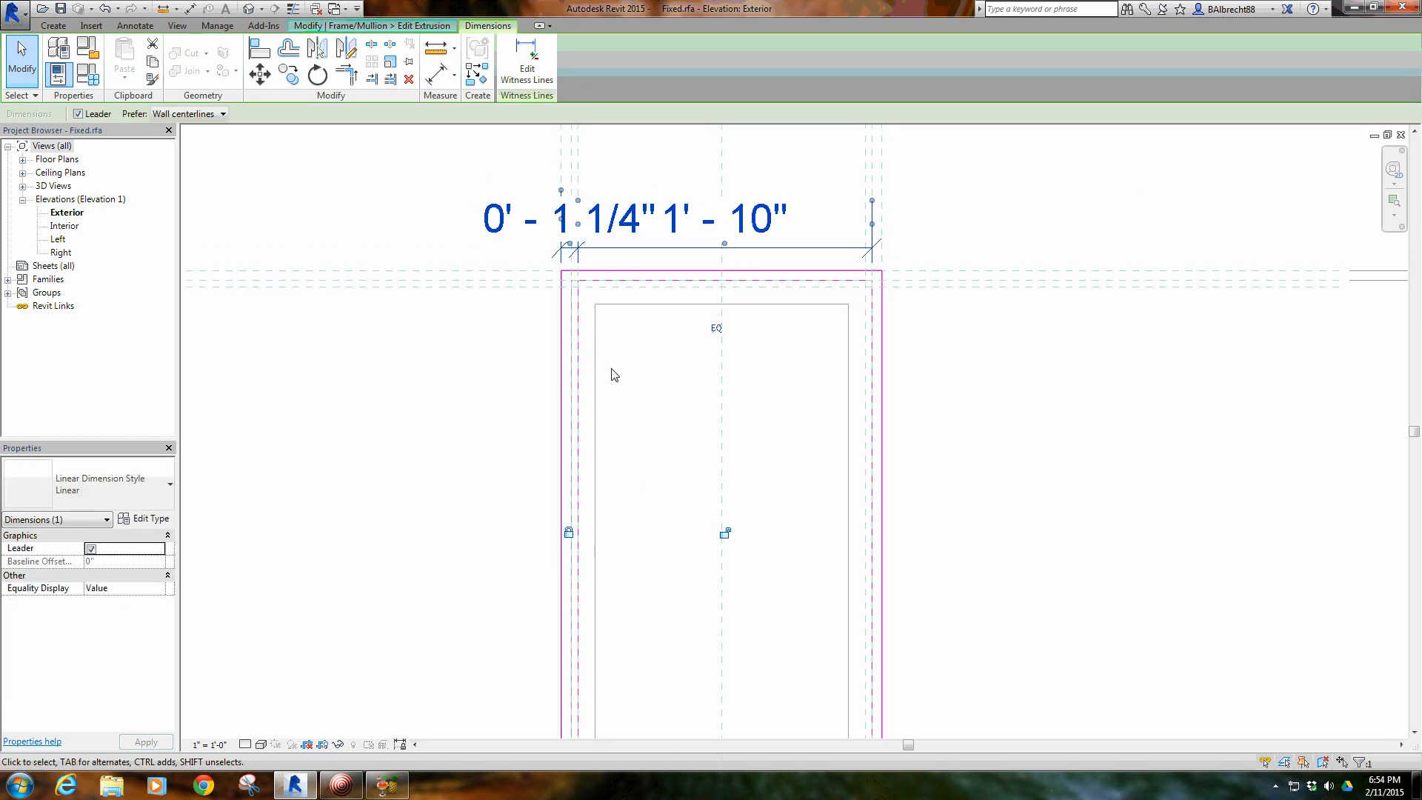
left_click(631, 355)
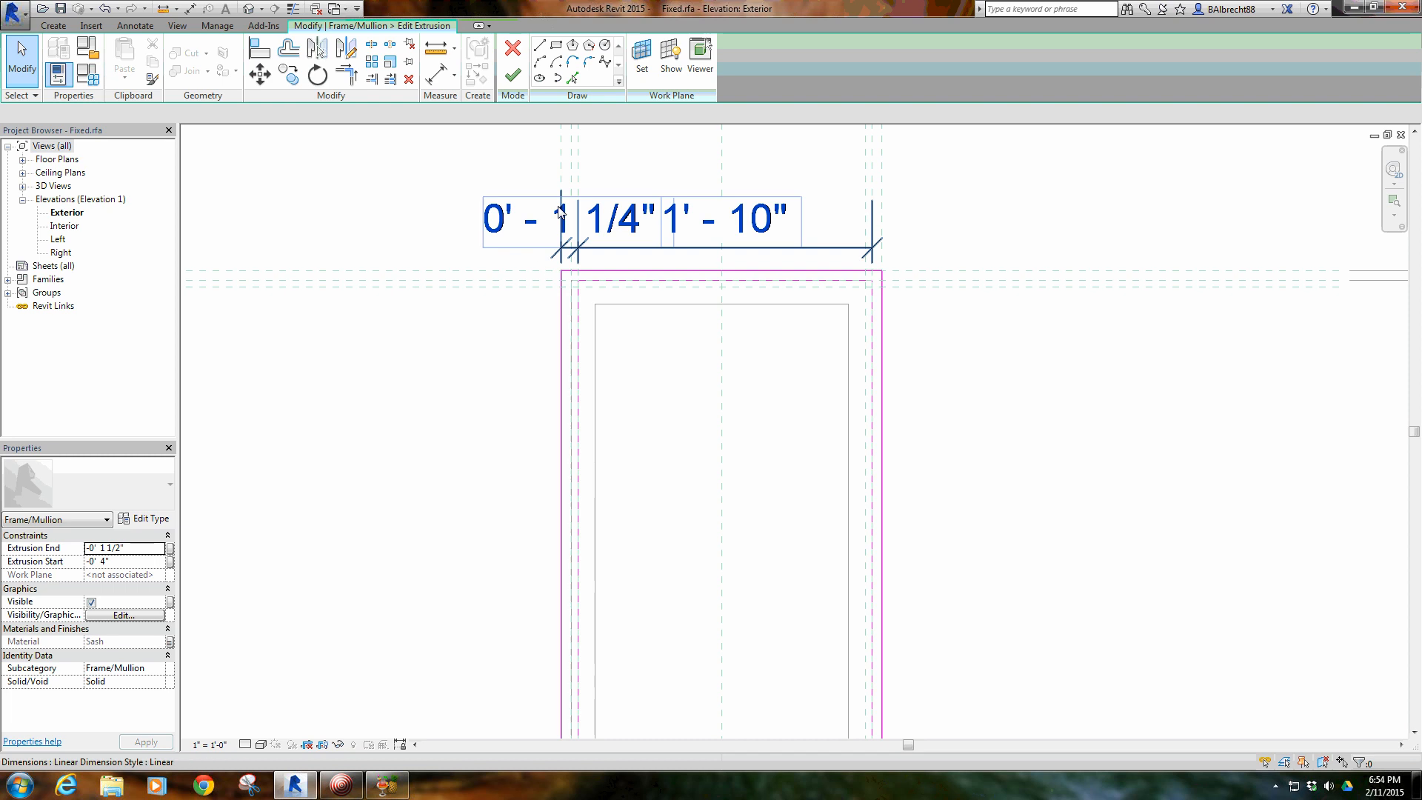
Remove the right inner line's witness line from the dimension string, keeping only the locked segment across the left frame member
left_click(722, 248)
left_click(659, 424)
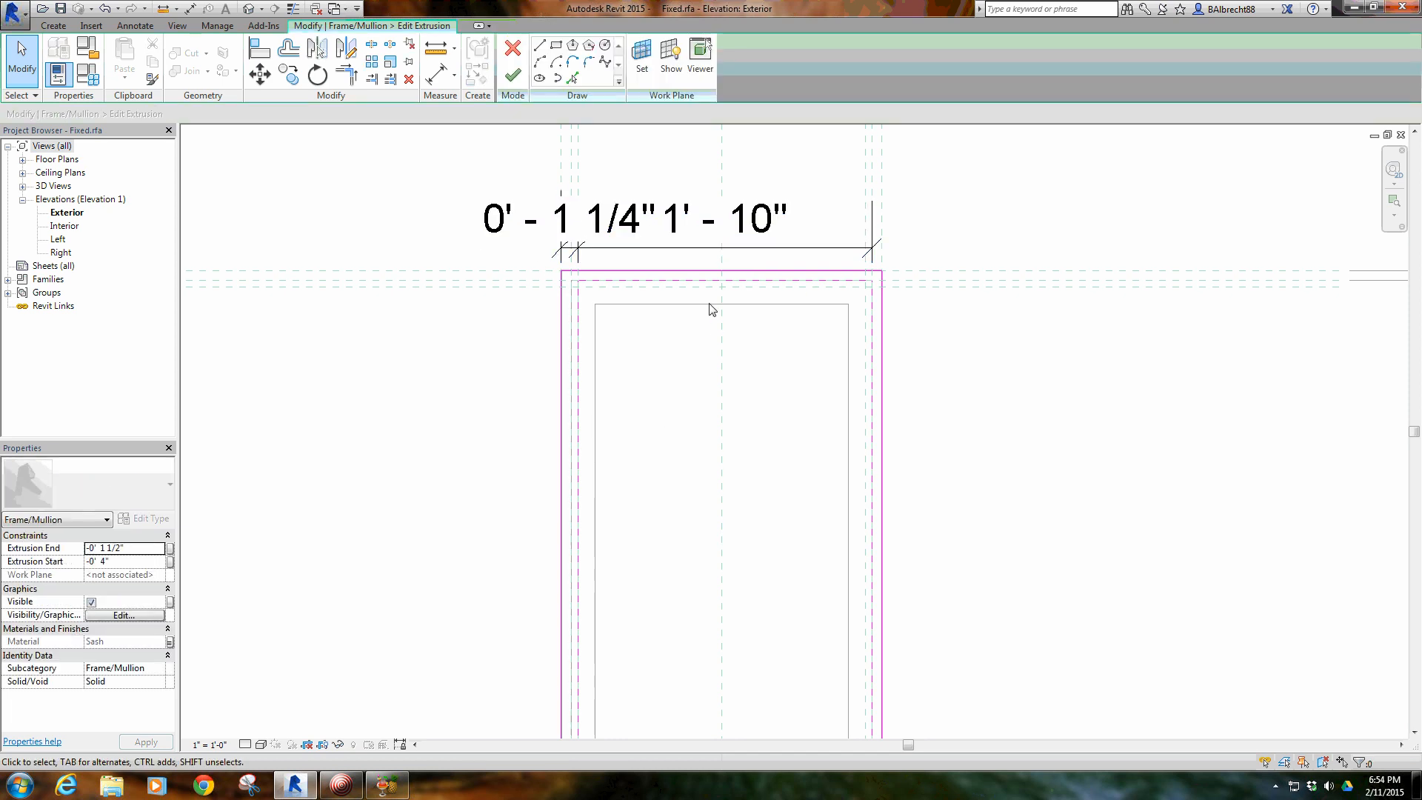
left_click(714, 247)
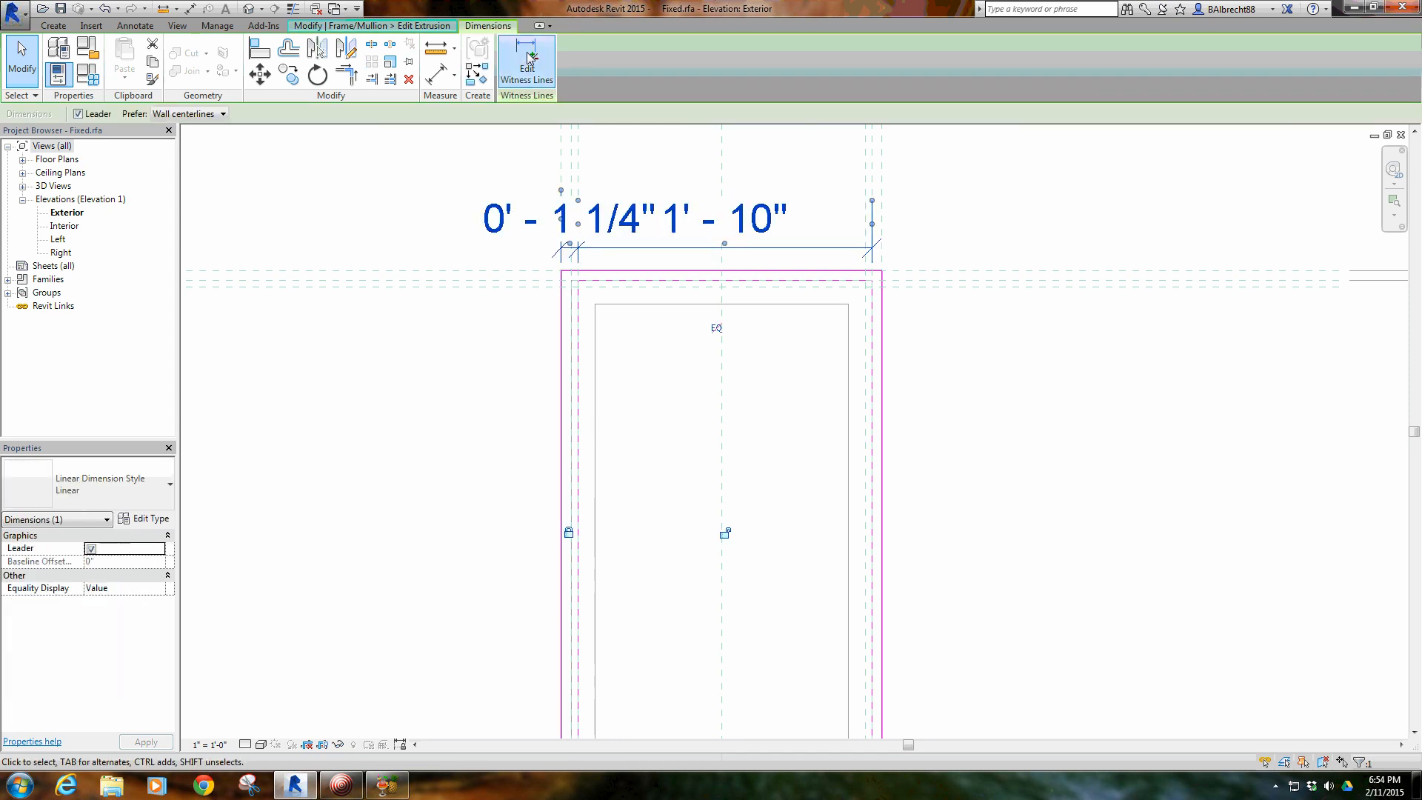
left_click(873, 252)
left_click(872, 252)
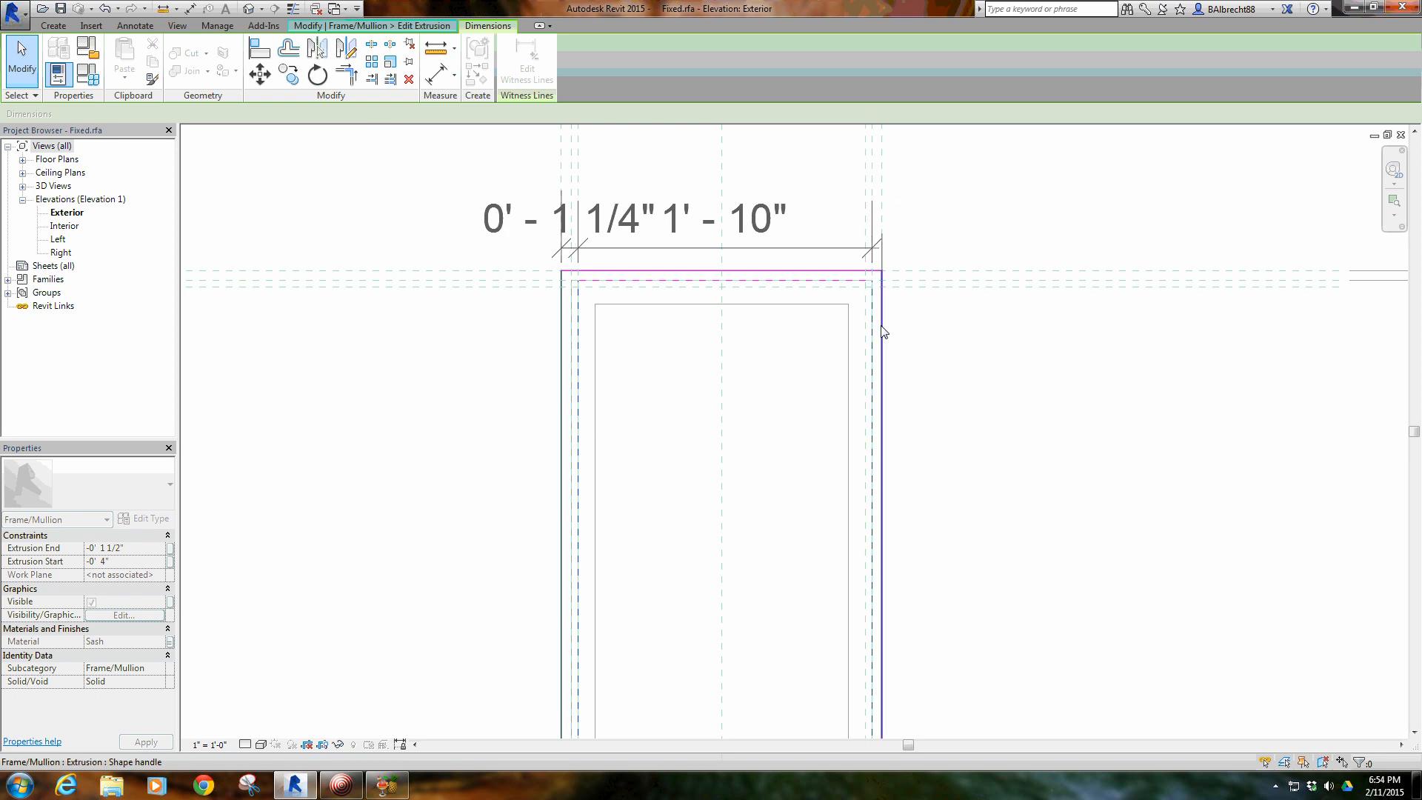
left_click(868, 342)
left_click(750, 379)
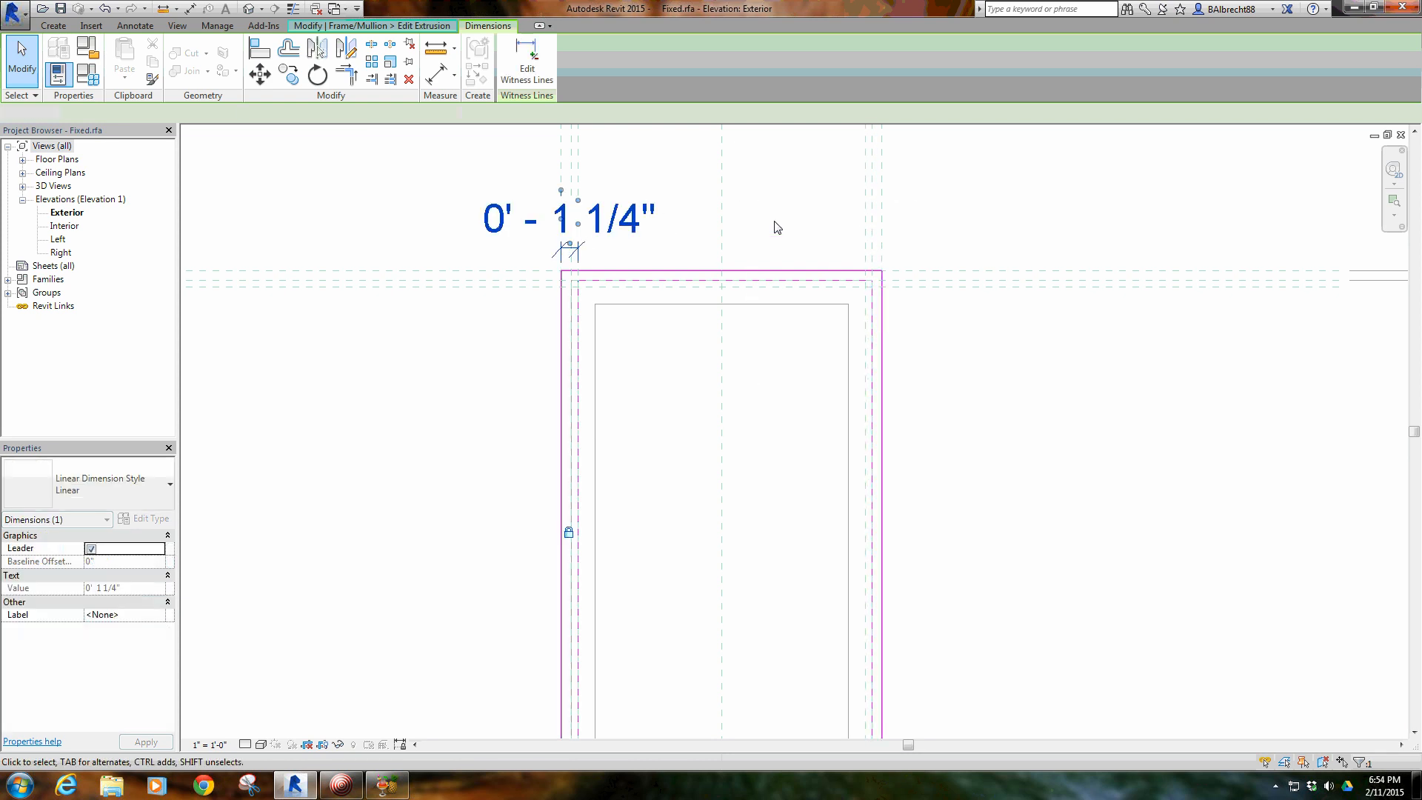
left_click(777, 224)
Examine the locked dimension of the left frame member together with the sketch lines it constrains
scroll(799, 233, "down", 2)
middle_click_drag(800, 235, 780, 302)
left_click(665, 290)
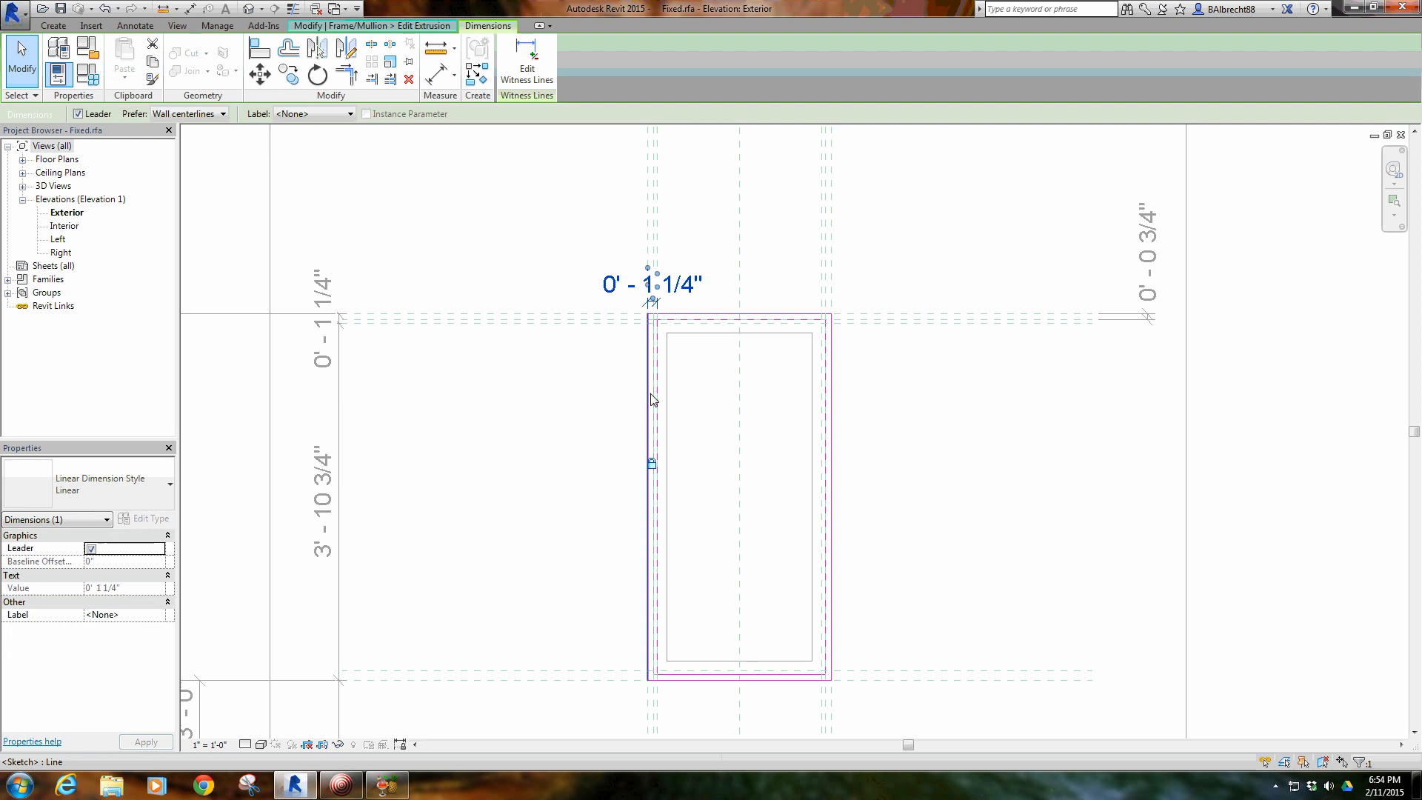
left_click(655, 466)
left_click(718, 378)
scroll(635, 351, "up", 1)
scroll(670, 338, "up", 2)
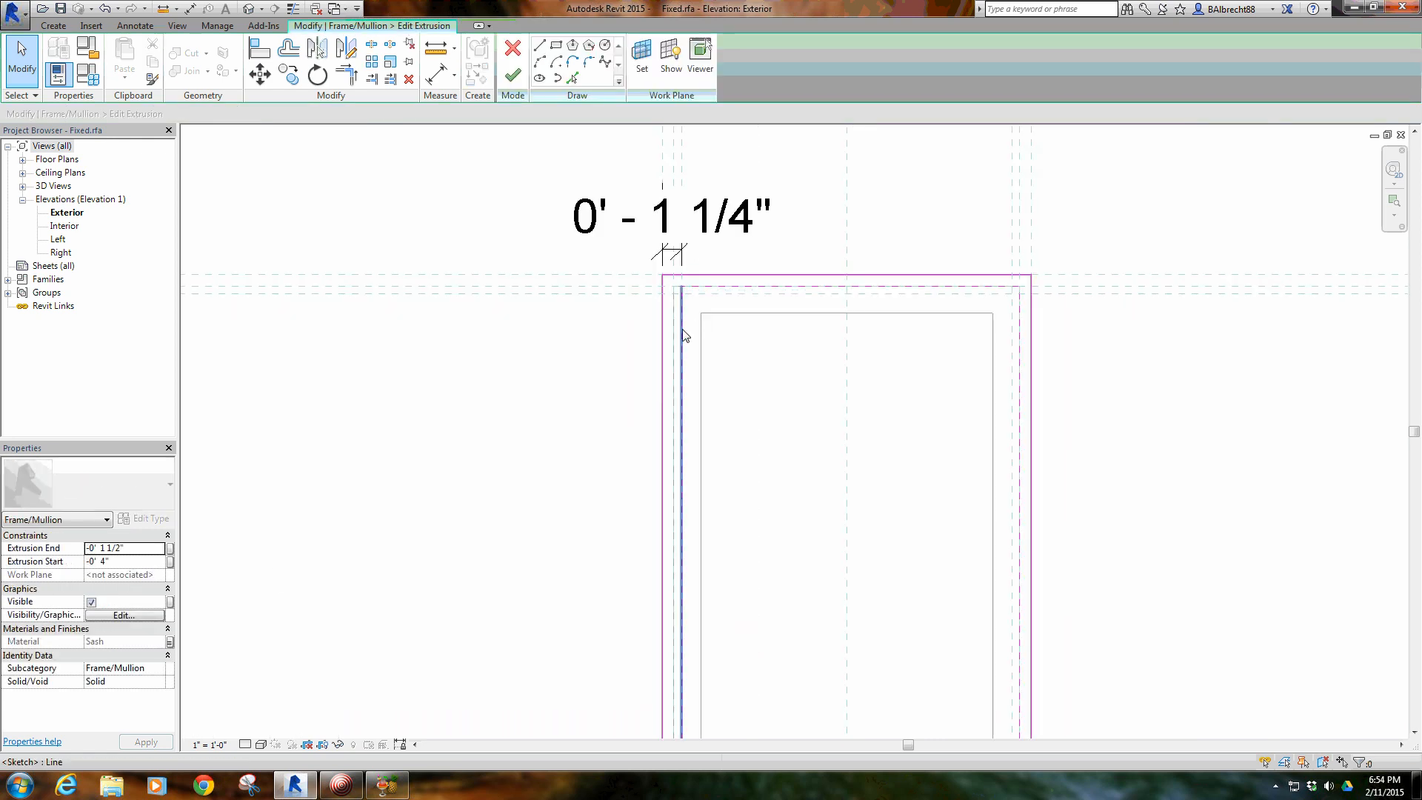
left_click(663, 338)
scroll(787, 470, "down", 3)
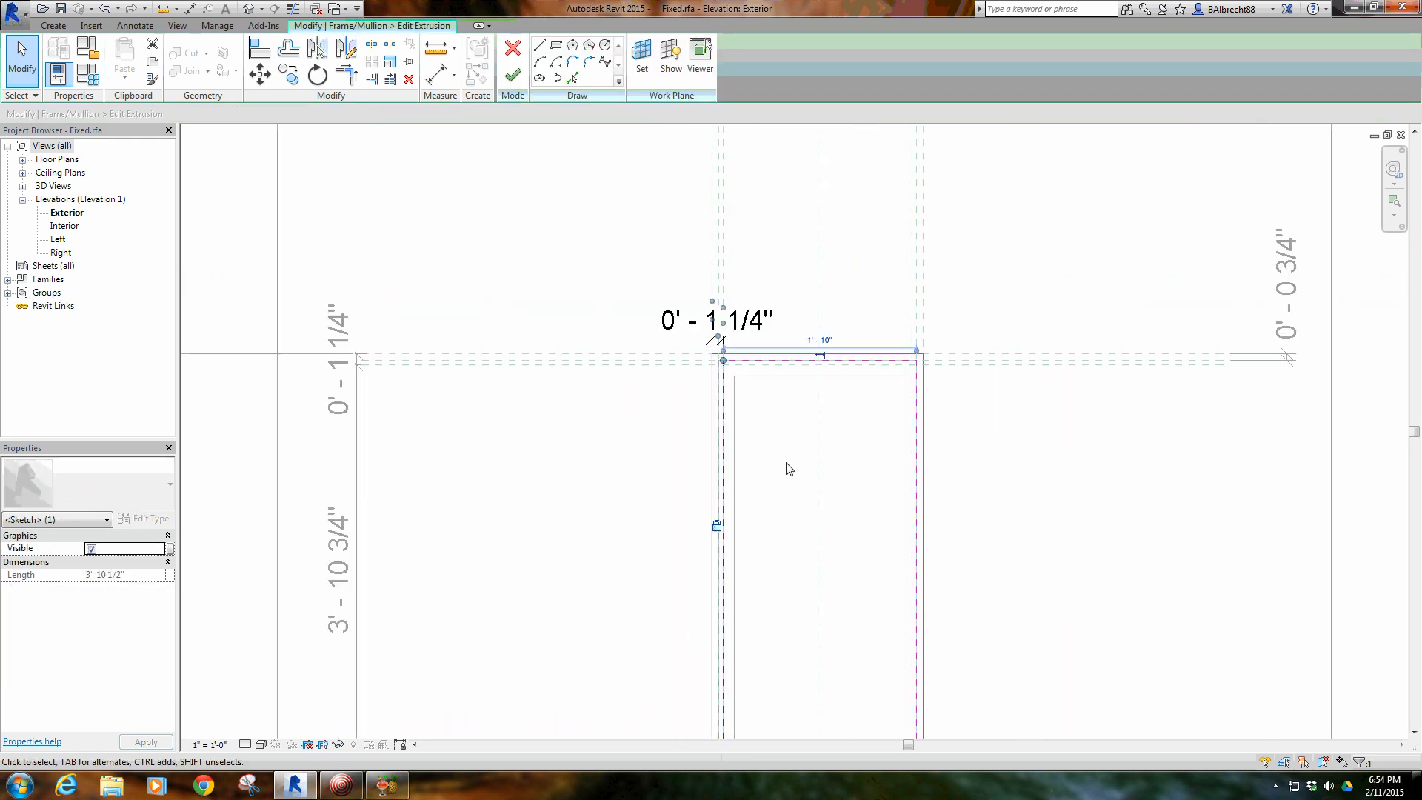
middle_click_drag(788, 470, 676, 429)
left_click(681, 450)
middle_click_drag(680, 227, 660, 247)
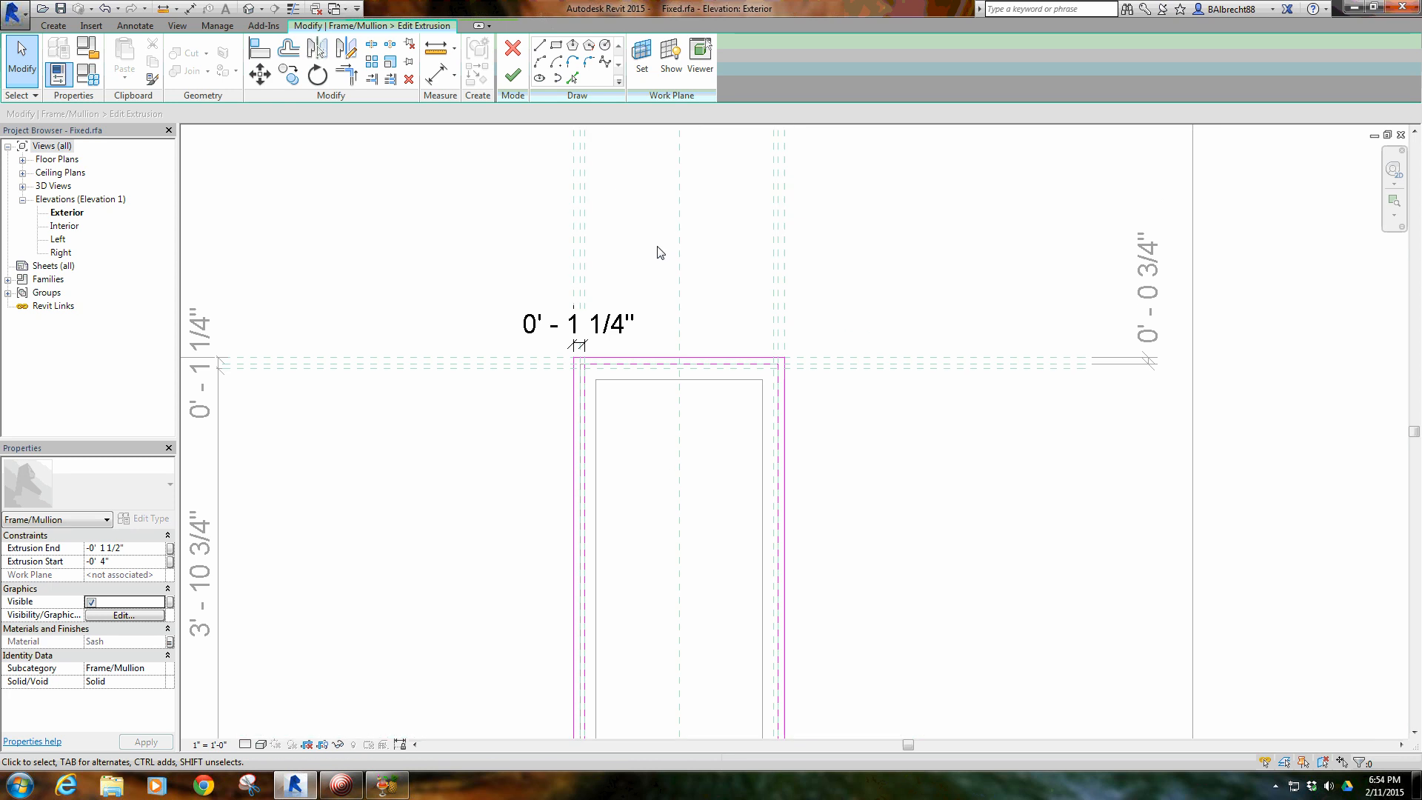
middle_click_drag(660, 445, 683, 329)
scroll(684, 329, "down", 4)
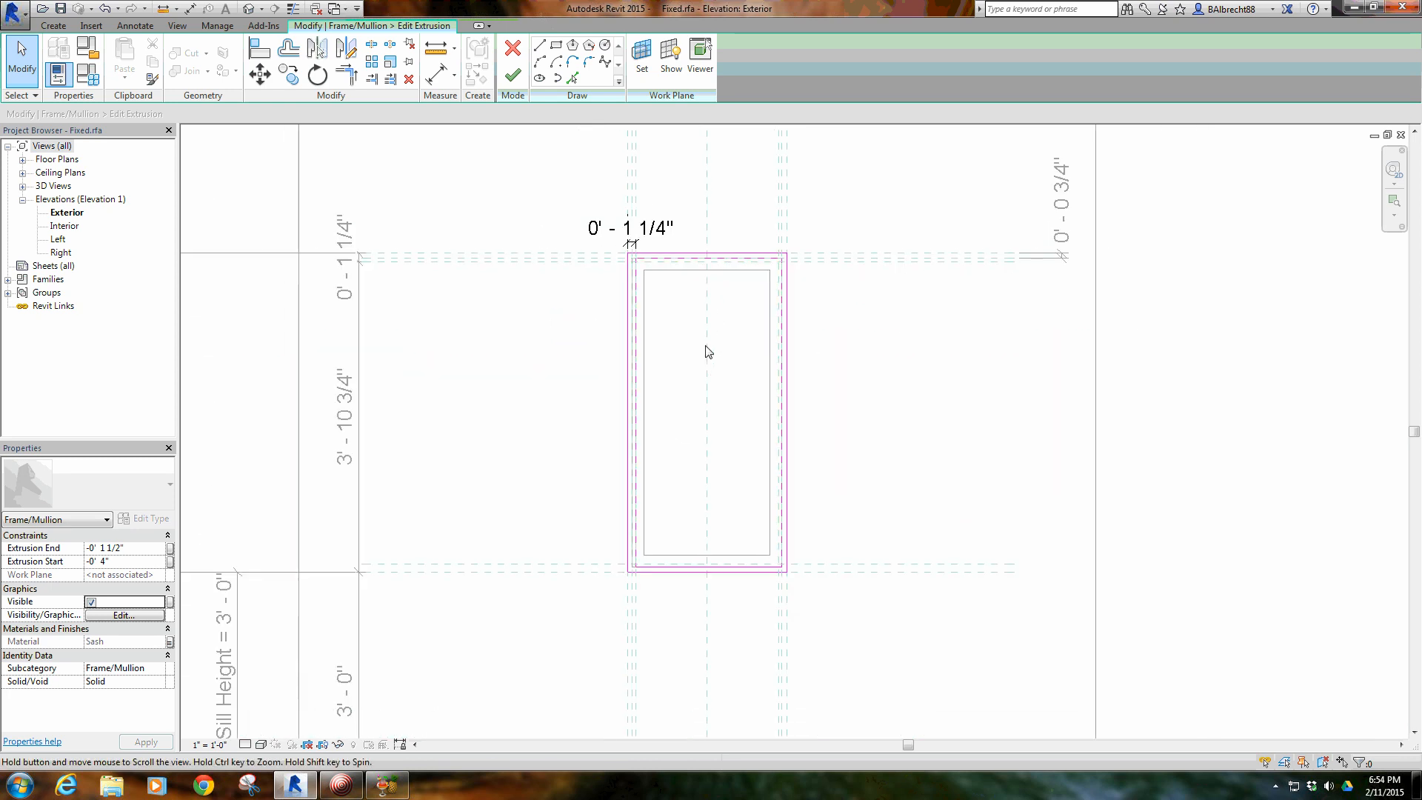
mouse_move(787, 368)
middle_mouse_down()
mouse_move(797, 460)
mouse_move(810, 435)
mouse_move(775, 465)
middle_mouse_up()
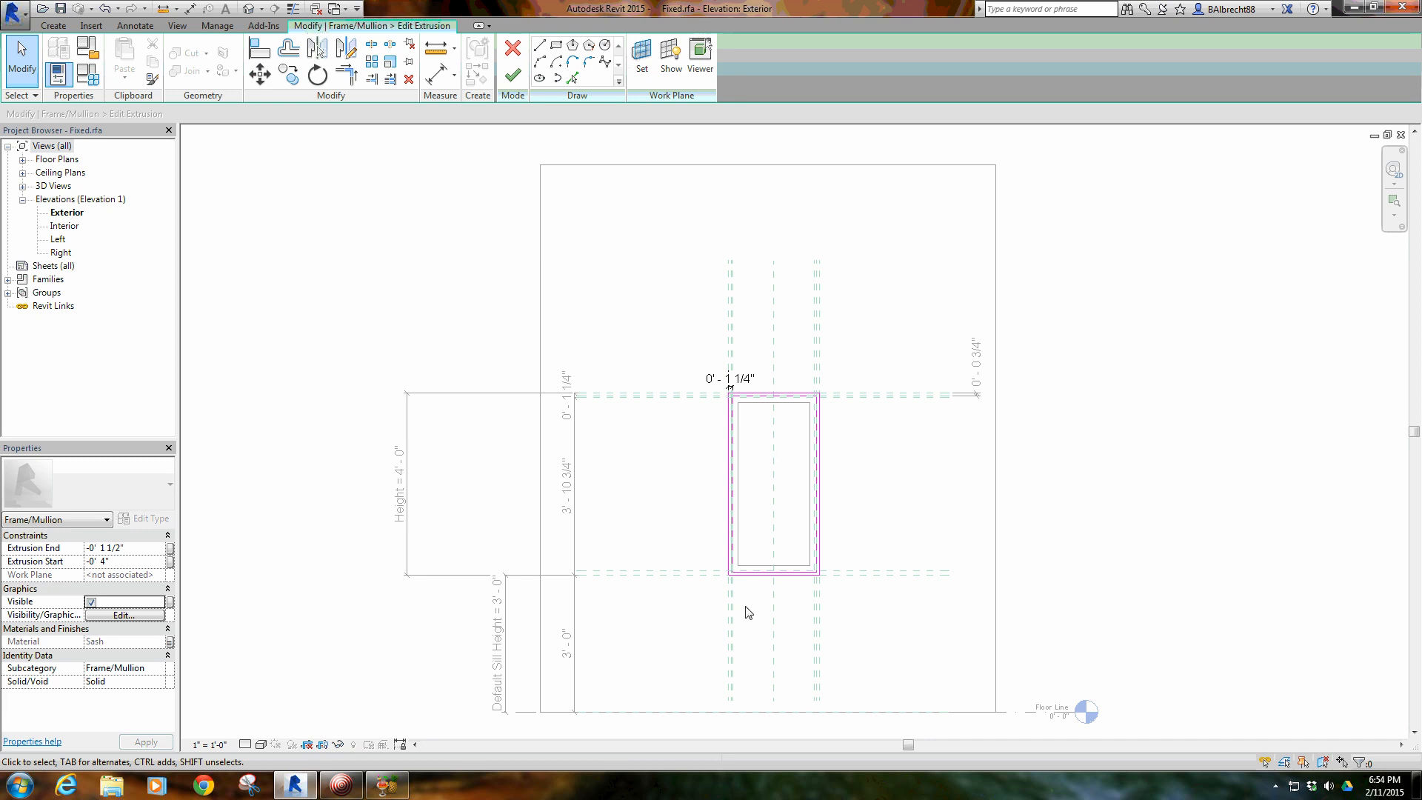
middle_click_drag(651, 486, 624, 483)
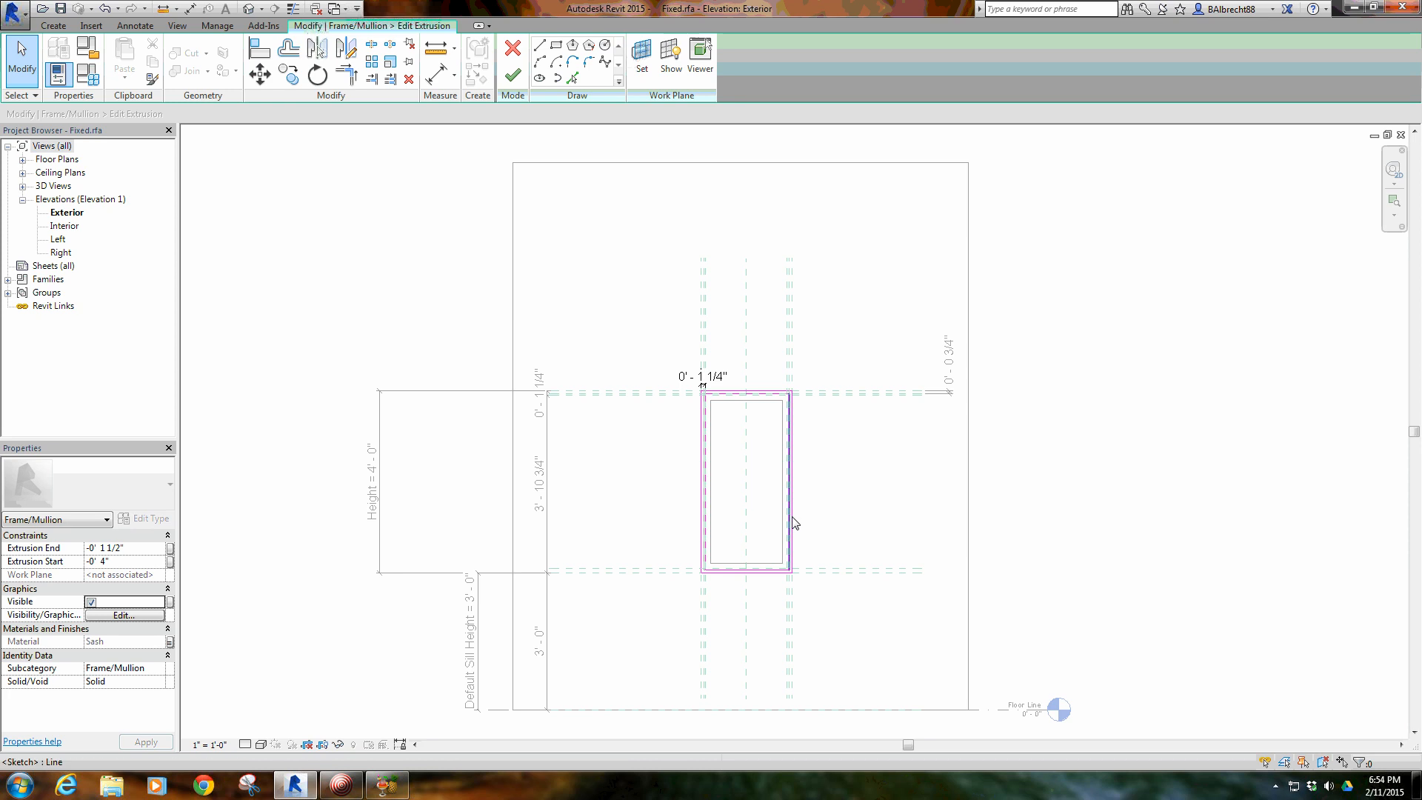
middle_click_drag(753, 502, 699, 455)
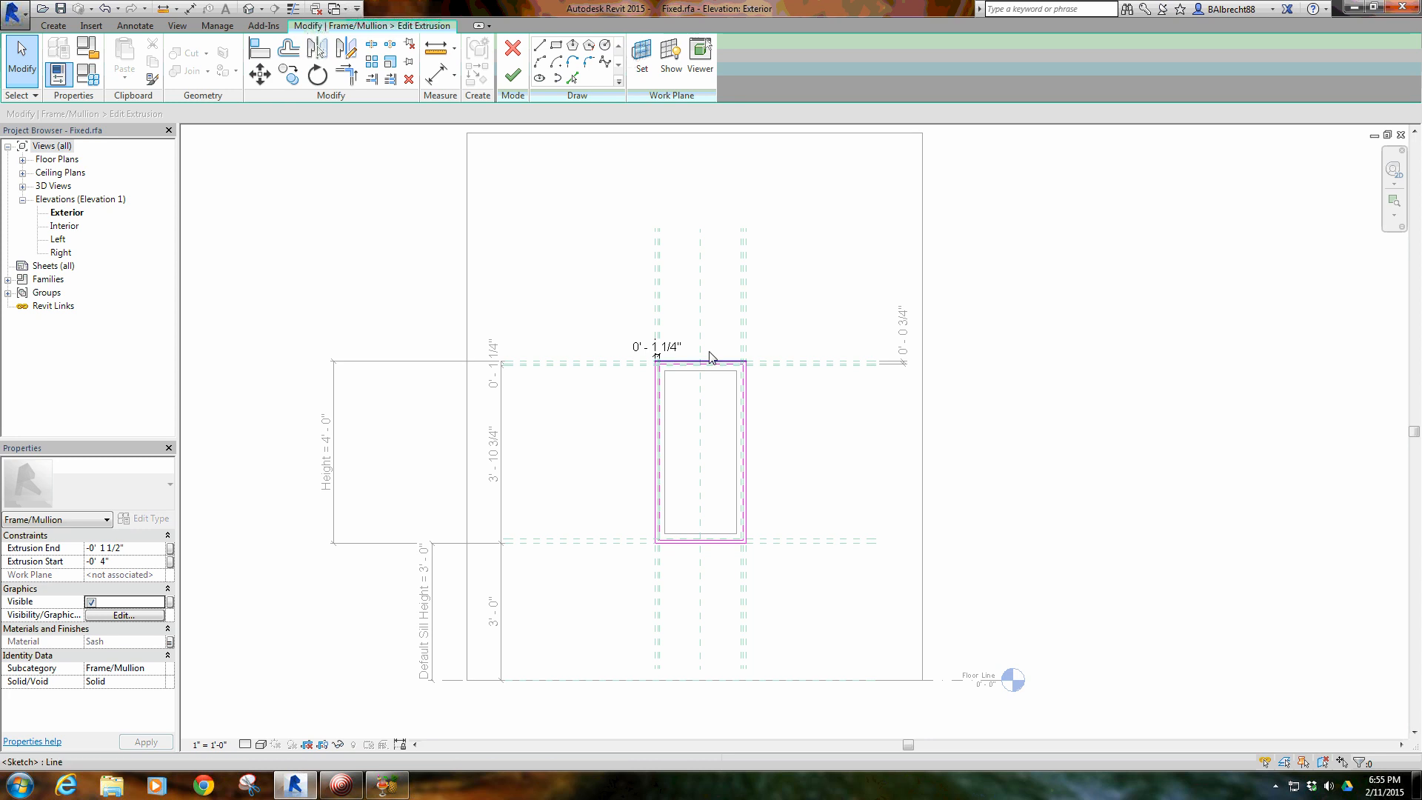
middle_click_drag(692, 440, 688, 438)
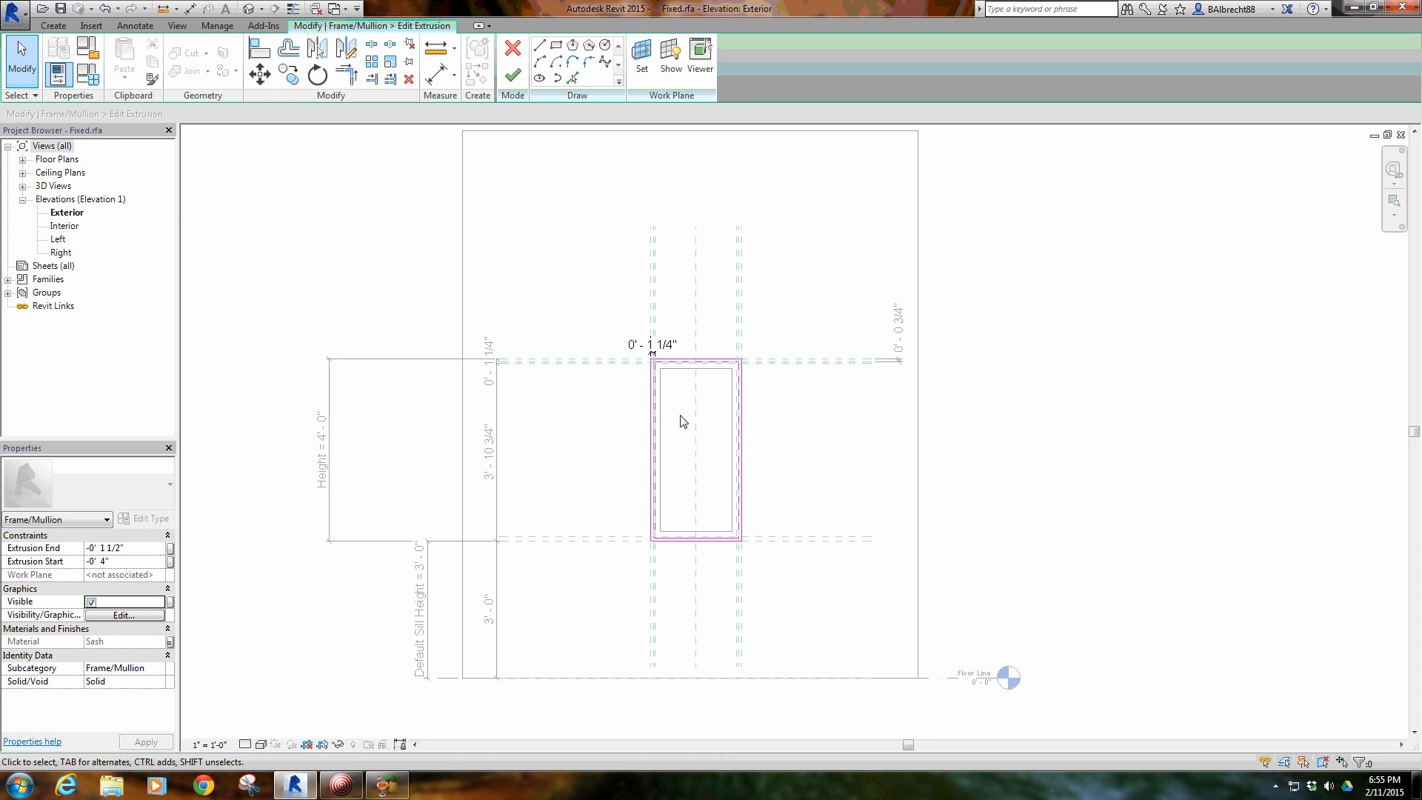
right_click(682, 422)
key("Escape")
scroll(685, 452, "up", 4)
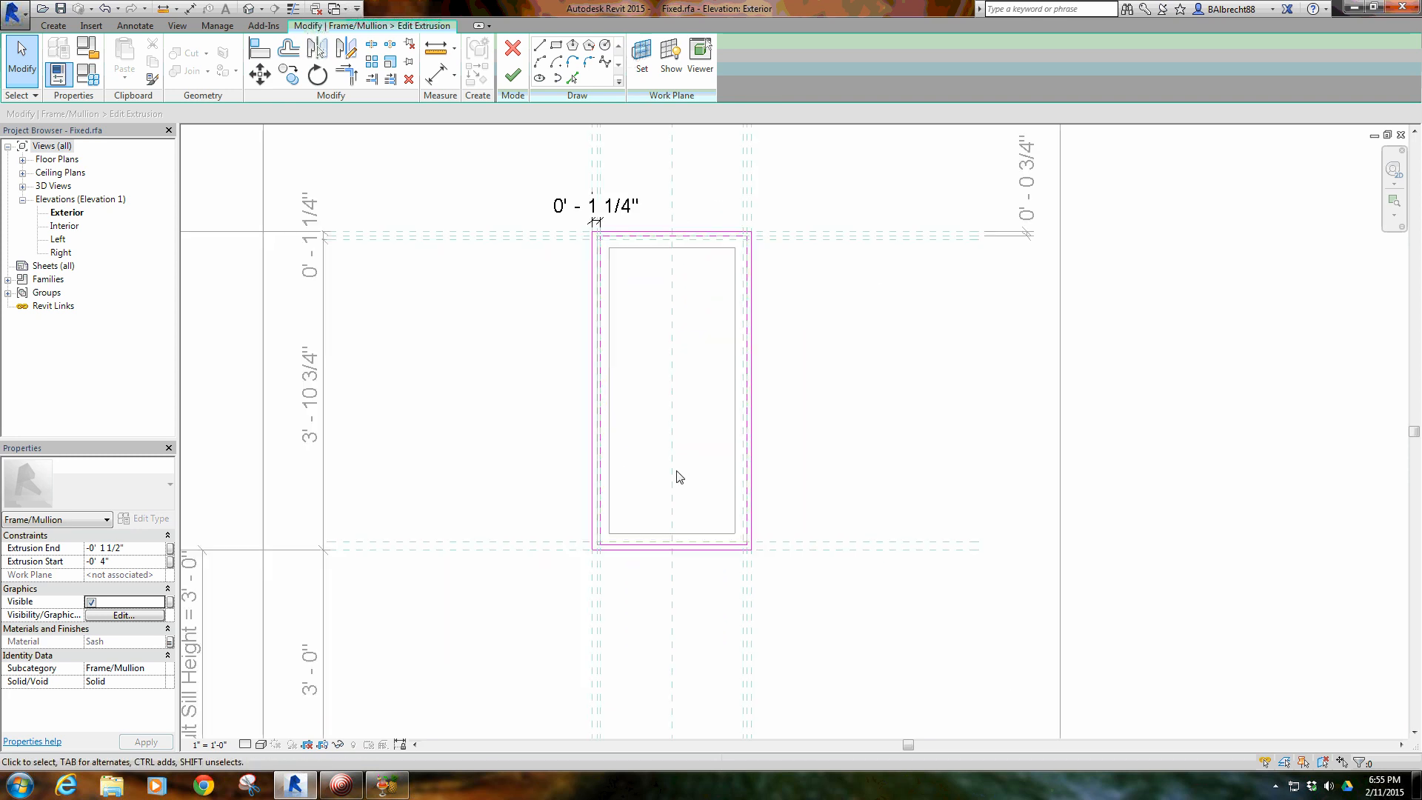
scroll(644, 458, "down", 3)
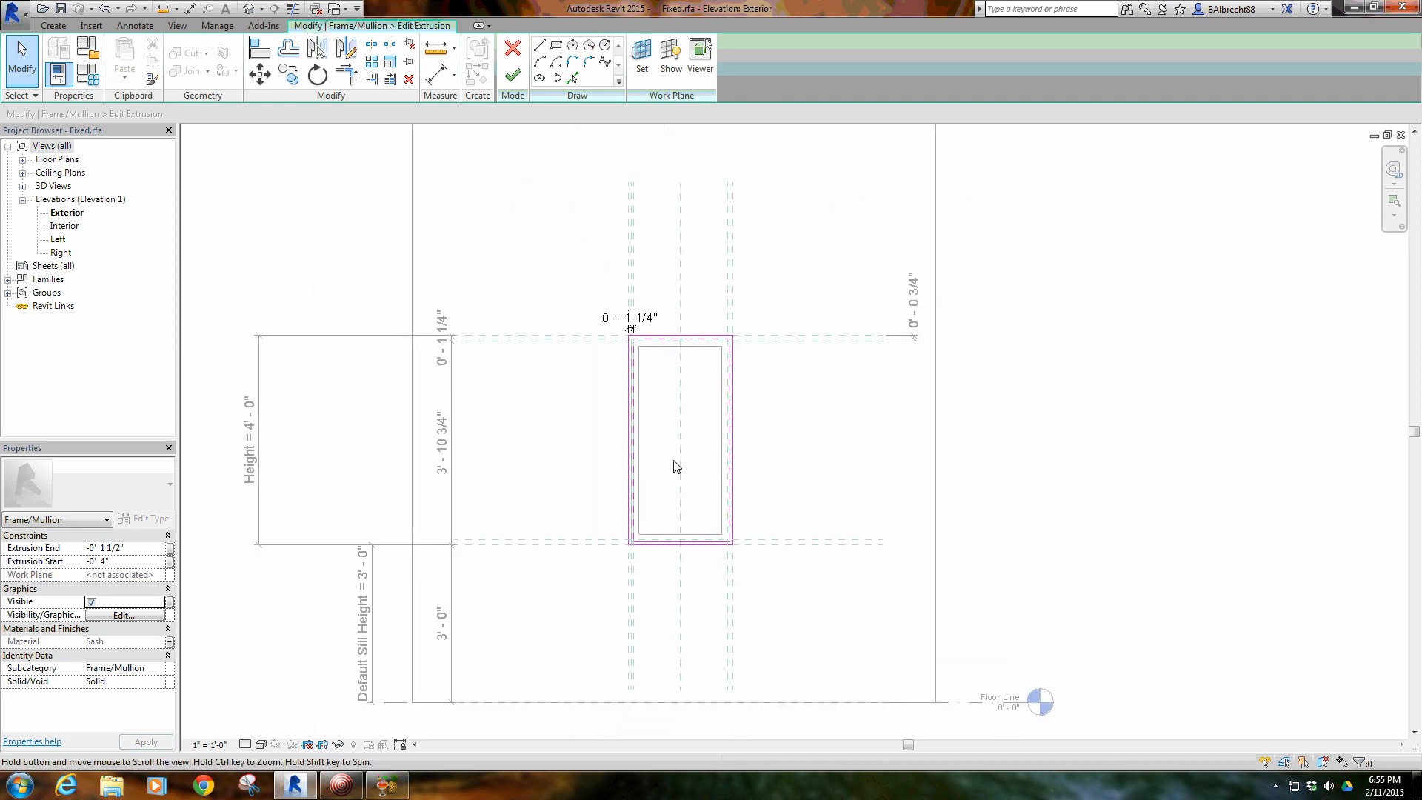
Finish editing the frame extrusion's sketch and deselect the frame
left_click(512, 75)
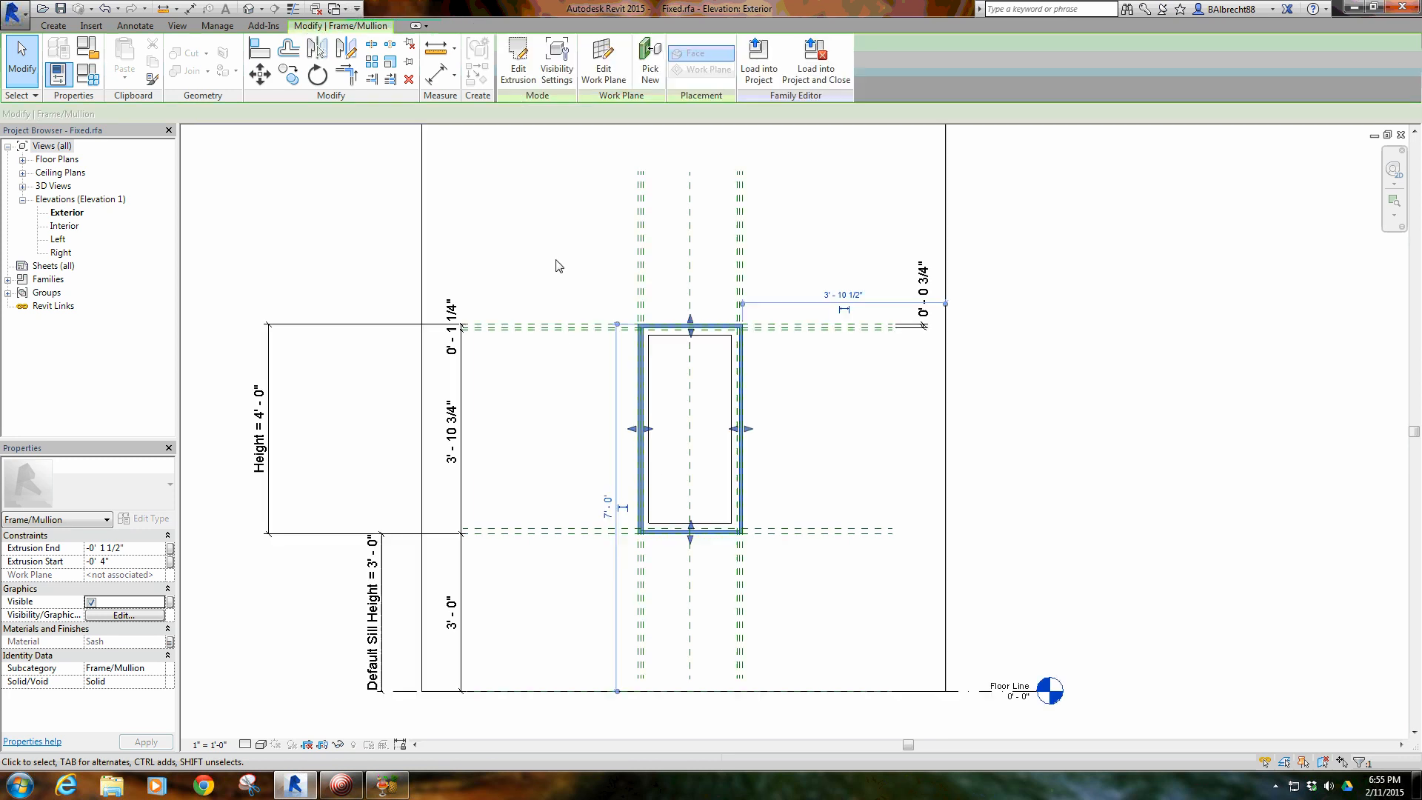
scroll(663, 456, "down", 2)
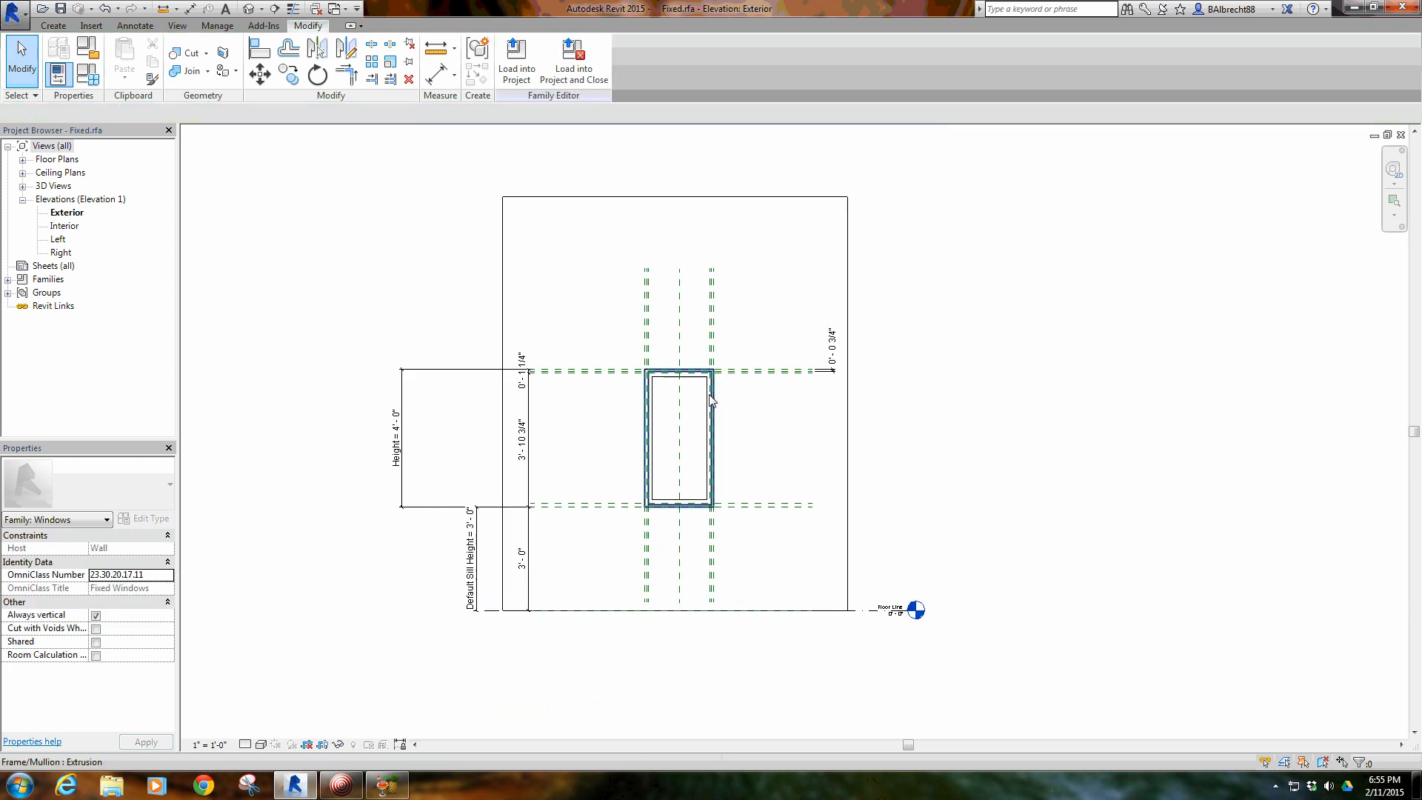
scroll(734, 467, "up", 2)
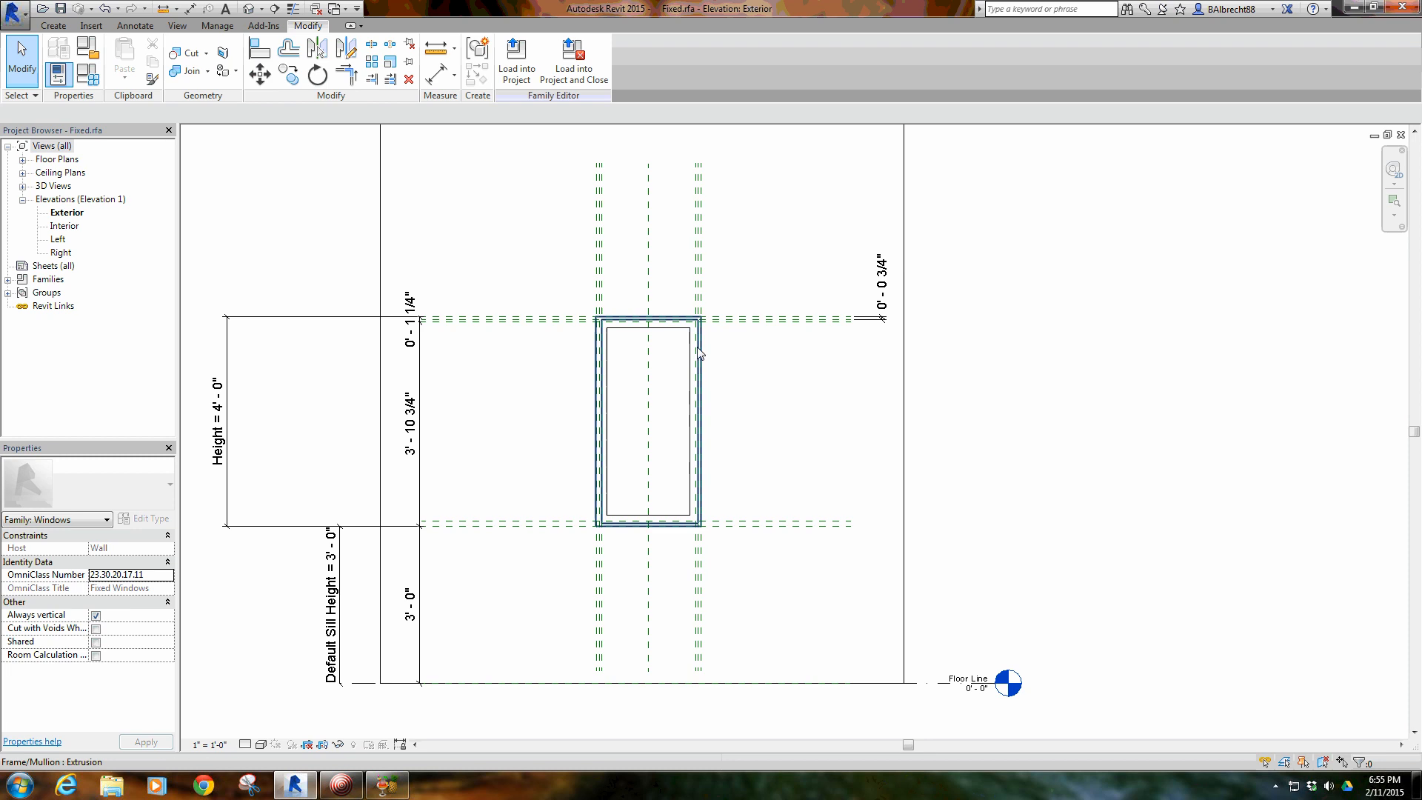
Close the Fixed window family and return to the project
left_click(23, 16)
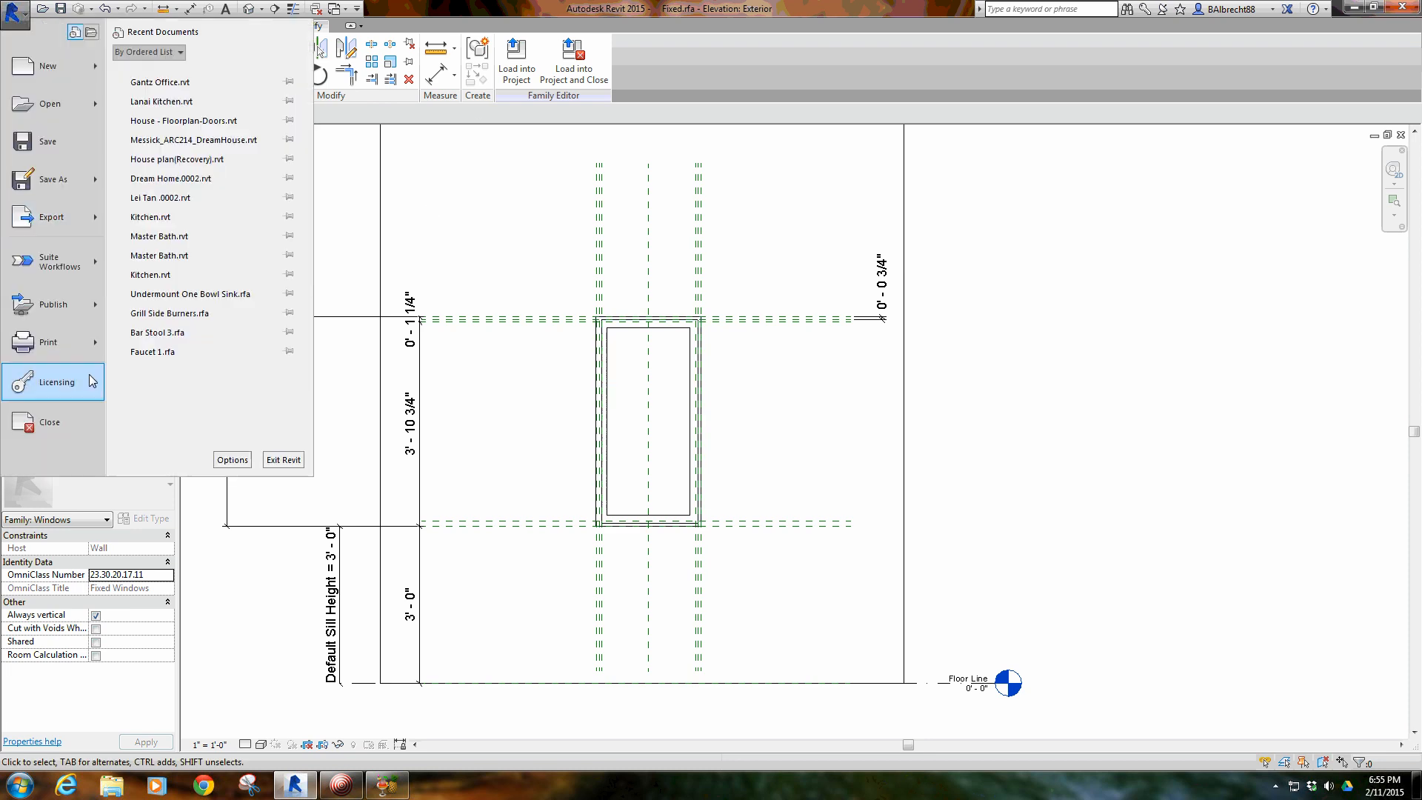
left_click(51, 452)
left_click(745, 394)
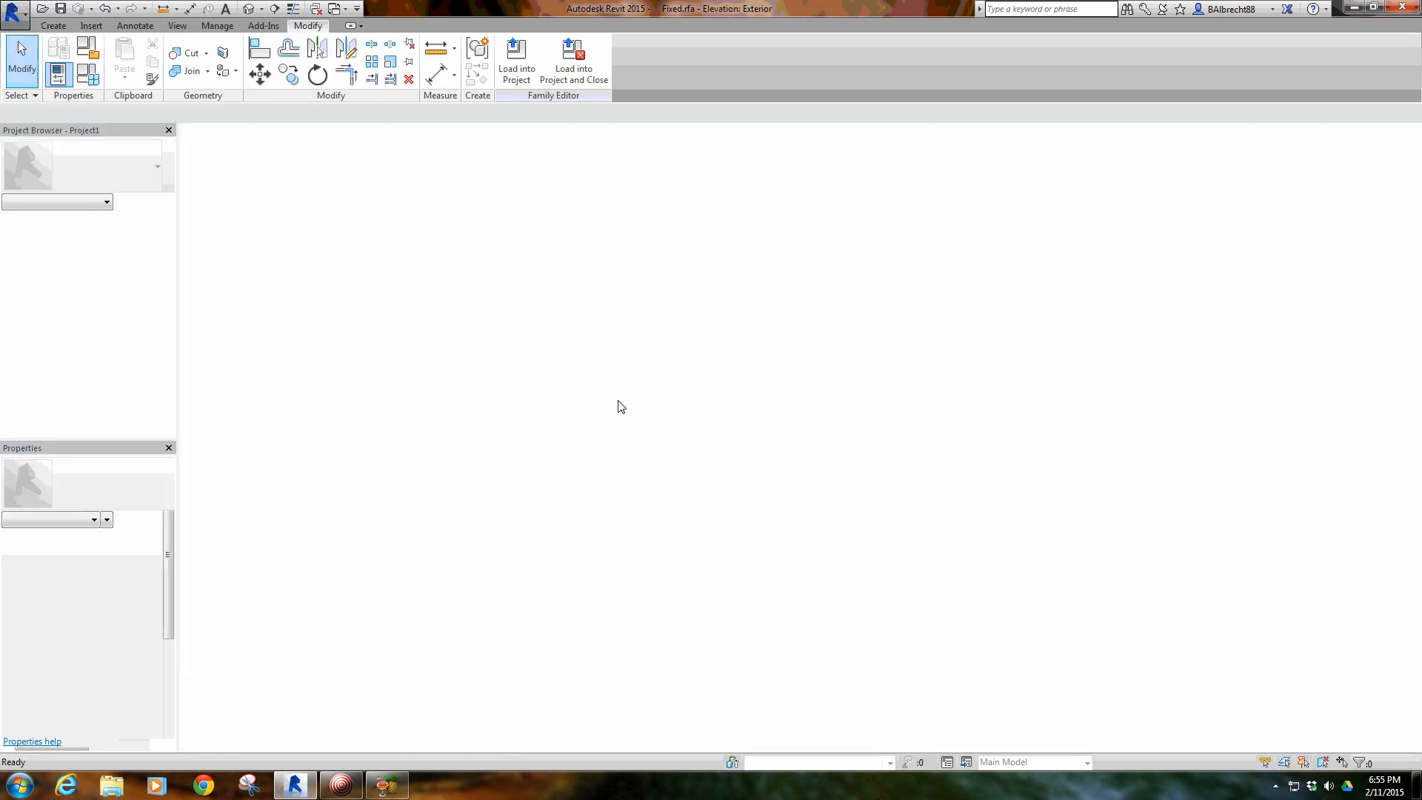
Open the Level 1 floor plan and stretch the wall's left end farther outward, away from the window
left_click(65, 186)
double_click(68, 188)
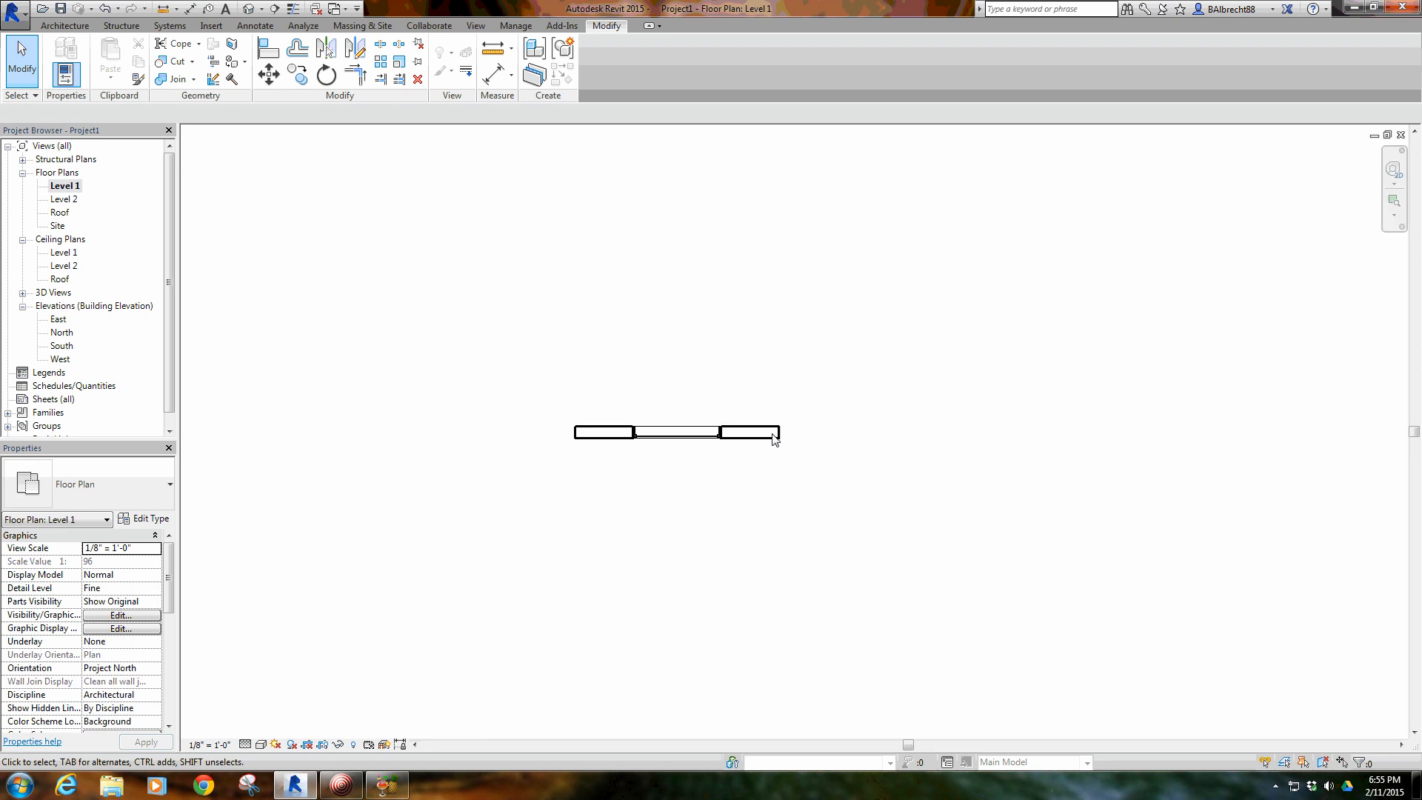
left_click(593, 431)
left_click_drag(540, 431, 415, 430)
Place one Desk 60" x 30" component in the open area above the wall and end placement
left_click(65, 26)
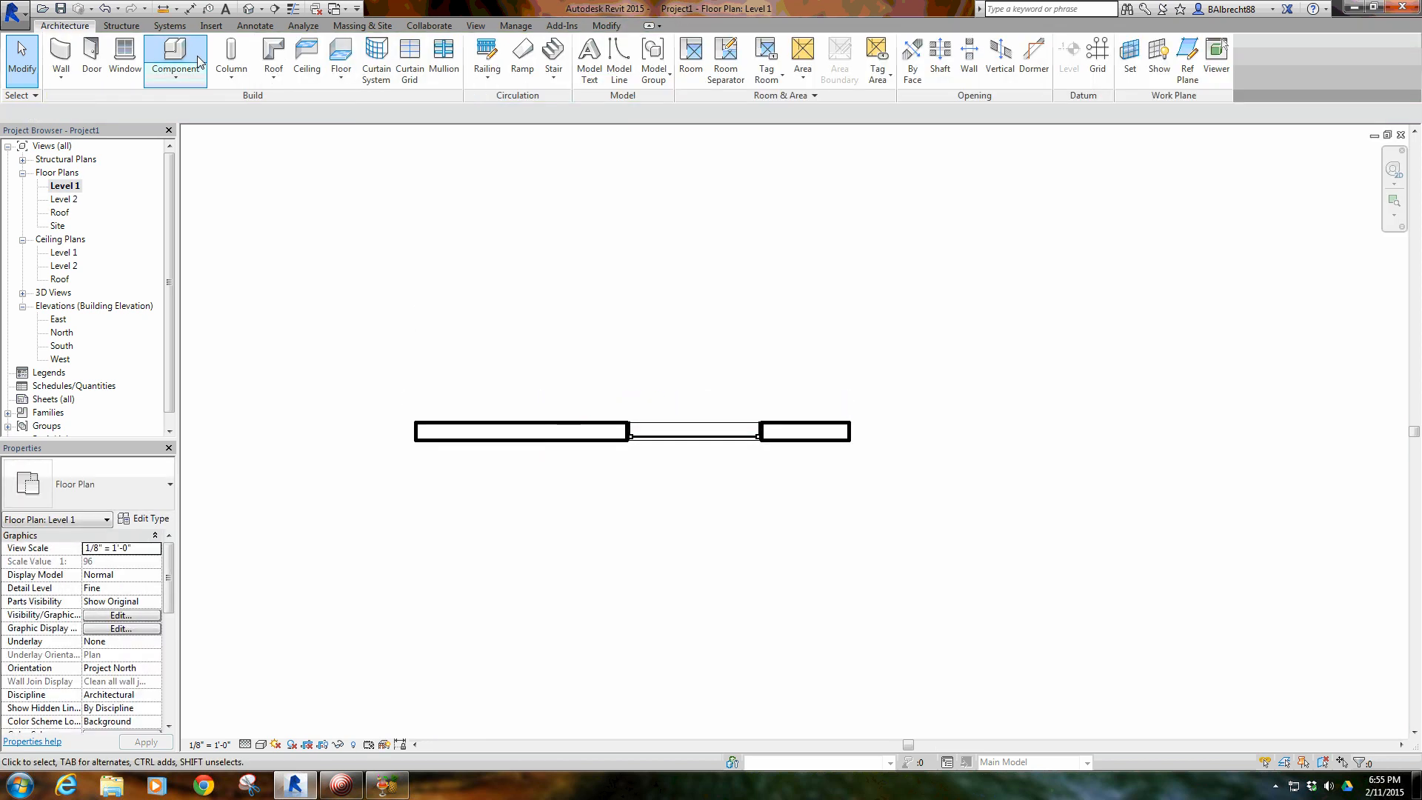
left_click(141, 59)
left_click(126, 478)
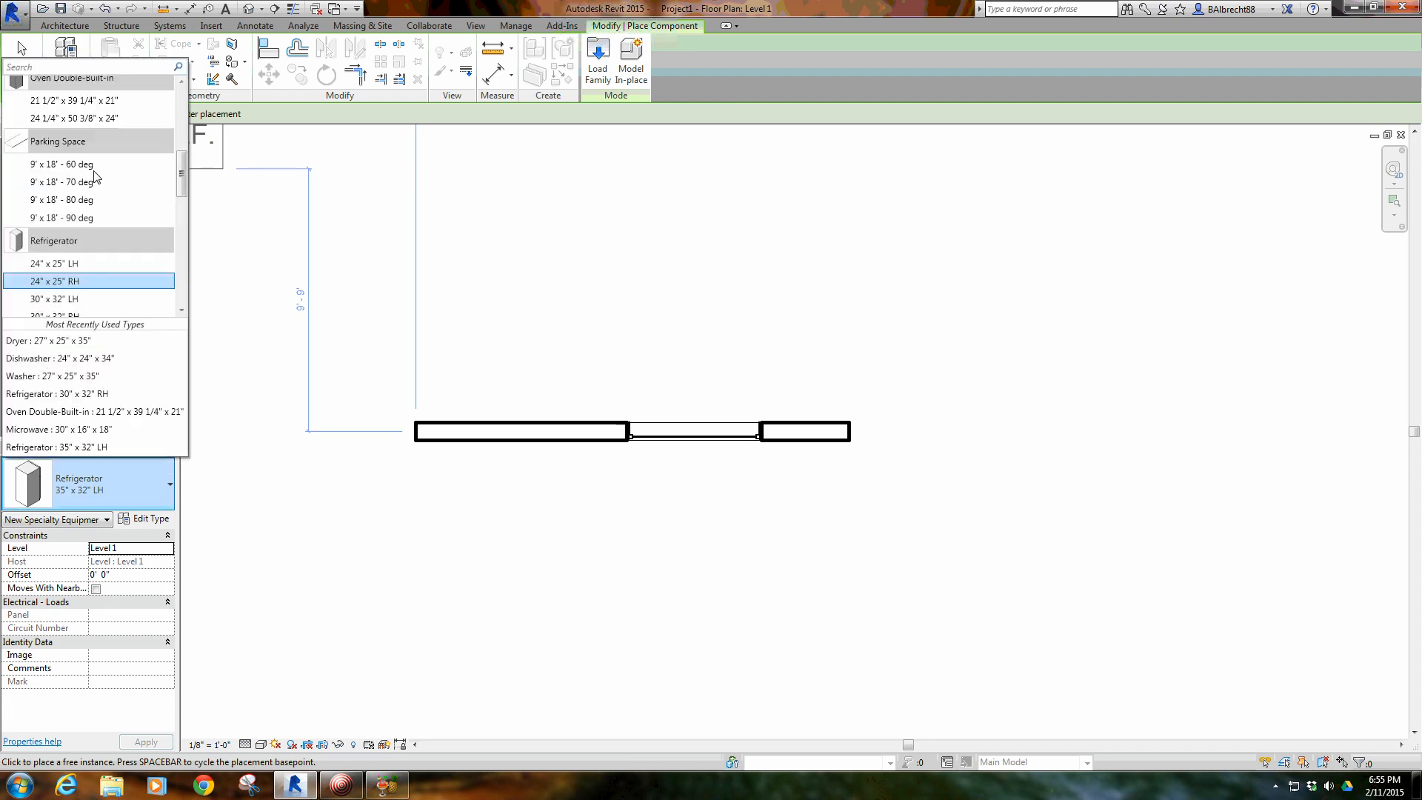
scroll(82, 163, "up", 10)
left_click(64, 117)
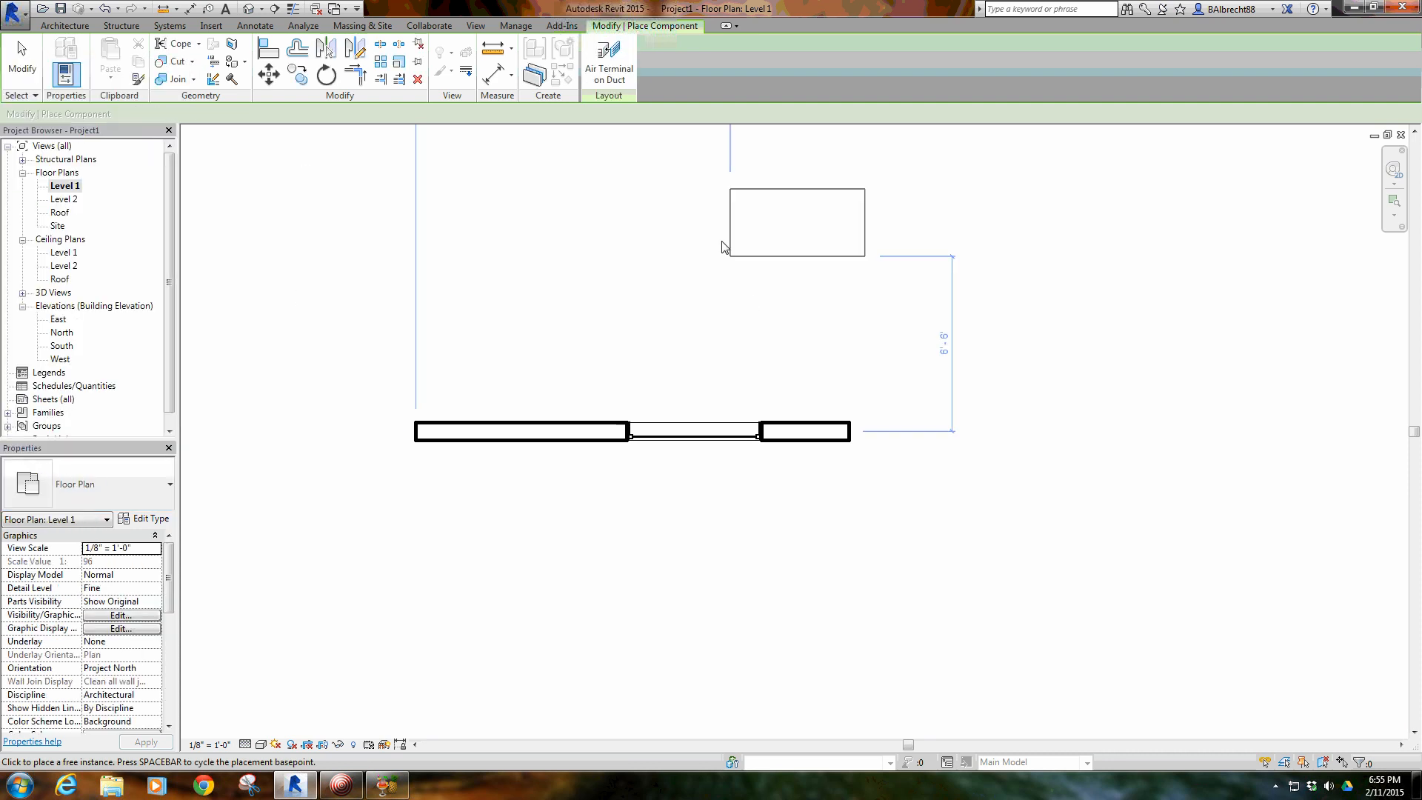
left_click(630, 234)
right_click(467, 210)
left_click(504, 216)
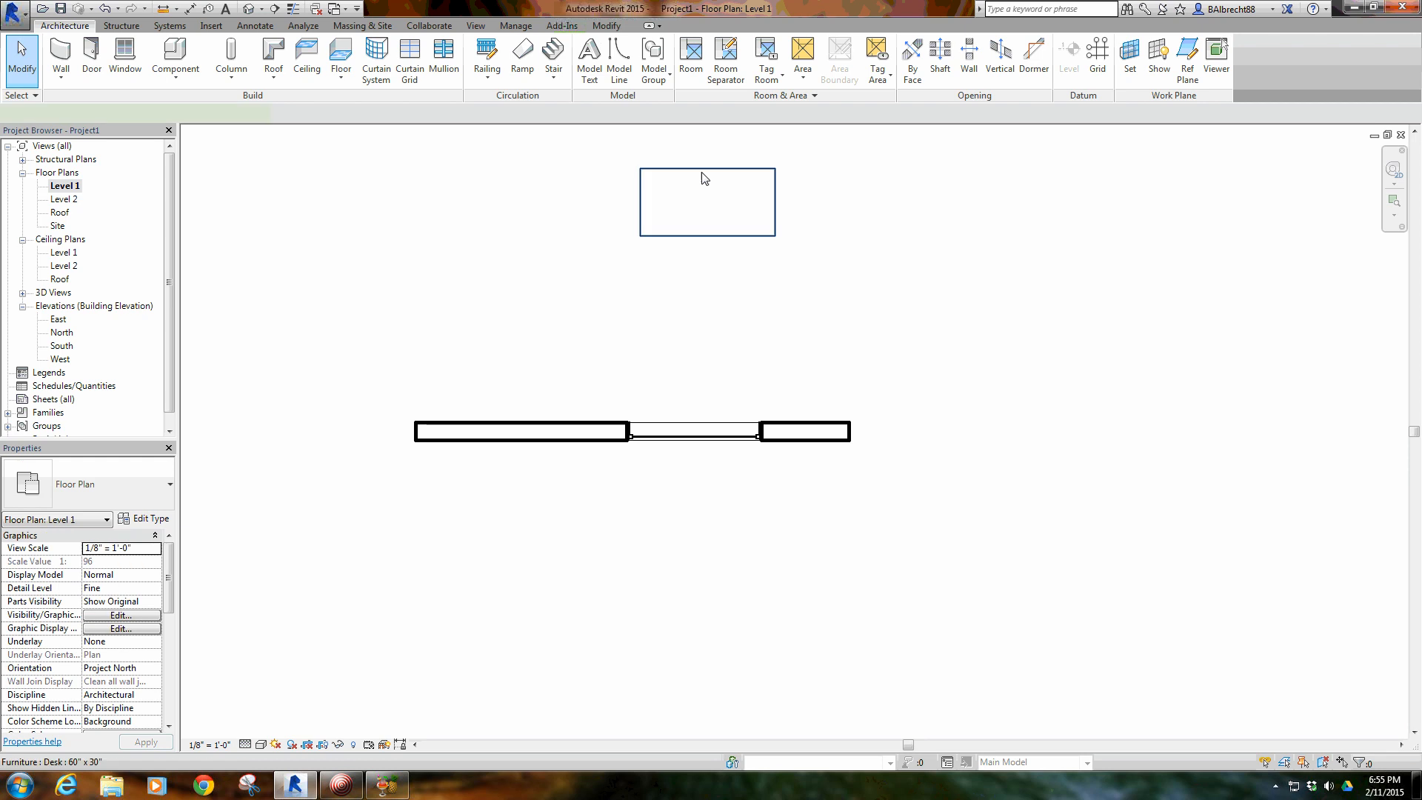
Open the placed desk's family for editing and examine the left drawer-front extrusion in the 3D view
left_click(704, 179)
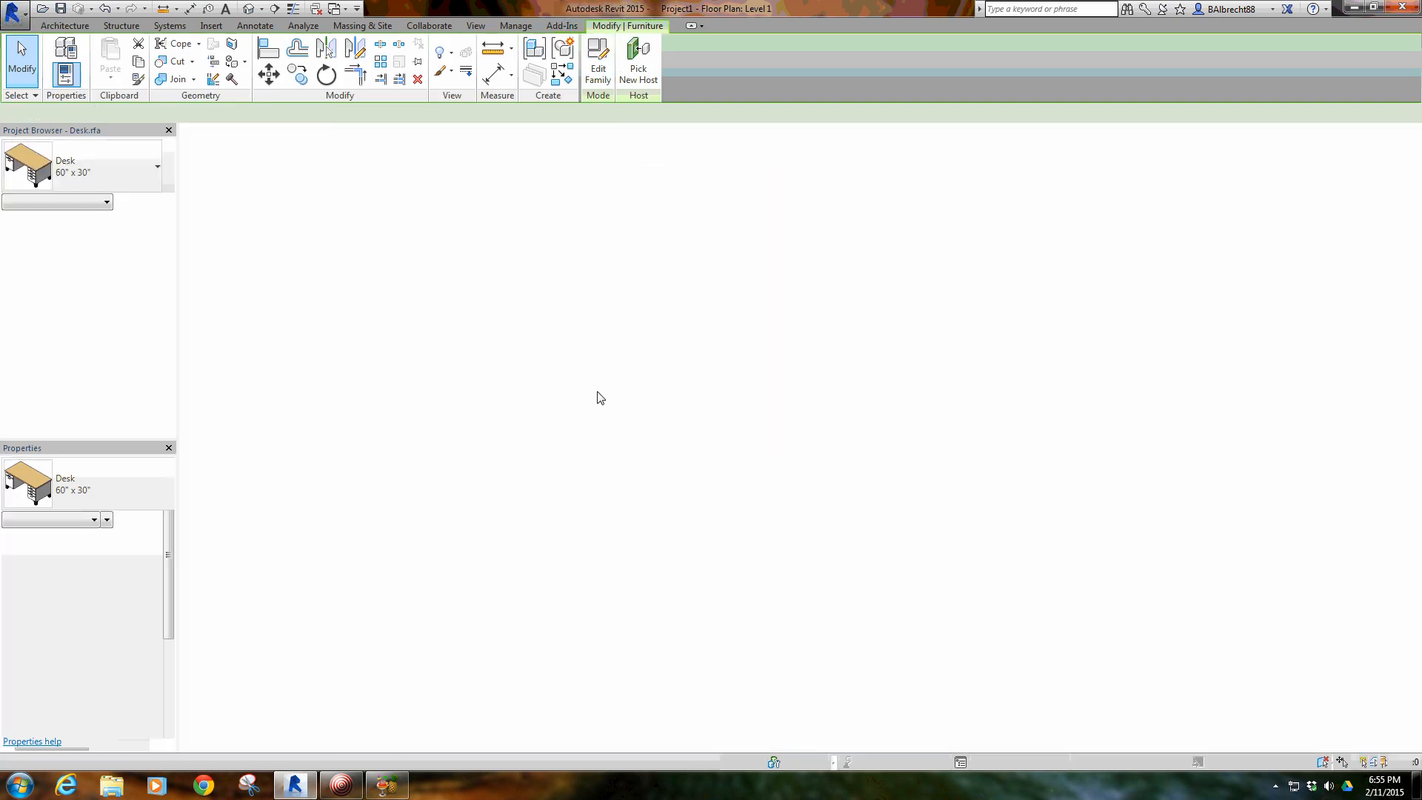
left_click(496, 304)
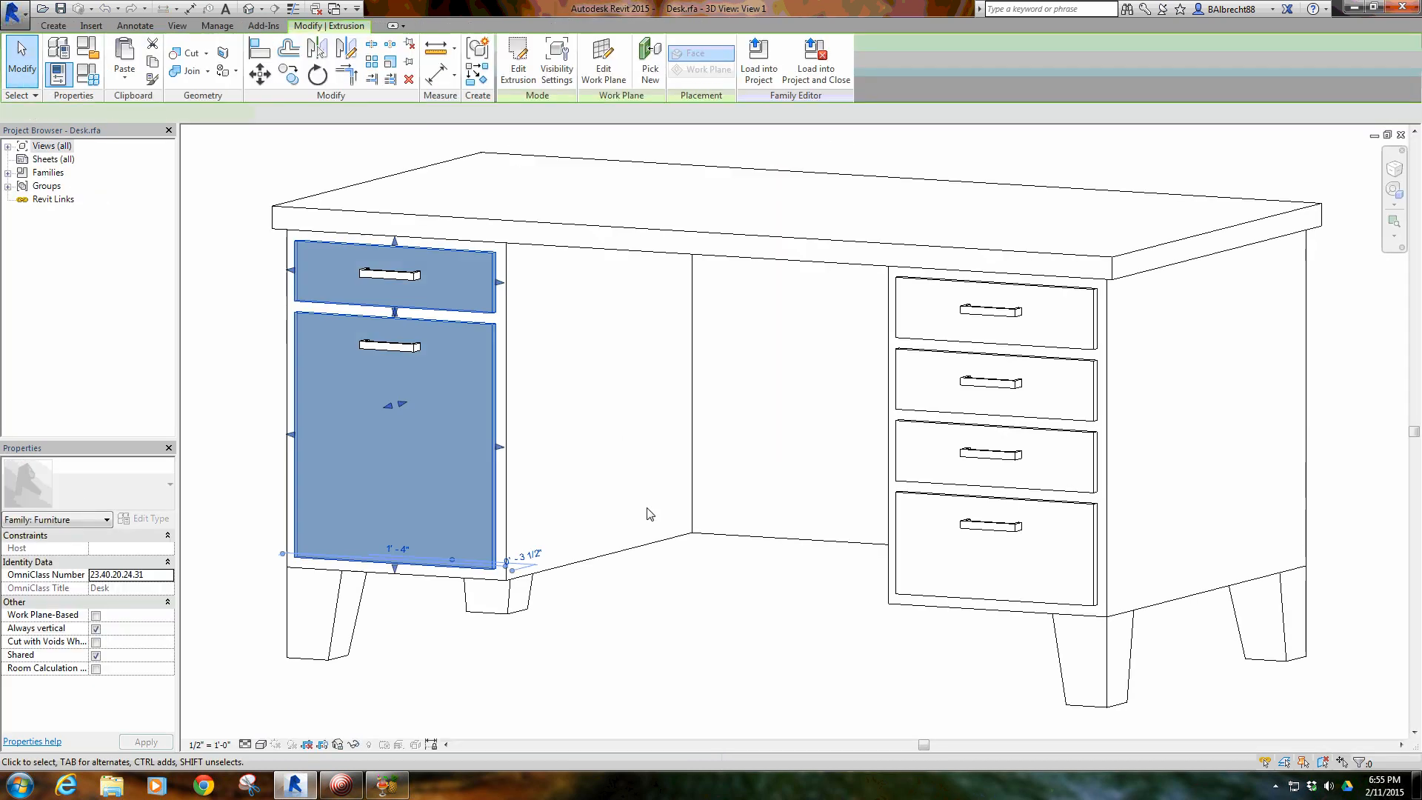
left_click(749, 620)
scroll(624, 533, "down", 3)
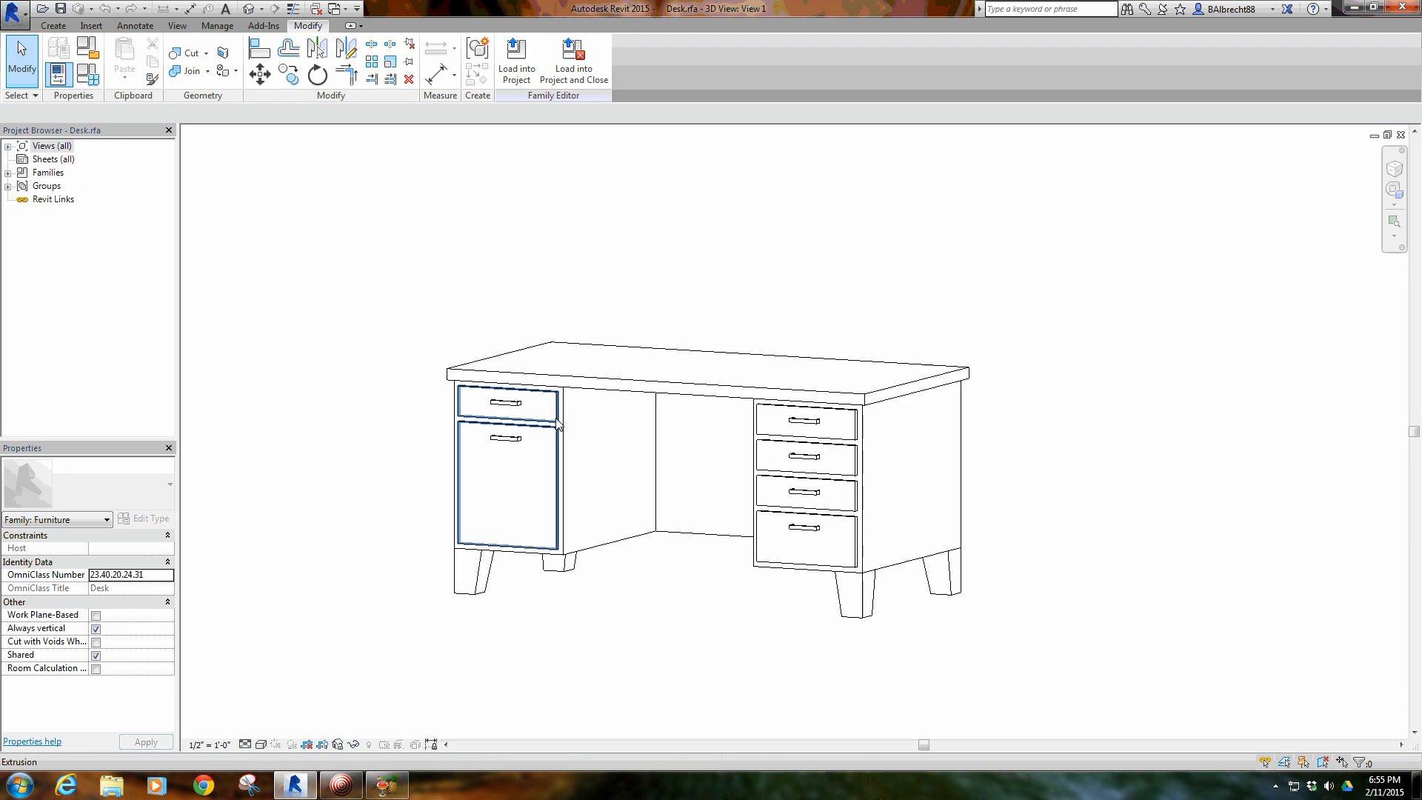
left_click(518, 504)
left_click(358, 308)
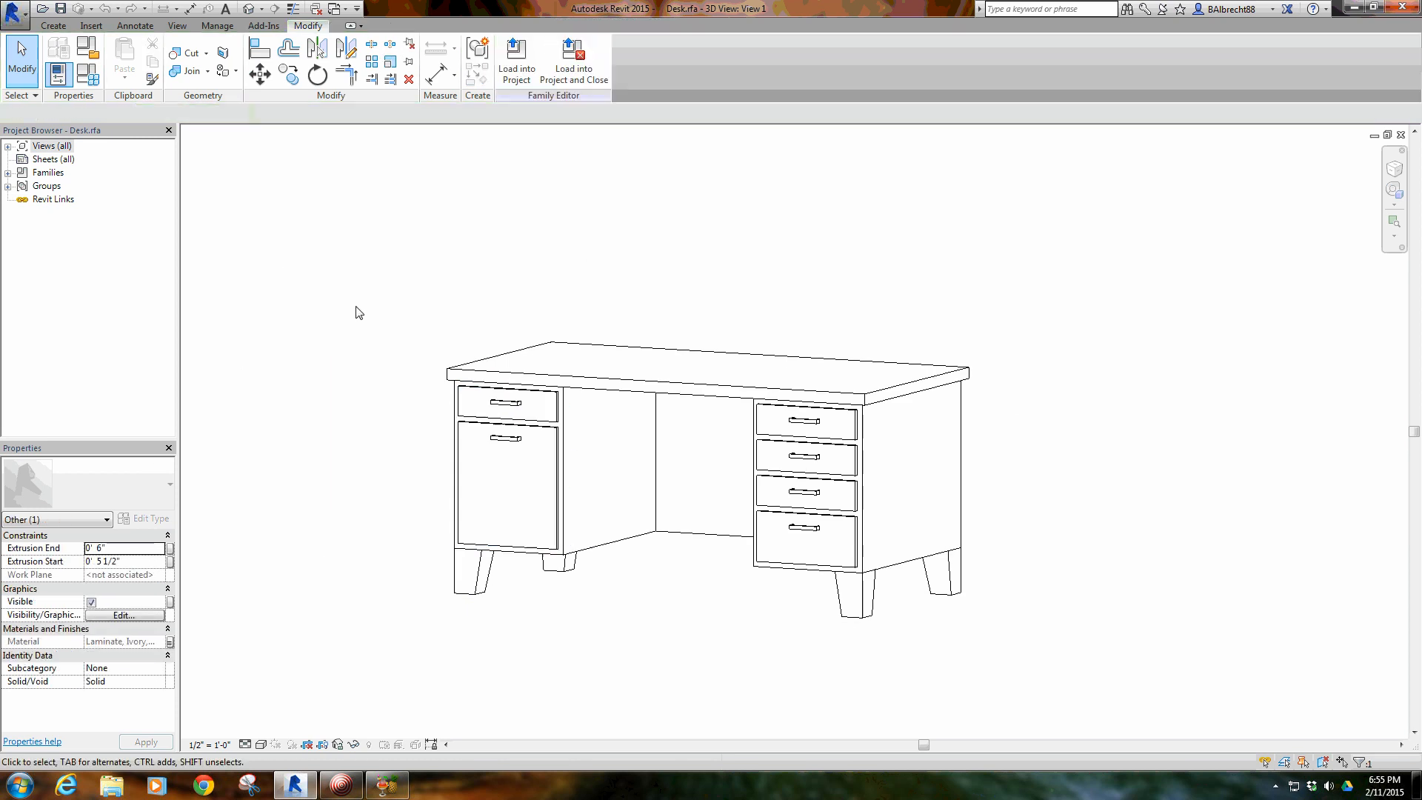
Open the Front elevation of the desk family and inspect the Leg Height and Height dimensions
left_click(7, 146)
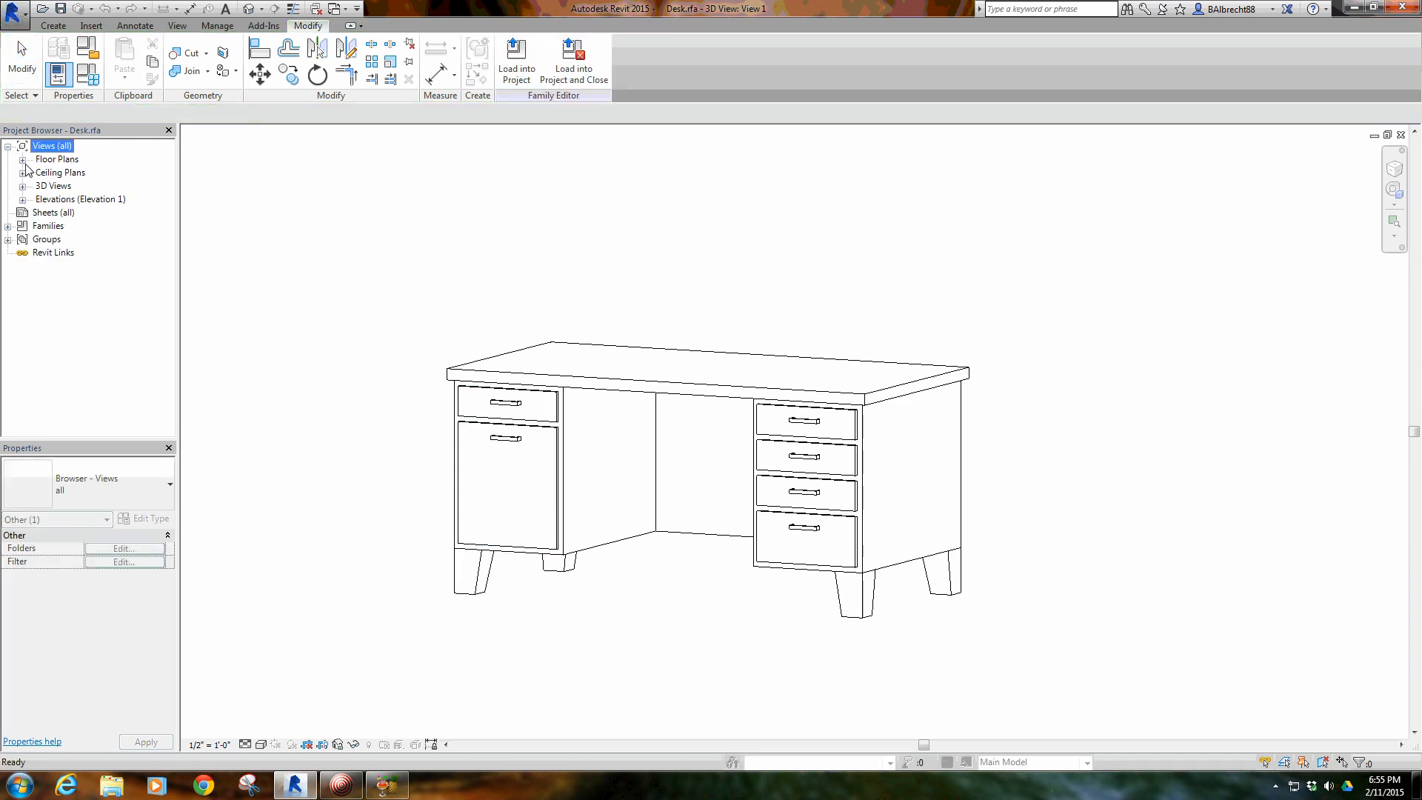
left_click(22, 212)
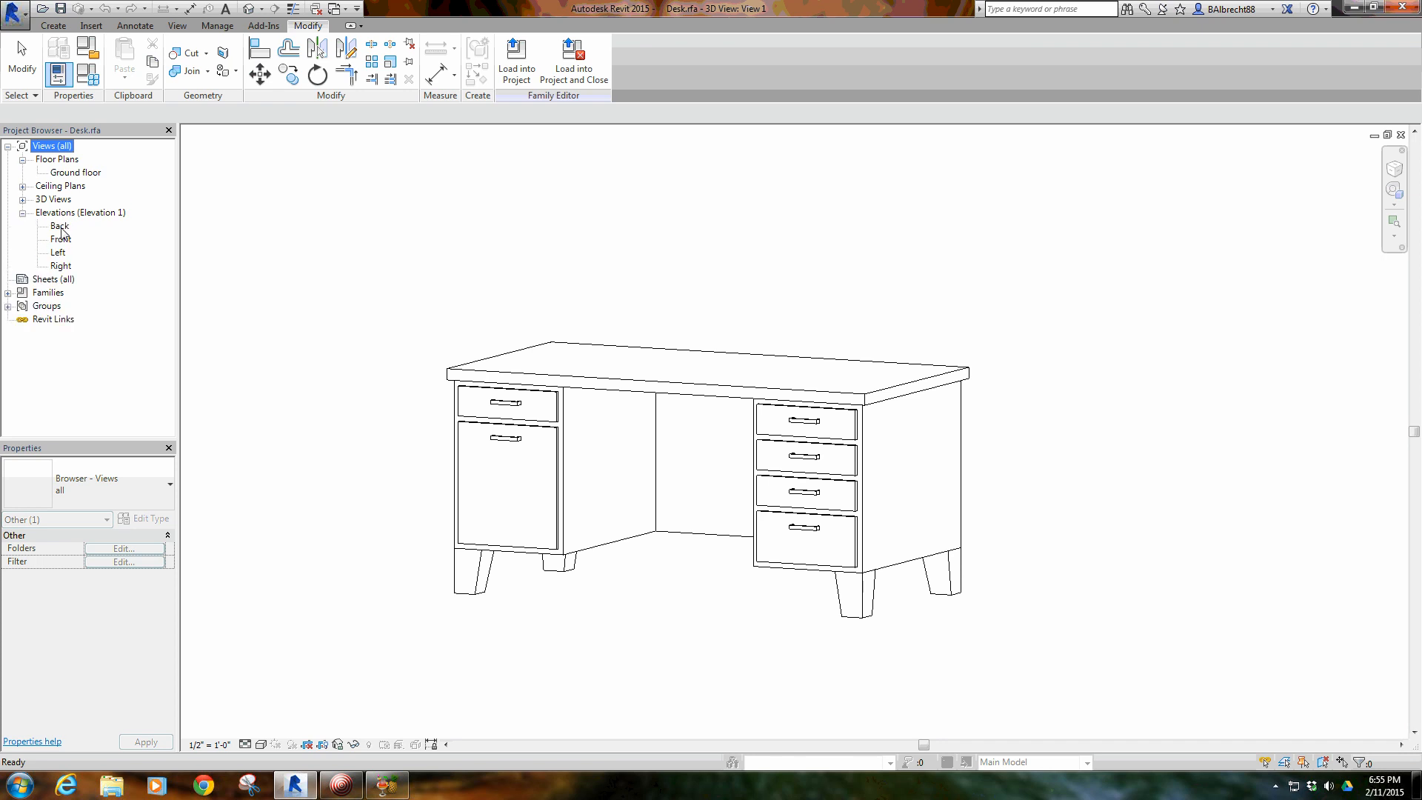
double_click(61, 239)
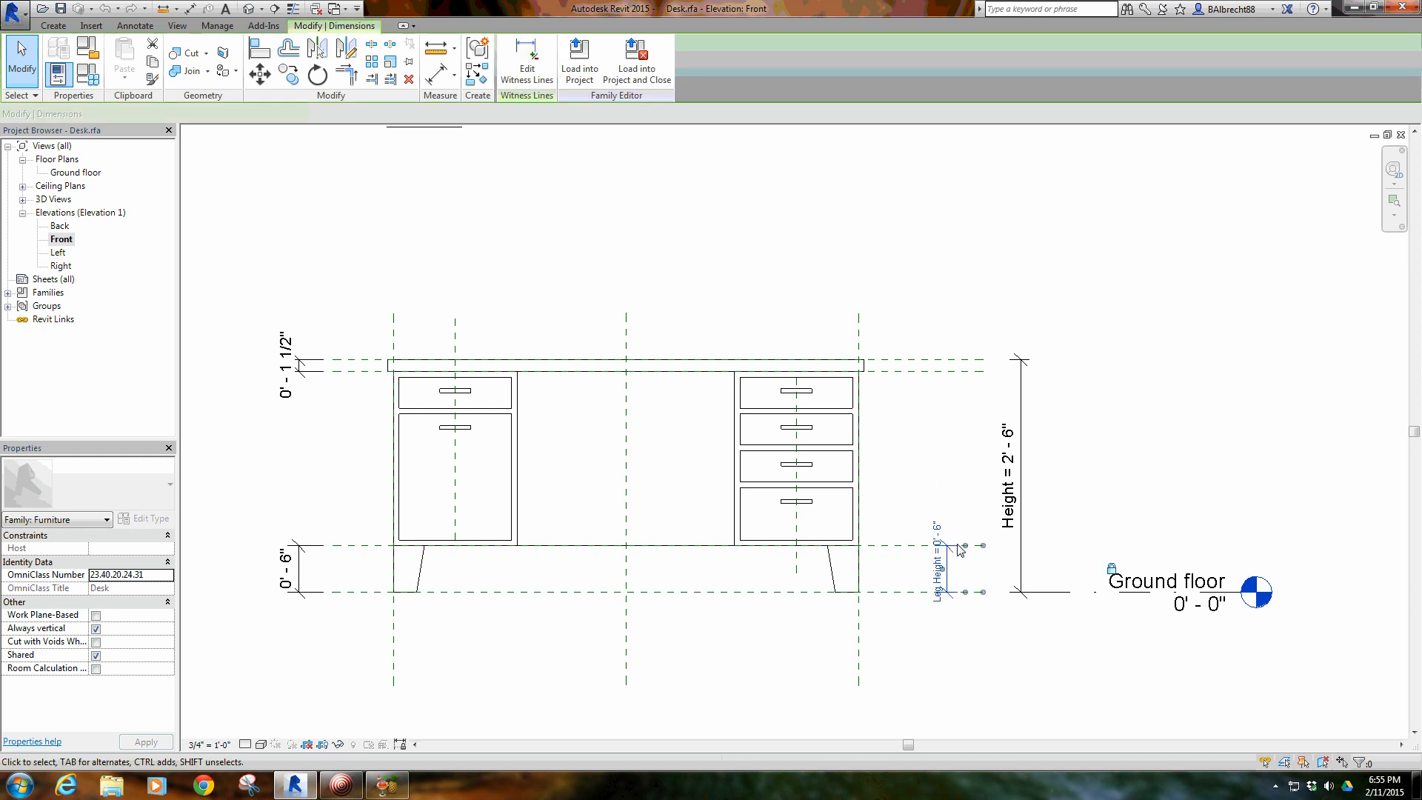
left_click(938, 532)
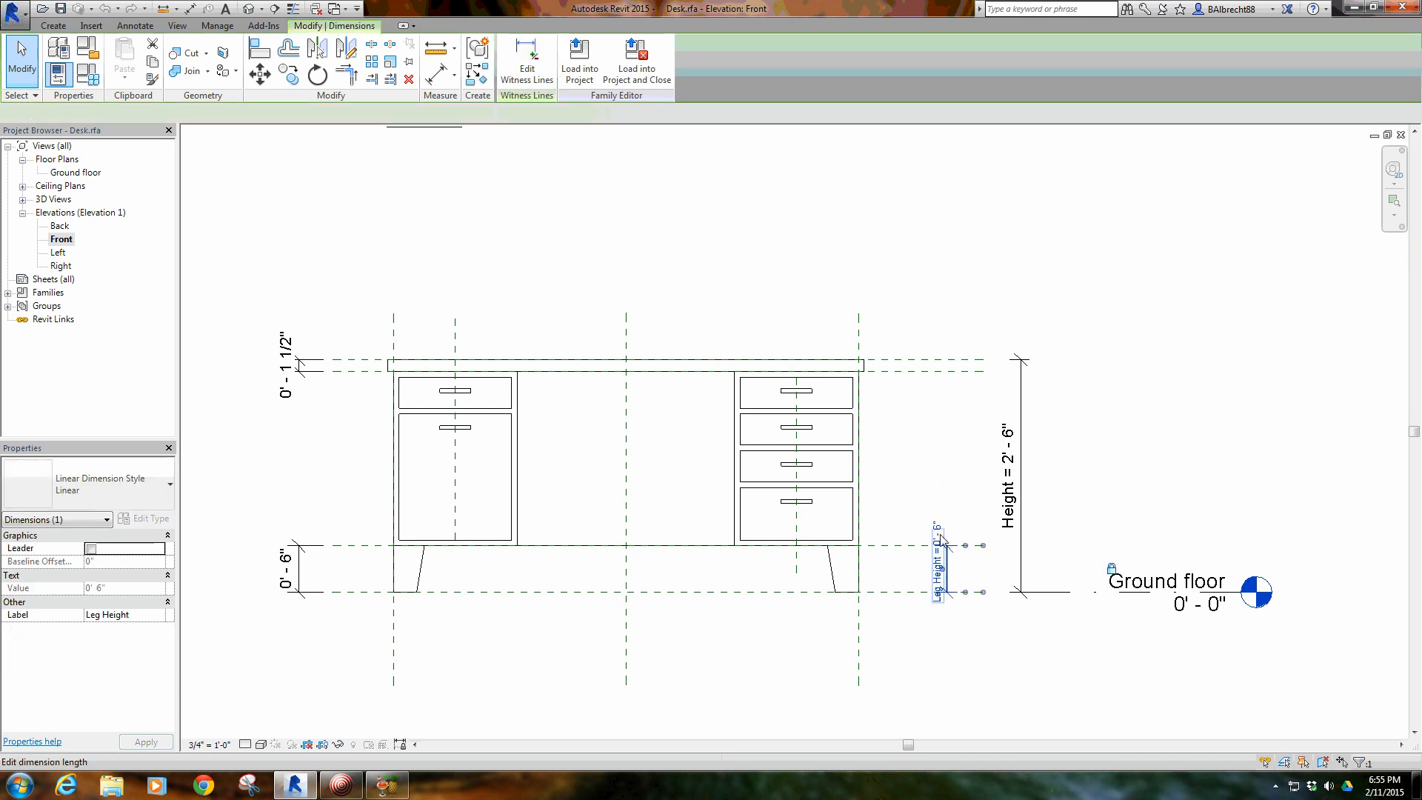
left_click(920, 445)
left_click(1019, 474)
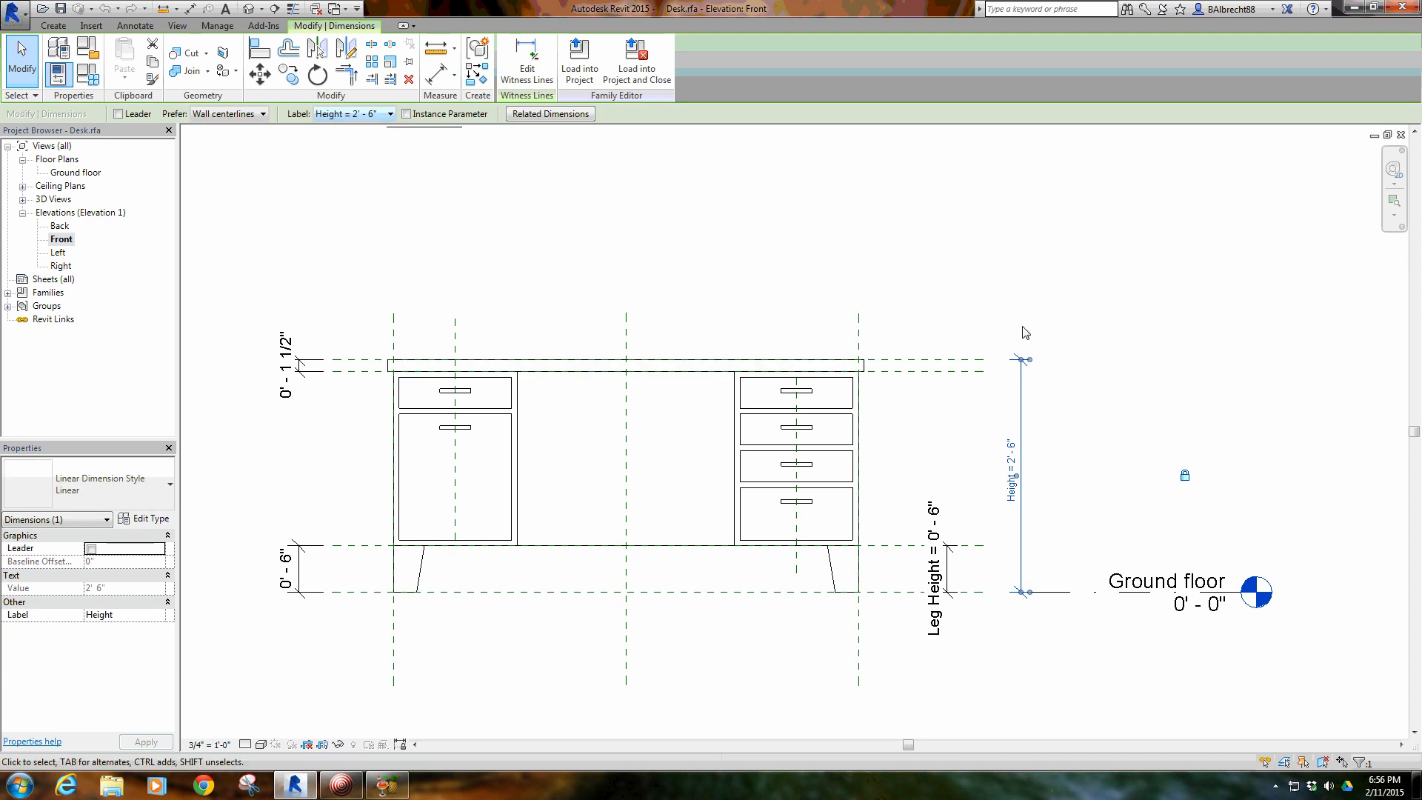
left_click(969, 317)
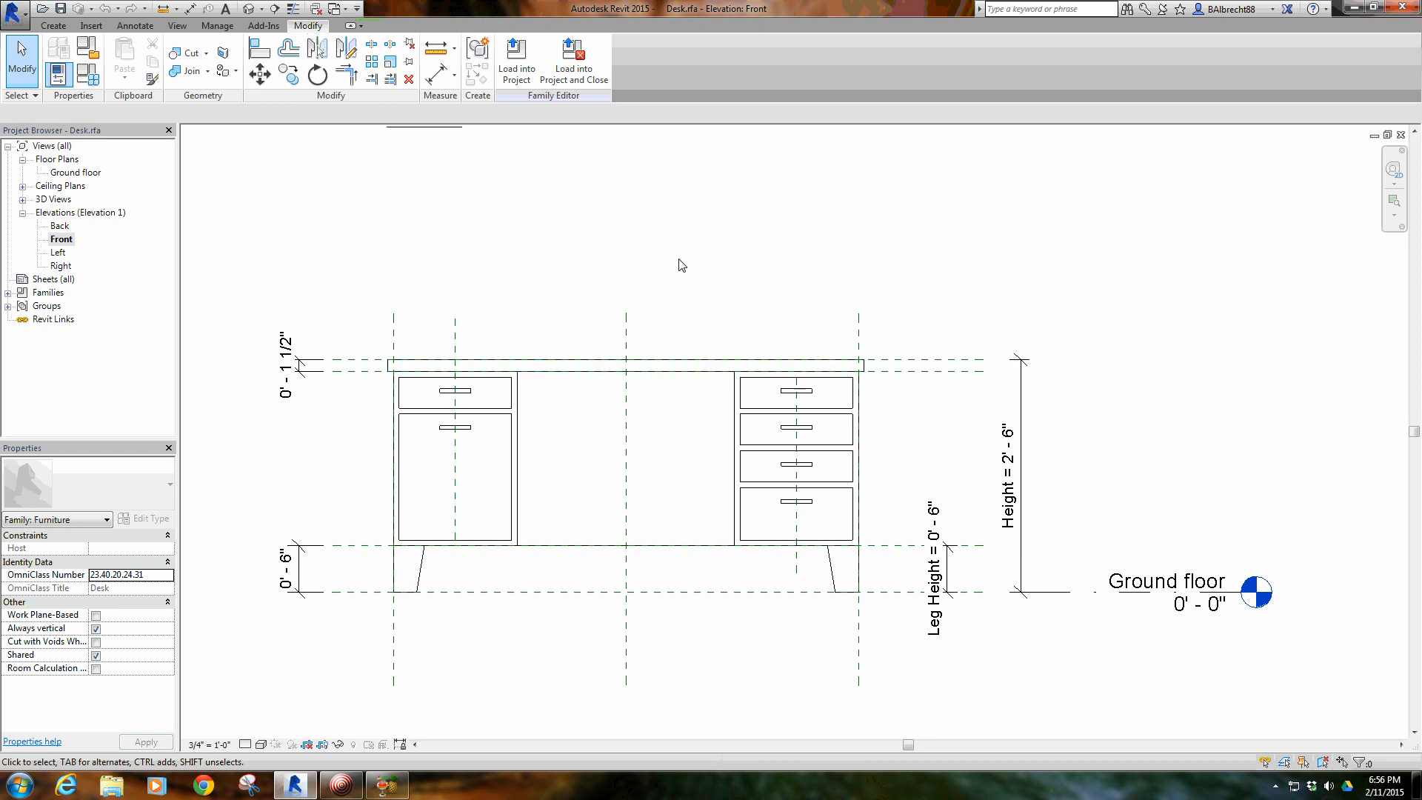
Open the left drawer-front extrusion's sketch, examine its vertical side lines, and finish the sketch without changes
left_click(487, 415)
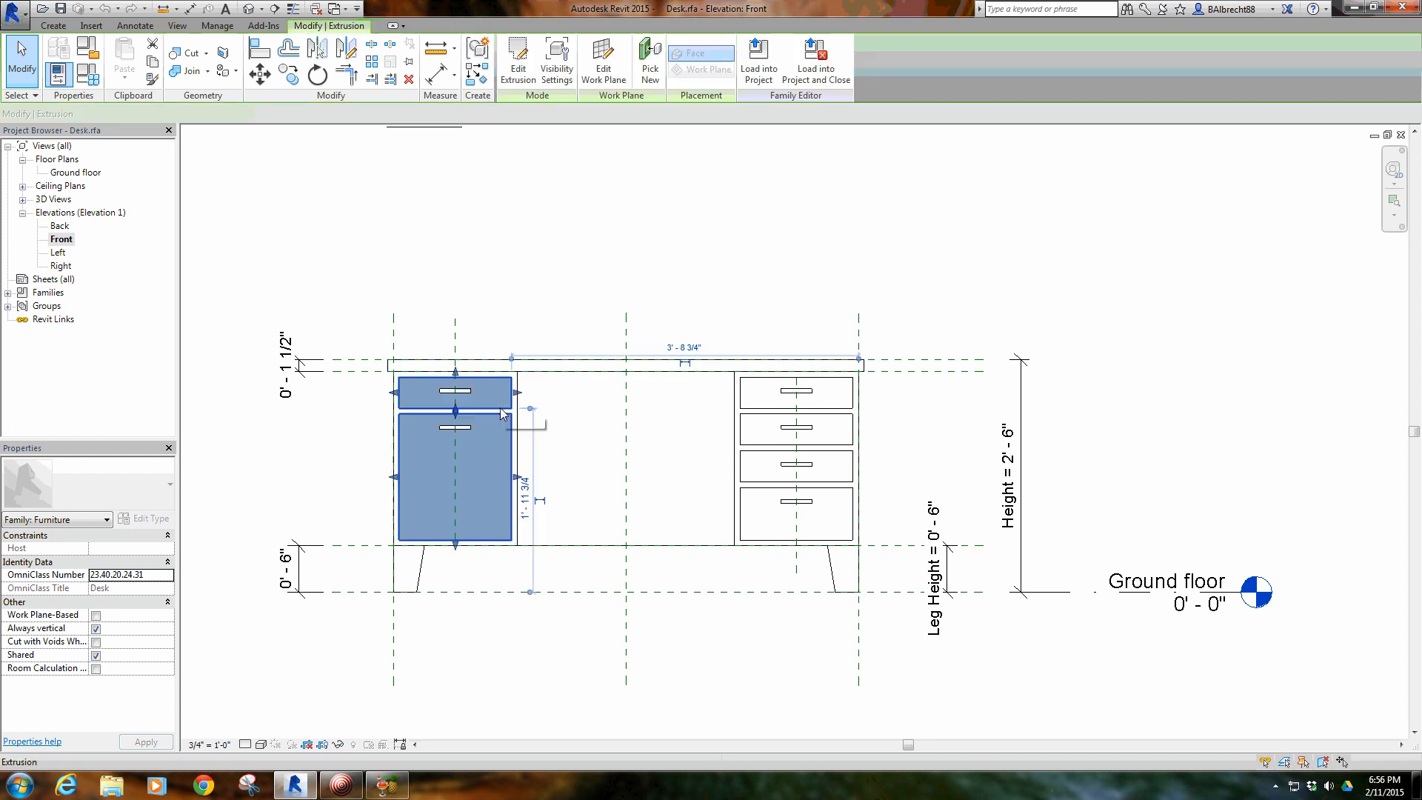
left_click(517, 59)
left_click(582, 367)
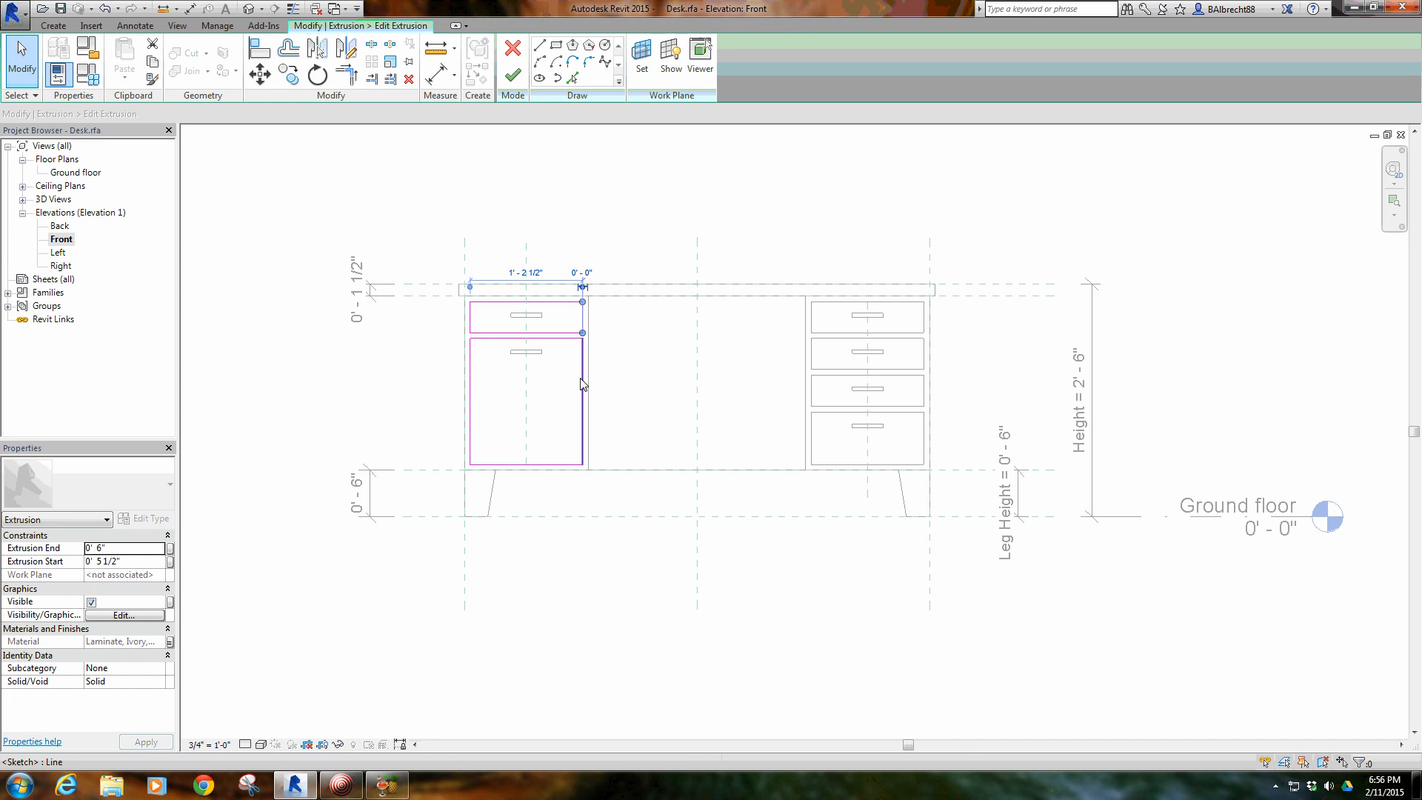
left_click(470, 382)
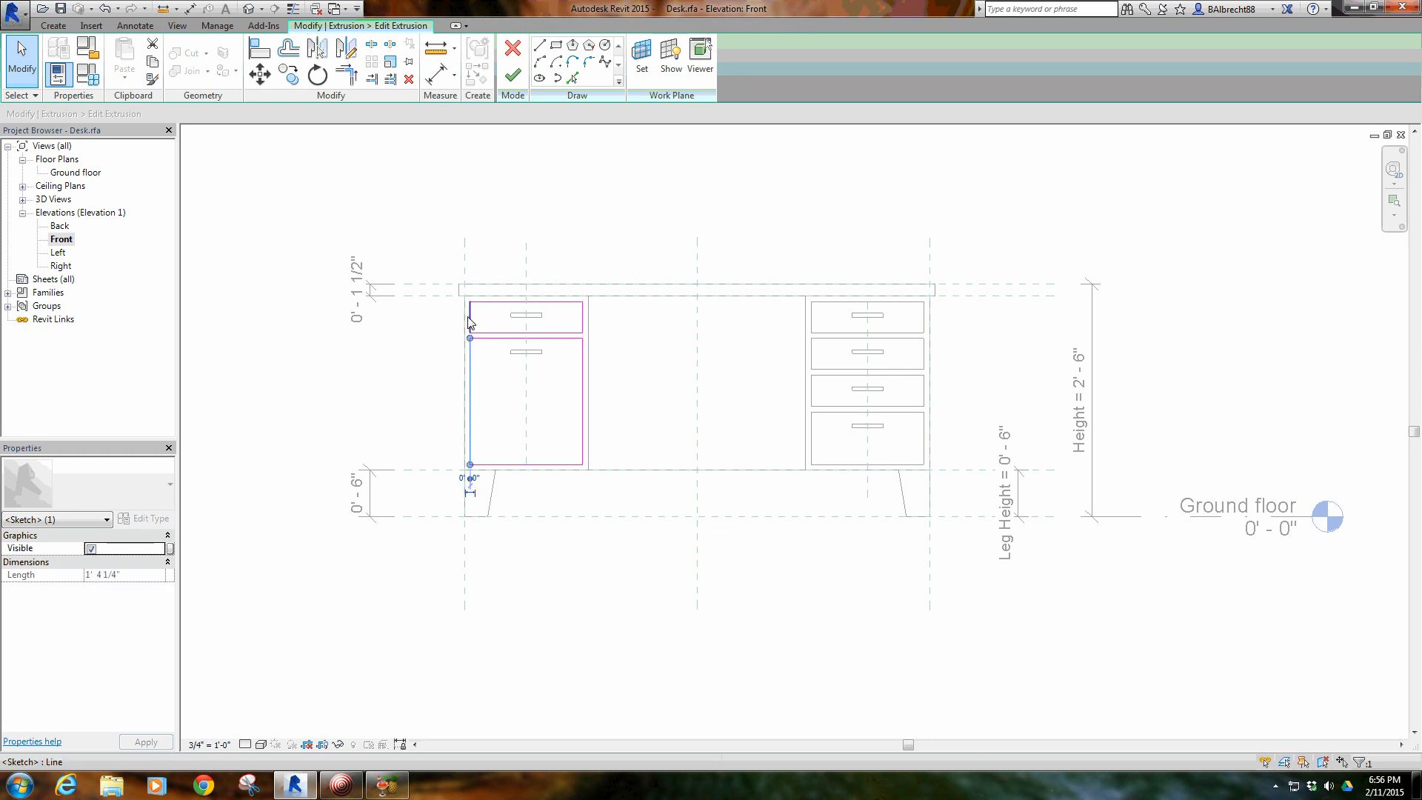
left_click(470, 321)
left_click(534, 196)
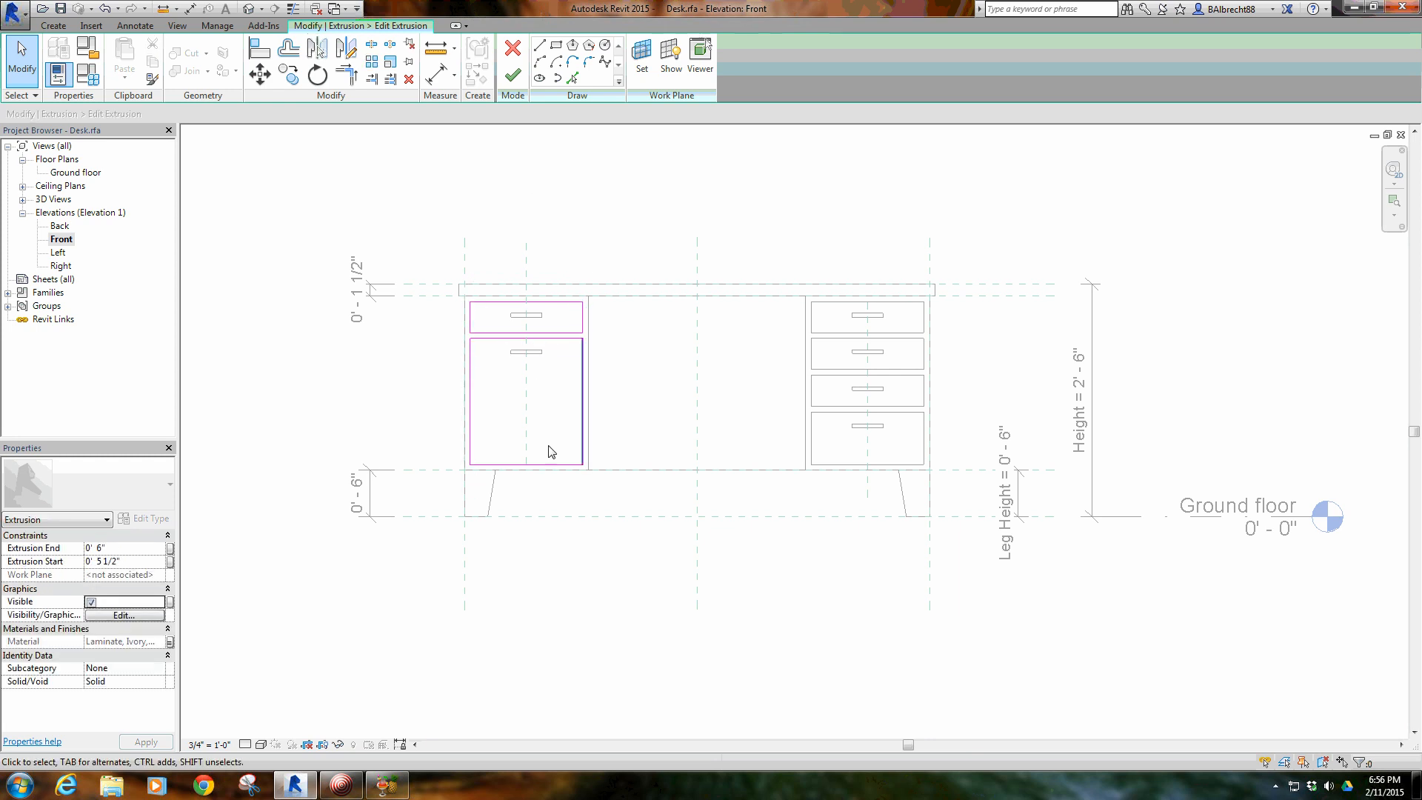
left_click(512, 77)
scroll(584, 370, "up", 2)
left_click(685, 286)
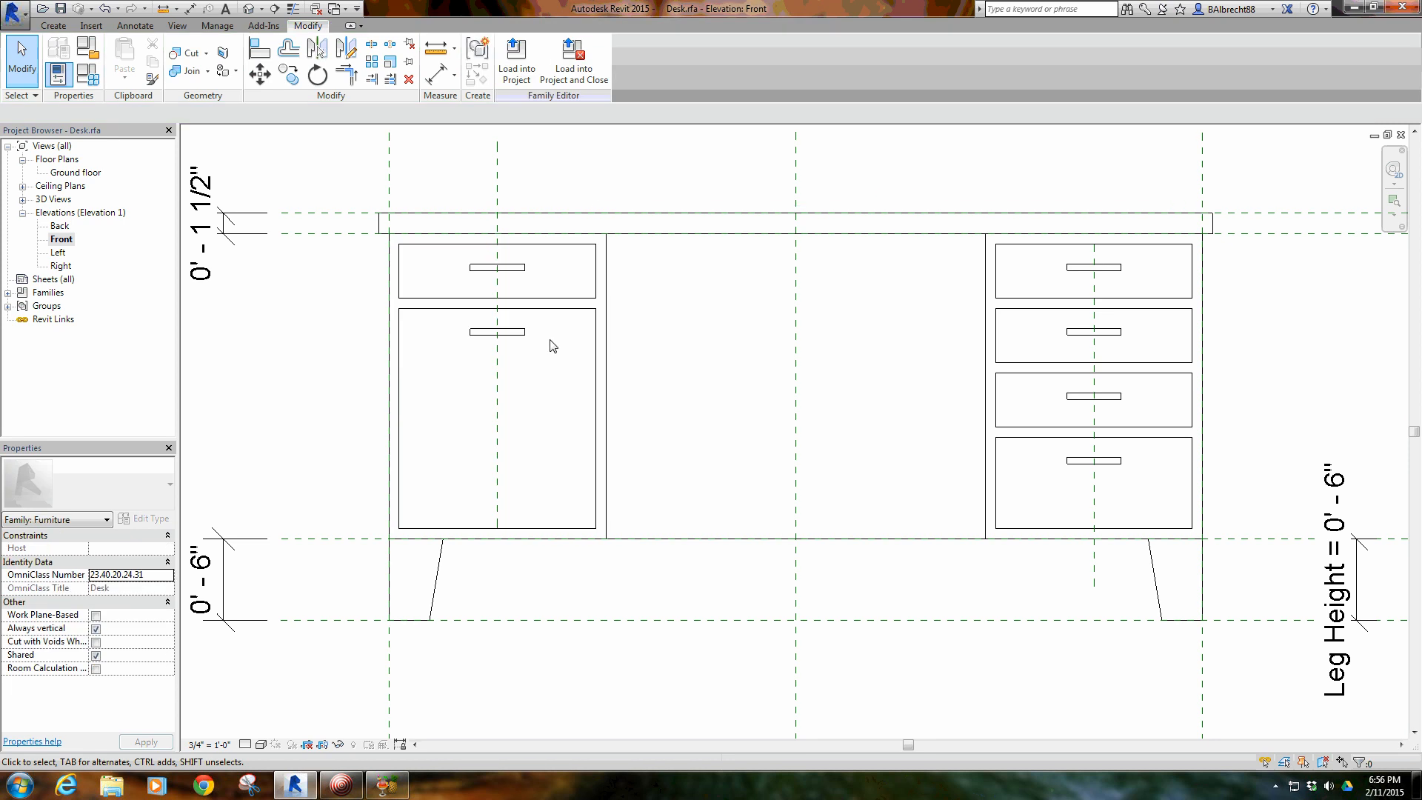
Inspect the vertical reference plane through the middle of the desk in the Front elevation
scroll(524, 292, "down", 4)
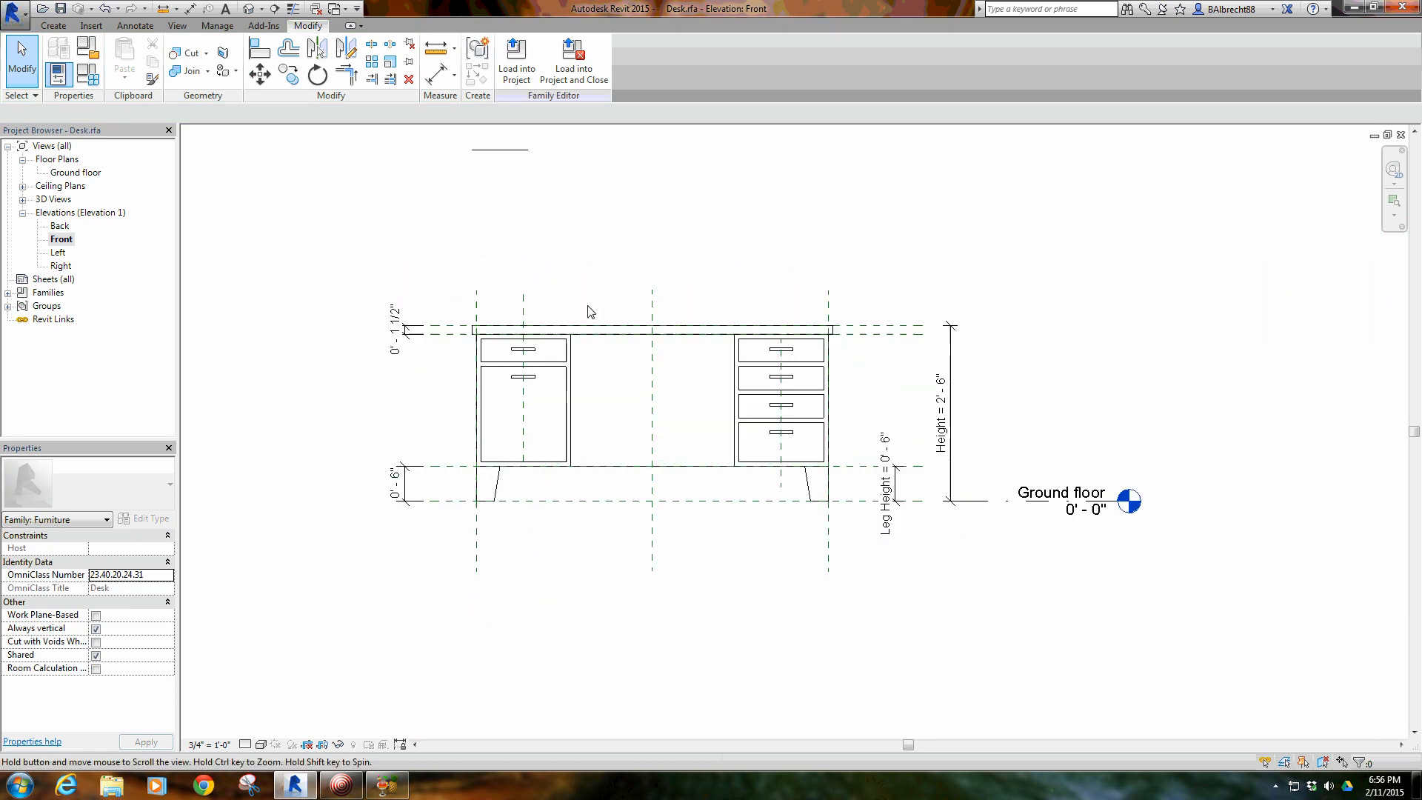
left_click(649, 439)
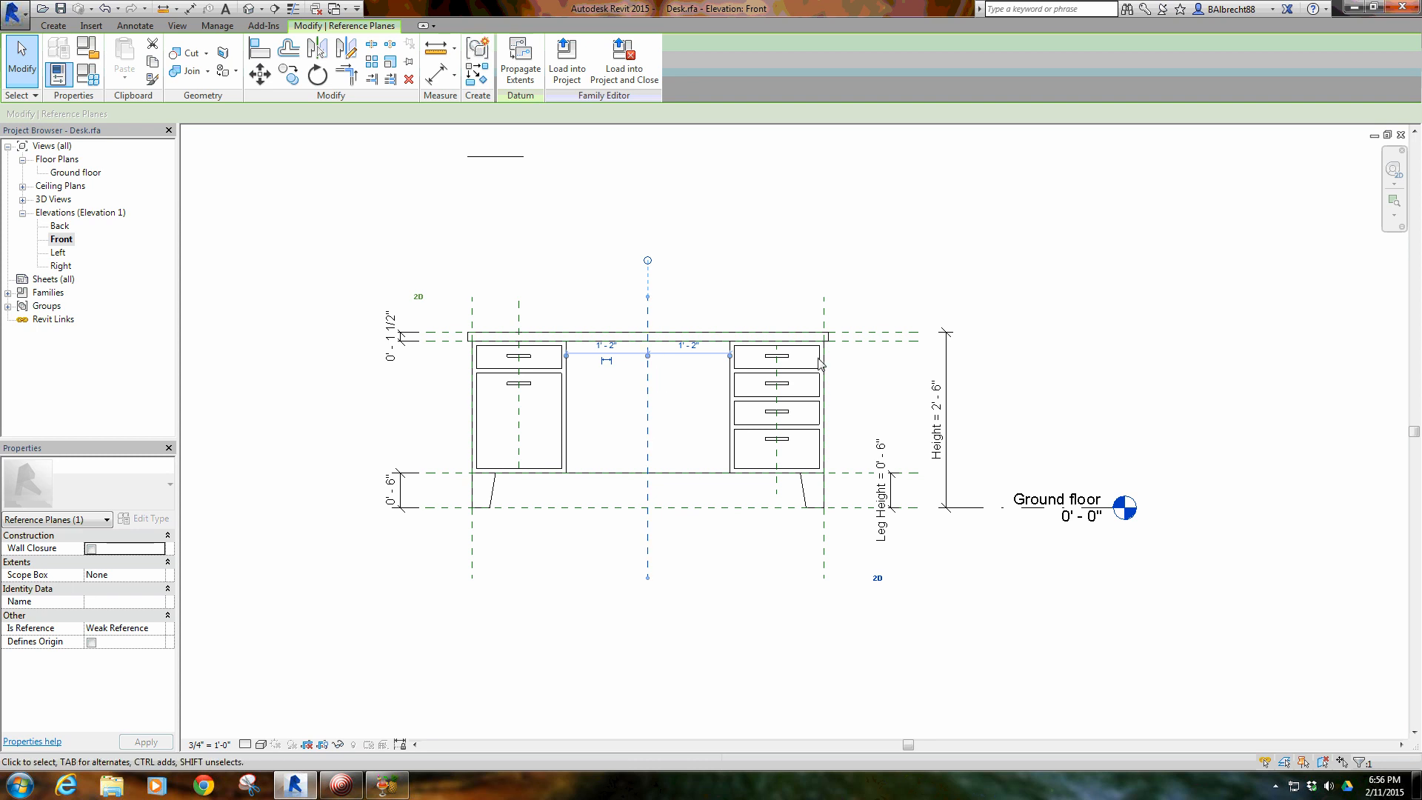
left_click(753, 273)
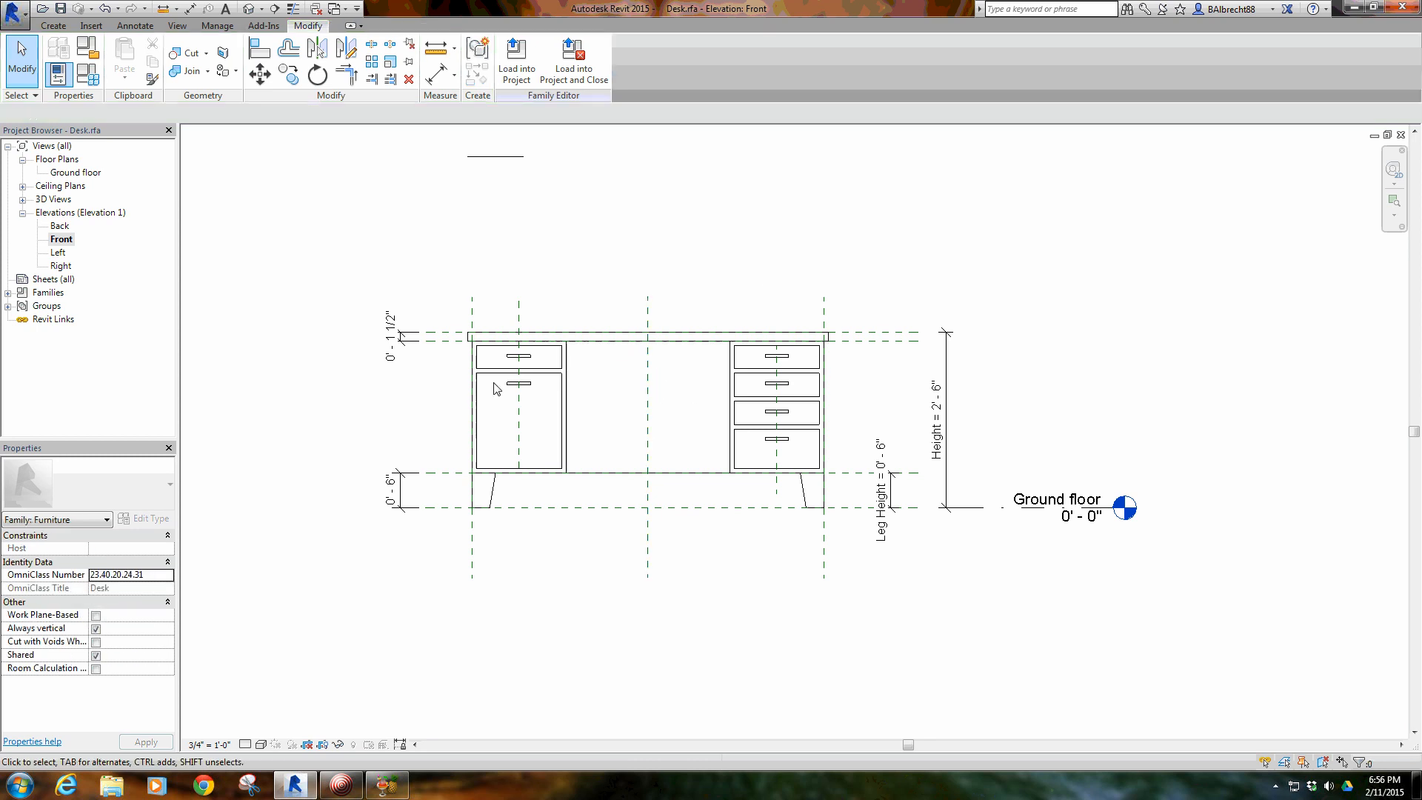
Return to the project's Level 1 plan and set the placed desk type's Width to 8' 0"
key("ctrl+Tab")
key("ctrl+Tab")
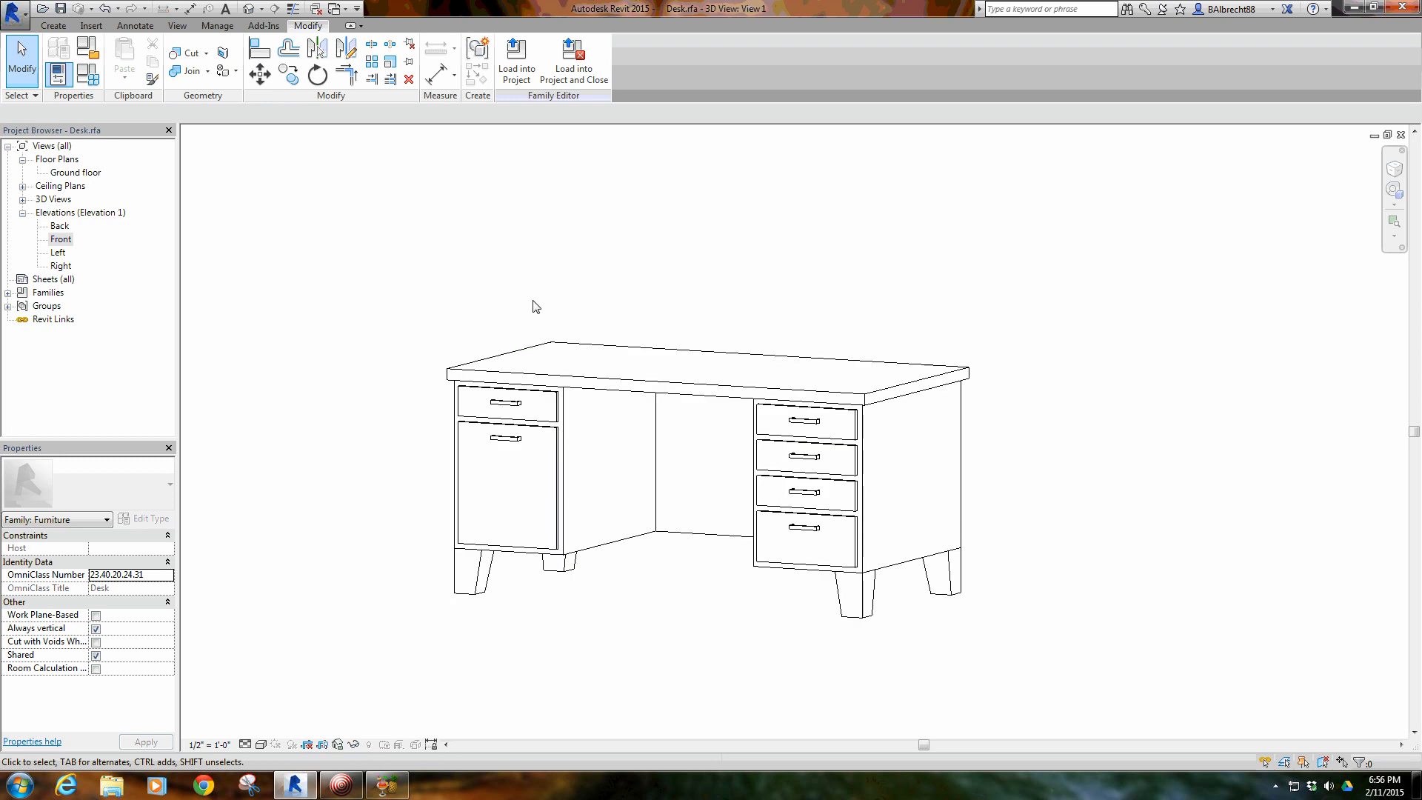
middle_click_drag(708, 305, 691, 437)
left_click(680, 378)
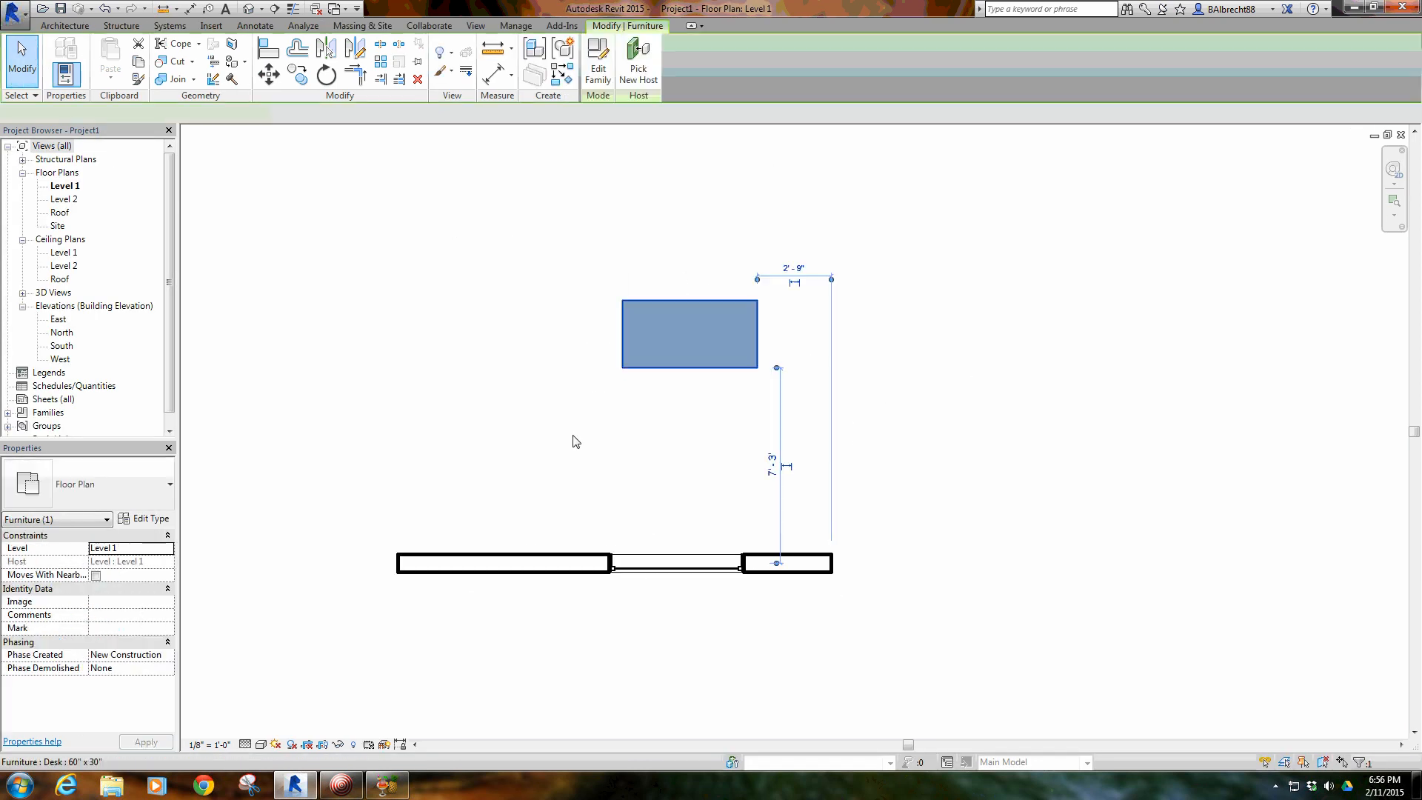
left_click(144, 518)
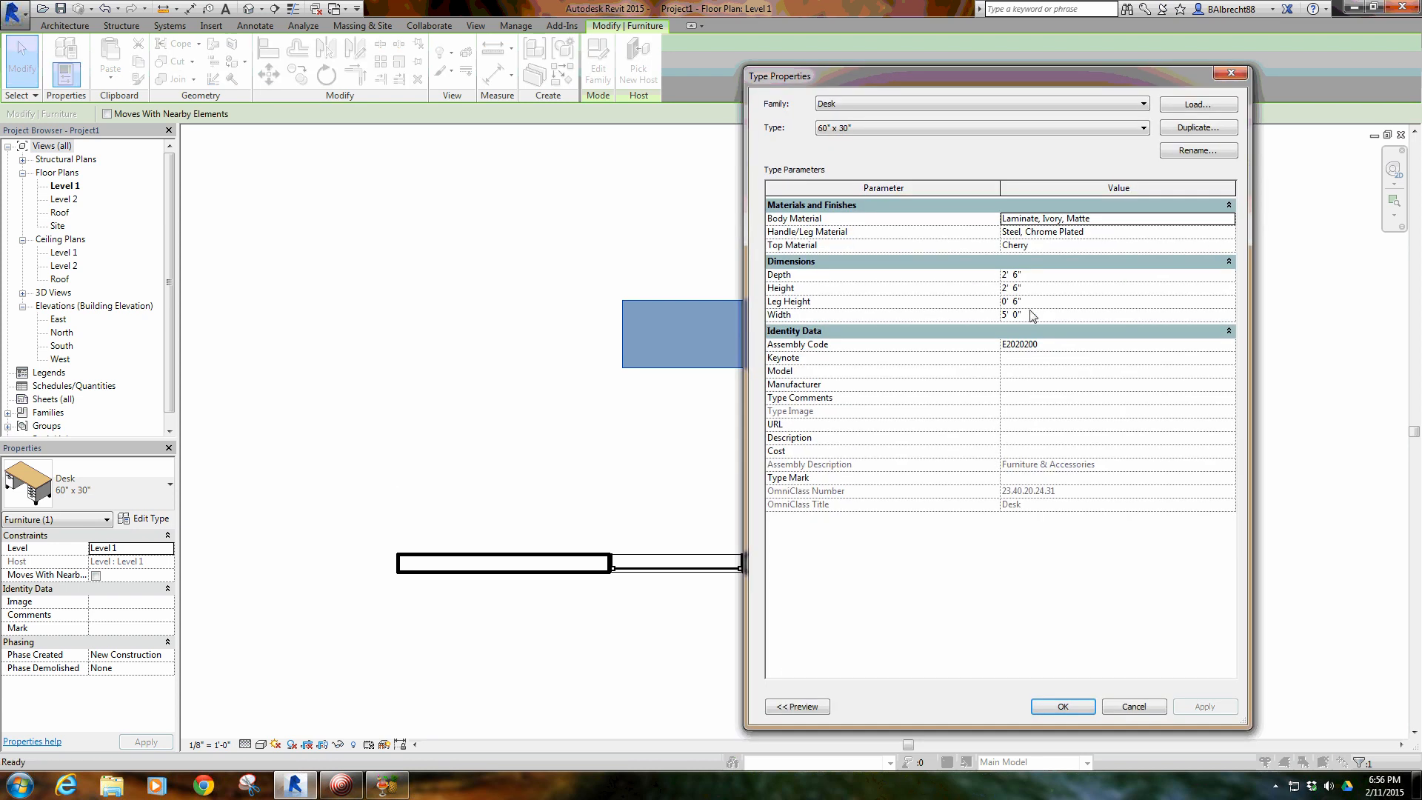
left_click(1047, 318)
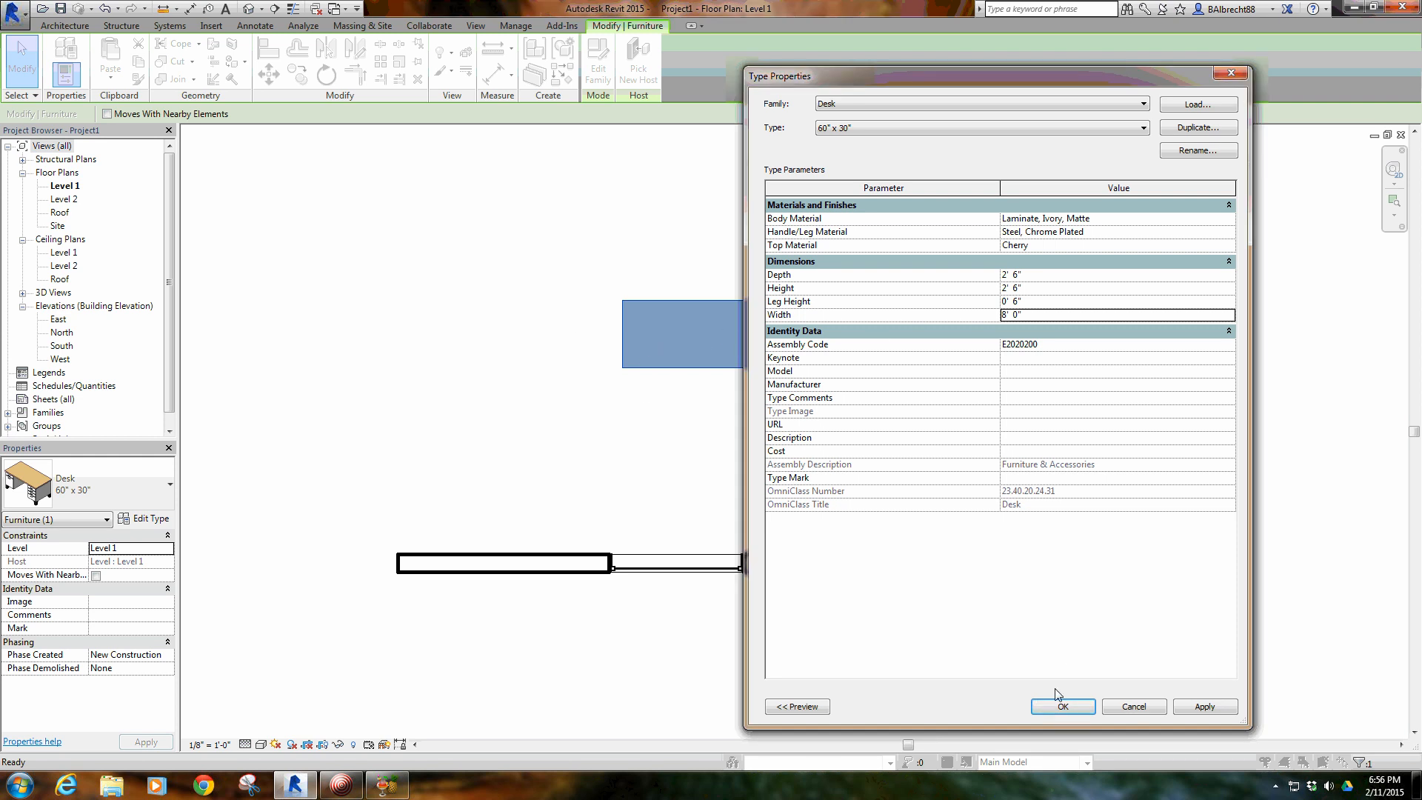
left_click(1063, 707)
left_click(741, 371)
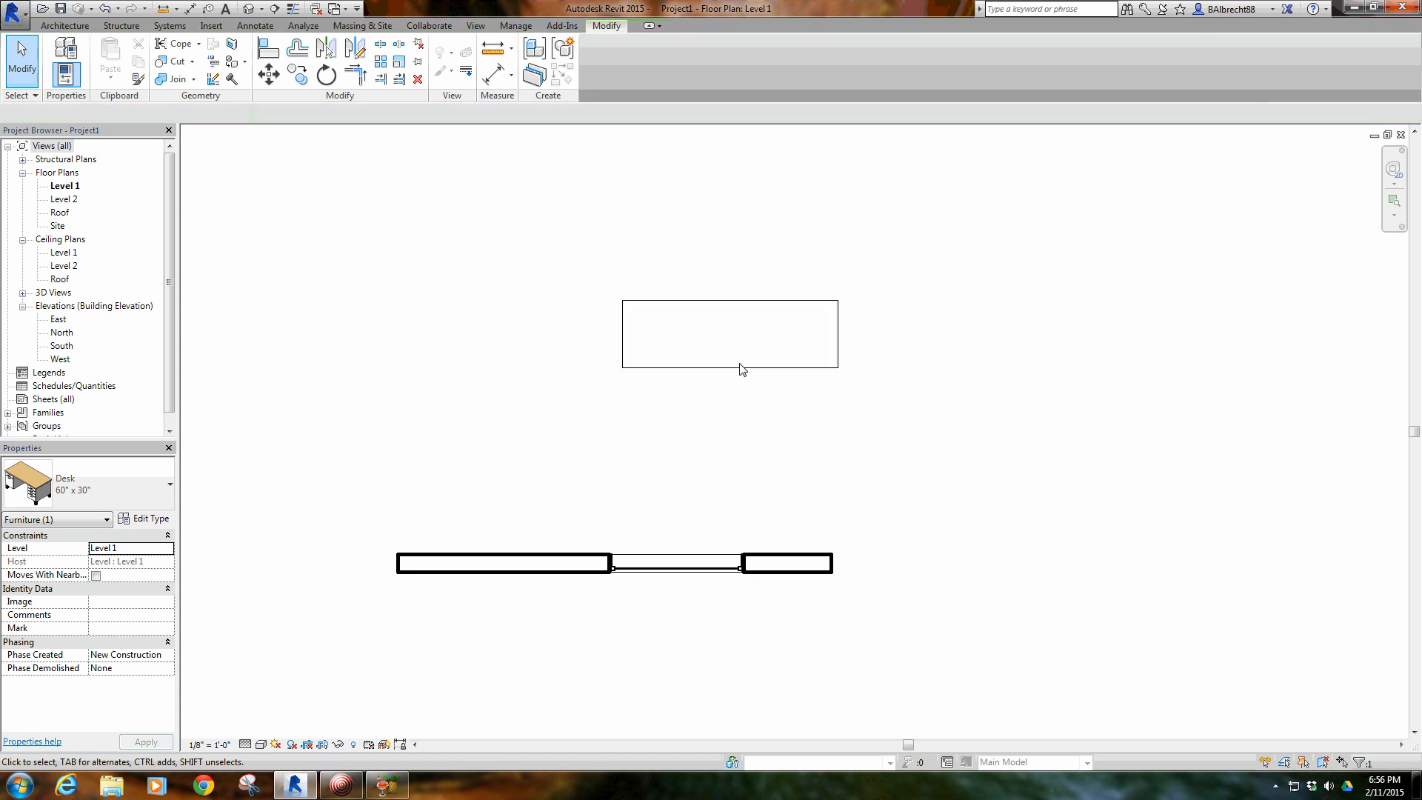
Examine the resized desk's outline in the Level 1 plan
middle_click_drag(748, 377, 731, 416)
left_click(732, 407)
scroll(765, 406, "up", 3)
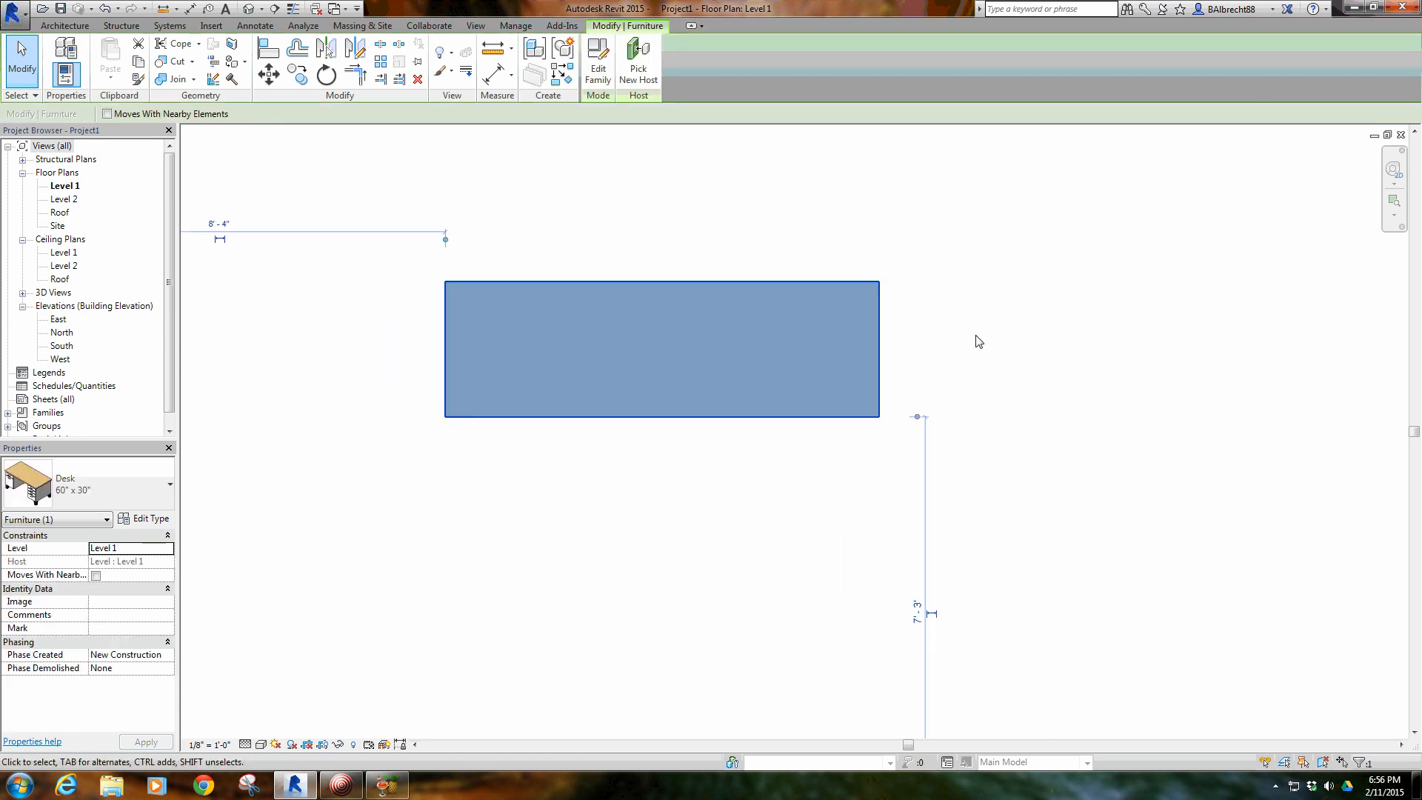
scroll(800, 296, "down", 2)
middle_click_drag(802, 289, 807, 406)
scroll(808, 406, "up", 2)
left_click(758, 453)
middle_click_drag(779, 454, 741, 411)
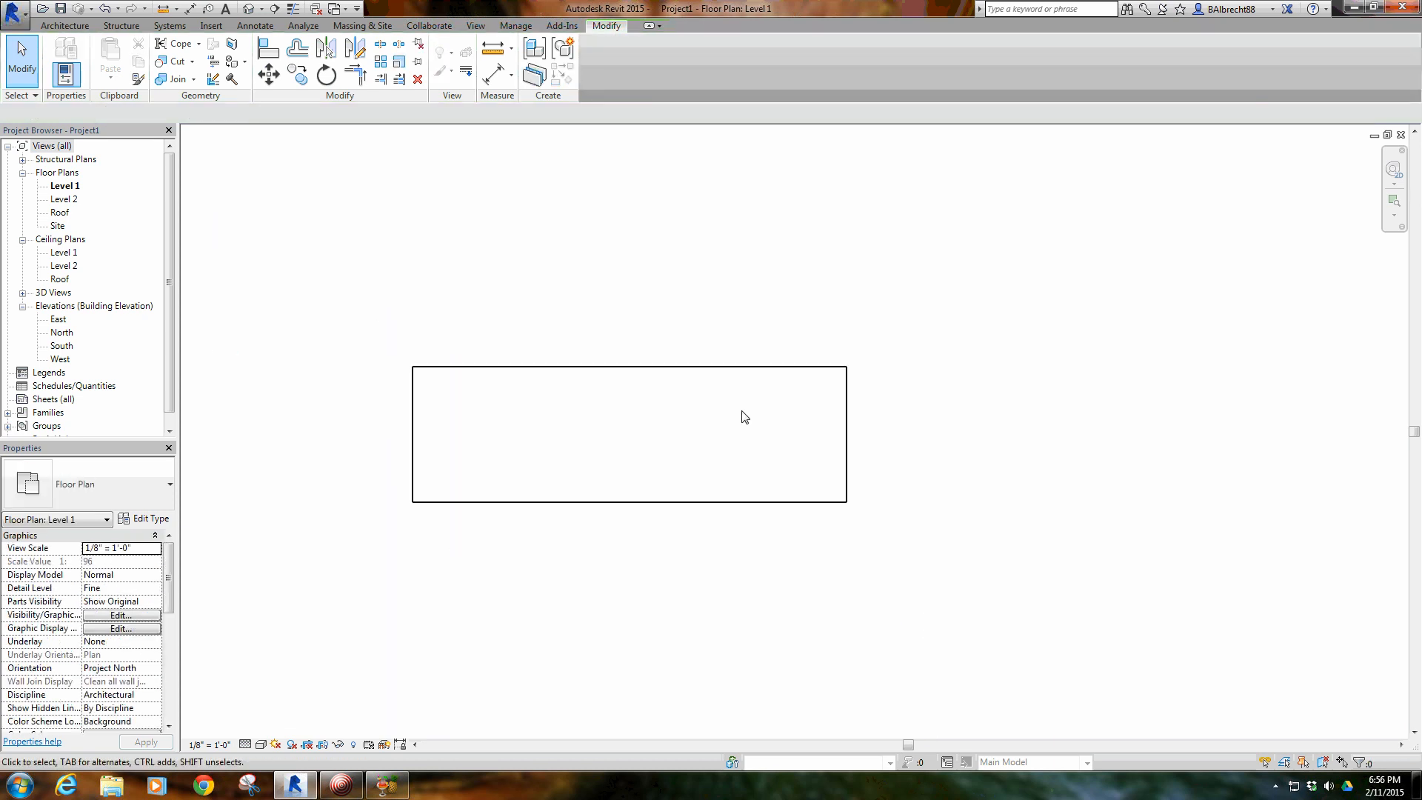
Open the project's default 3D view, dismiss the save reminder, and examine the desk's drawers and legs from the front
left_click(248, 12)
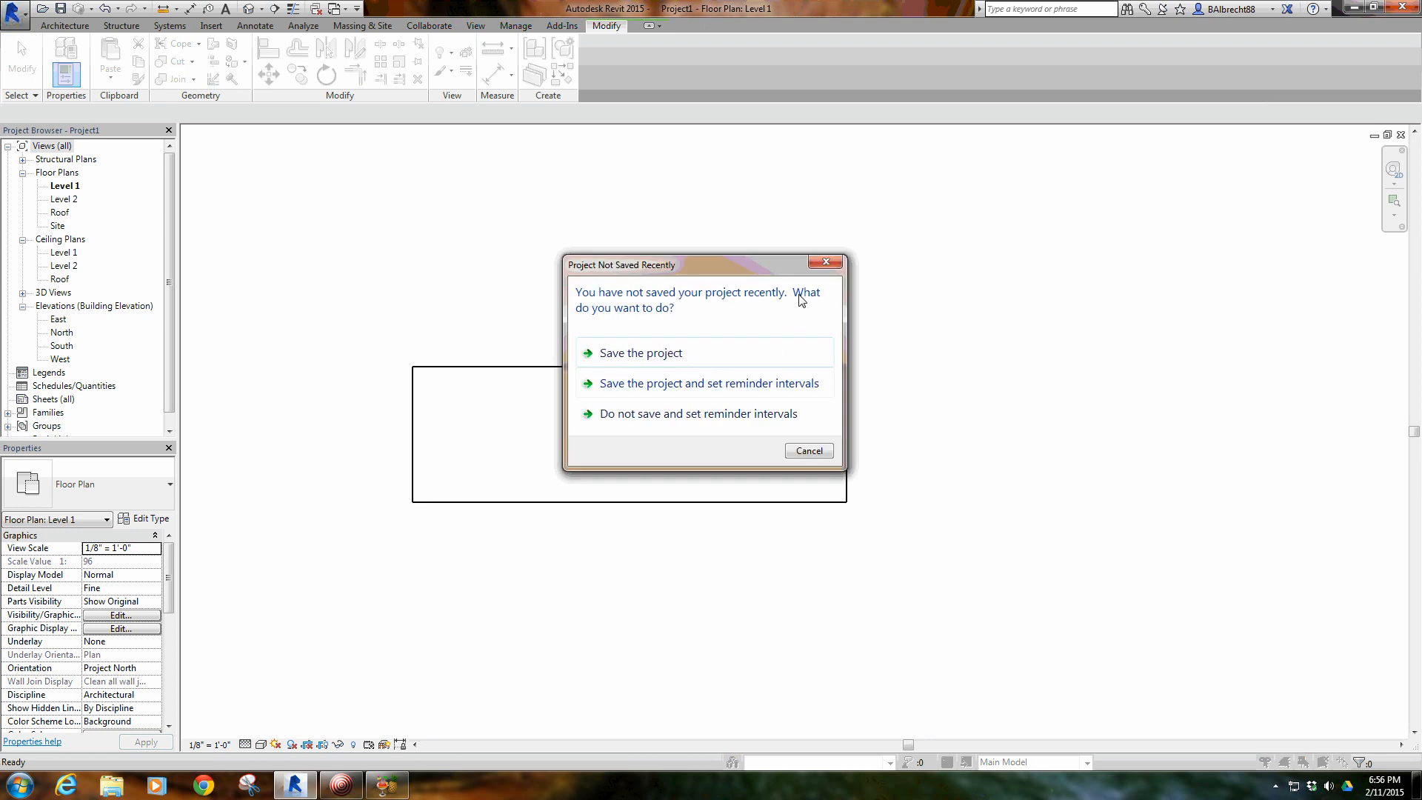
left_click(834, 266)
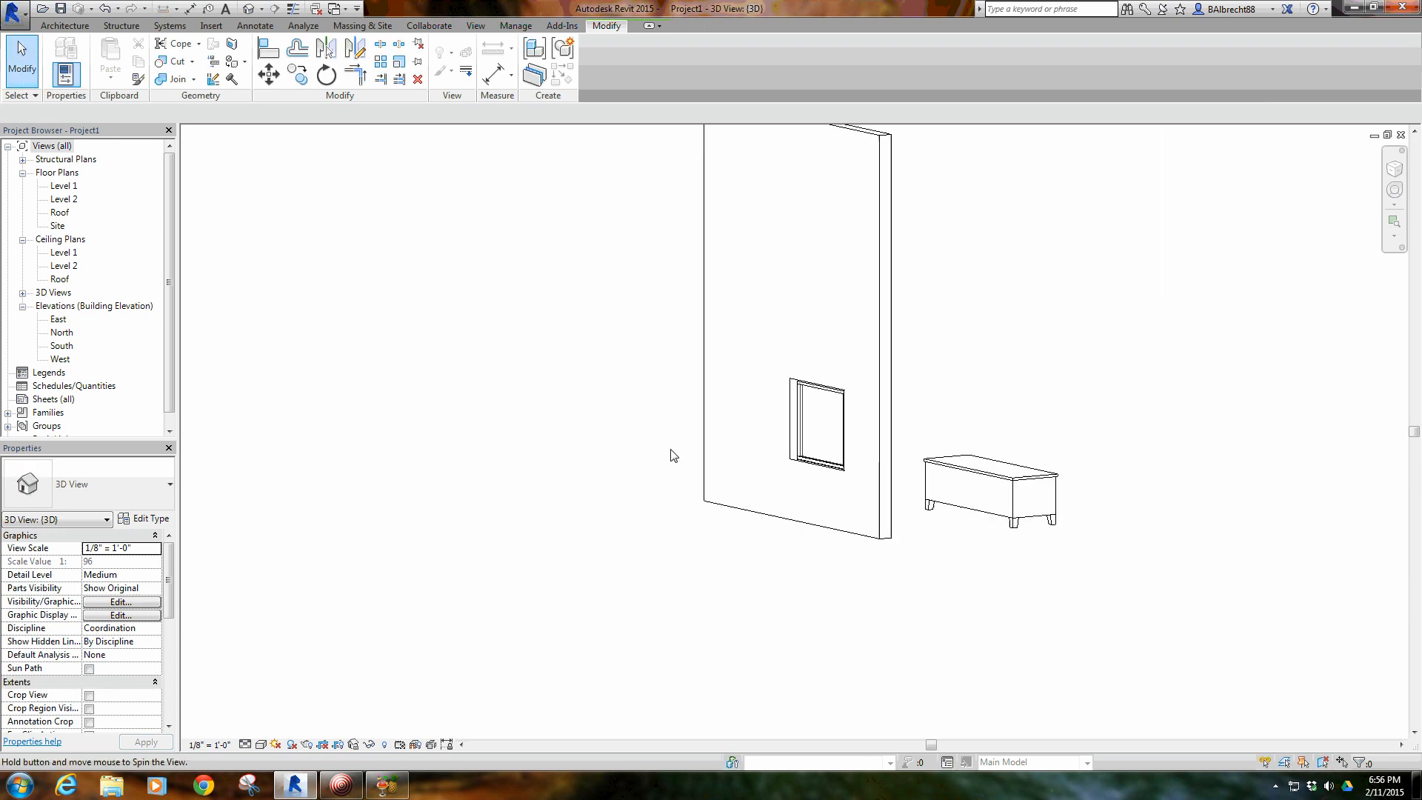
middle_click_drag(891, 451, 838, 485, "shift")
scroll(905, 527, "up", 3)
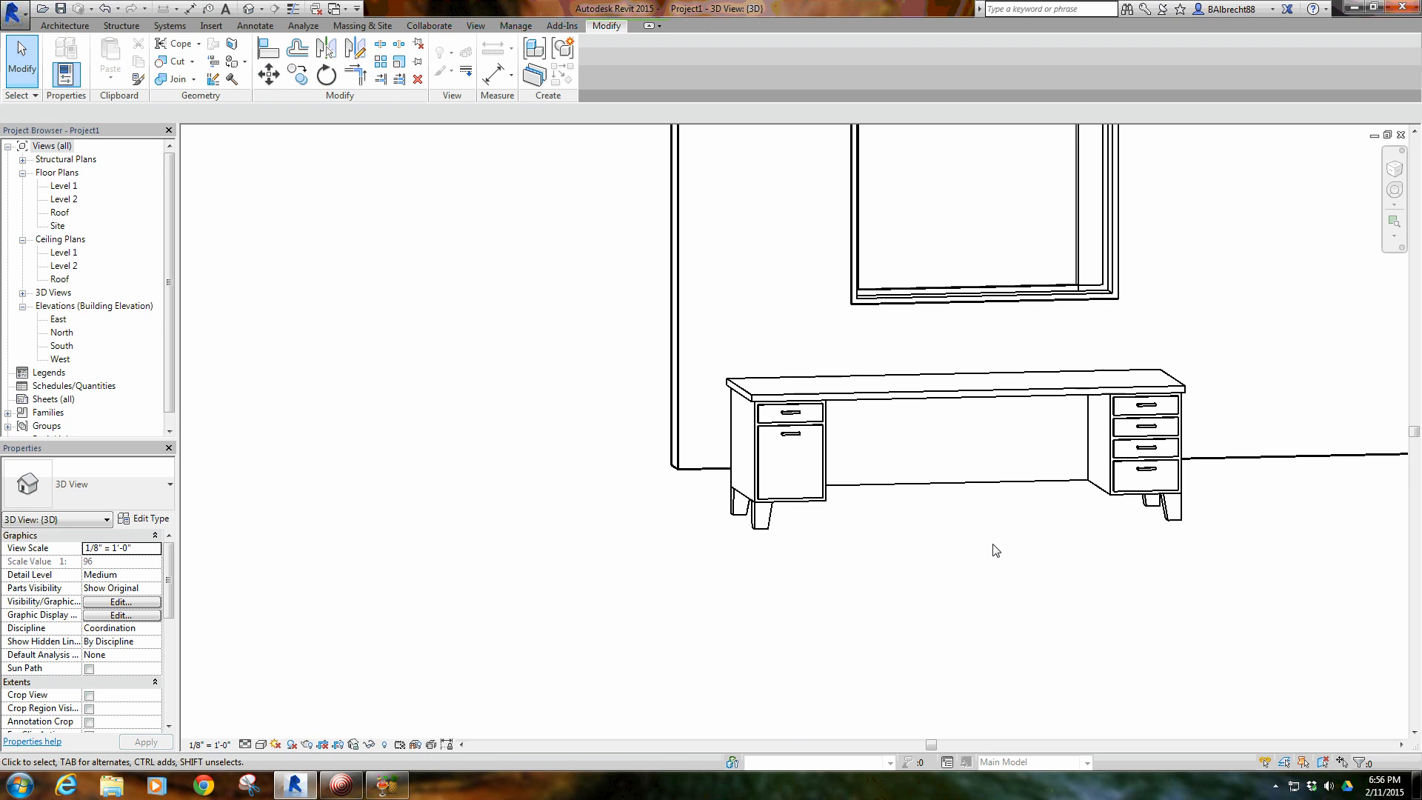
middle_click(992, 544)
middle_click(992, 544)
scroll(955, 557, "up", 5)
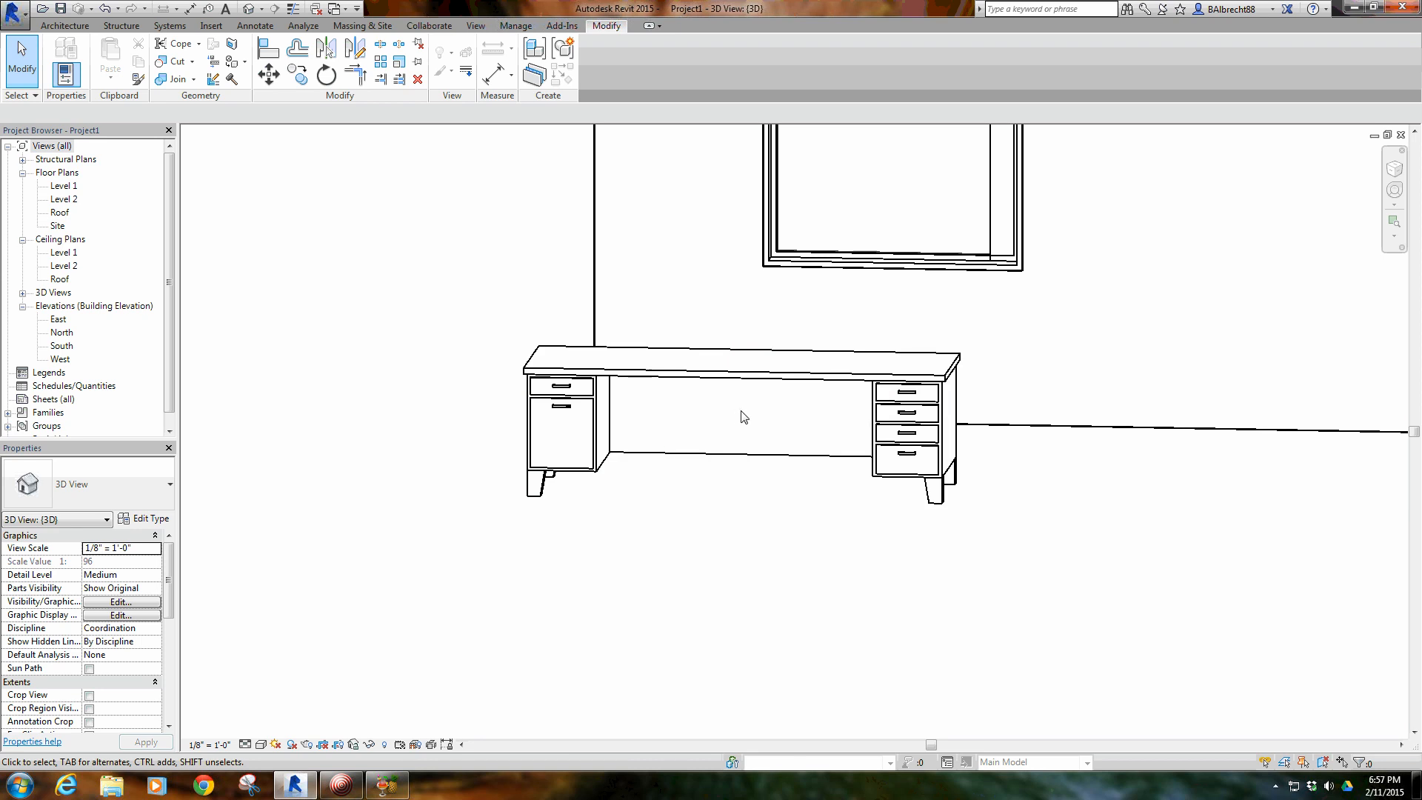
middle_click_drag(743, 413, 752, 437)
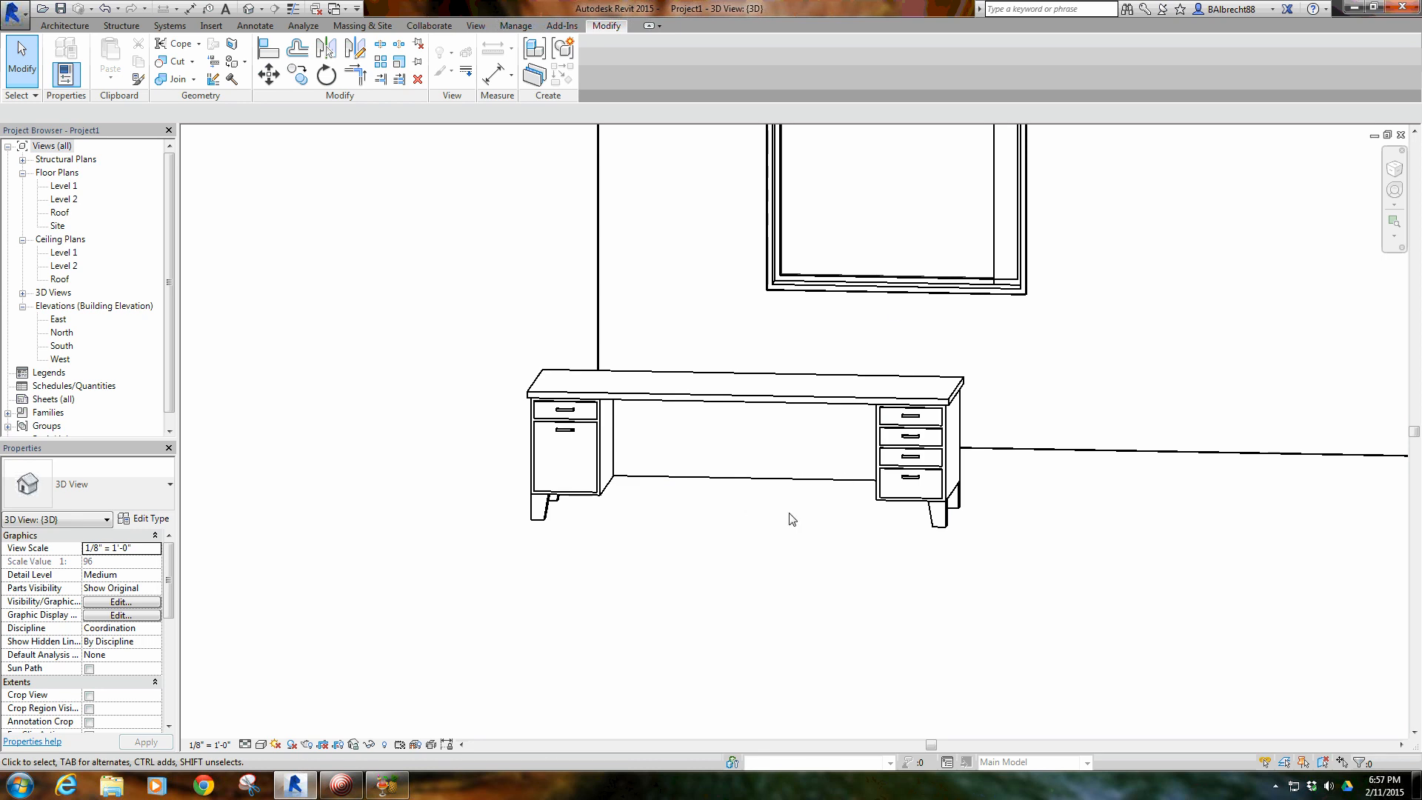
Set the placed desk type's Height to 4' 0" in its type properties
left_click(541, 468)
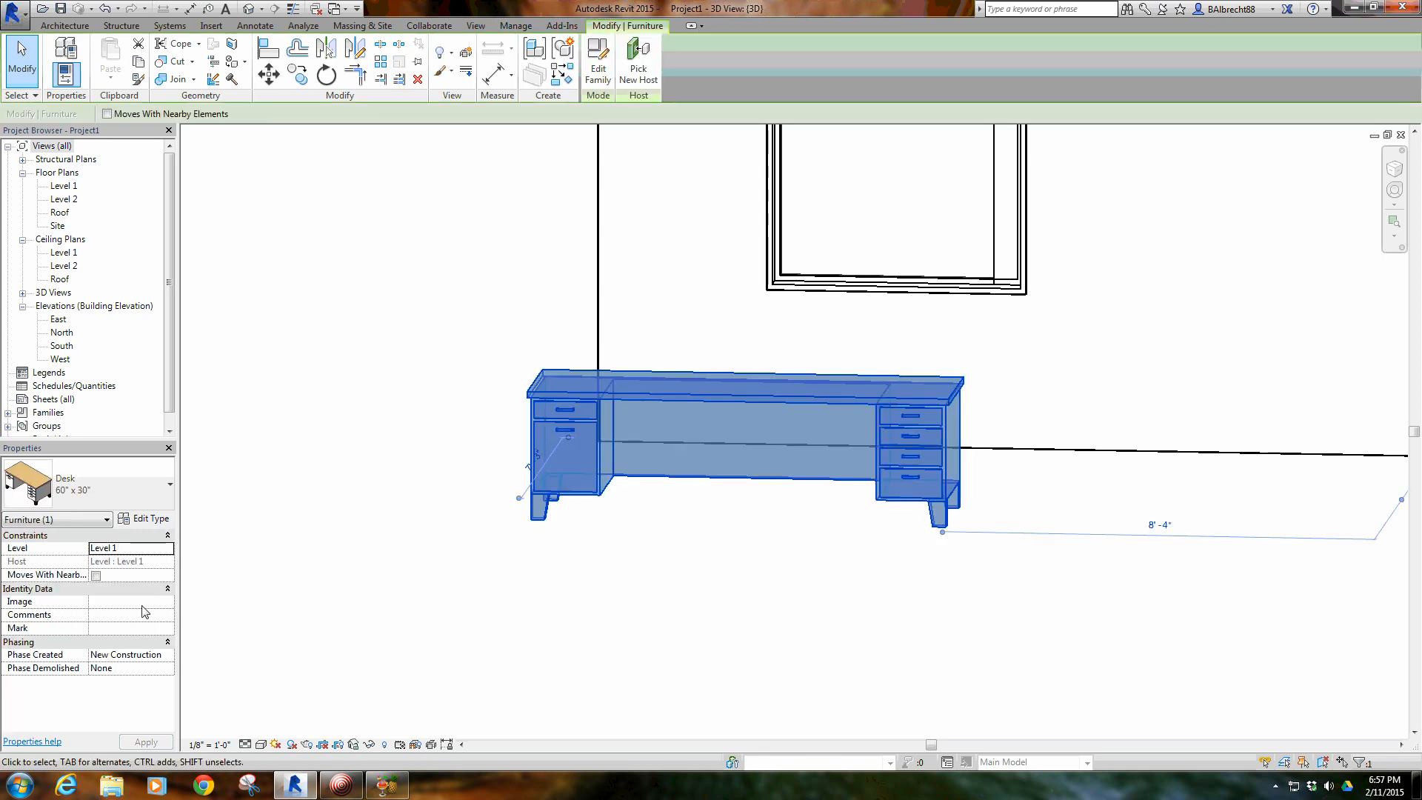
left_click(146, 520)
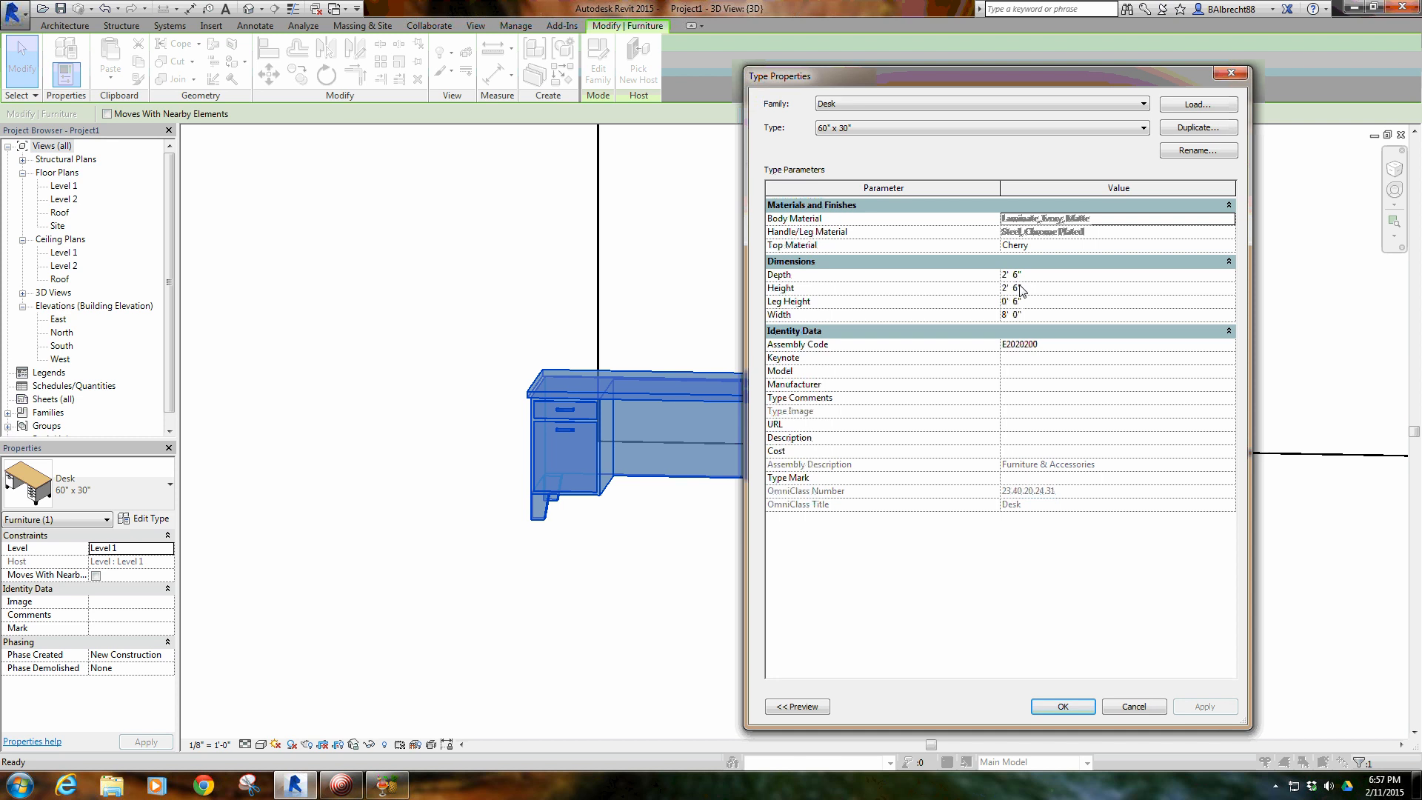
left_click(1043, 293)
left_click(1042, 291)
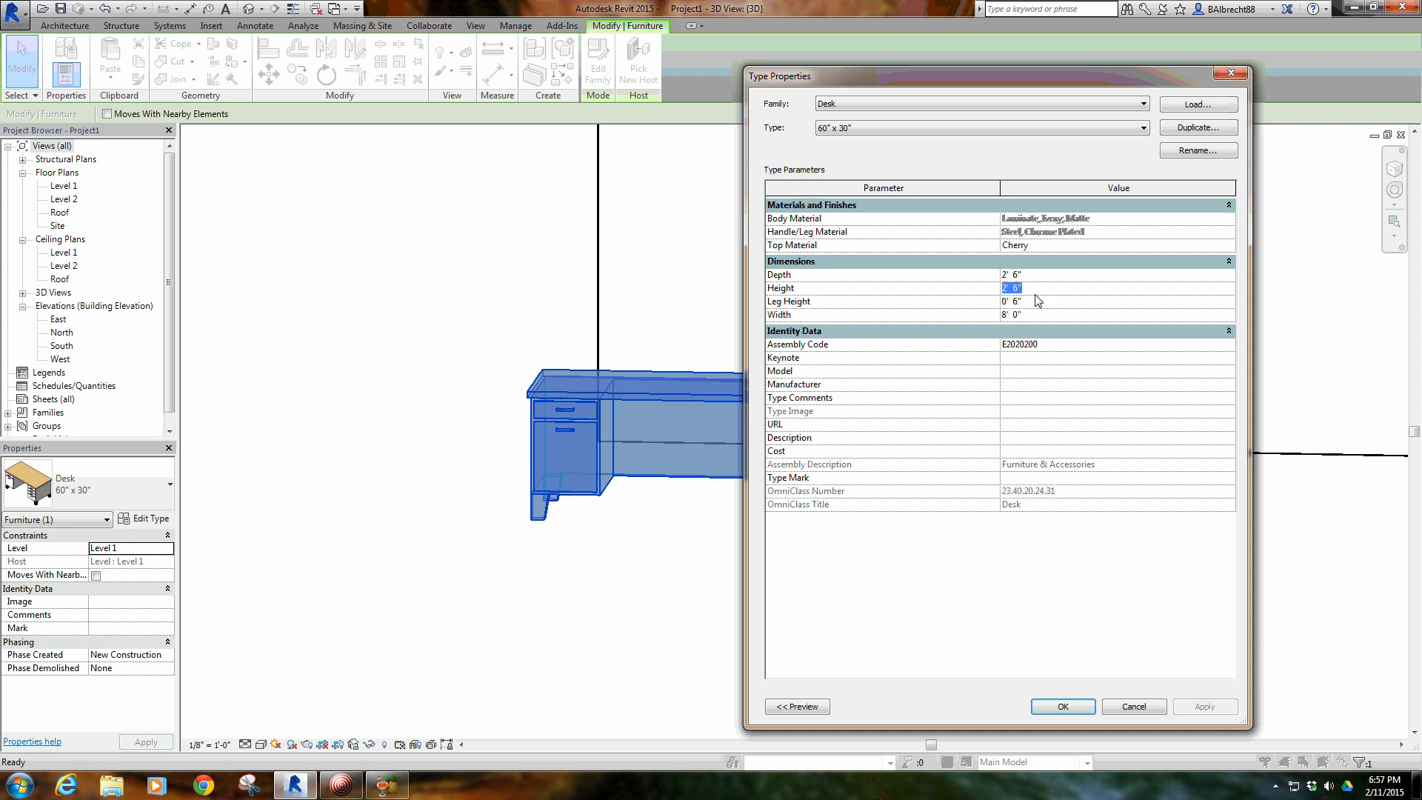
type("4")
key("Return")
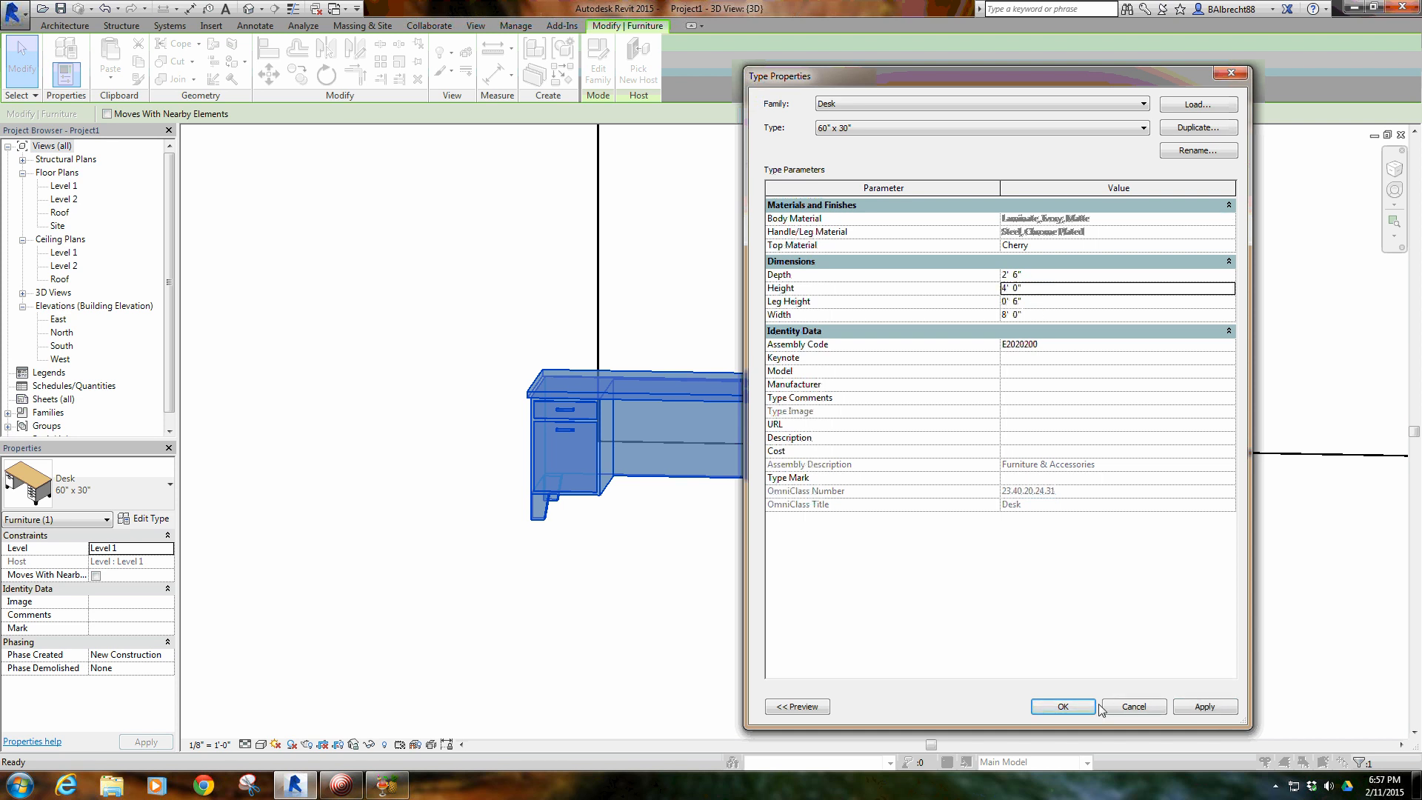
left_click(1063, 704)
left_click(786, 578)
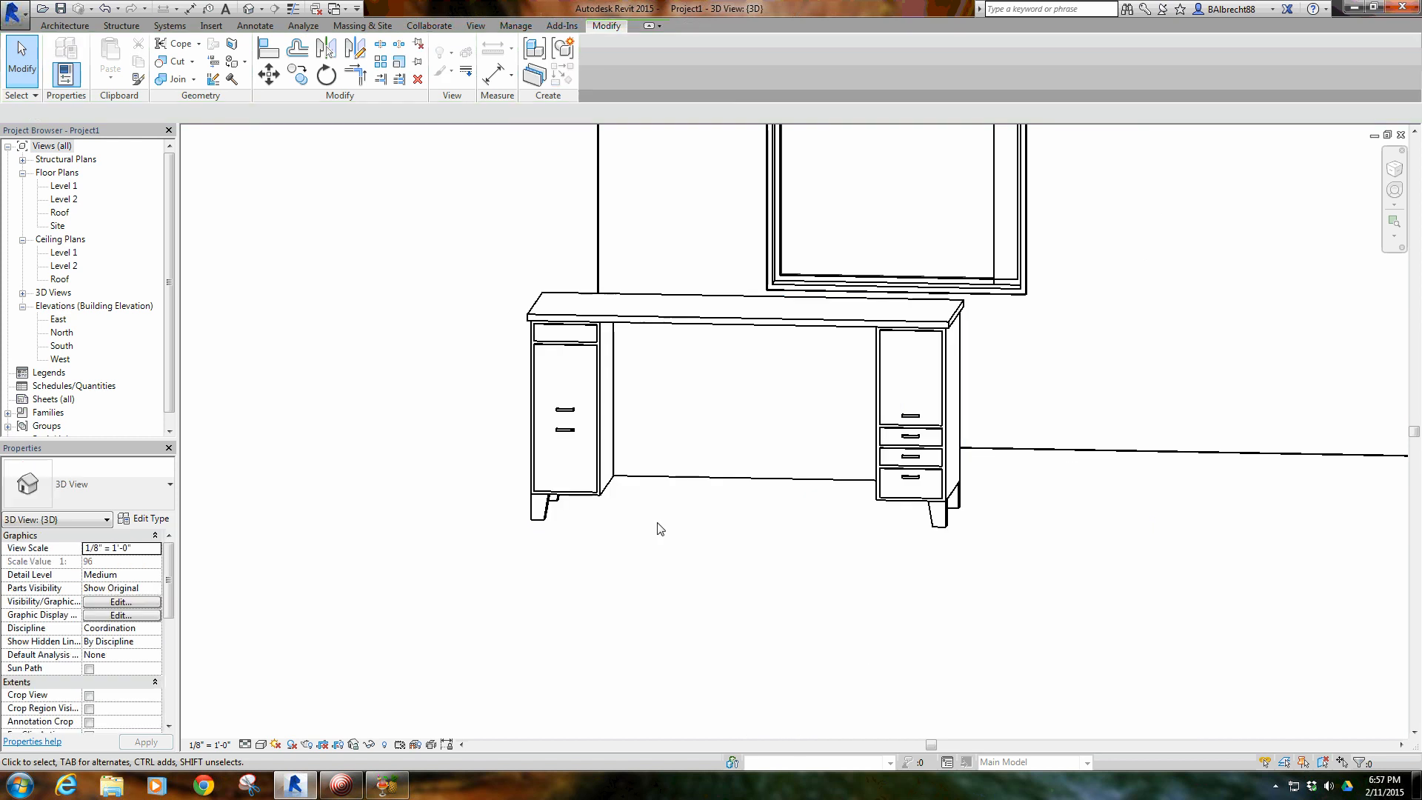
Examine the drawer fronts and handles of the heightened desk up close in the 3D view
middle_click_drag(703, 378, 658, 402)
scroll(689, 410, "up", 2)
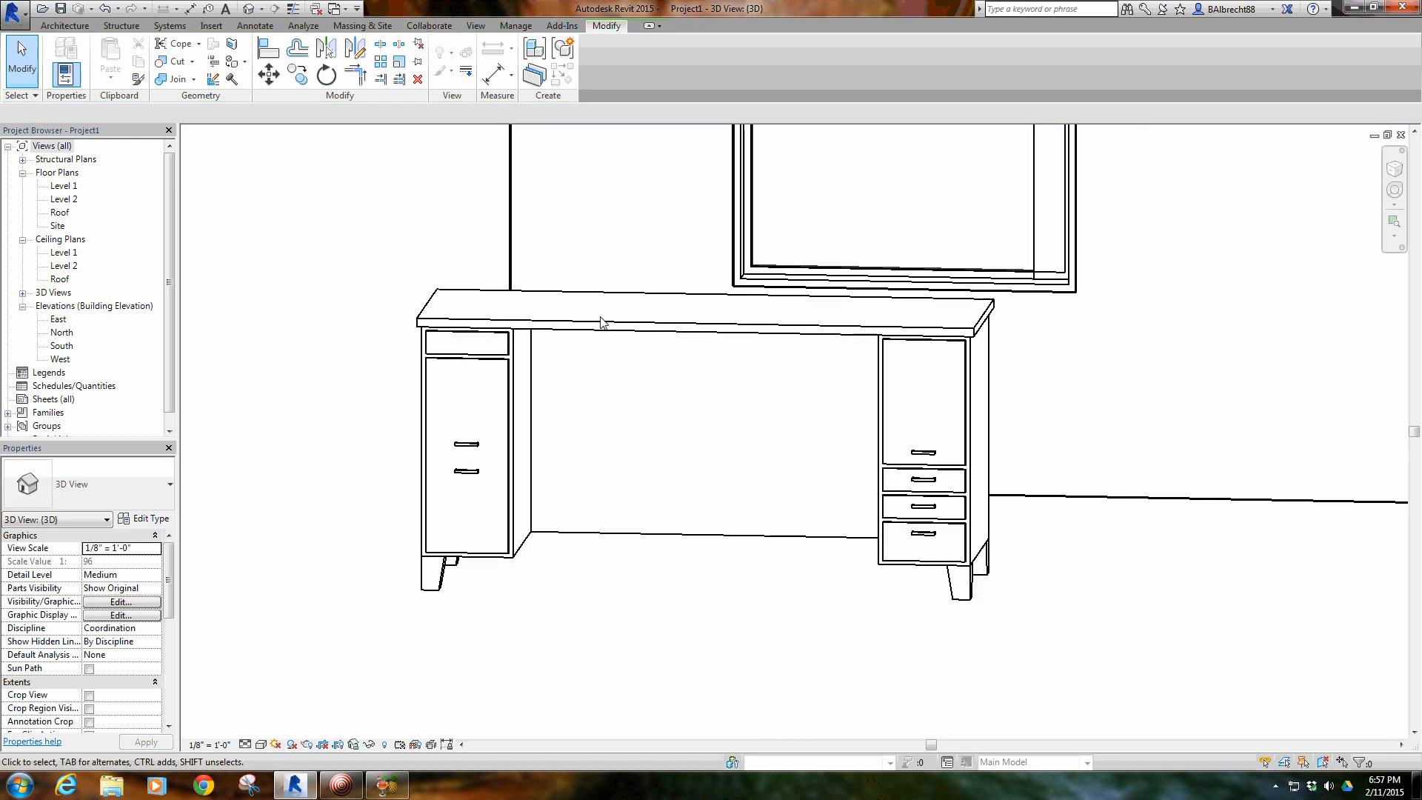
left_click(602, 338)
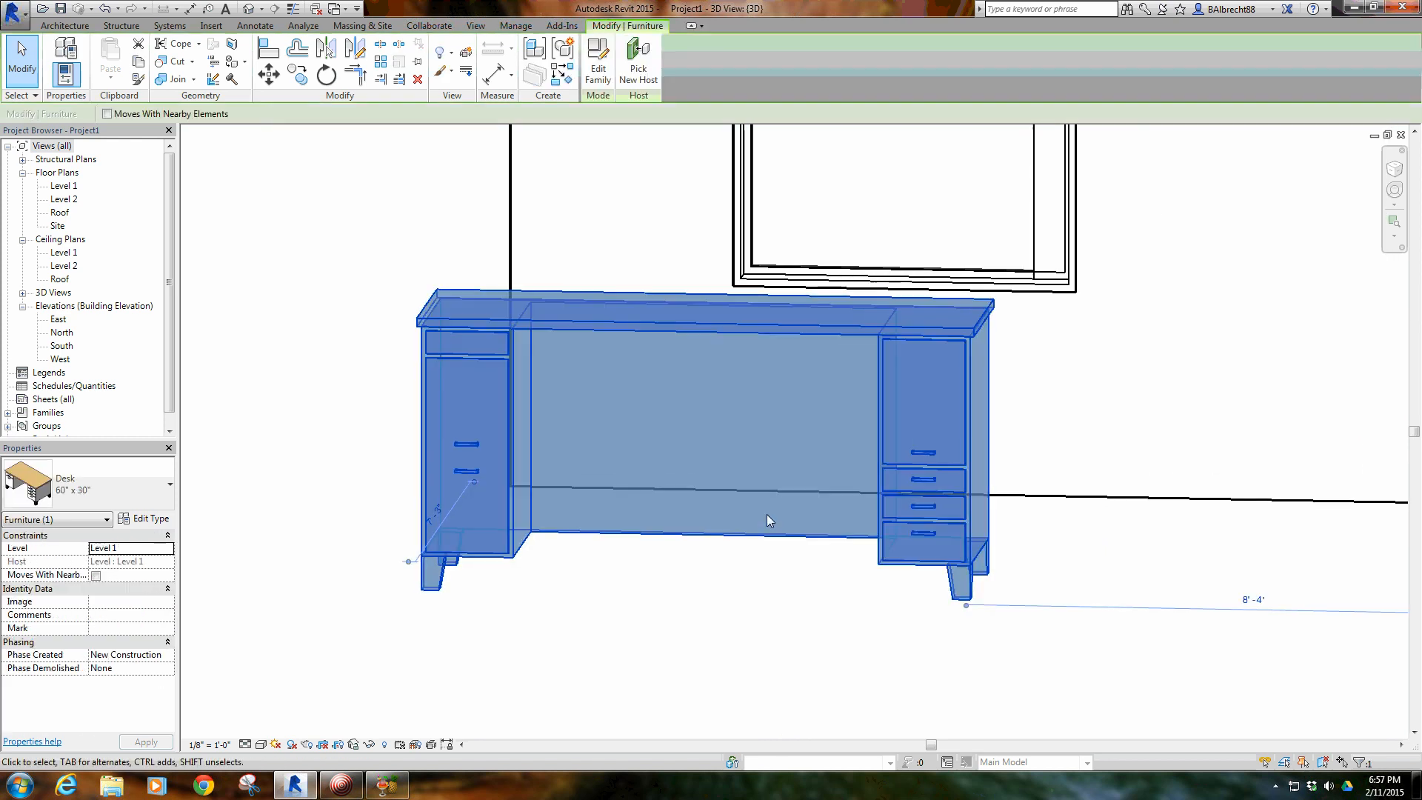
left_click(739, 606)
scroll(471, 441, "up", 2)
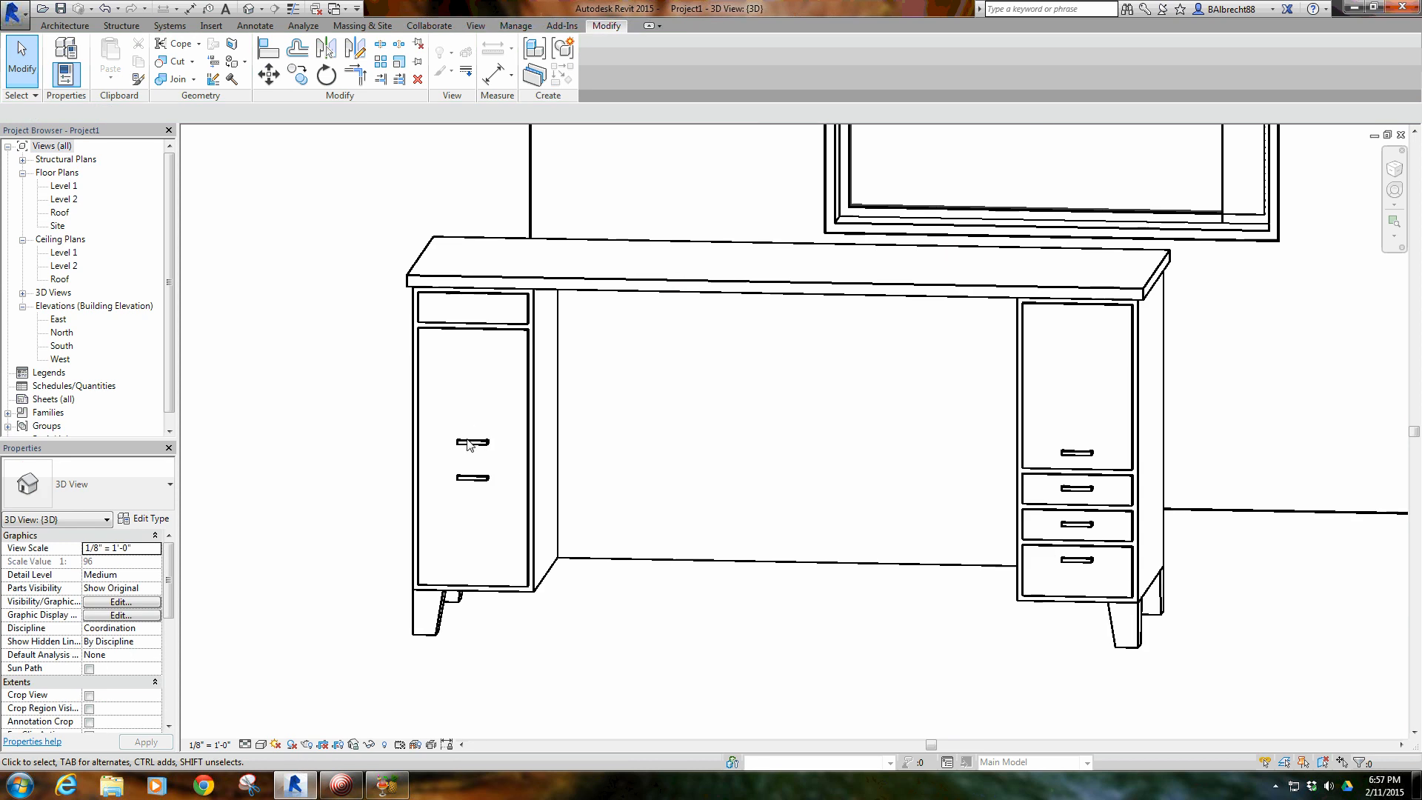
left_click(486, 449)
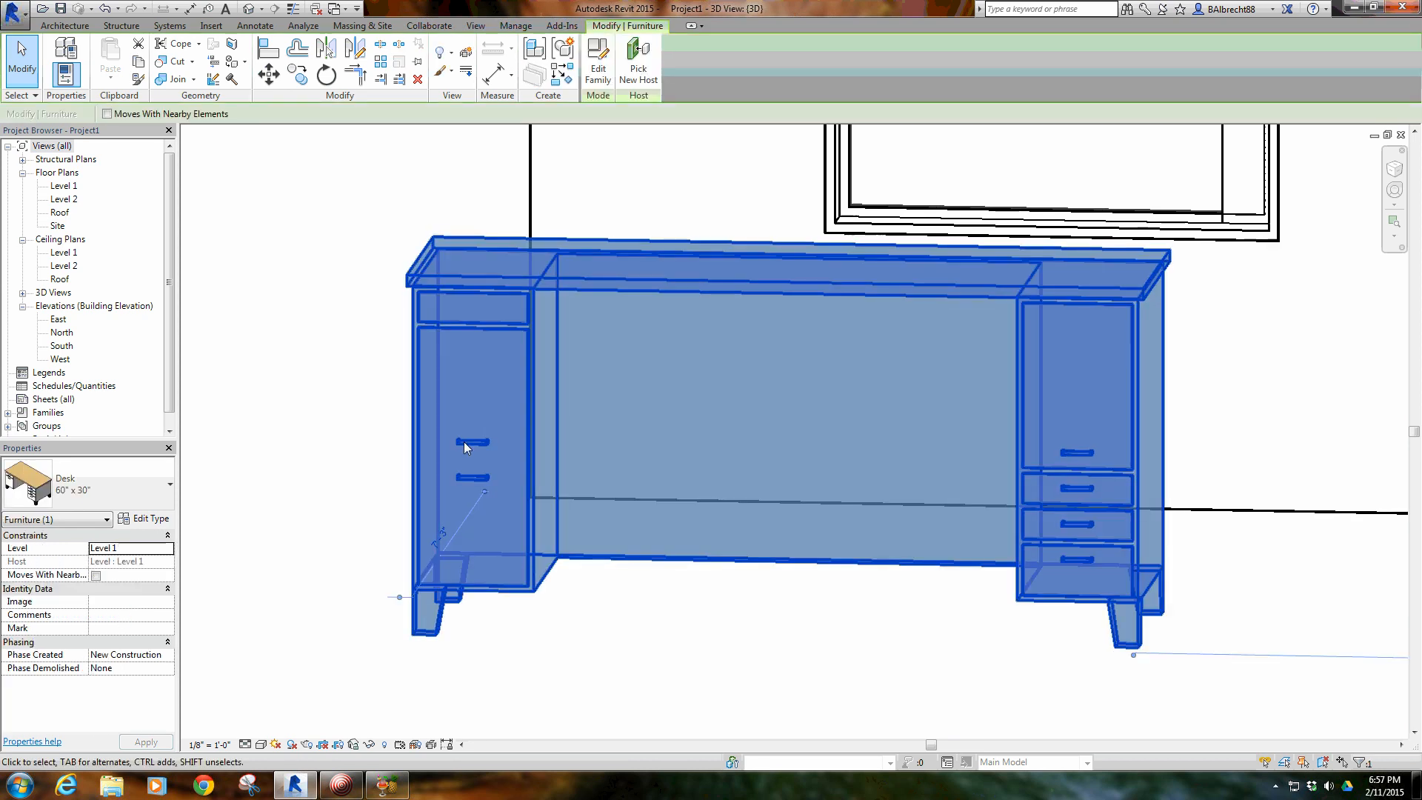
scroll(481, 300, "up", 1)
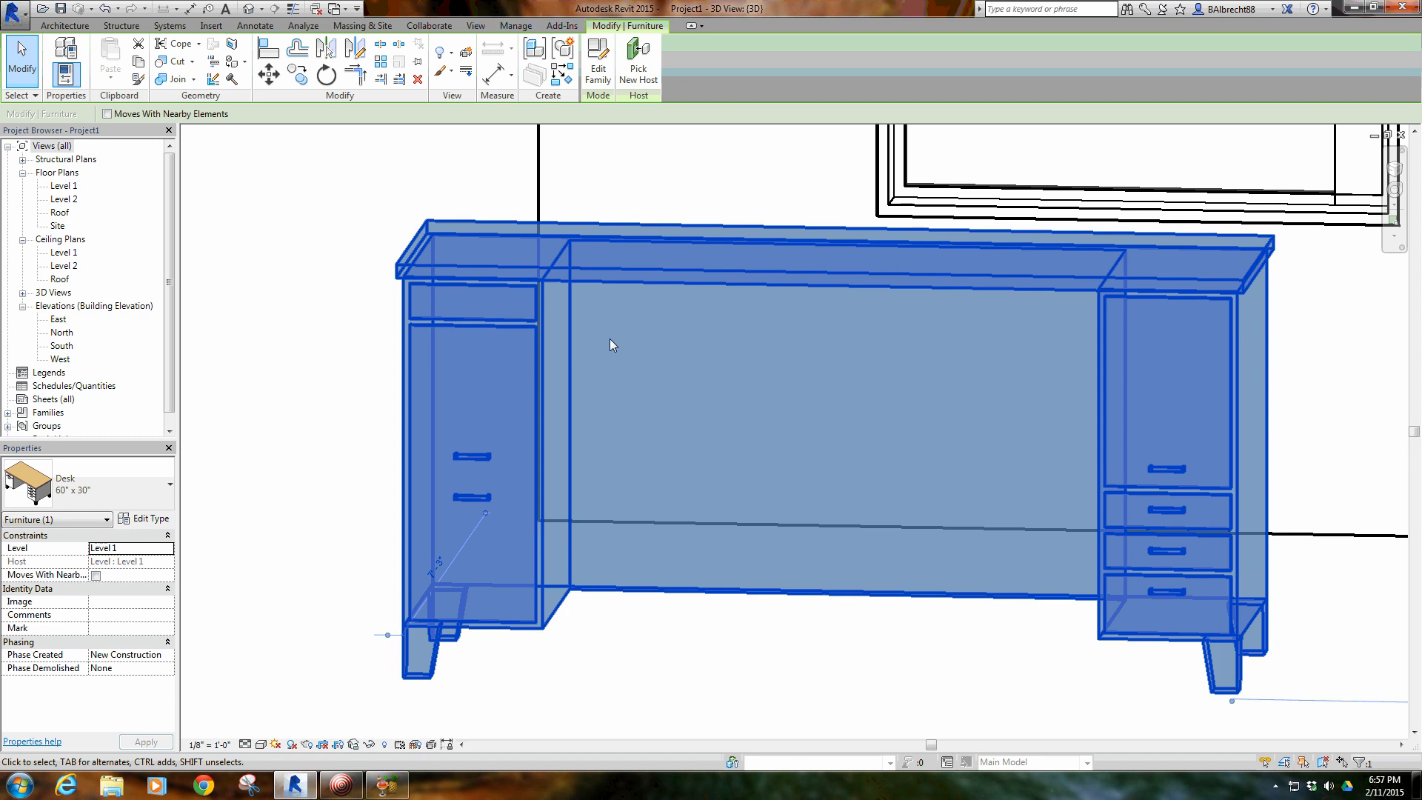
middle_click_drag(1146, 392, 1056, 342)
left_click(742, 372)
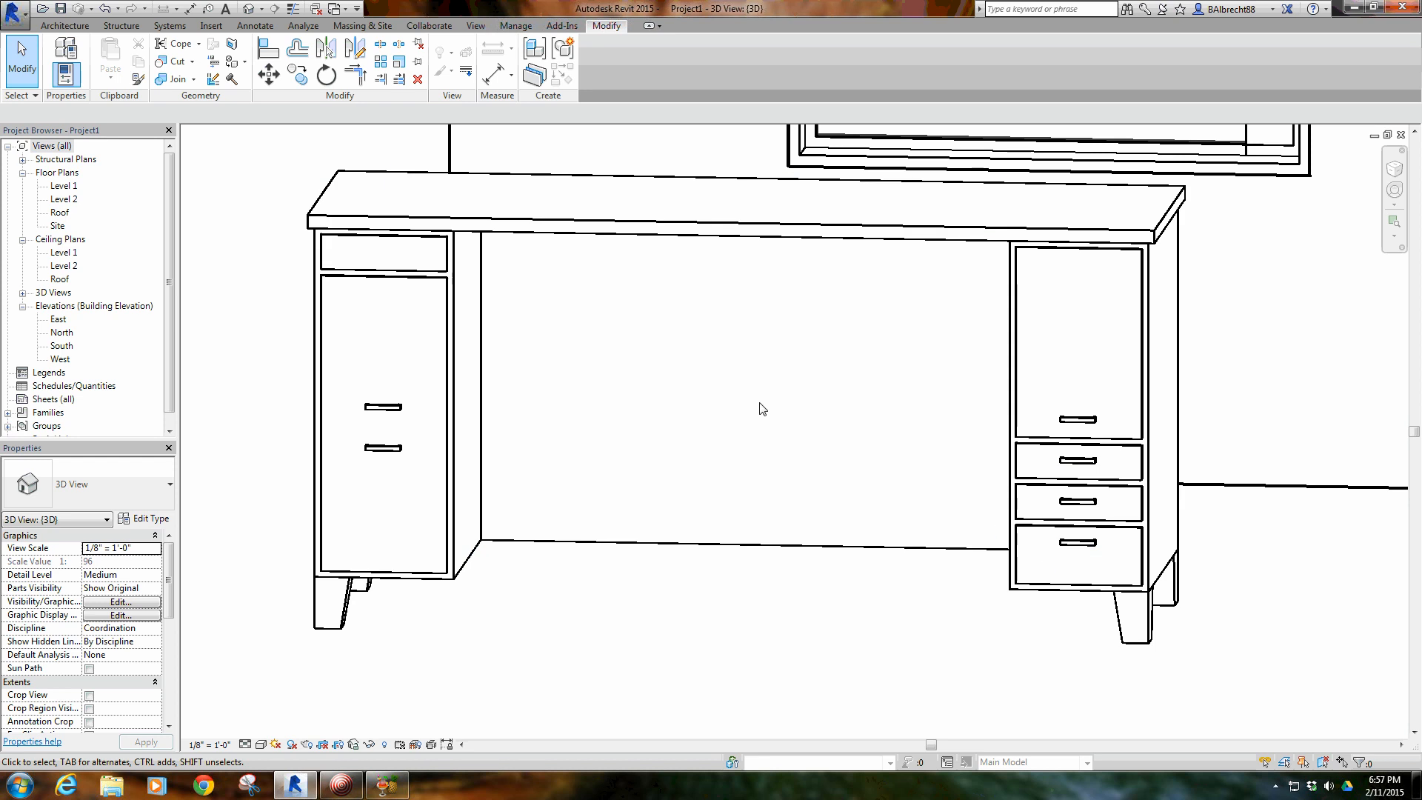
Undo the desk height change to compare the original drawer fronts, and redo it
scroll(750, 422, "down", 3)
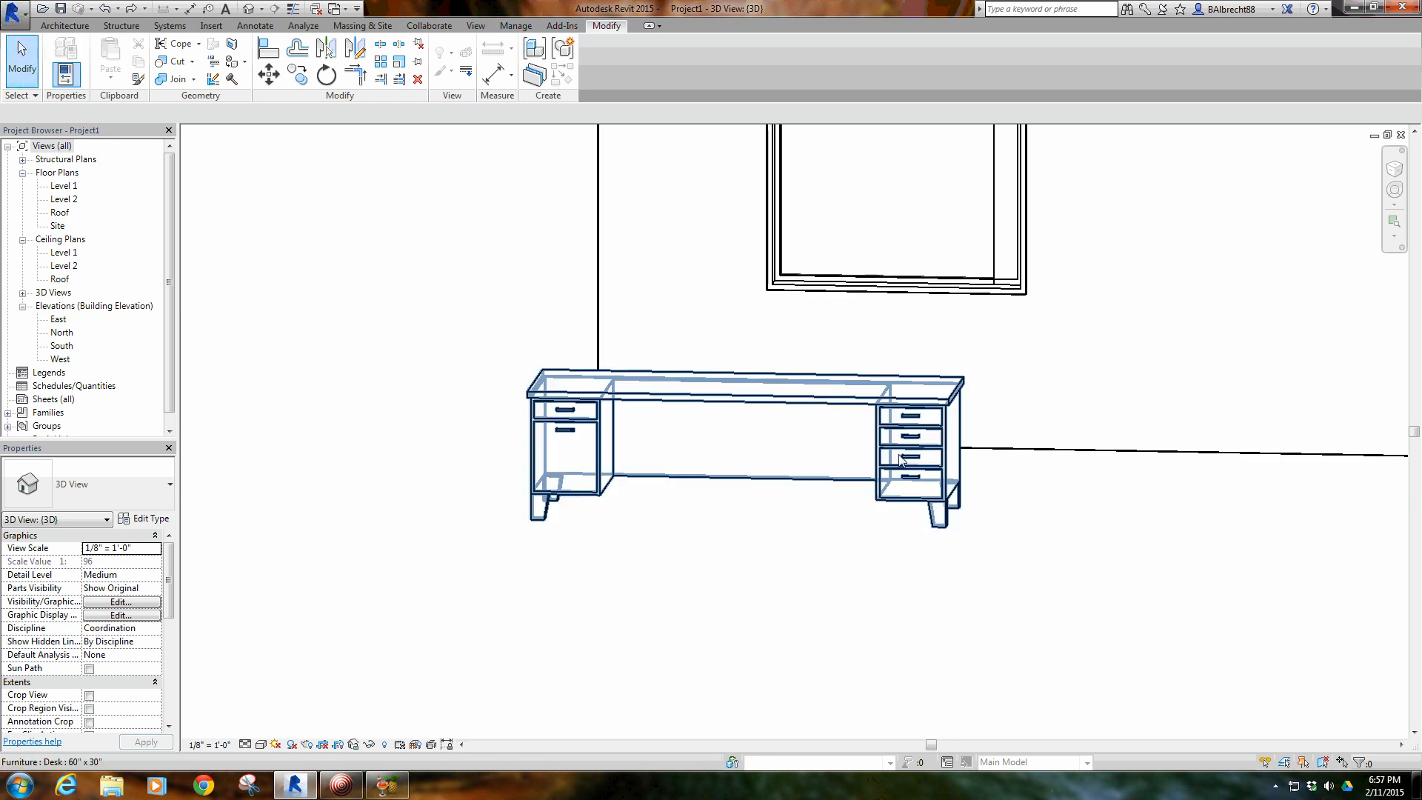
scroll(913, 439, "up", 3)
middle_click_drag(571, 491, 676, 448)
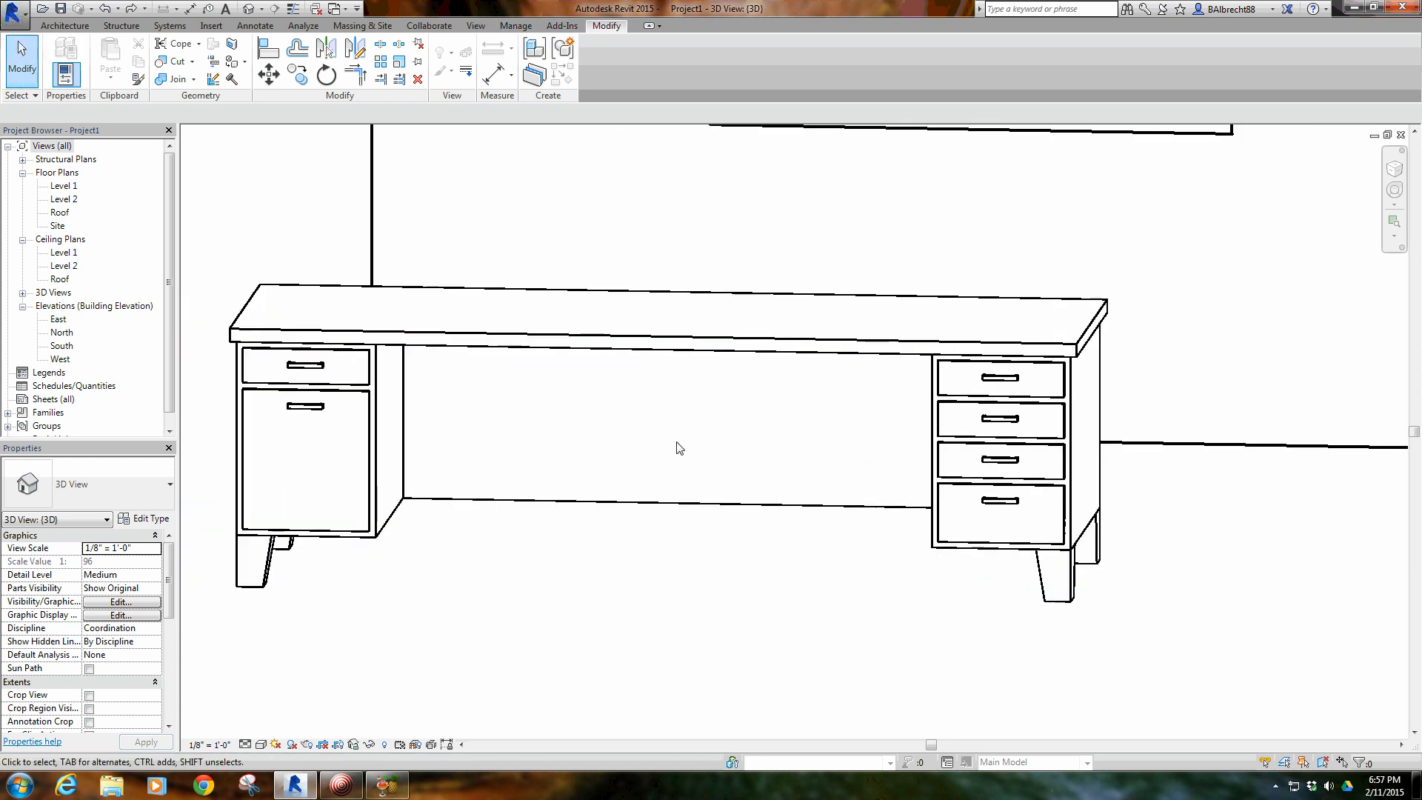
left_click(139, 13)
scroll(645, 434, "down", 3)
scroll(750, 423, "up", 4)
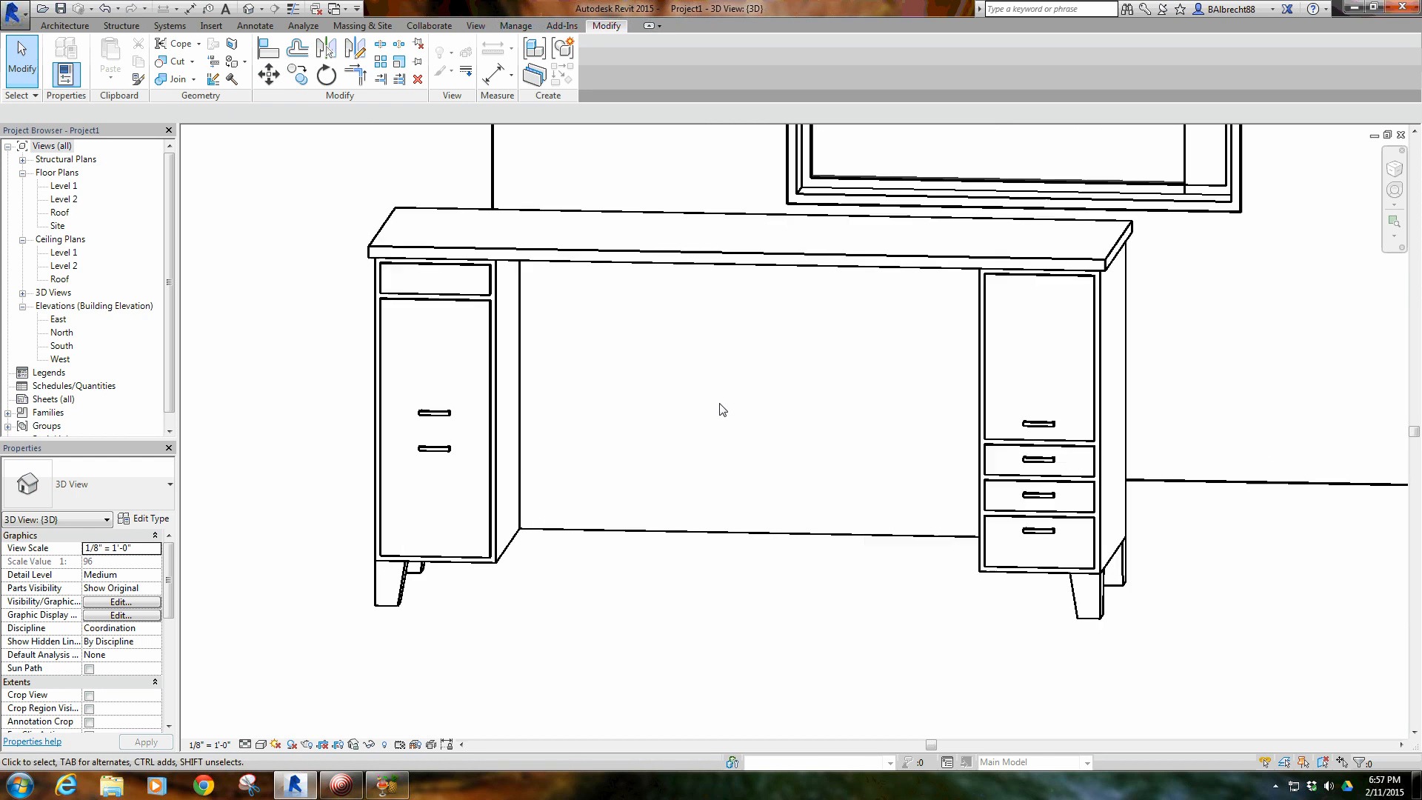
left_click(713, 421)
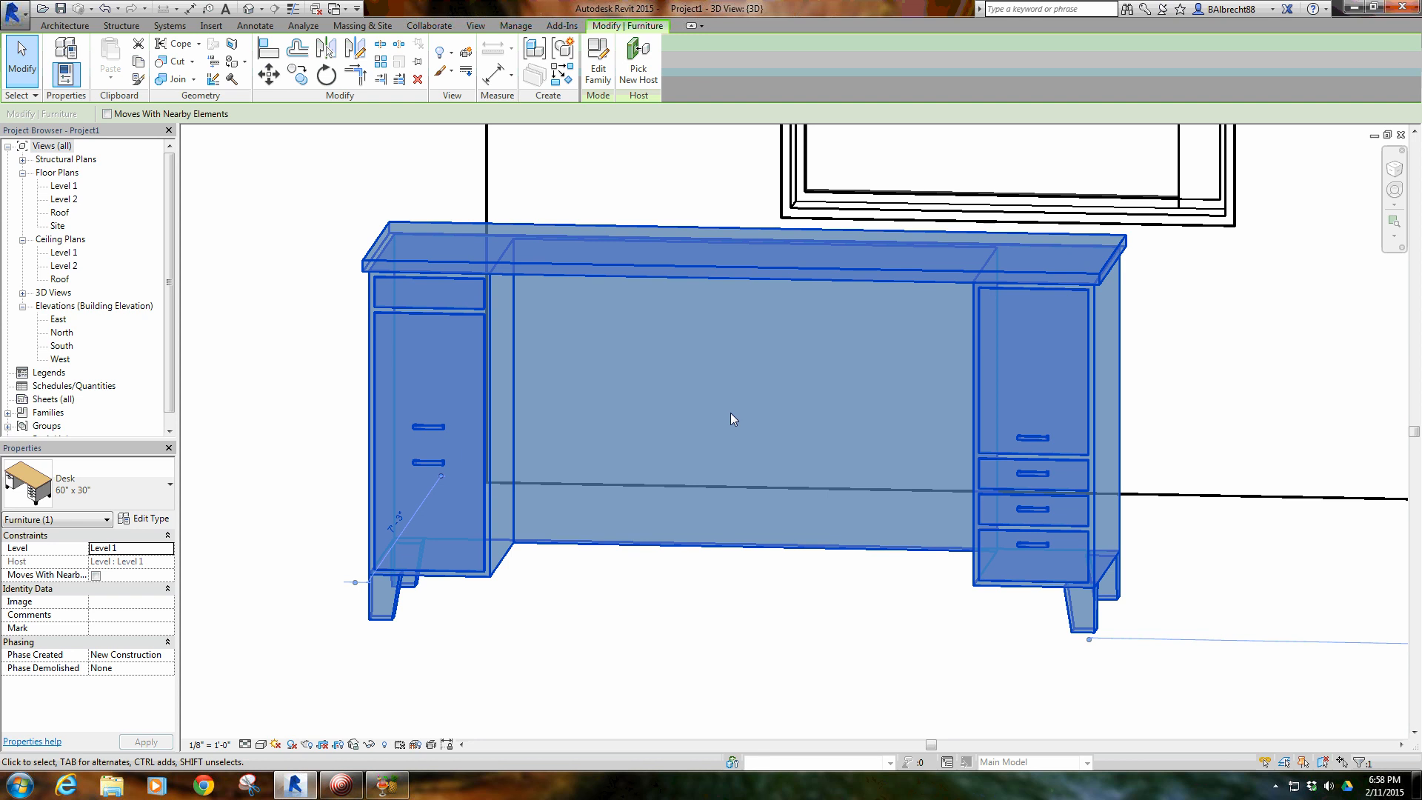
key("Escape")
left_click(489, 374)
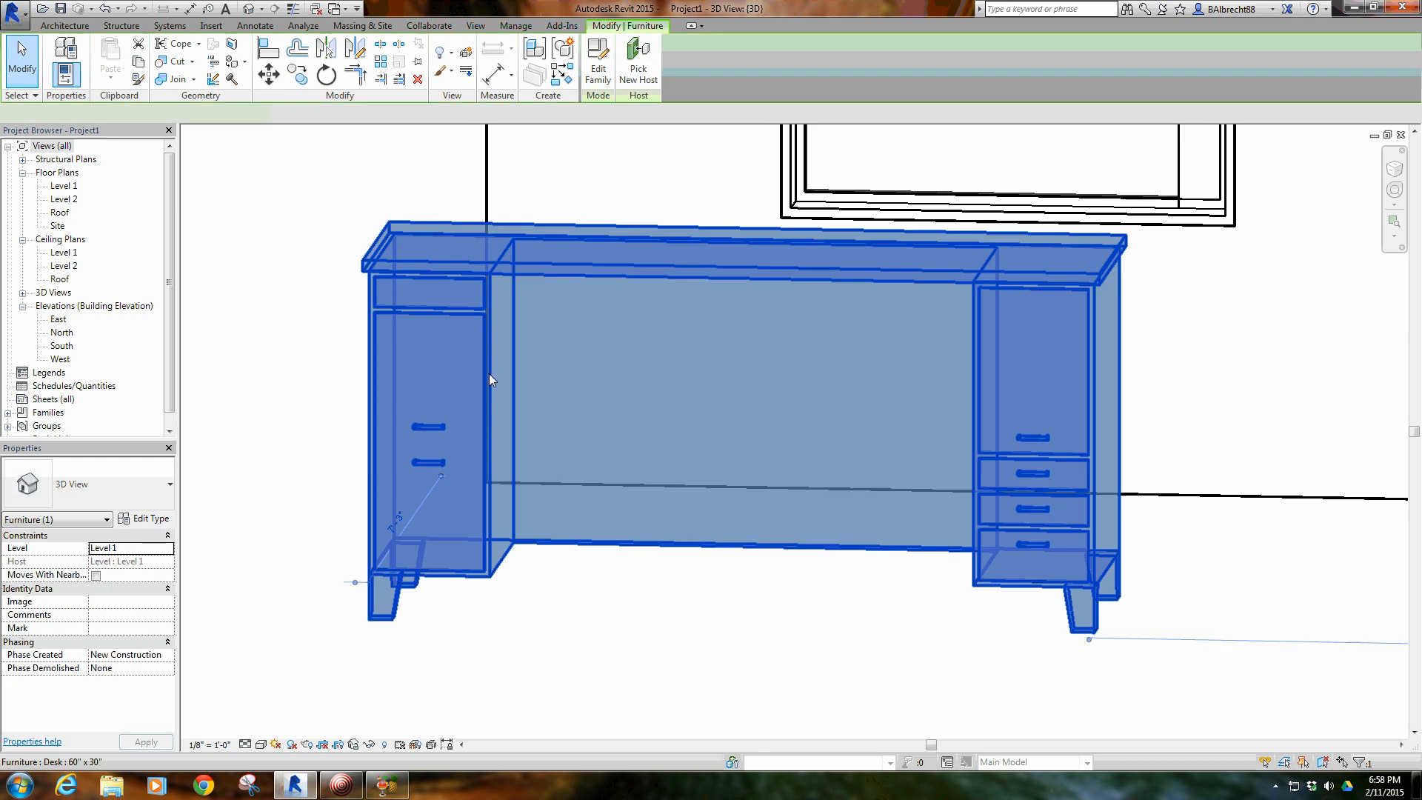
key("Escape")
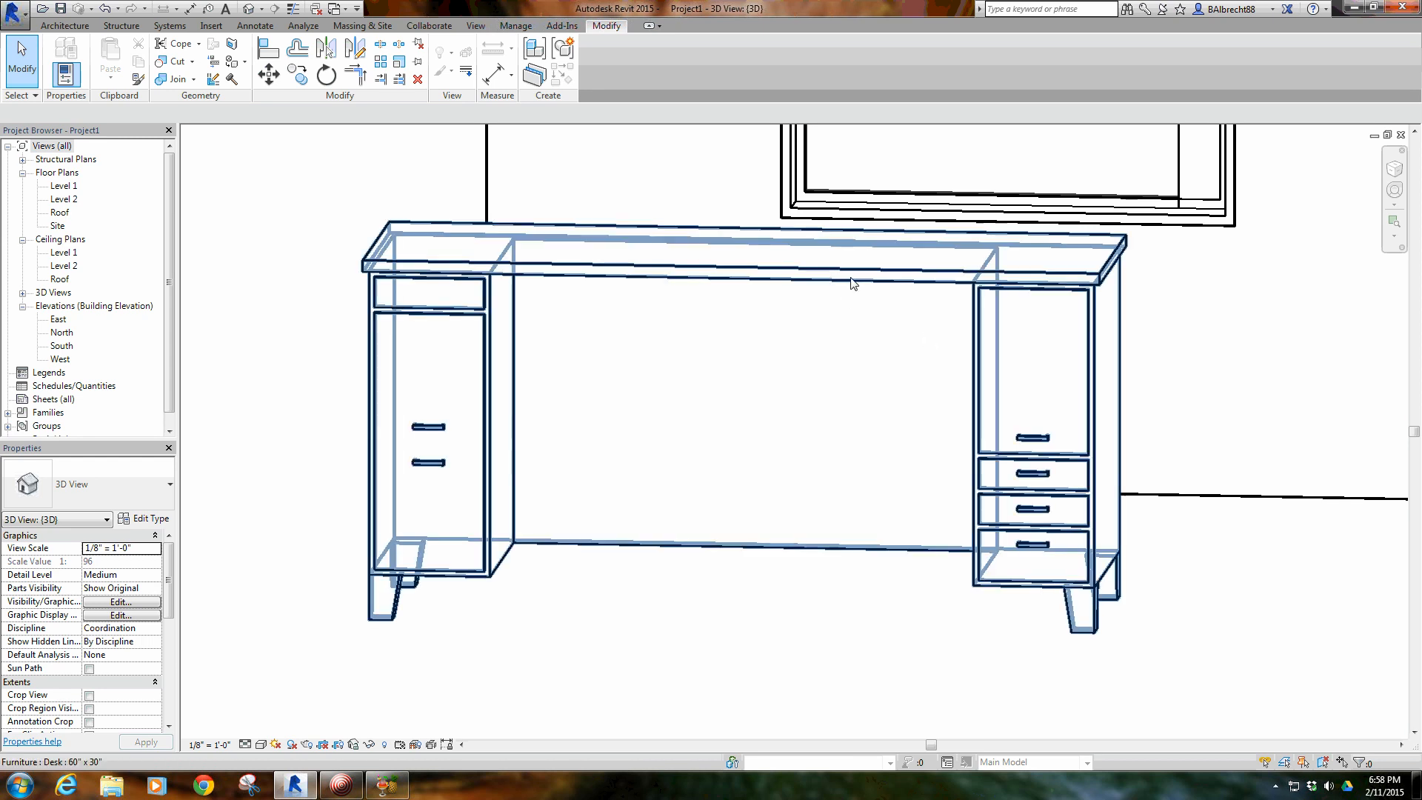
left_click(752, 406)
key("Escape")
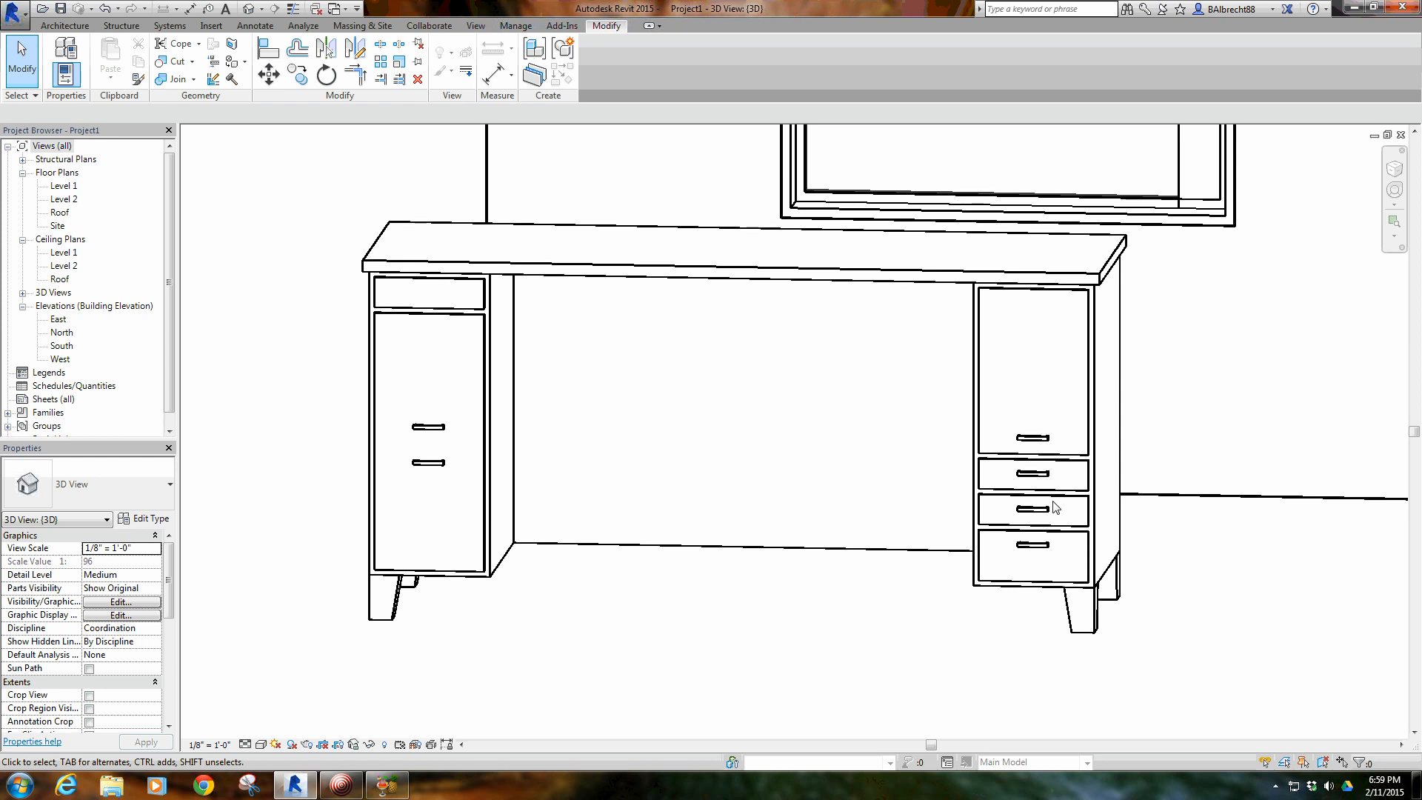
middle_click_drag(740, 409, 492, 264)
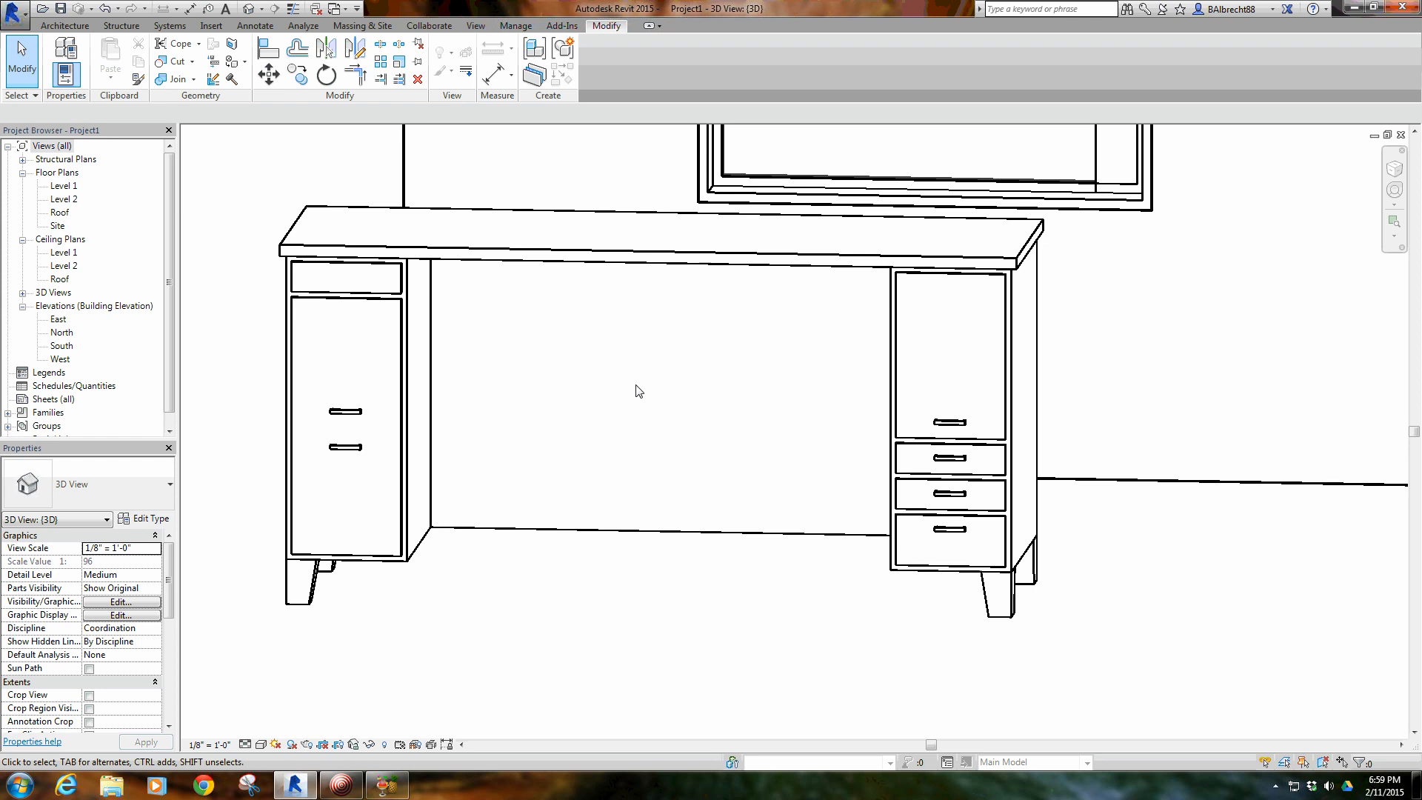
scroll(645, 394, "down", 5)
scroll(686, 415, "down", 3)
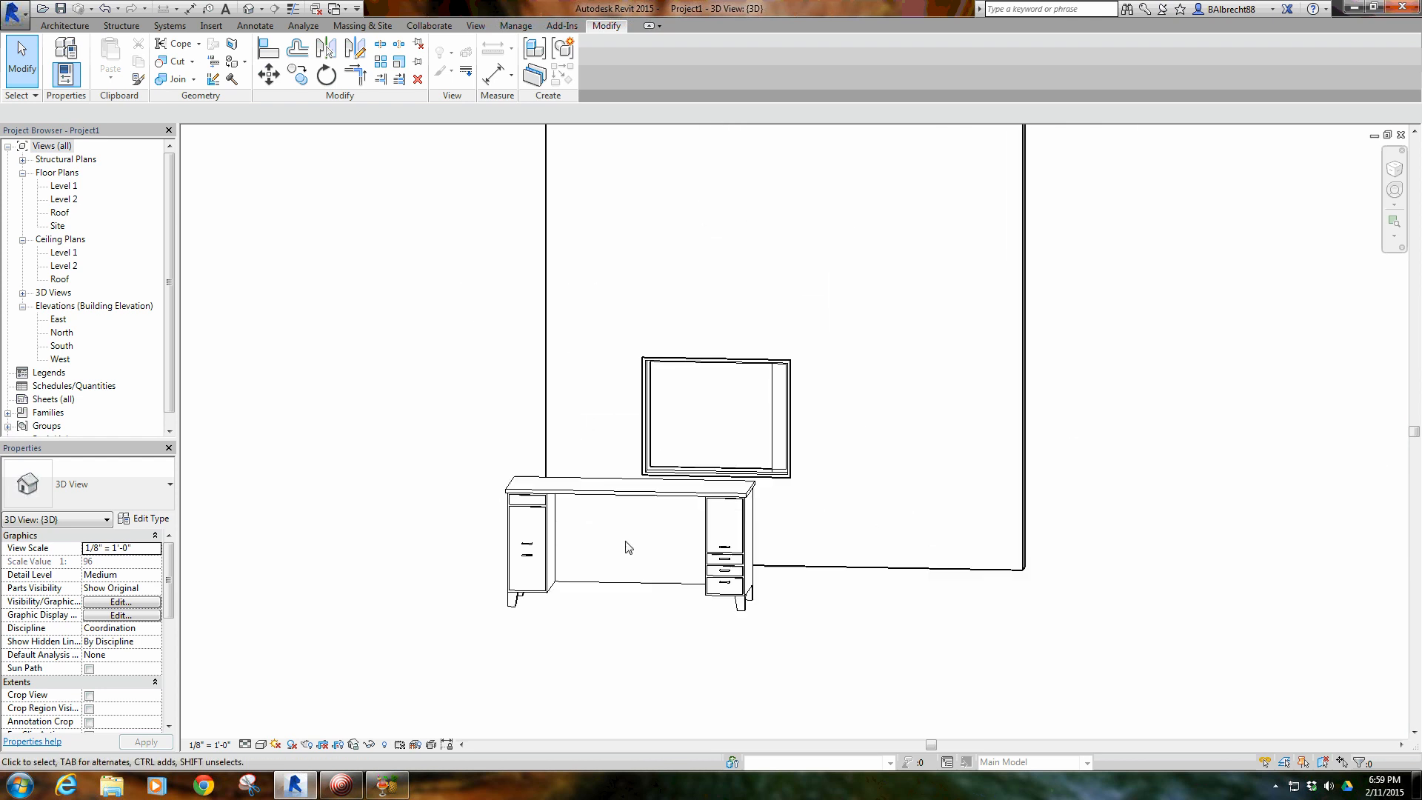
left_click(631, 501)
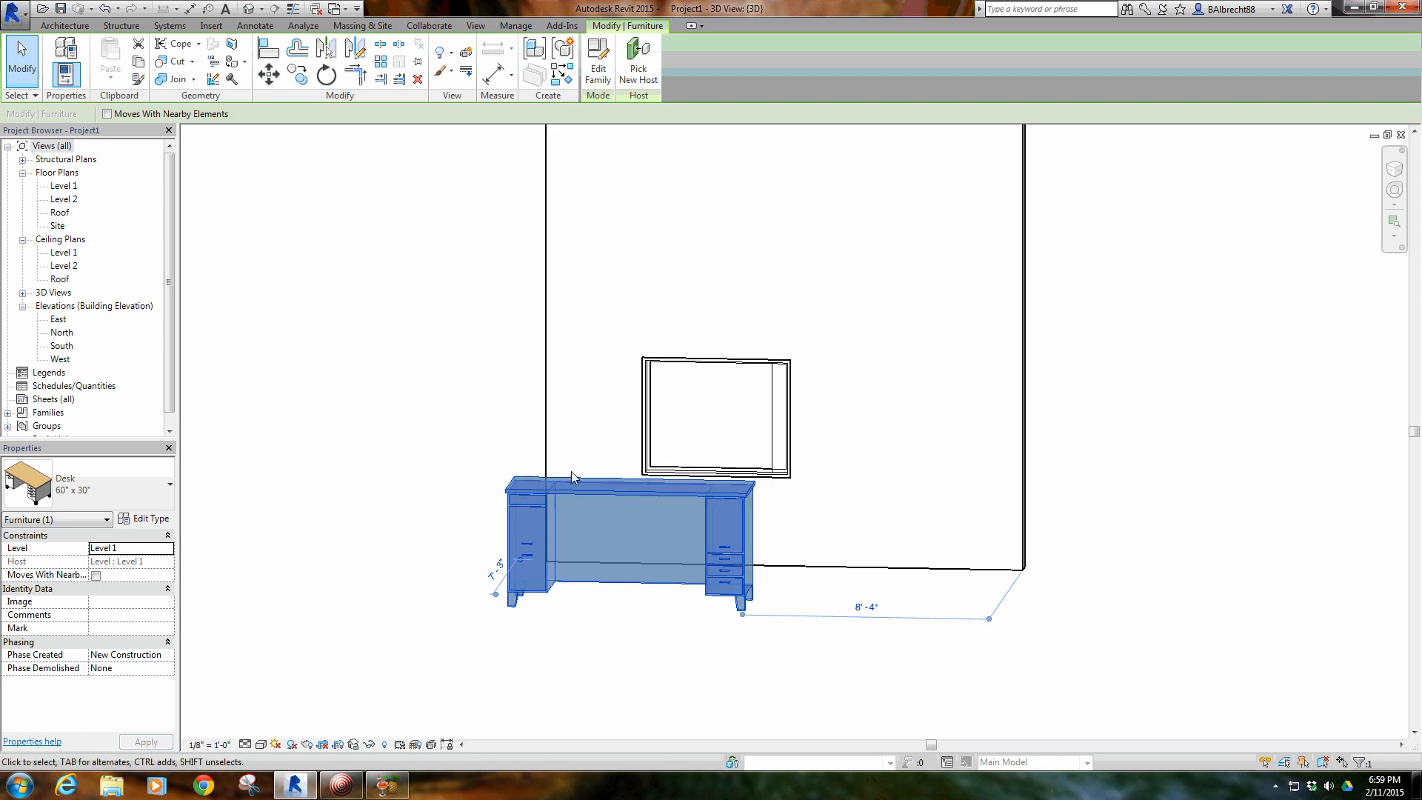
scroll(628, 543, "up", 3)
left_click(355, 507)
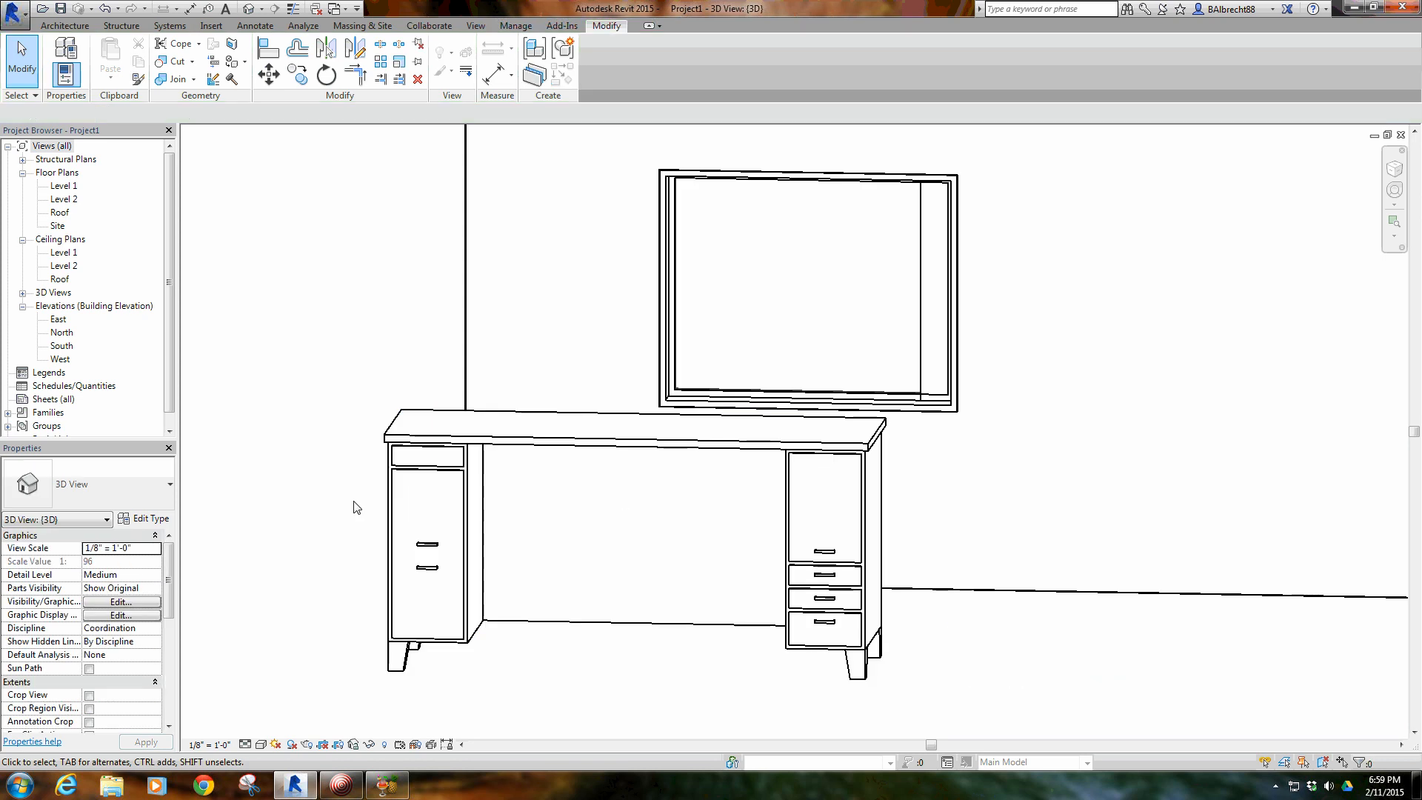
left_click(477, 450)
left_click(316, 478)
left_click(538, 445)
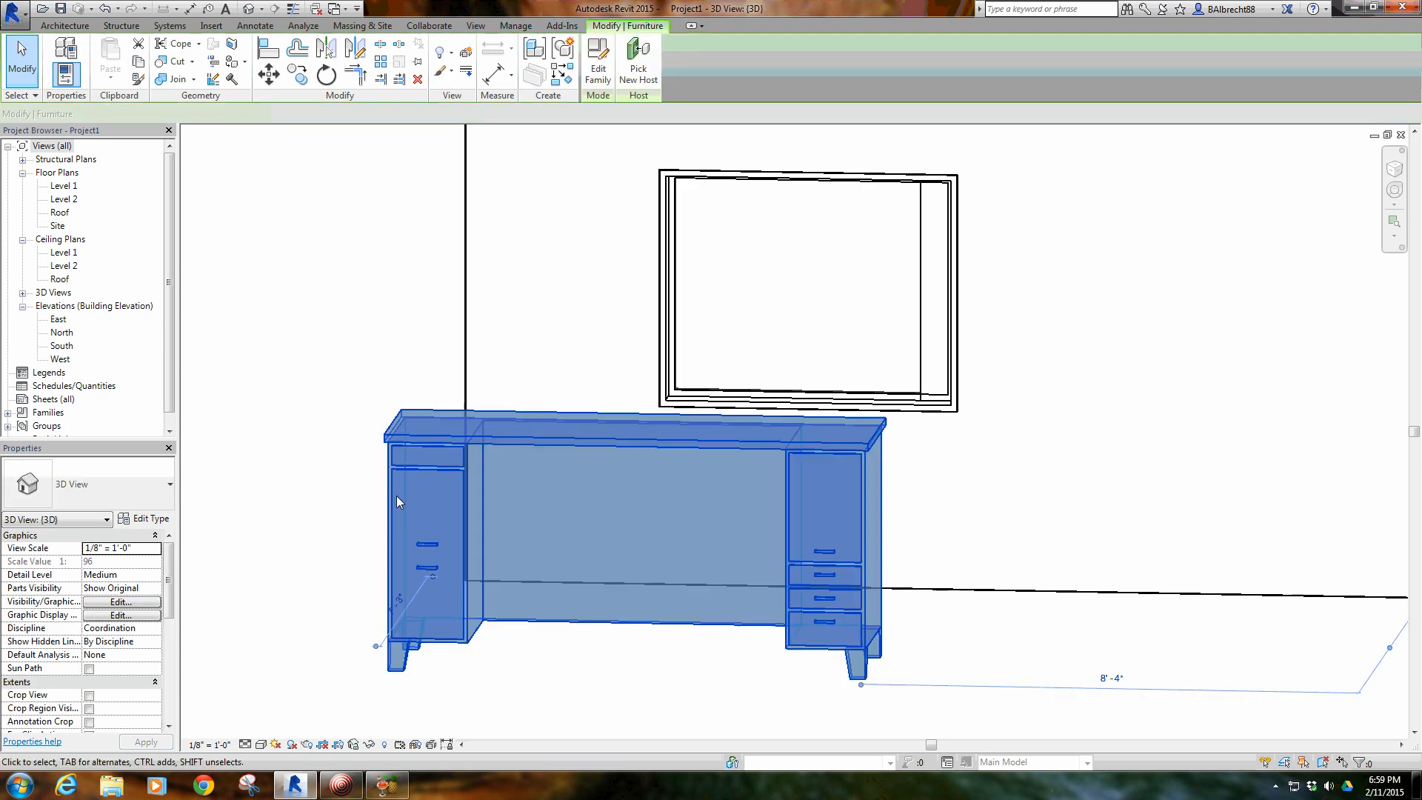
left_click(573, 505)
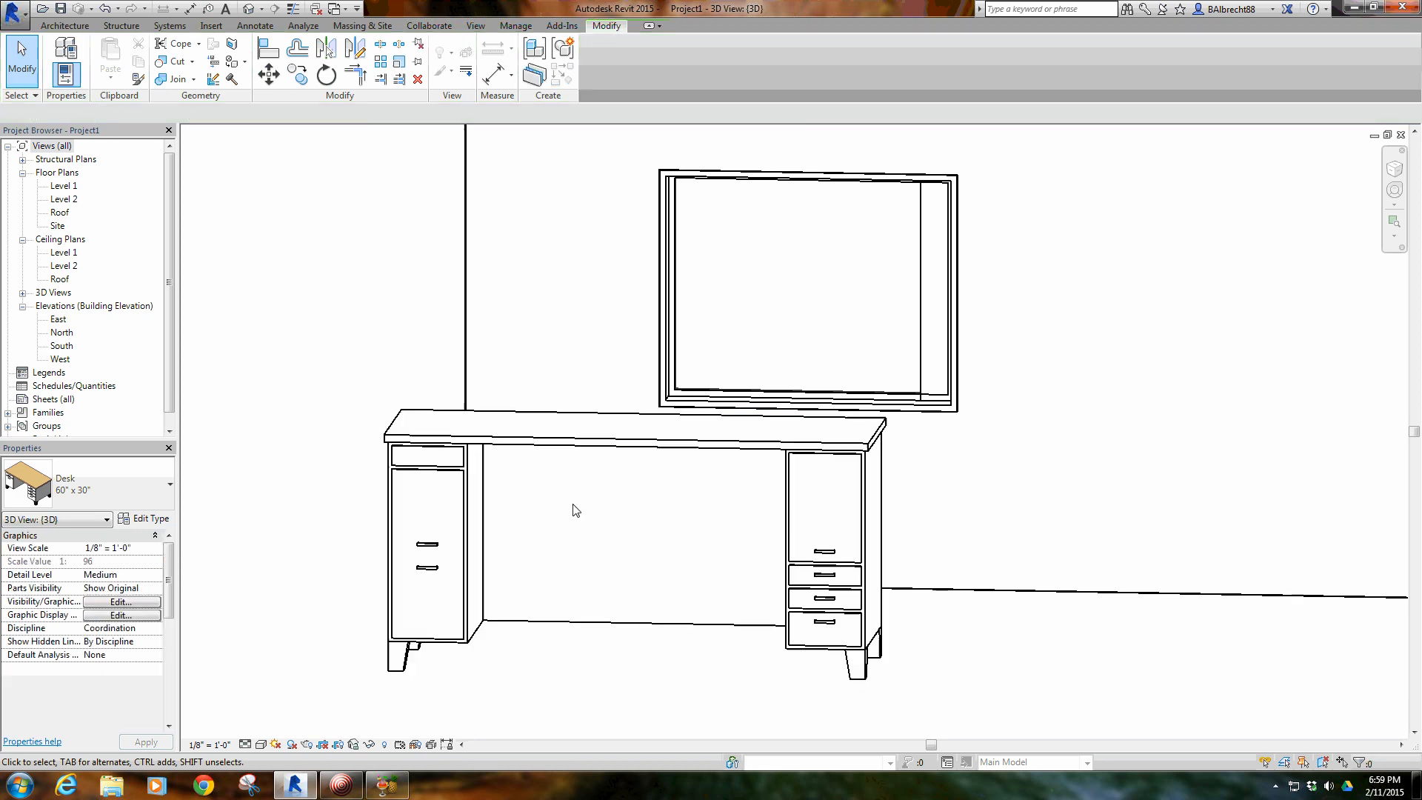
left_click(525, 450)
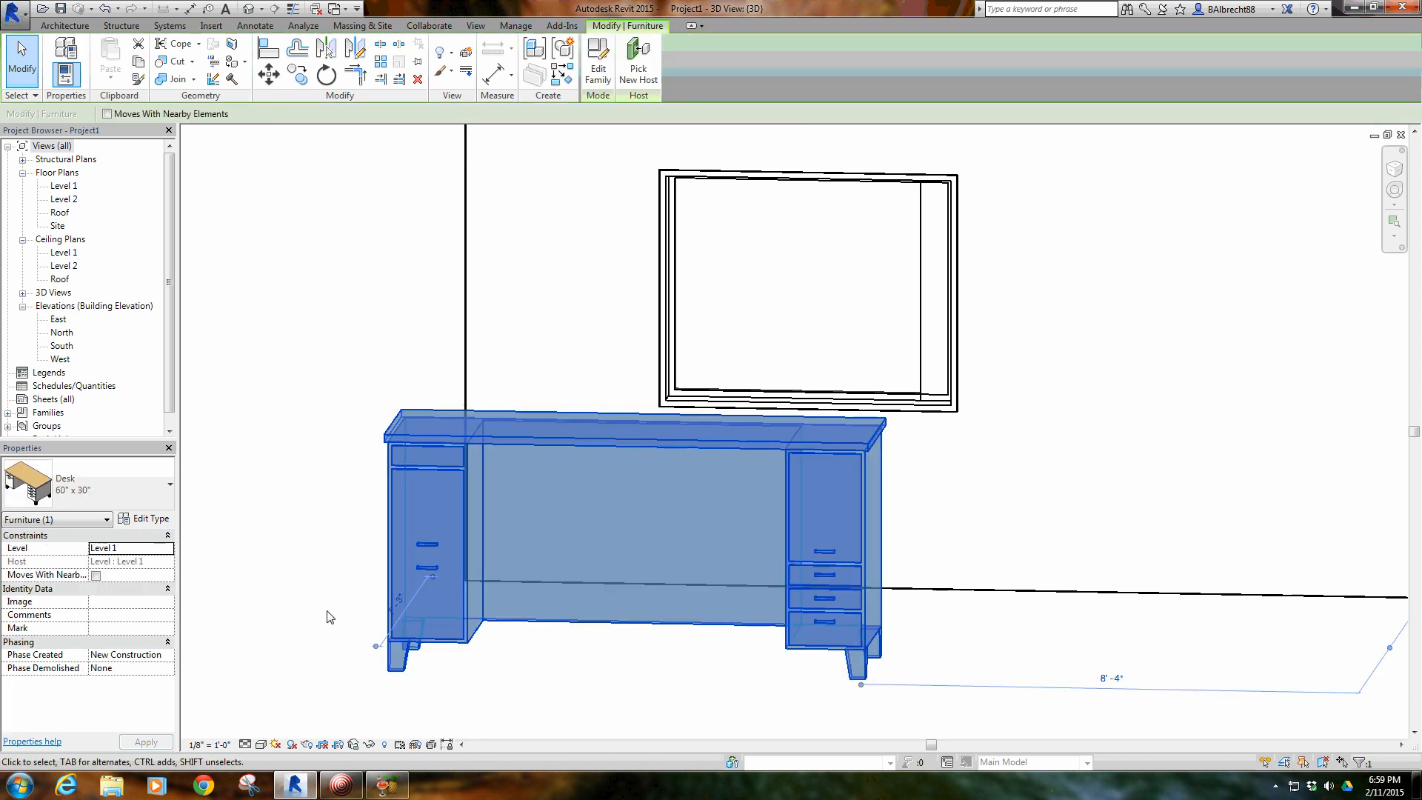
left_click(337, 589)
left_click(480, 445)
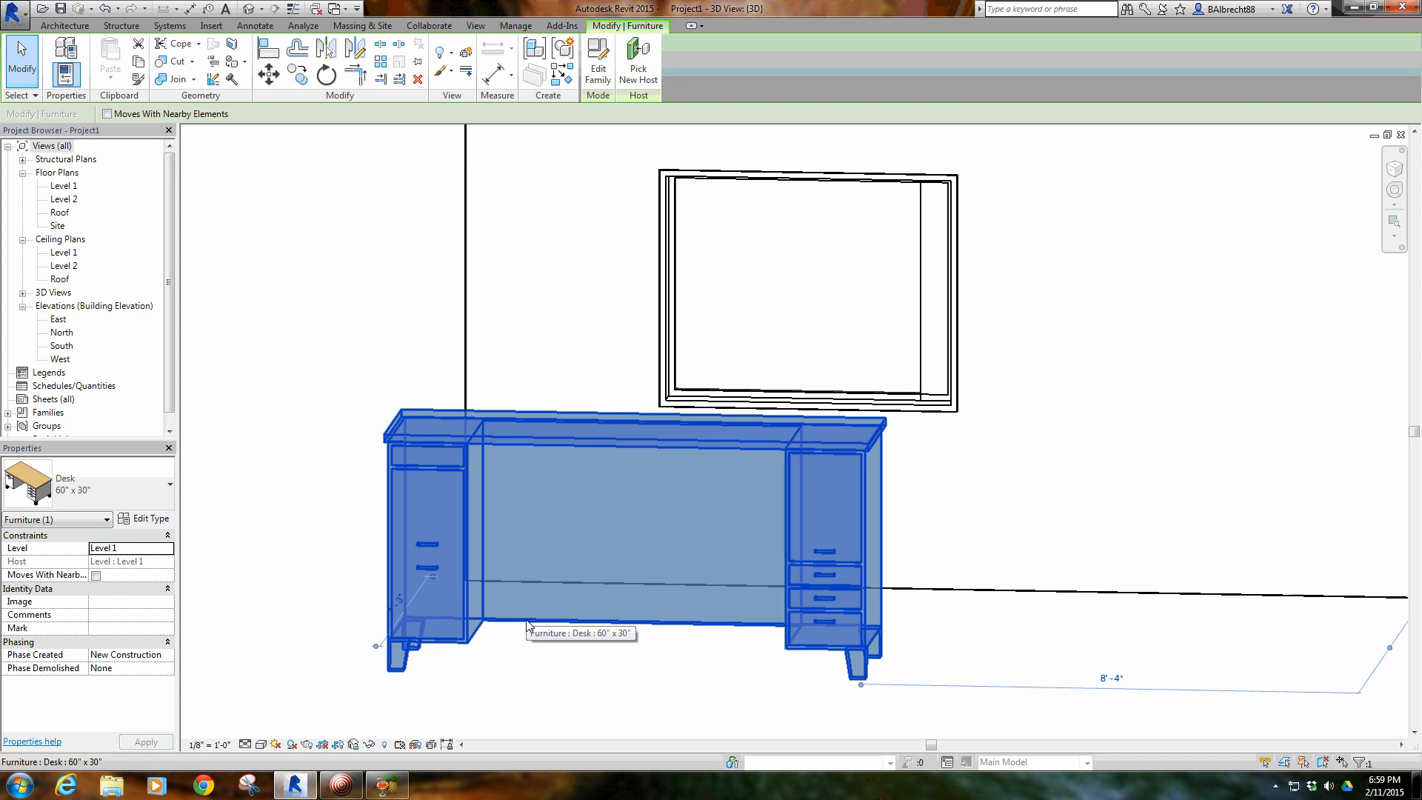
mouse_move(668, 494)
middle_mouse_down()
mouse_move(651, 501)
mouse_move(691, 504)
middle_mouse_up()
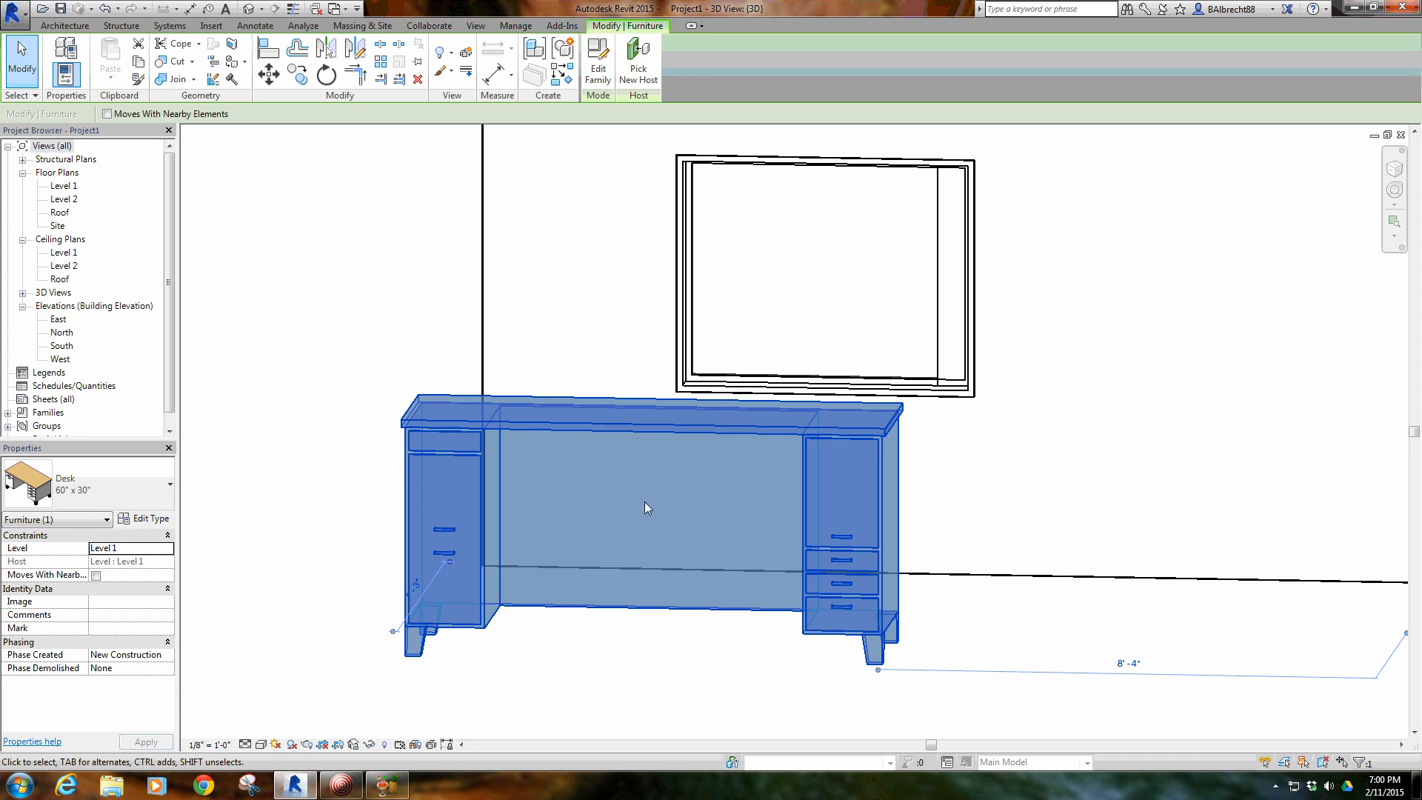
key("Escape")
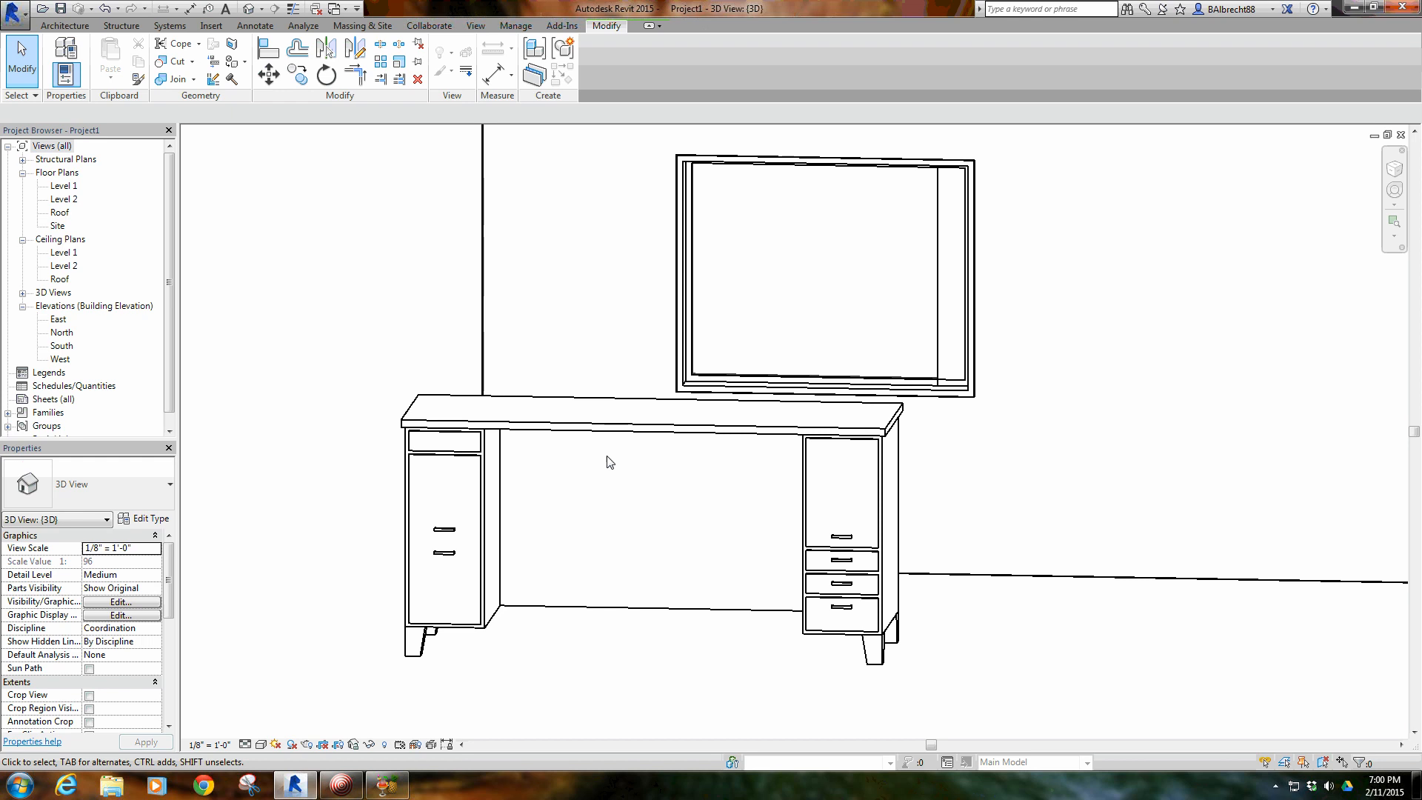
left_click(611, 460)
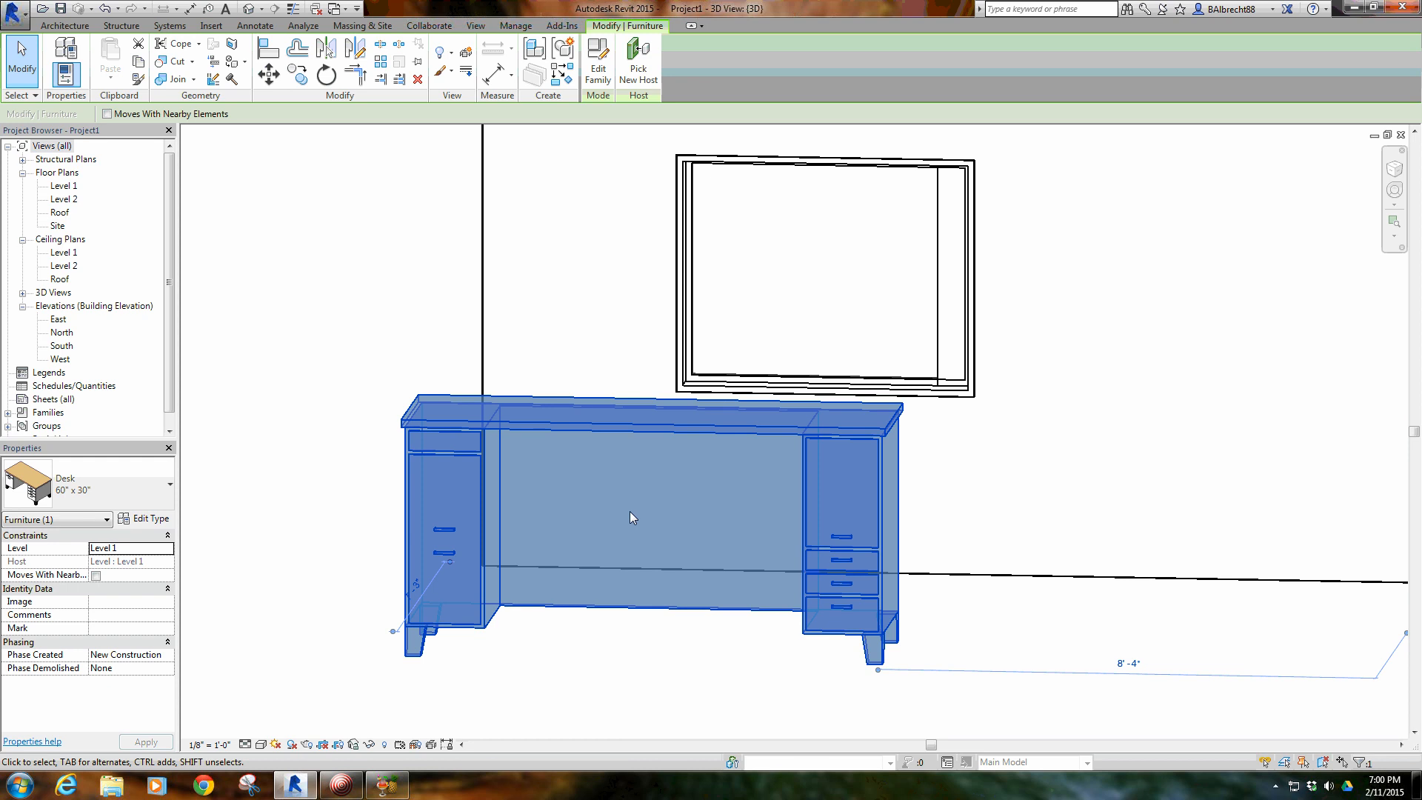
key("Escape")
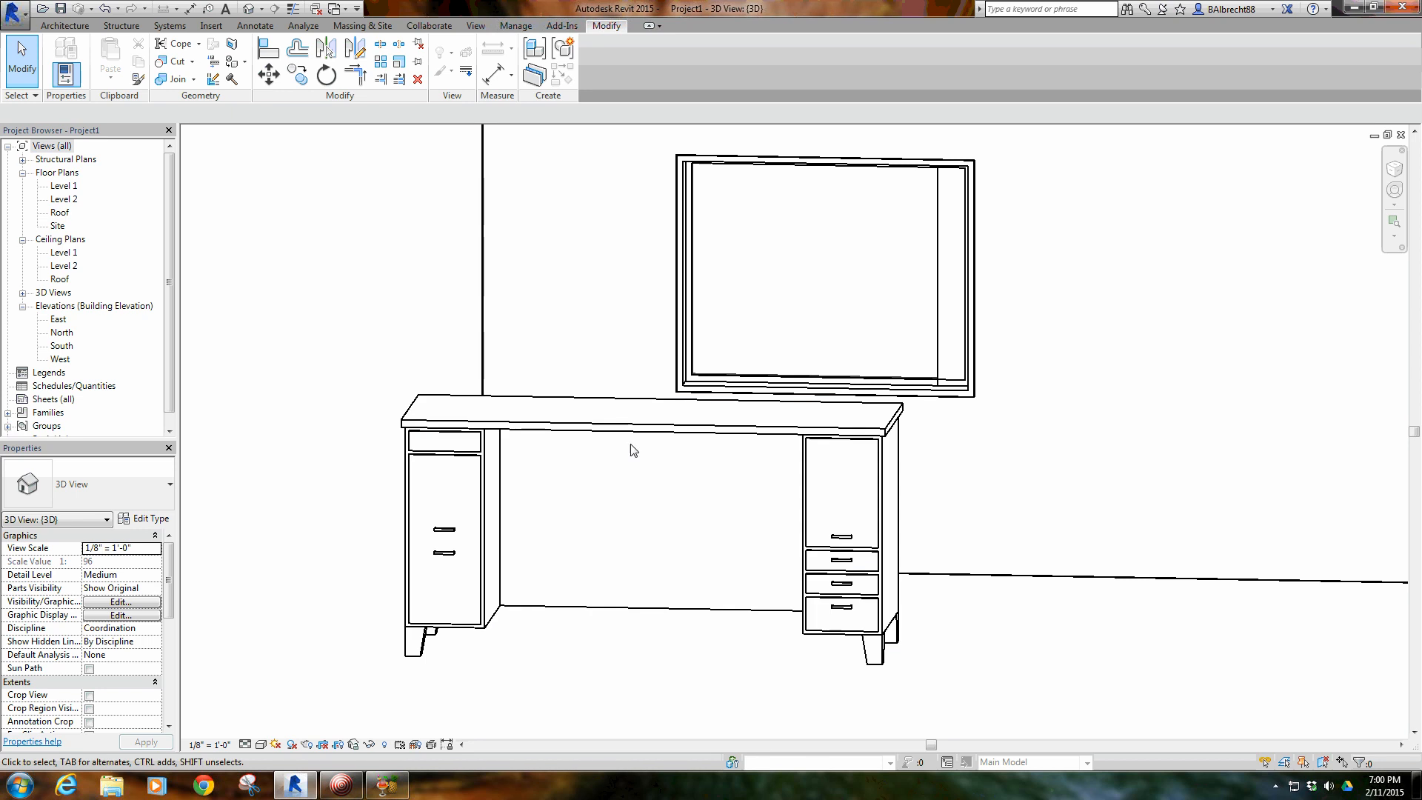
left_click(649, 435)
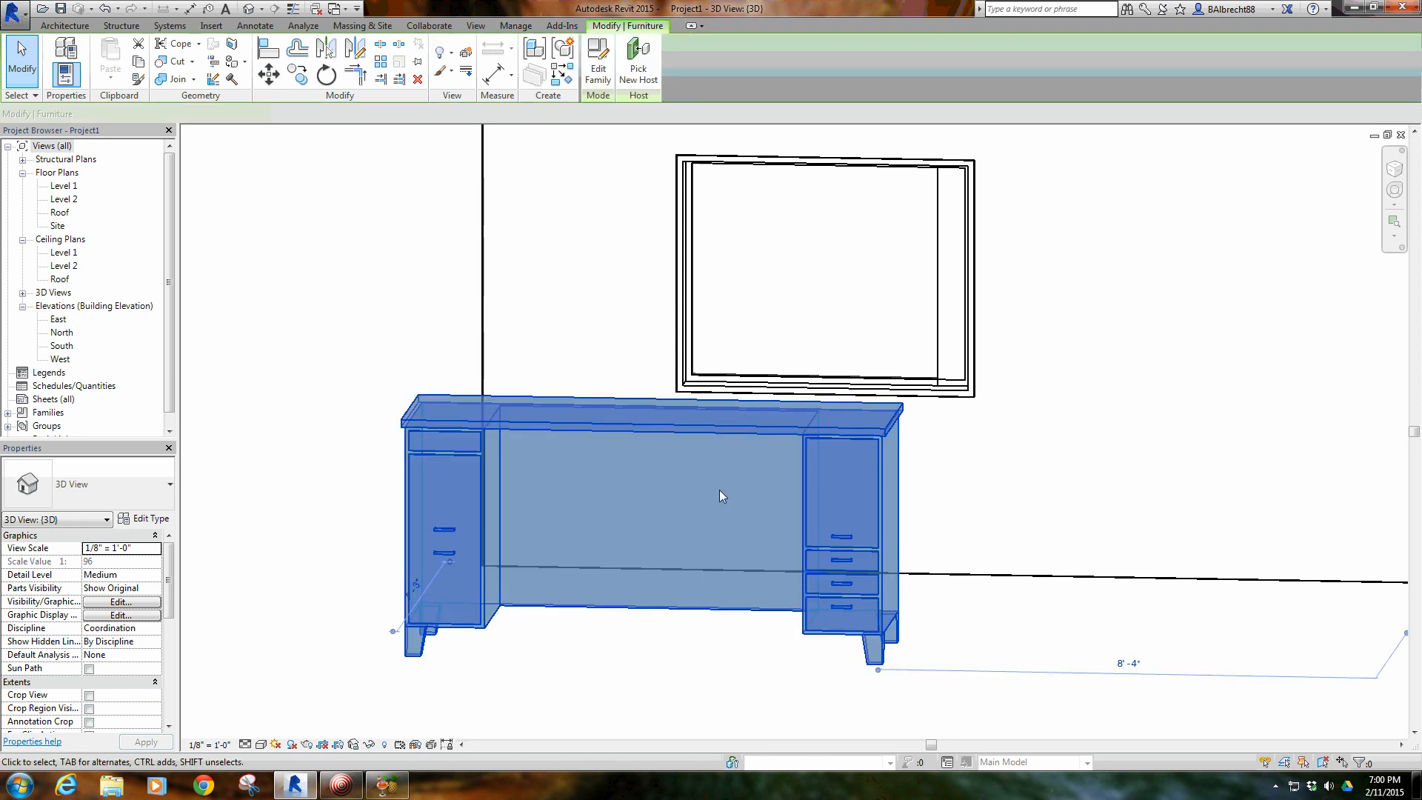
key("Escape")
Open the placed desk's family for editing
left_click(606, 433)
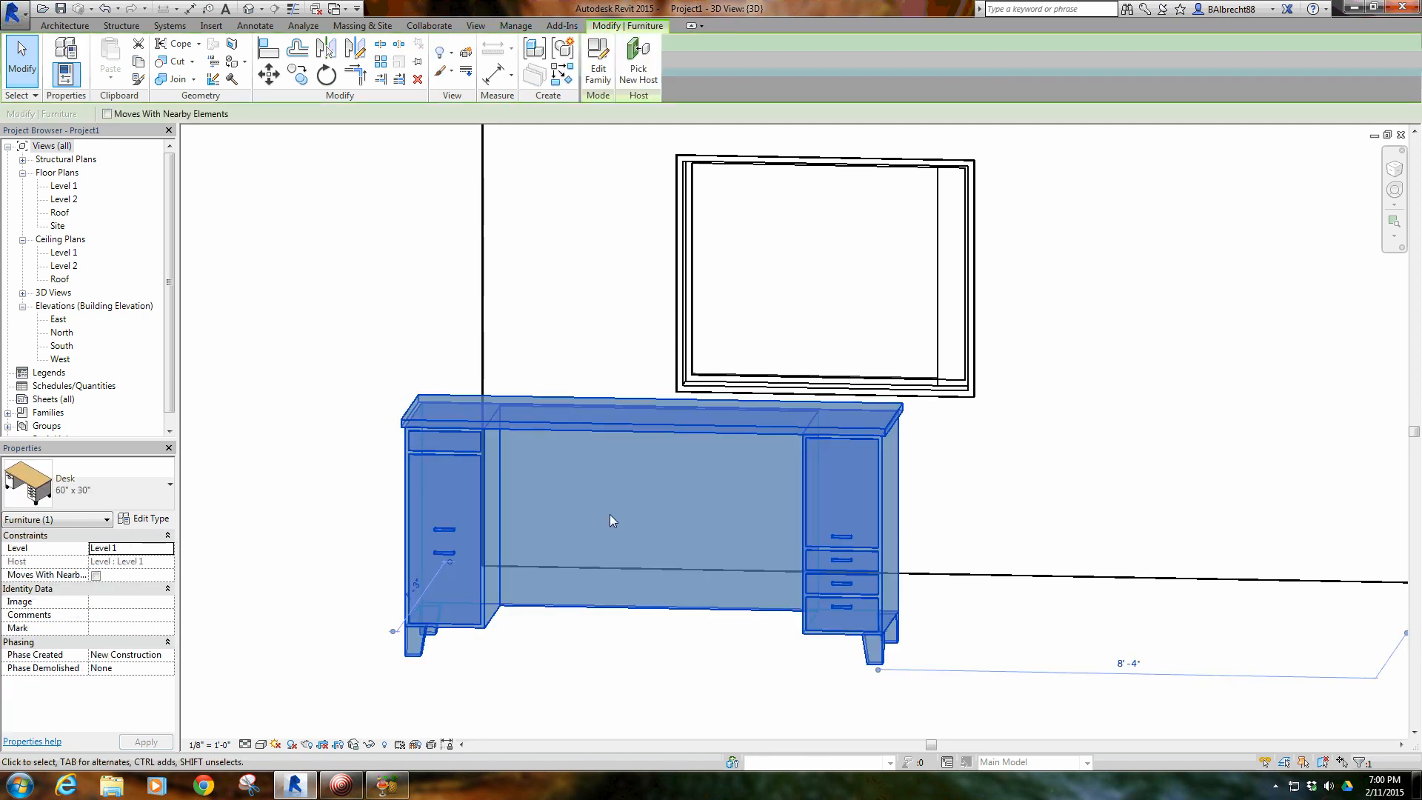
left_click(605, 65)
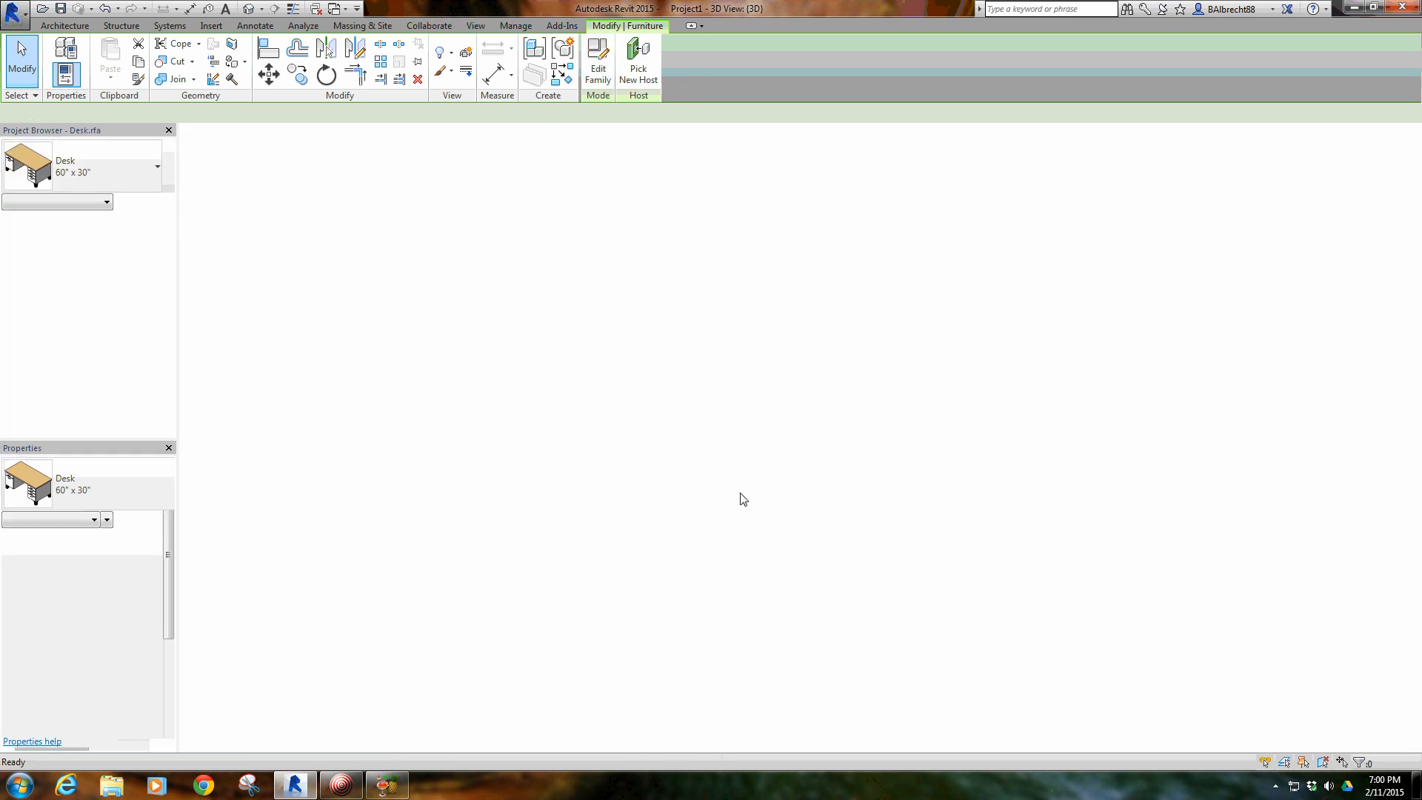
middle_click_drag(580, 201, 587, 274)
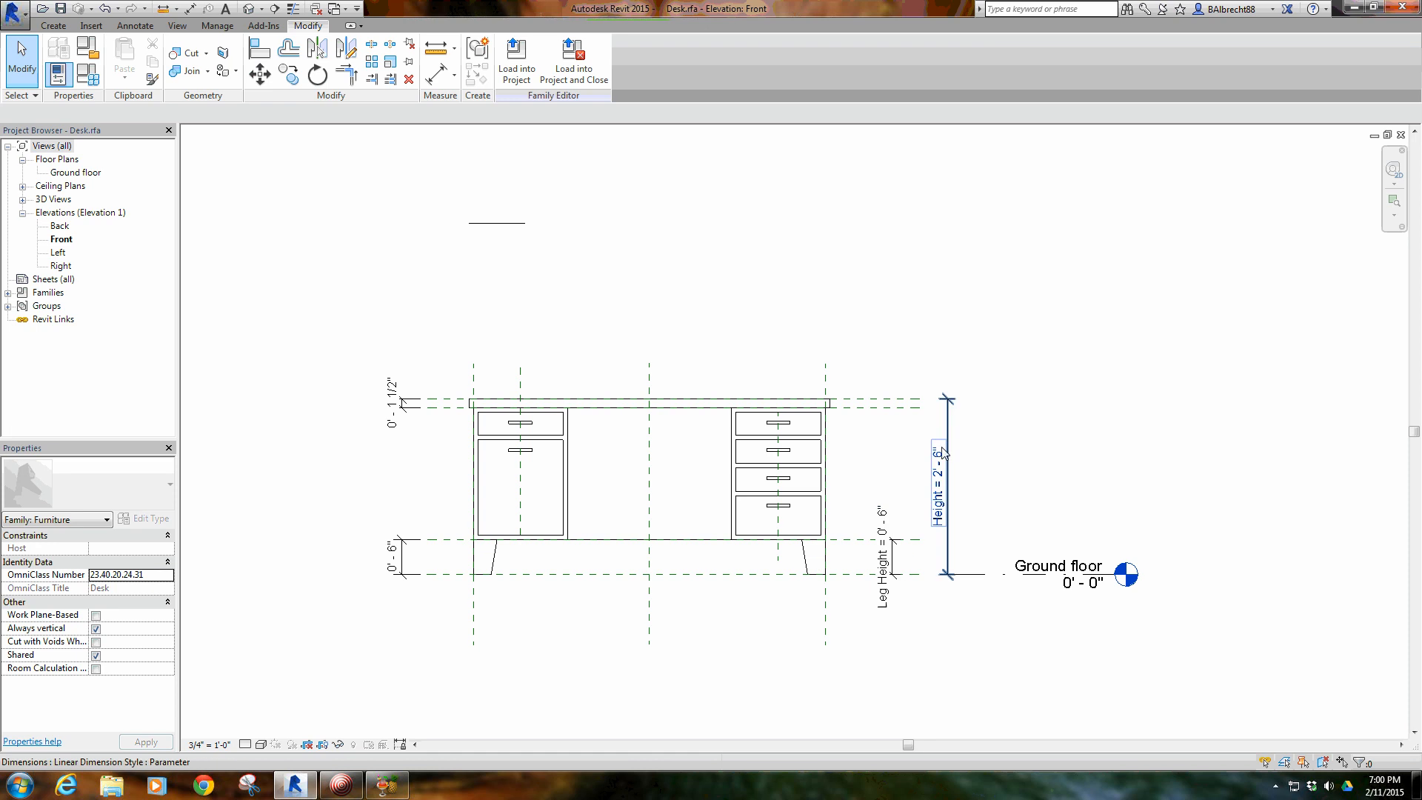
Inspect the tabletop's upper reference plane and the unlabelled leg-height and top-thickness dimensions in the family's Front elevation
left_click(874, 400)
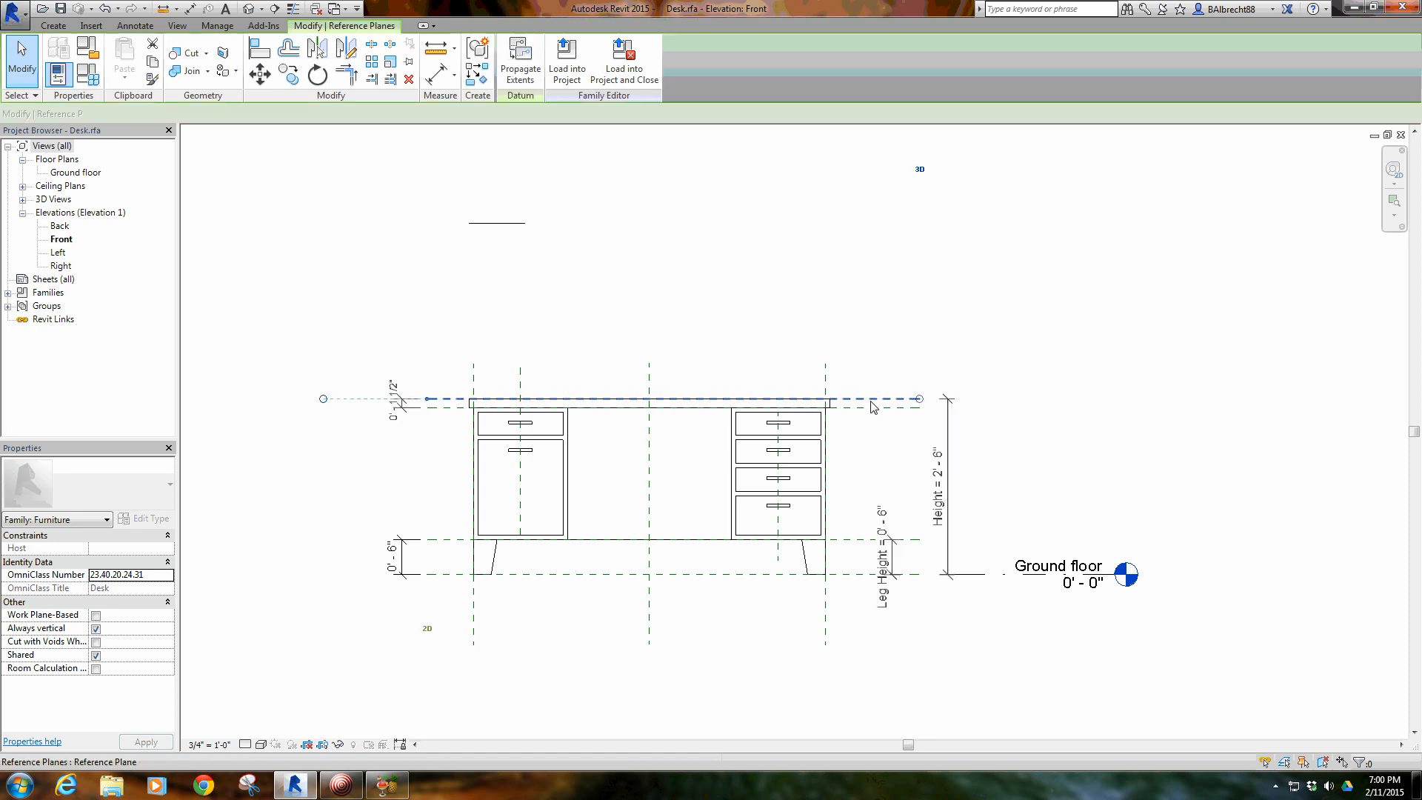
key("Escape")
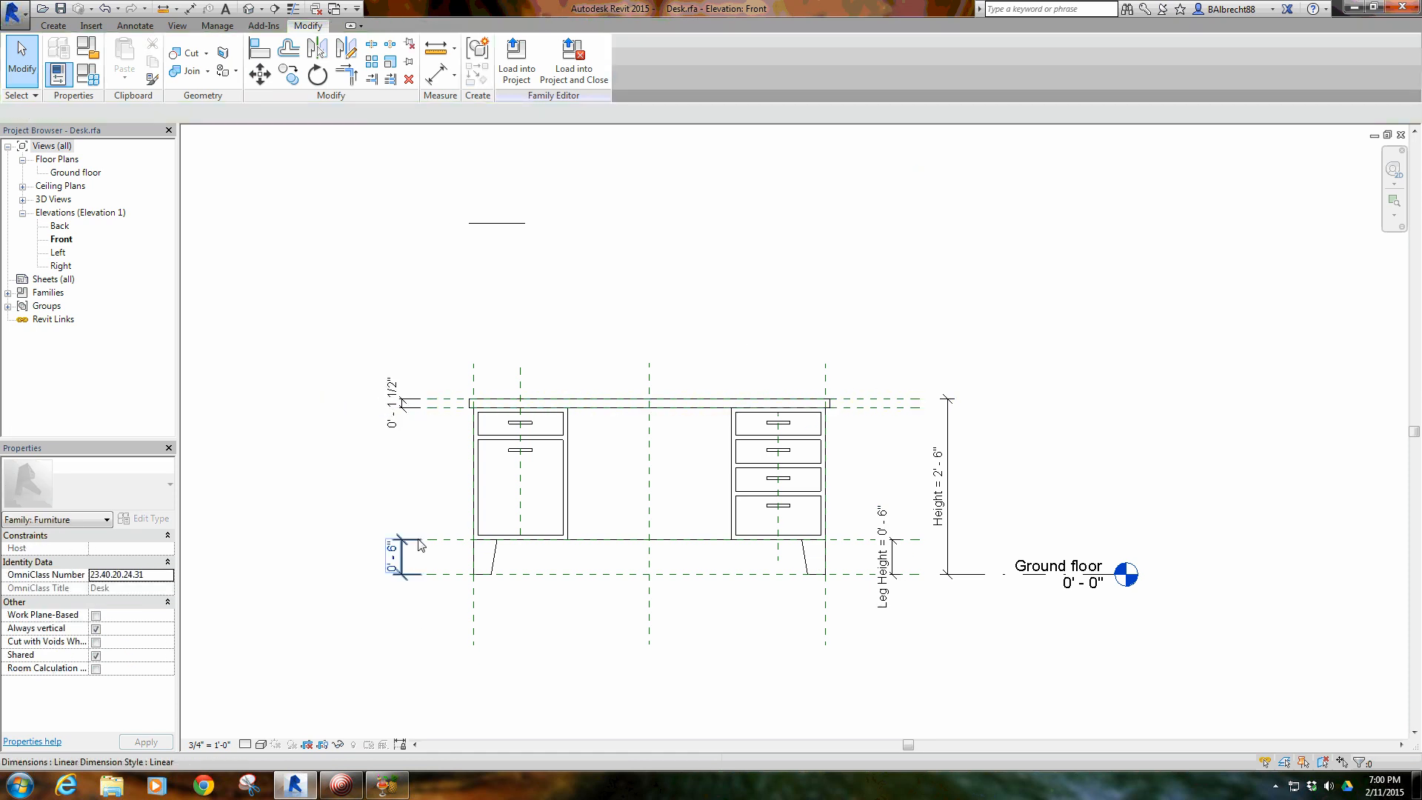
left_click(399, 557)
key("Escape")
left_click(405, 416)
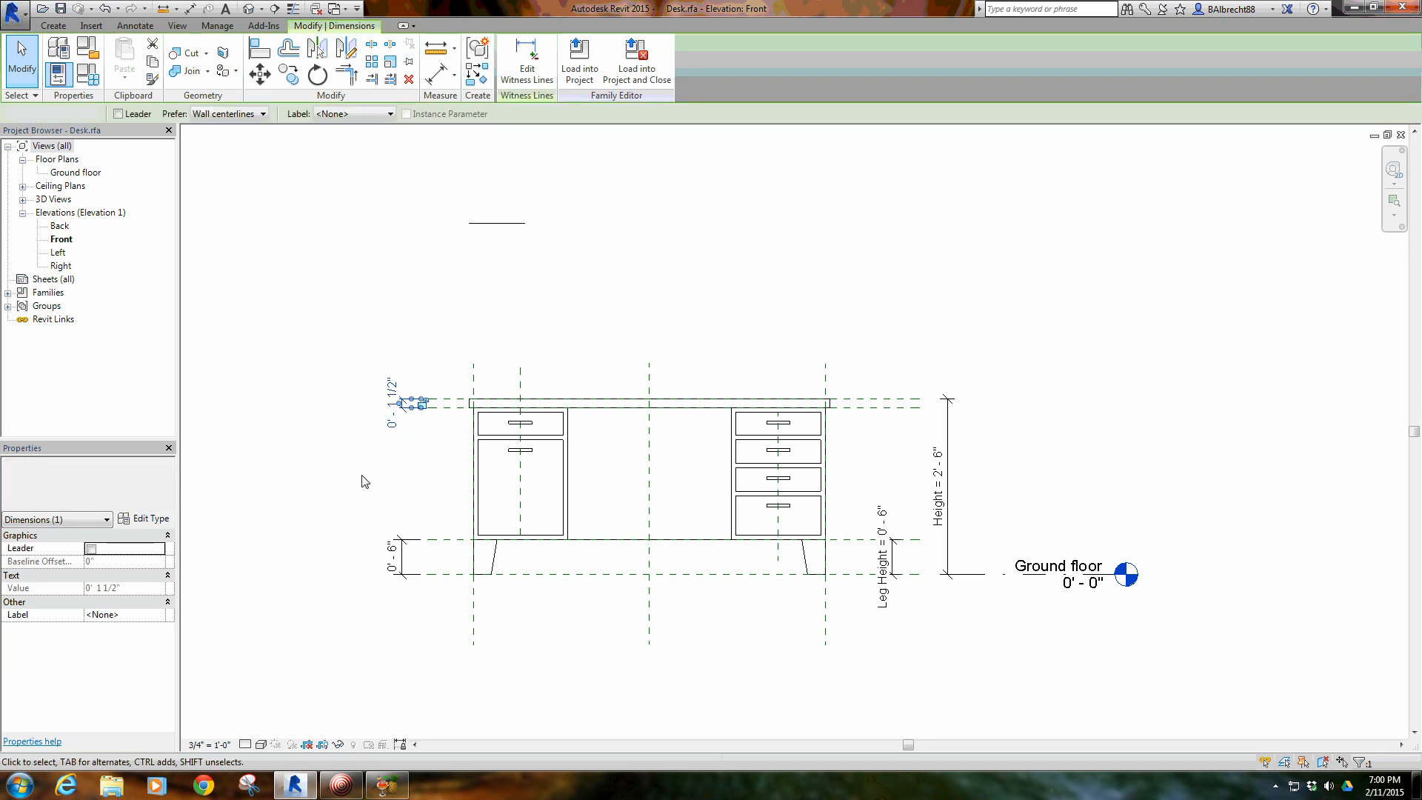
key("Escape")
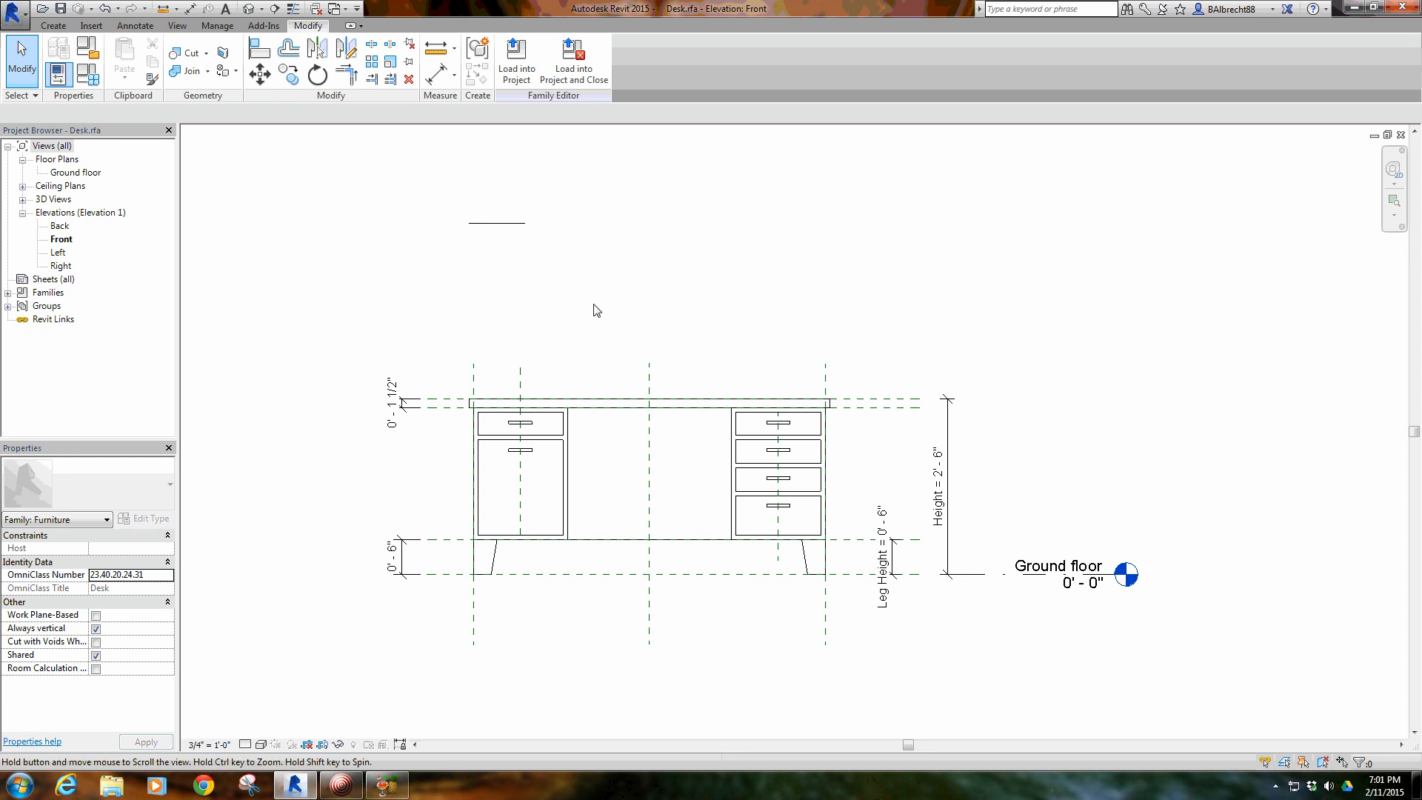
middle_click_drag(599, 314, 648, 322)
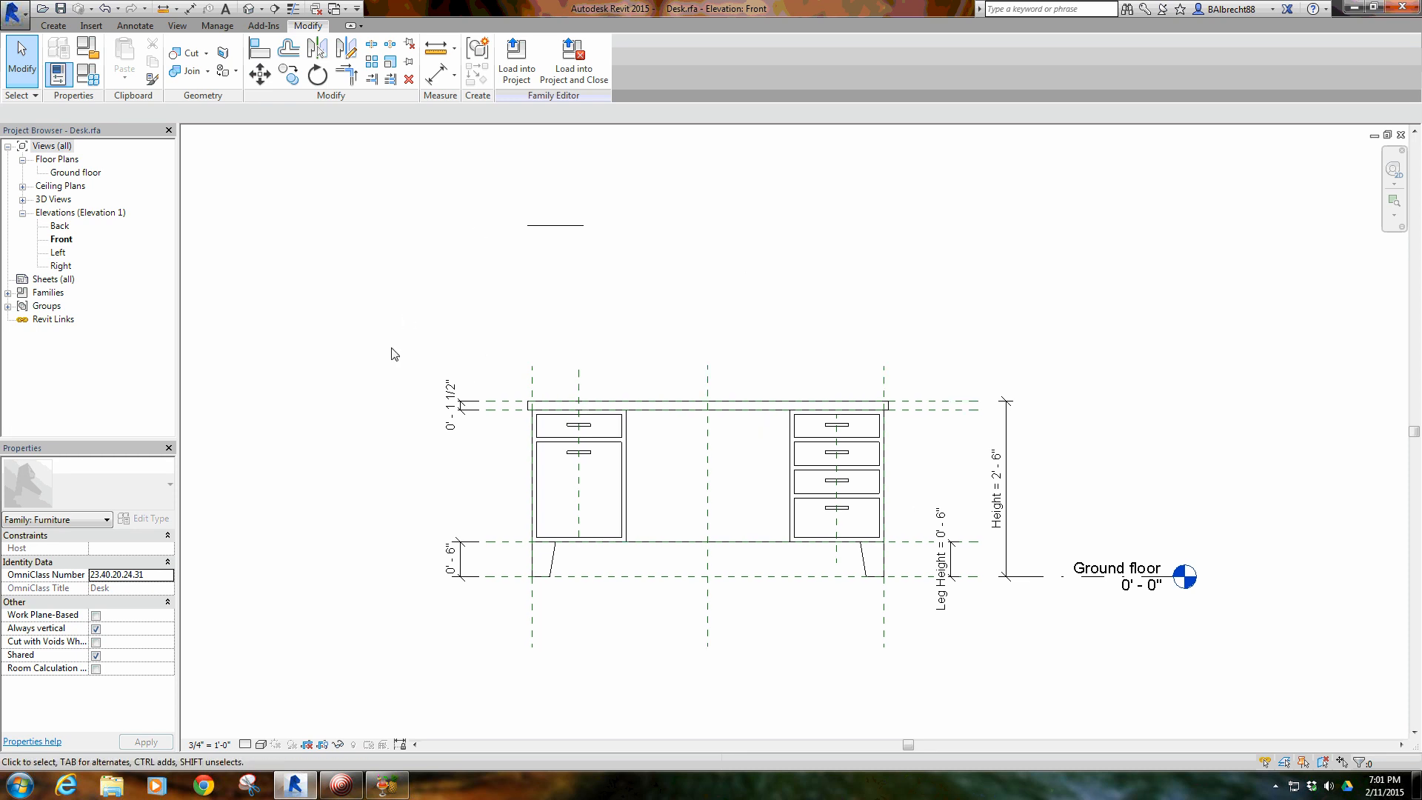
middle_click_drag(474, 319, 460, 332)
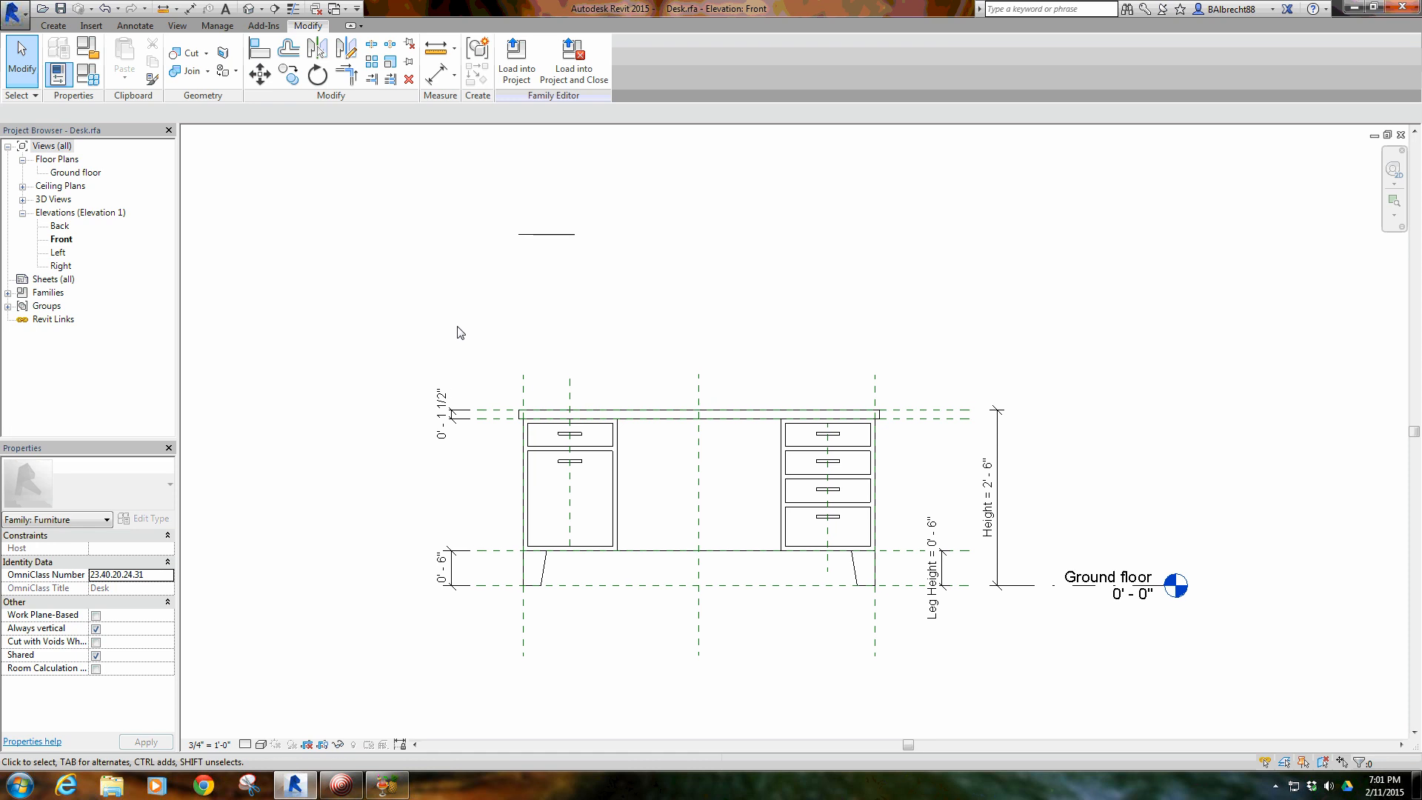